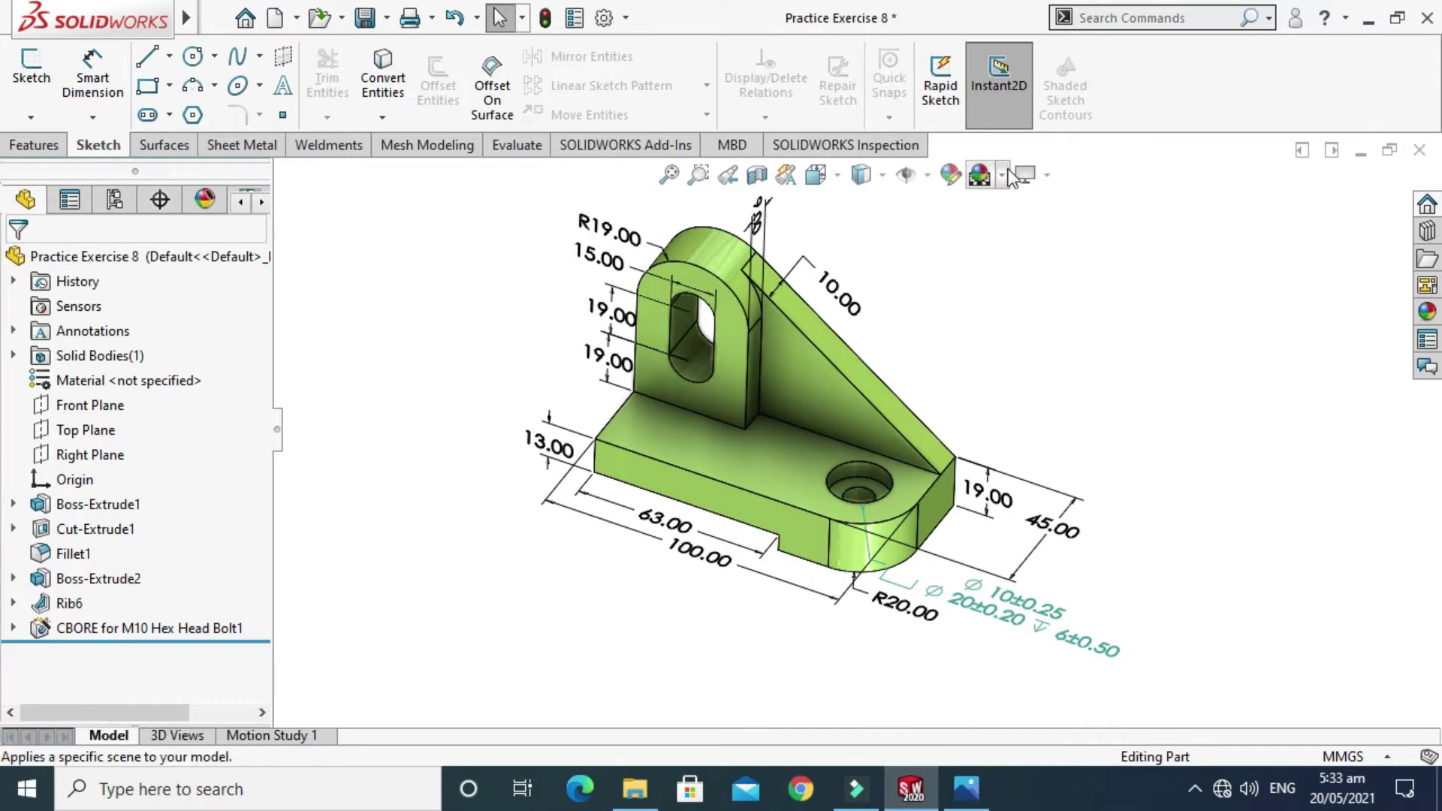
Step: Create a new part document
left_click(297, 18)
left_click(312, 44)
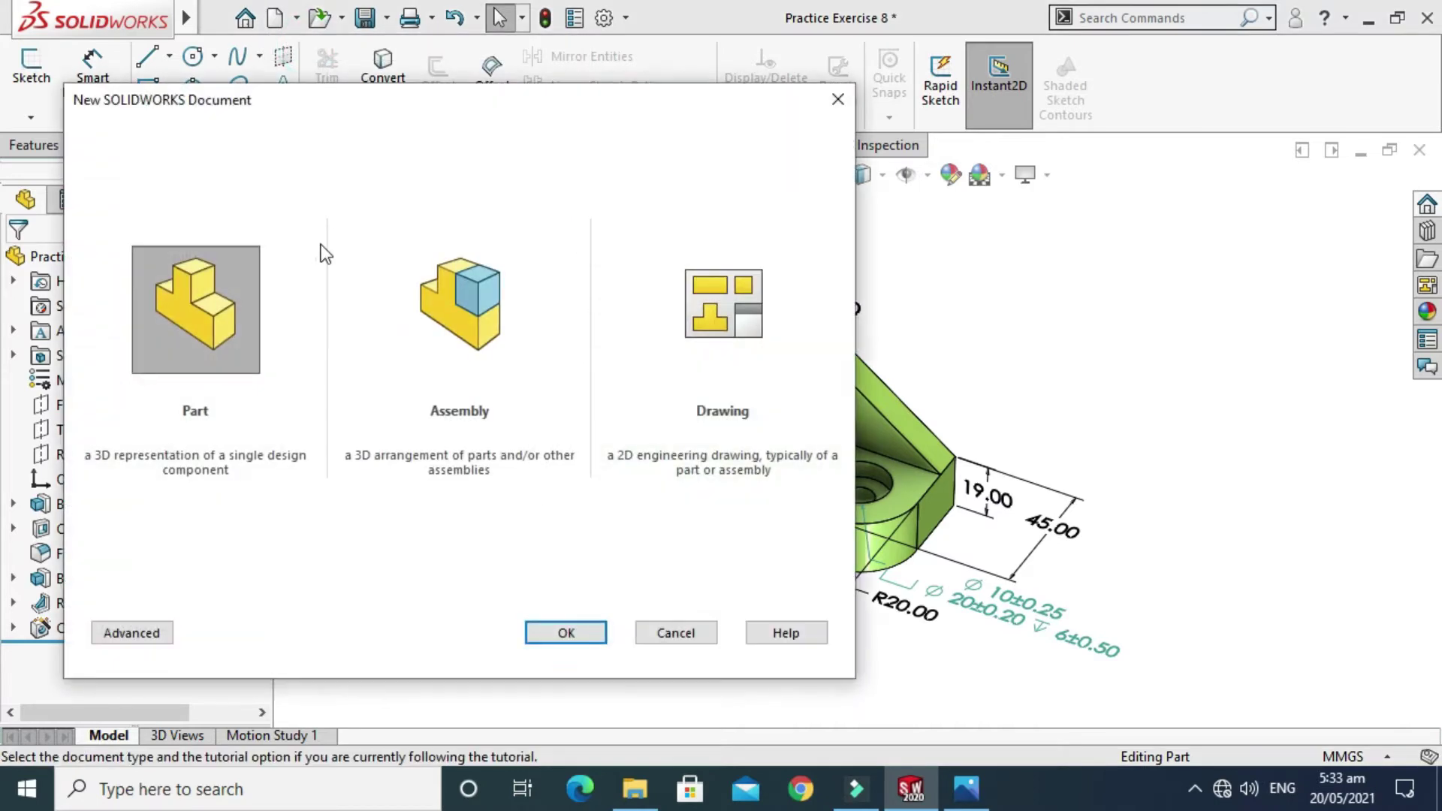
left_click(592, 633)
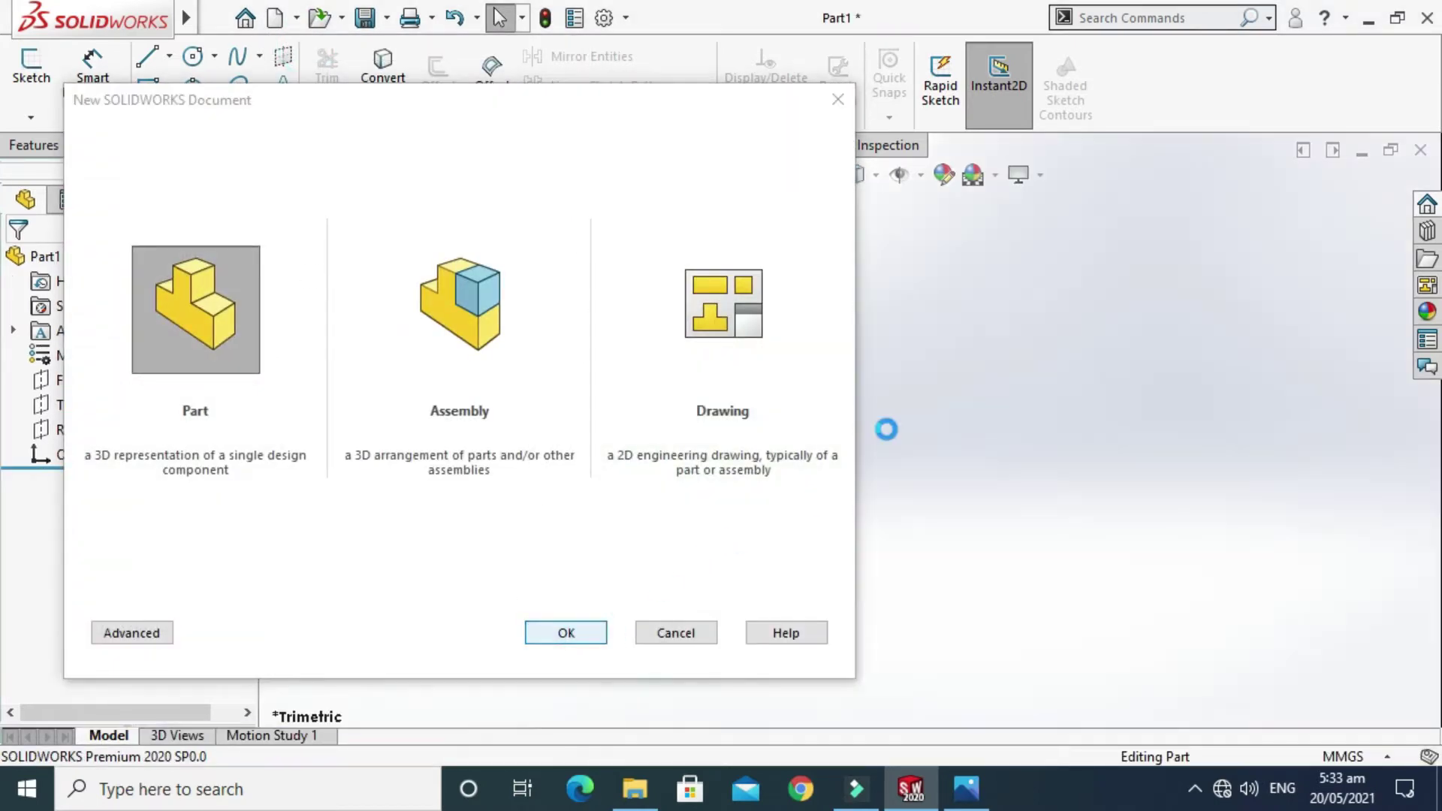
Step: Apply the Plain White scene to the part and check its document unit system
left_click(996, 175)
left_click(1003, 63)
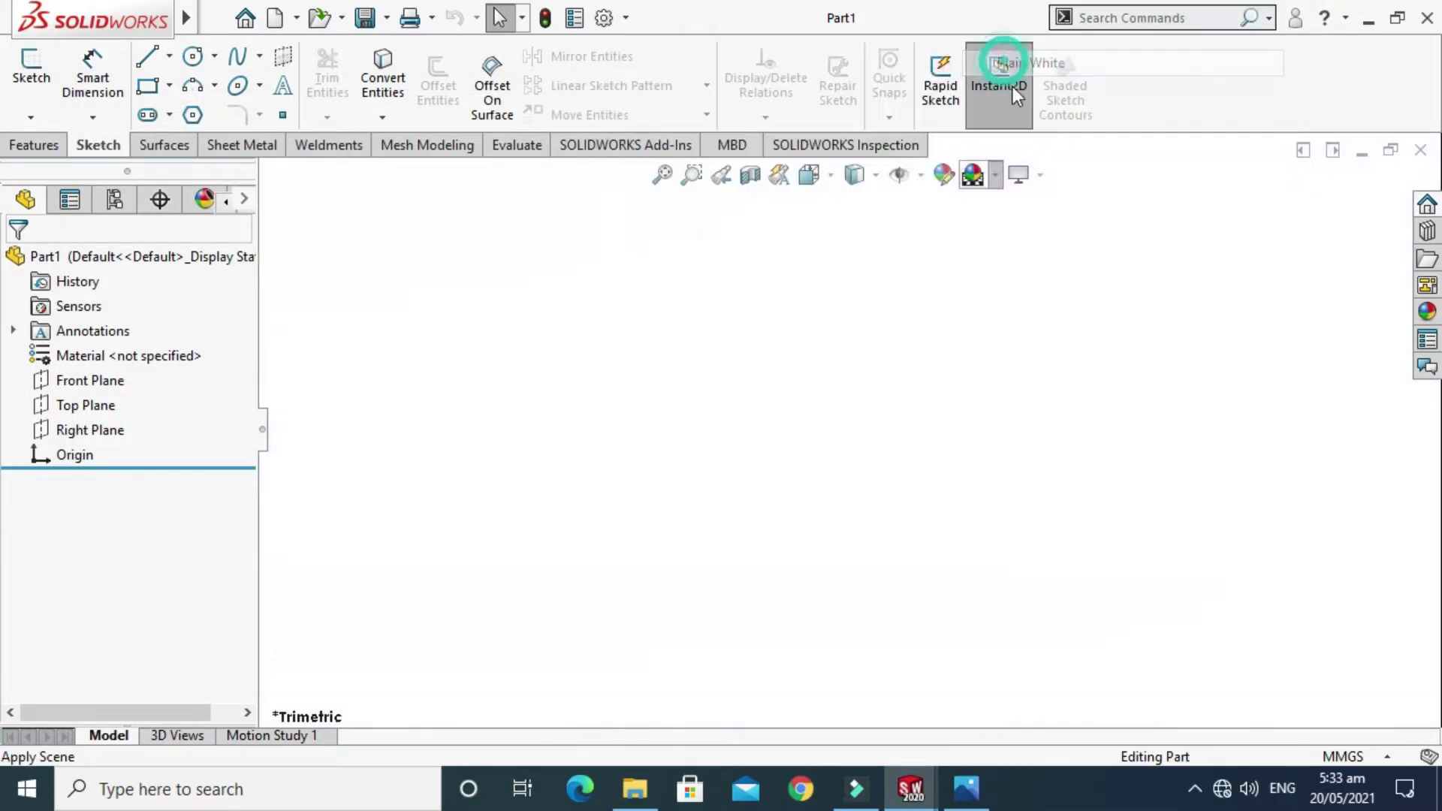
left_click(1018, 175)
left_click(1344, 759)
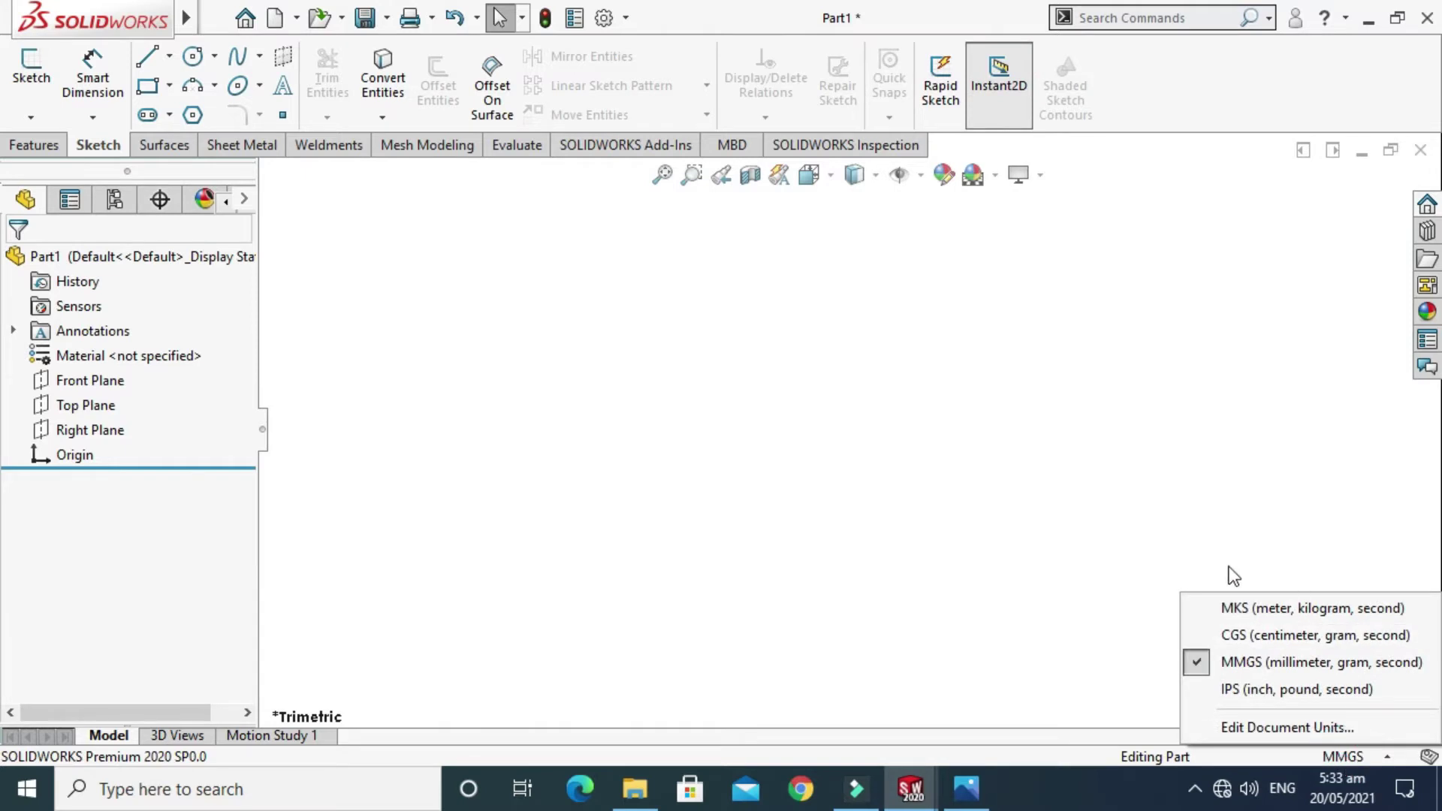
left_click(1042, 428)
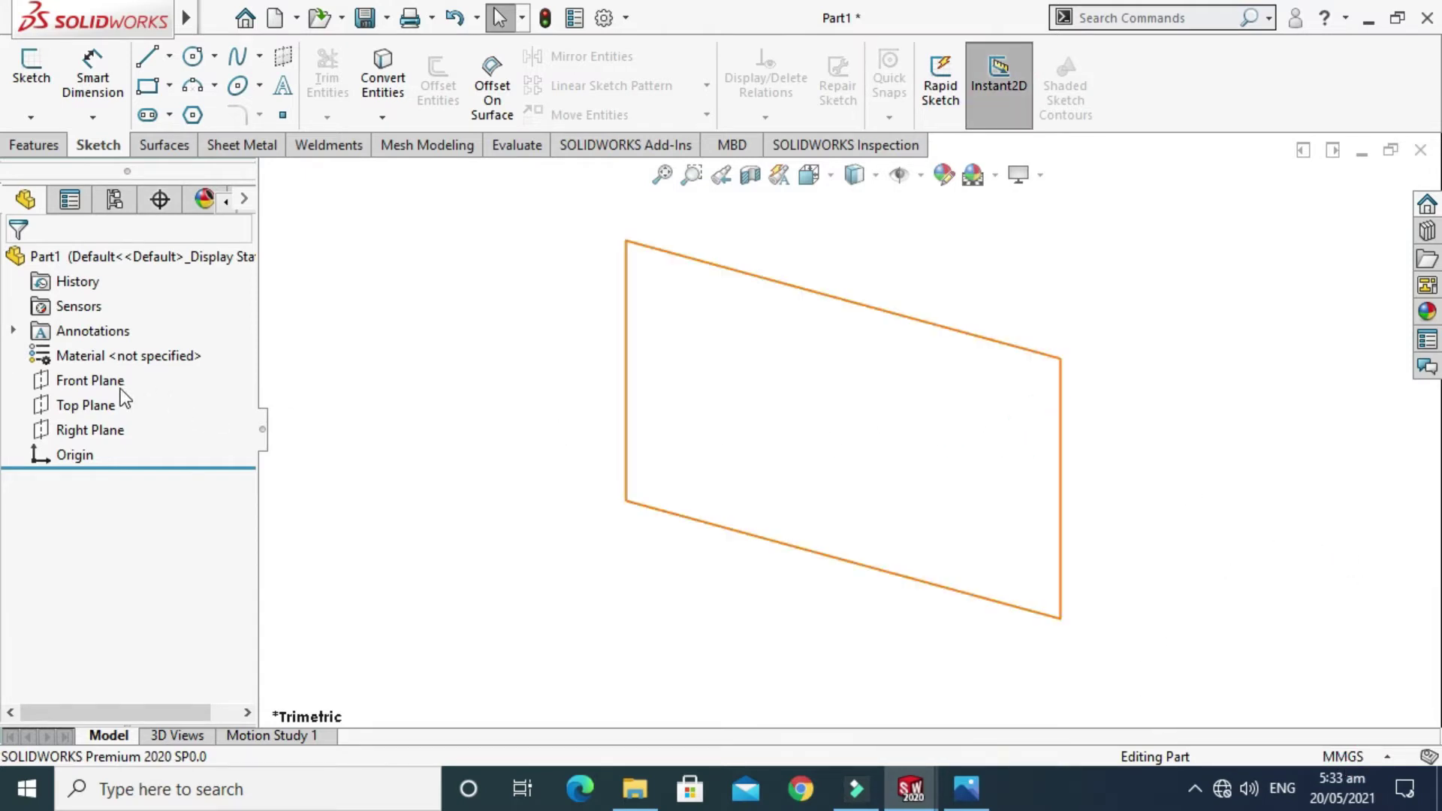
Step: Start a sketch on the Front Plane and consult the Practice Exercise 8 reference image in Photos
left_click(83, 381)
left_click(106, 350)
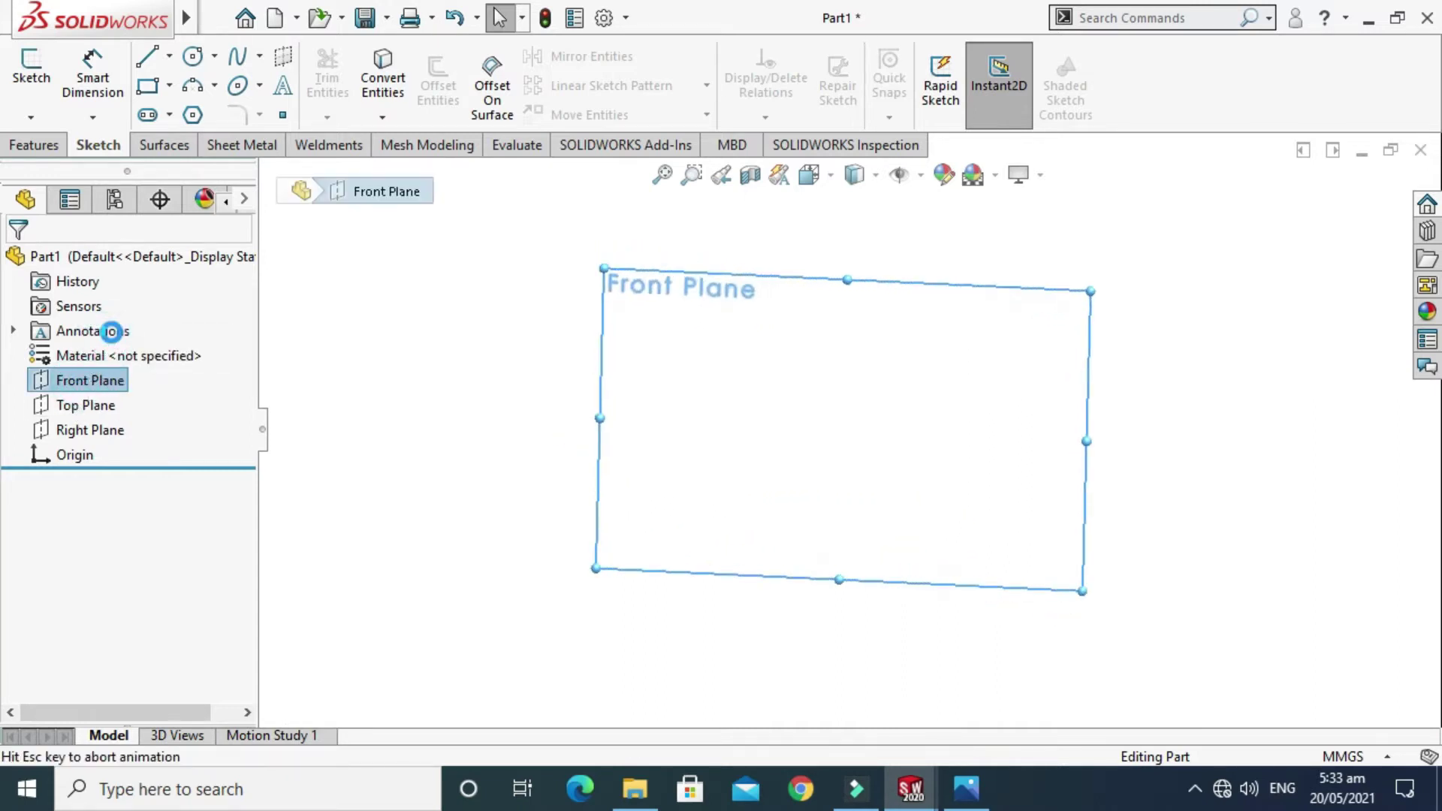
left_click(966, 790)
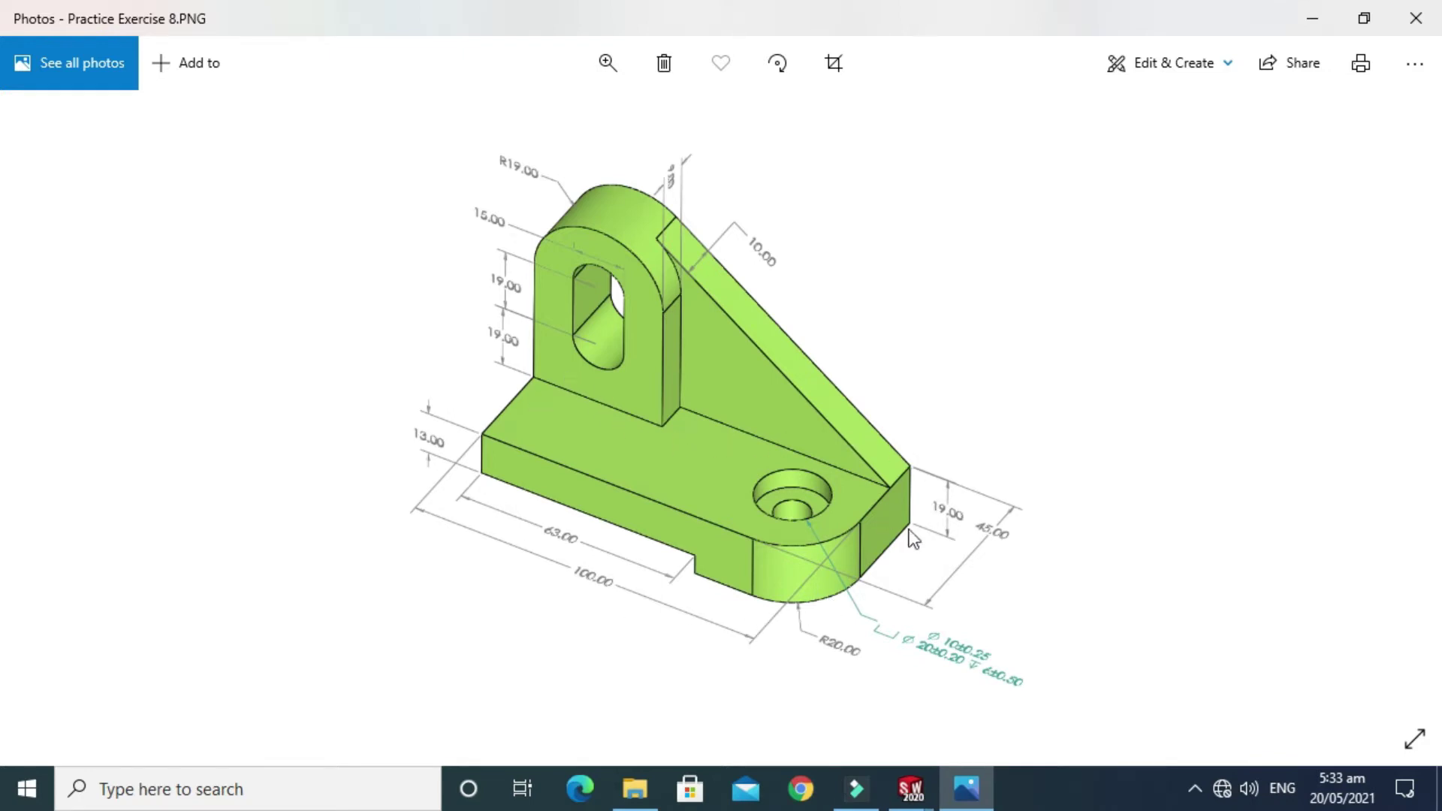
left_click(916, 797)
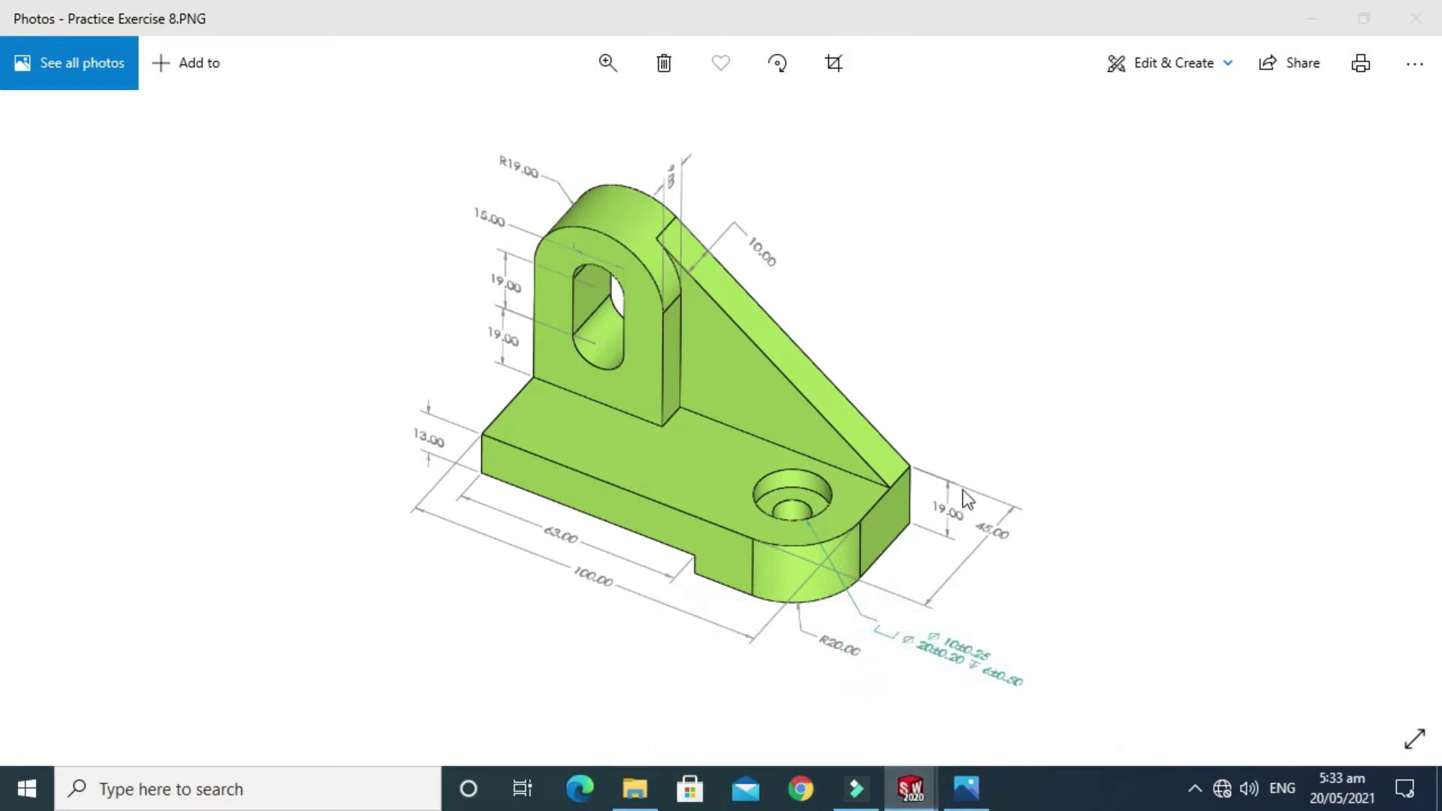
Step: Close the Practice Exercise 8 document in SOLIDWORKS, leaving the new part's sketch open
mouse_move(931, 788)
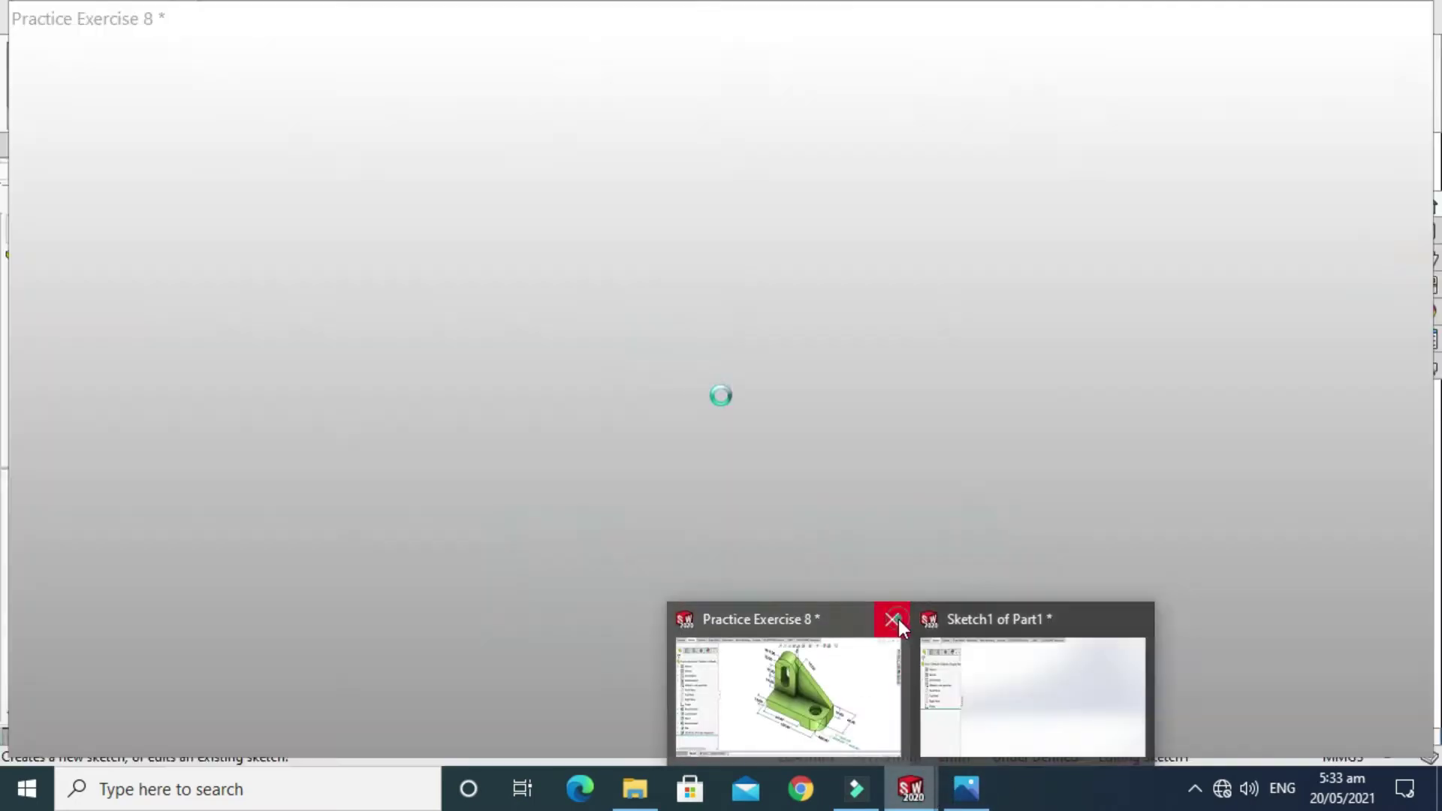
left_click(894, 618)
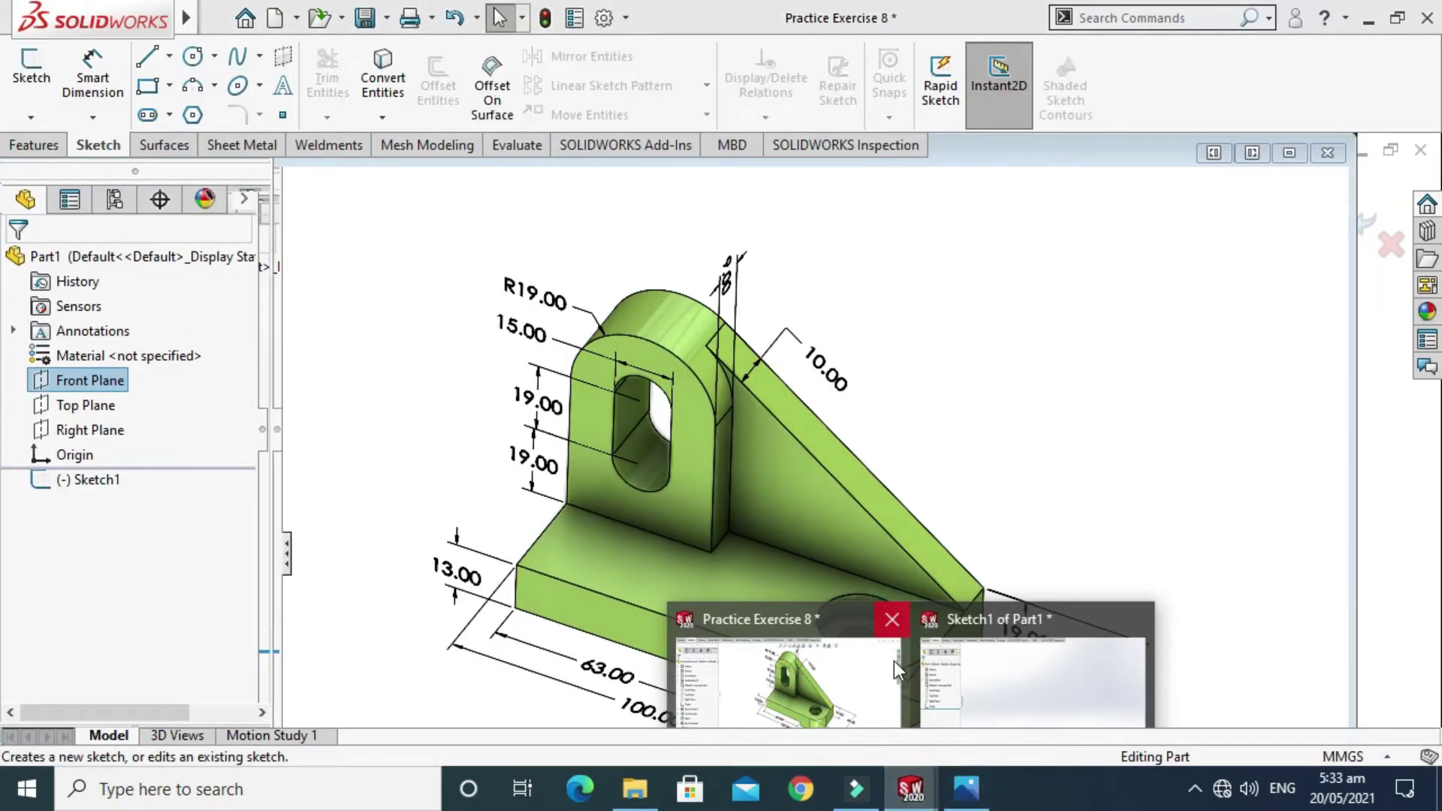
left_click(686, 406)
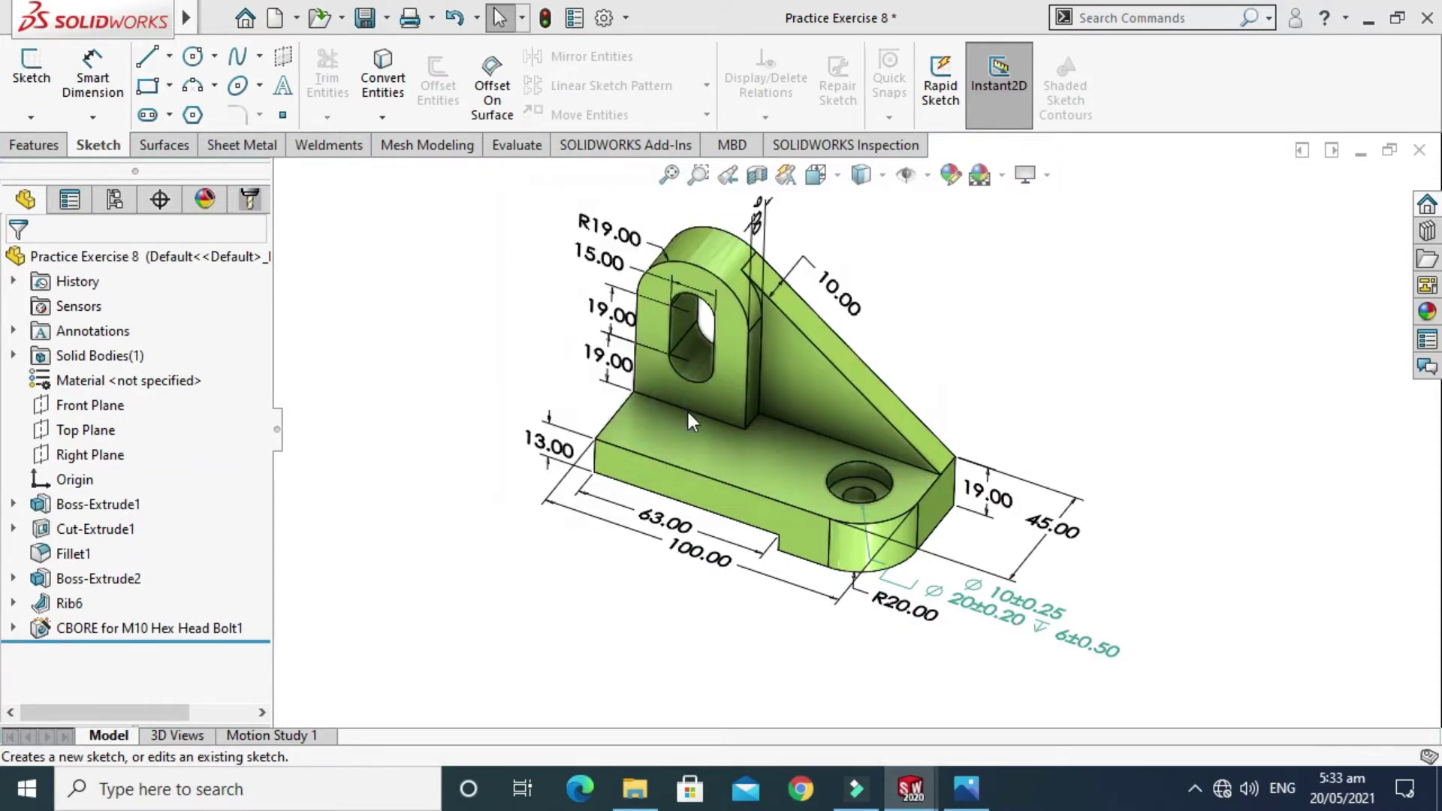
Step: Sketch a center rectangle about 154 mm by 93 mm, centred on the origin
left_click(172, 86)
left_click(214, 143)
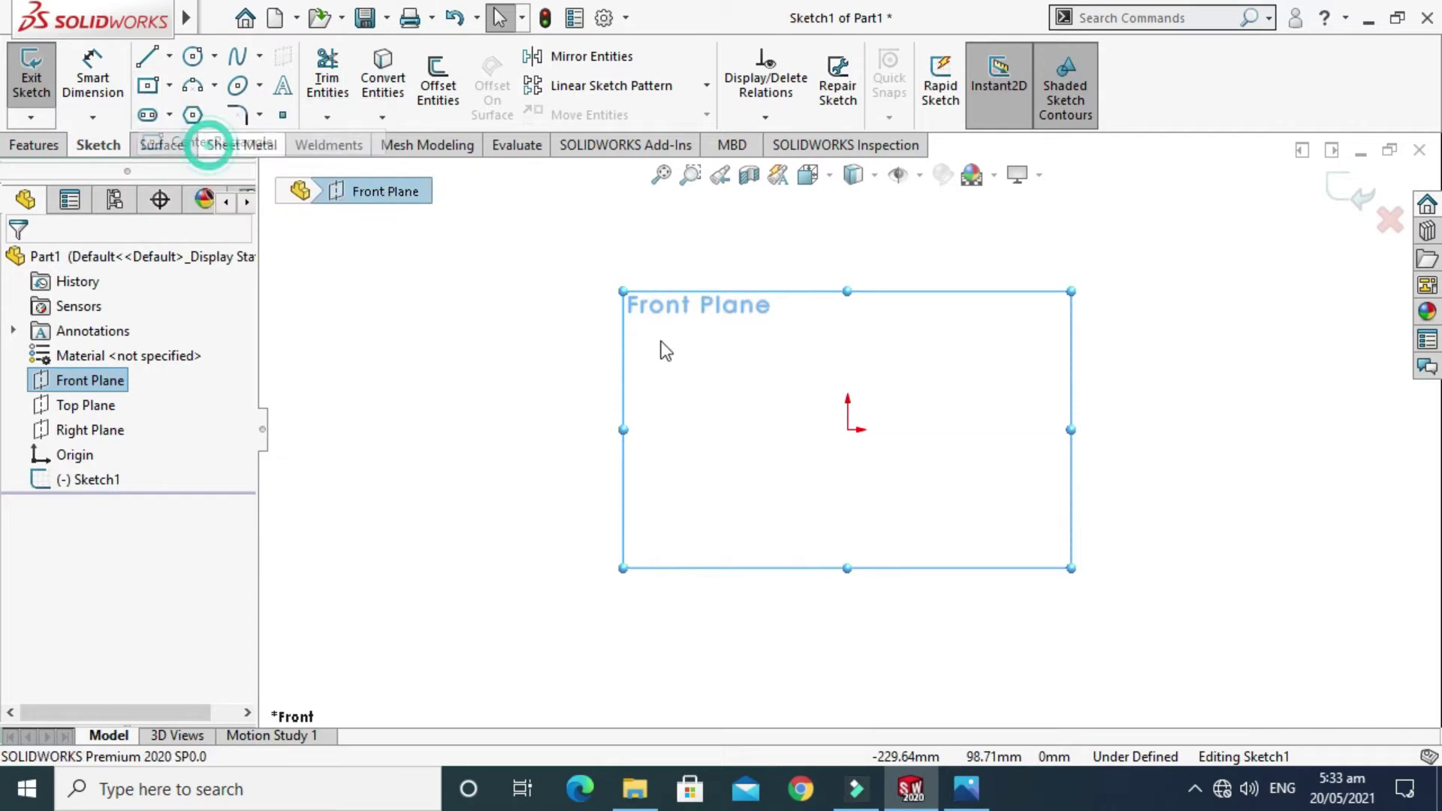
left_click(848, 430)
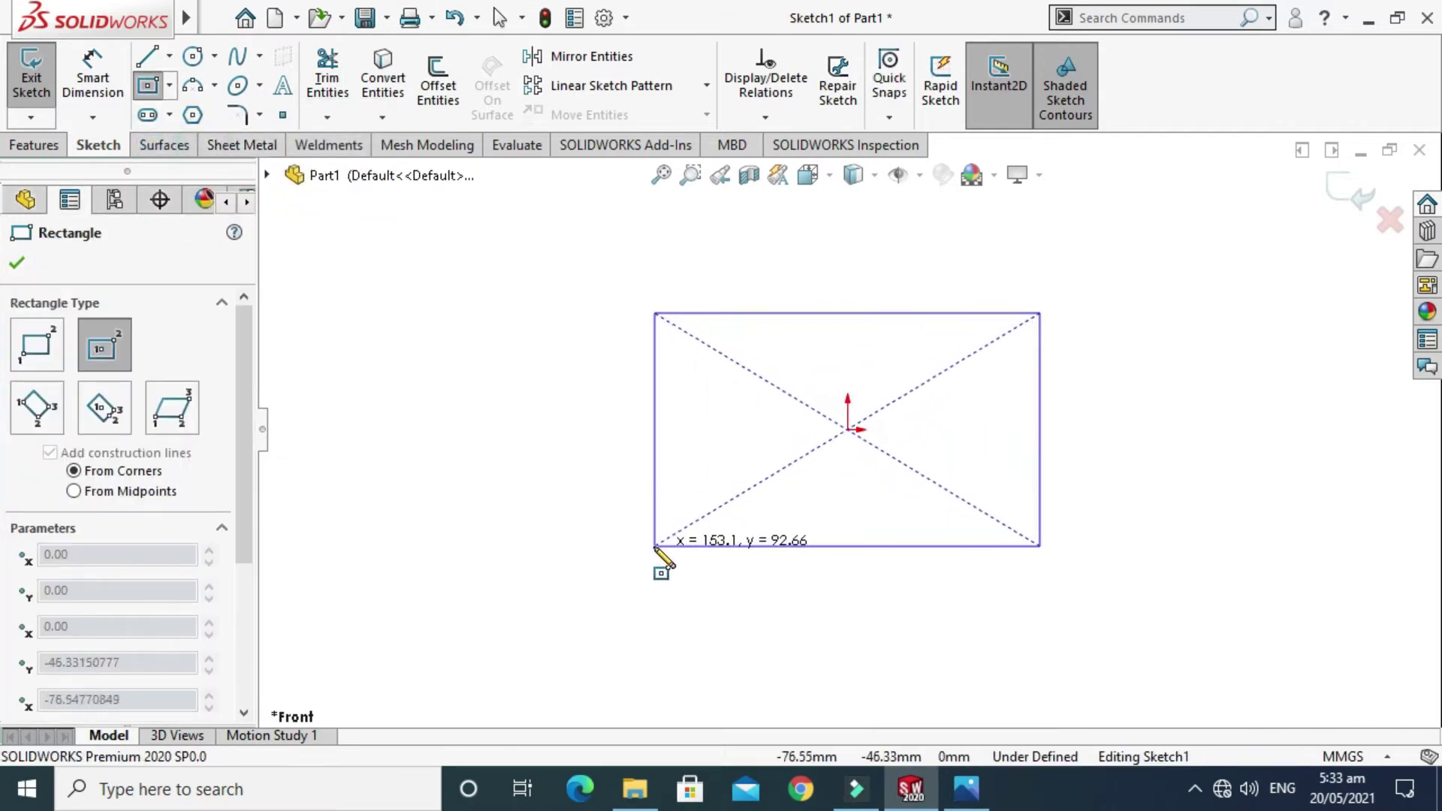
left_click(654, 547)
key("Escape")
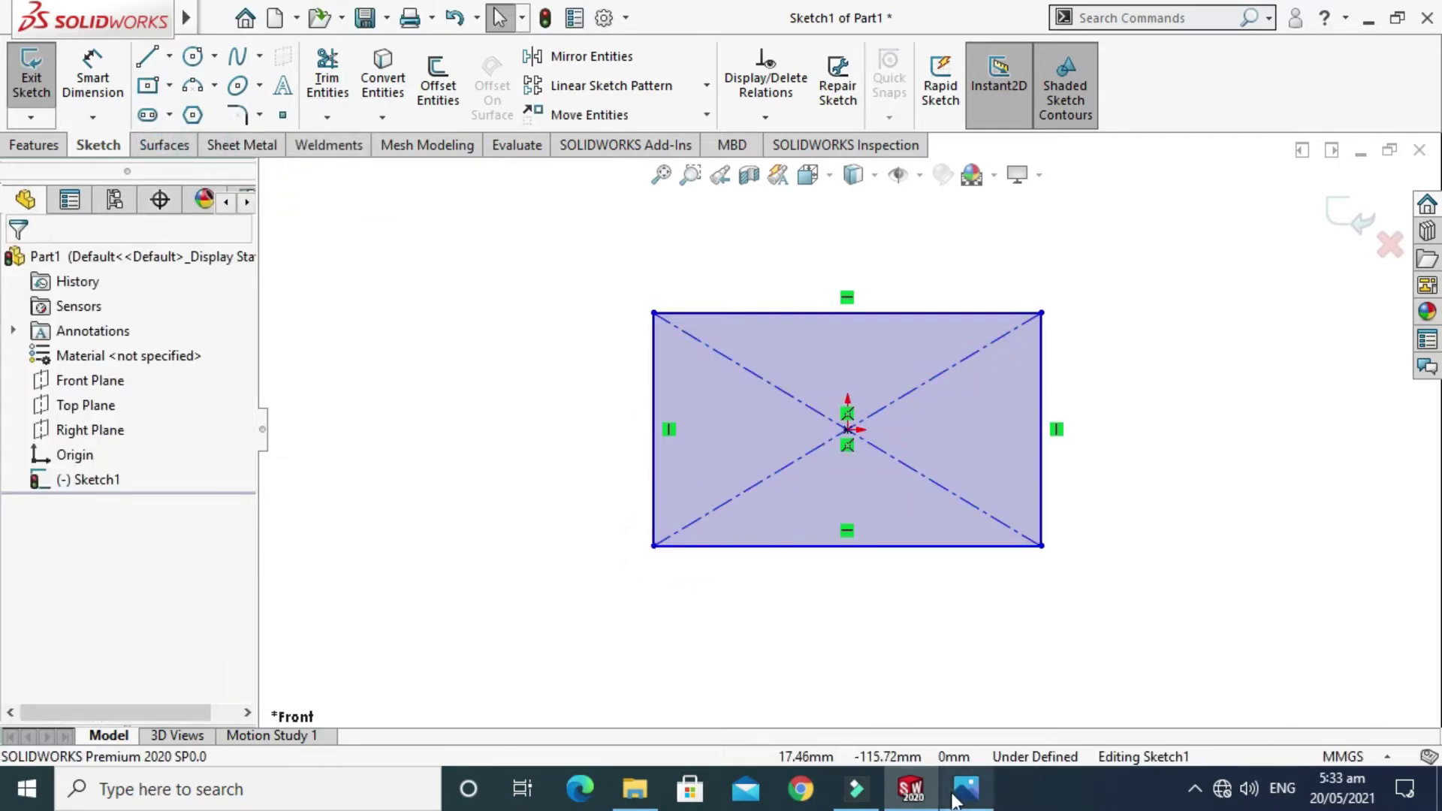
Step: Check the reference image and dimension the rectangle's horizontal length as 100 mm
left_click(966, 789)
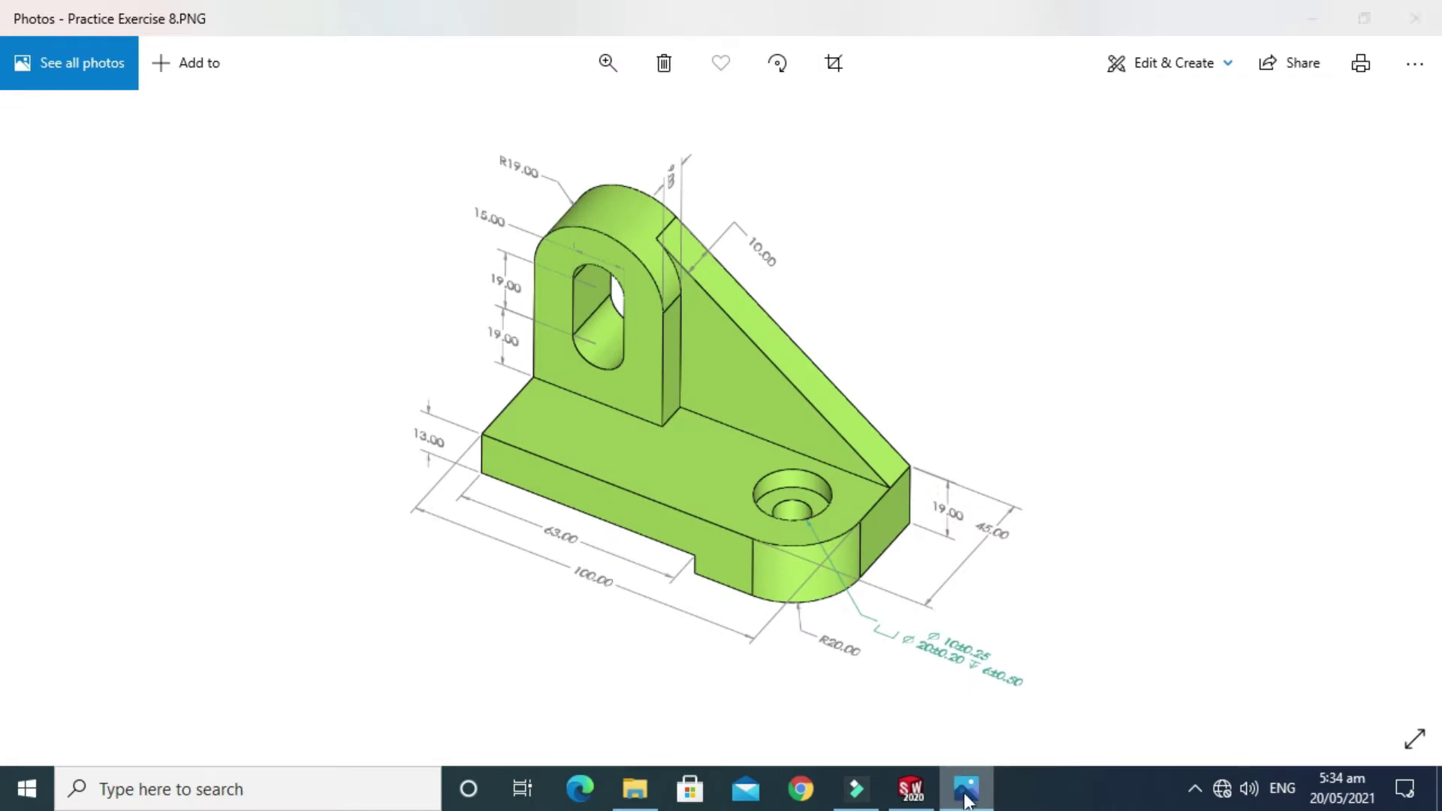
left_click(966, 789)
left_click(92, 64)
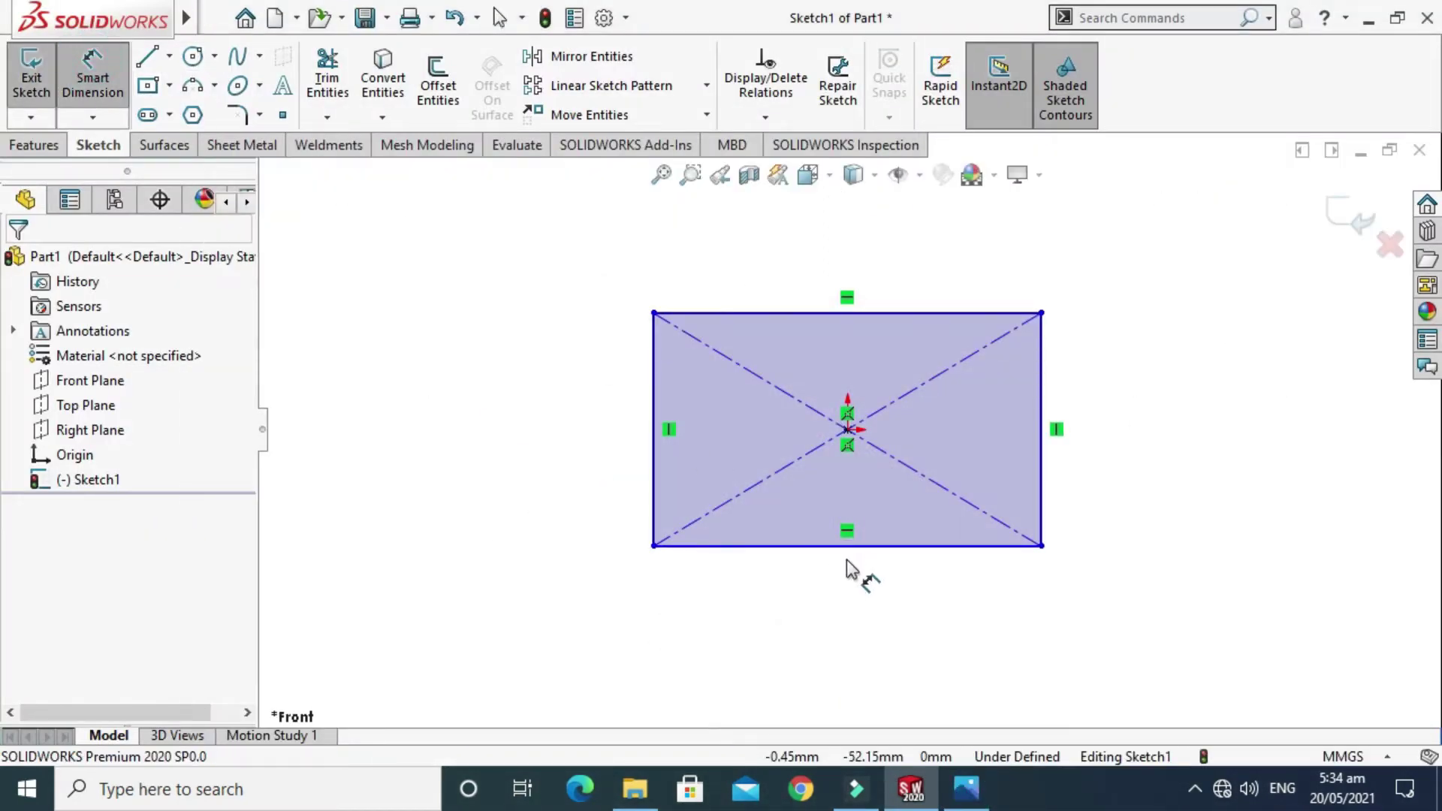
left_click(851, 547)
left_click(867, 637)
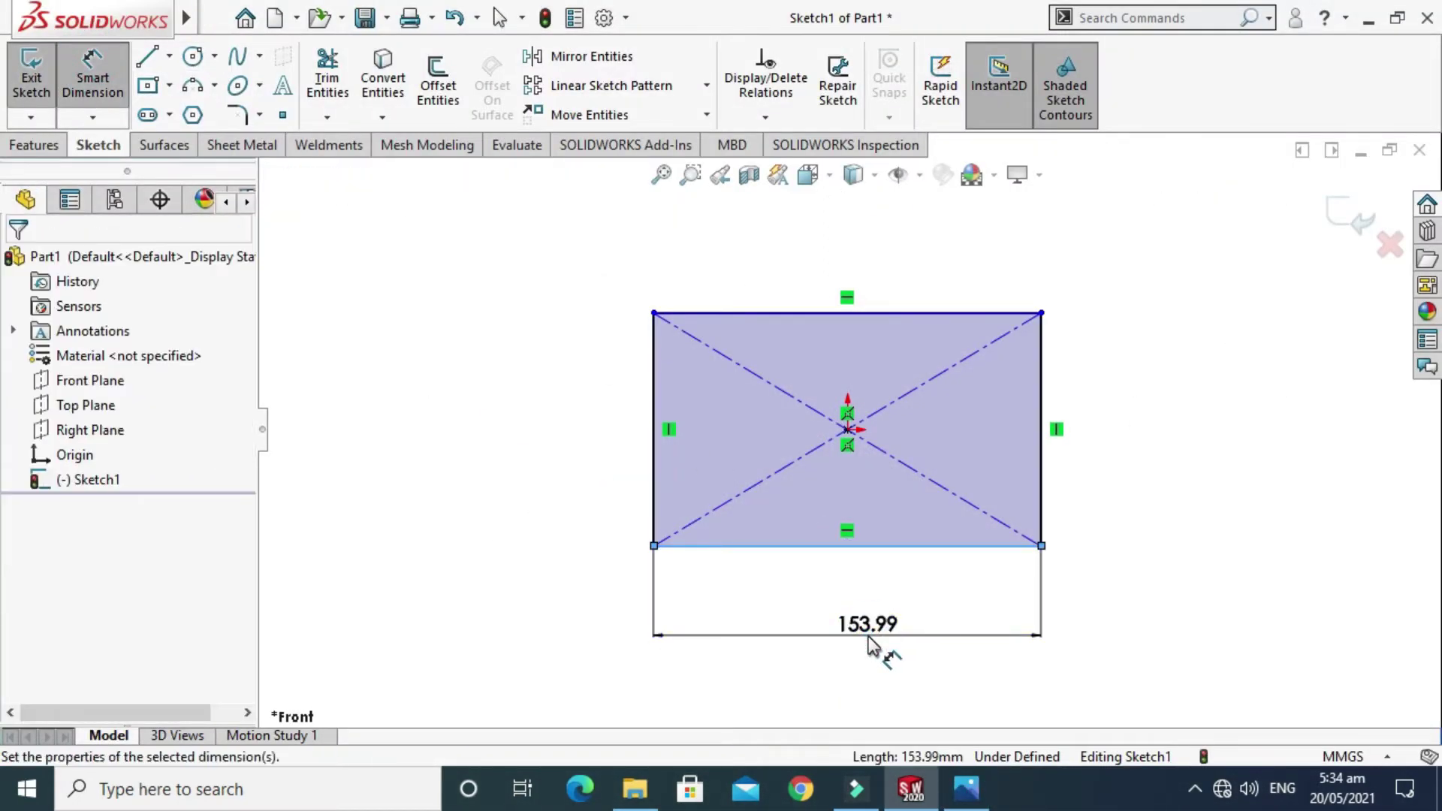
type("100")
key("Return")
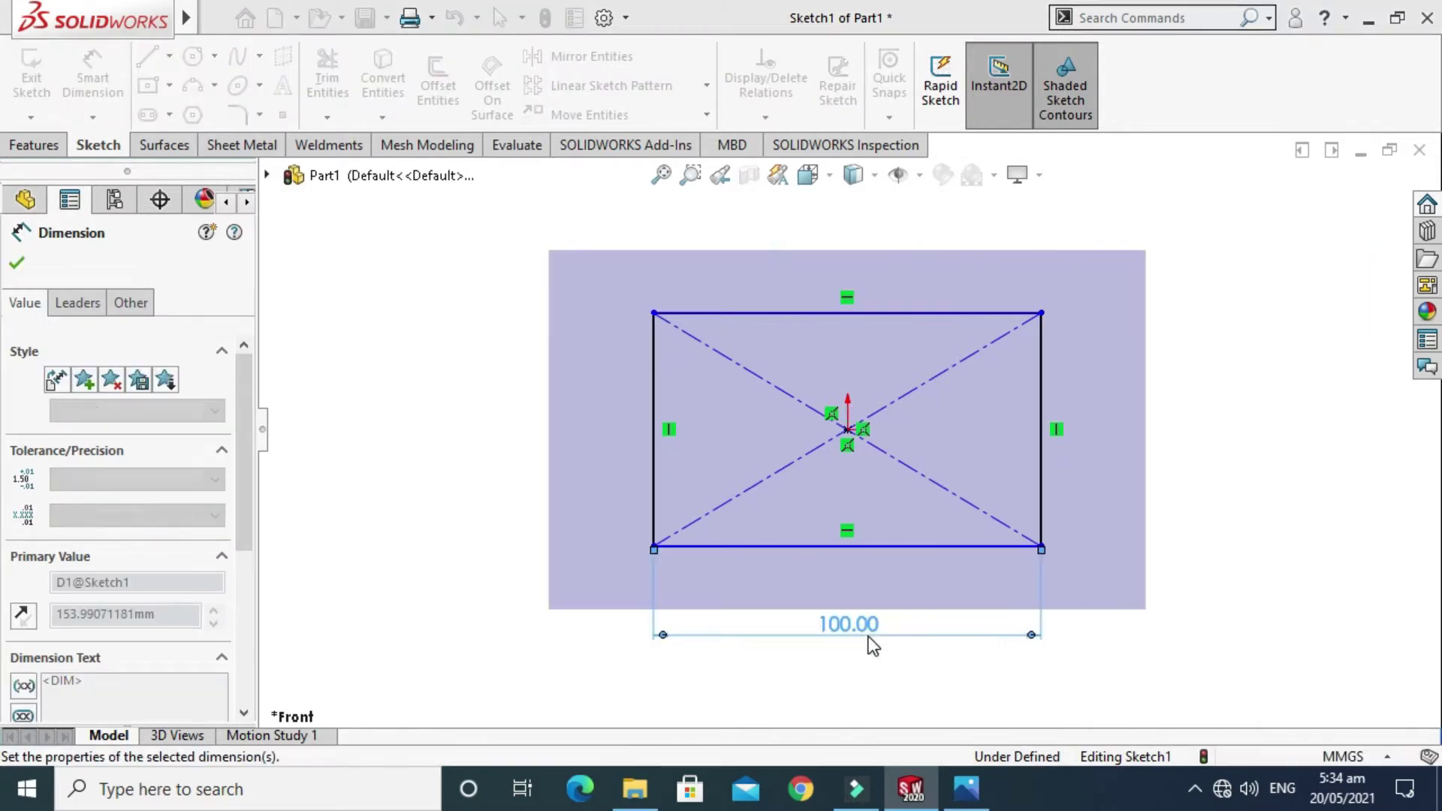
Step: Dimension the rectangle's vertical side as 45 mm
left_click(1050, 476)
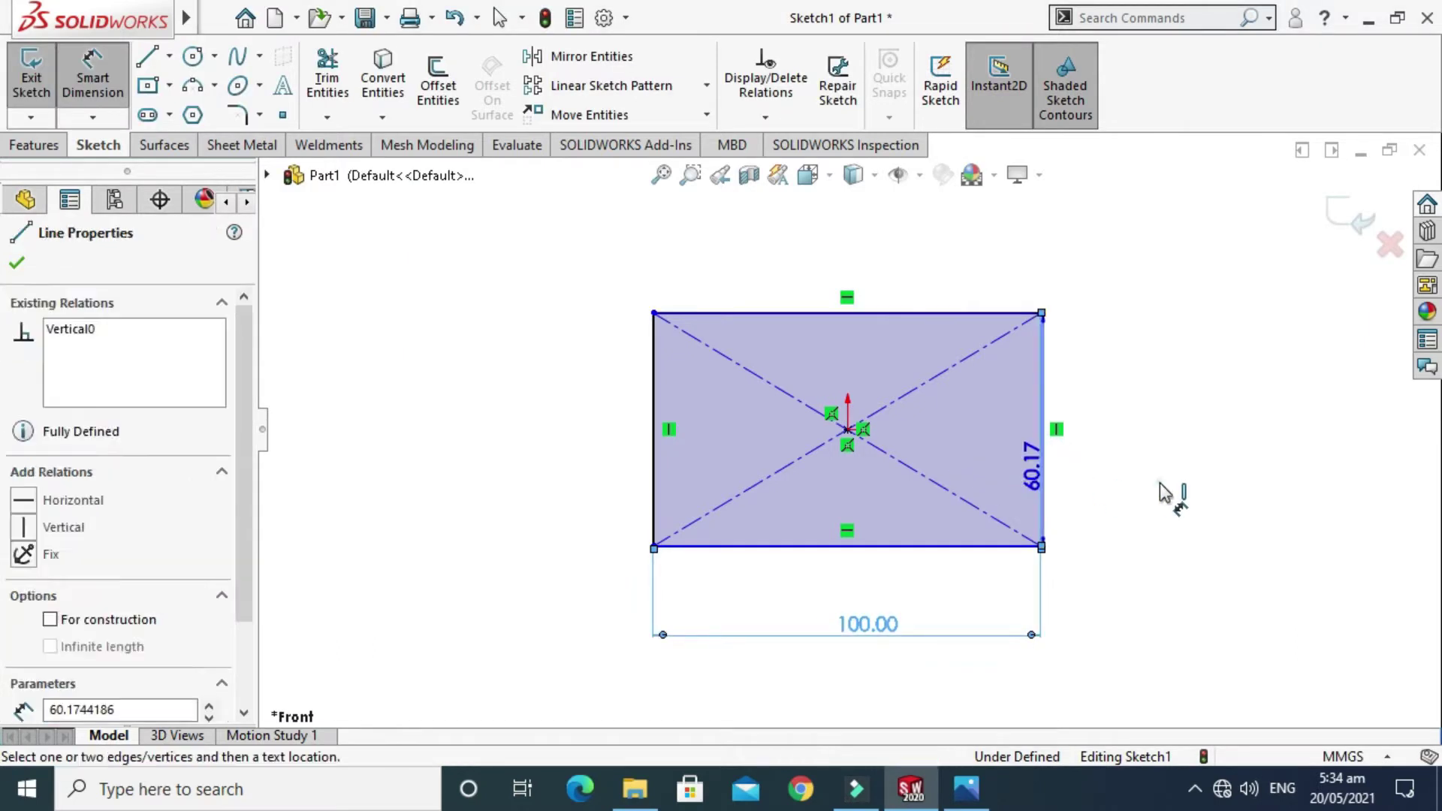
left_click(1160, 489)
type("4")
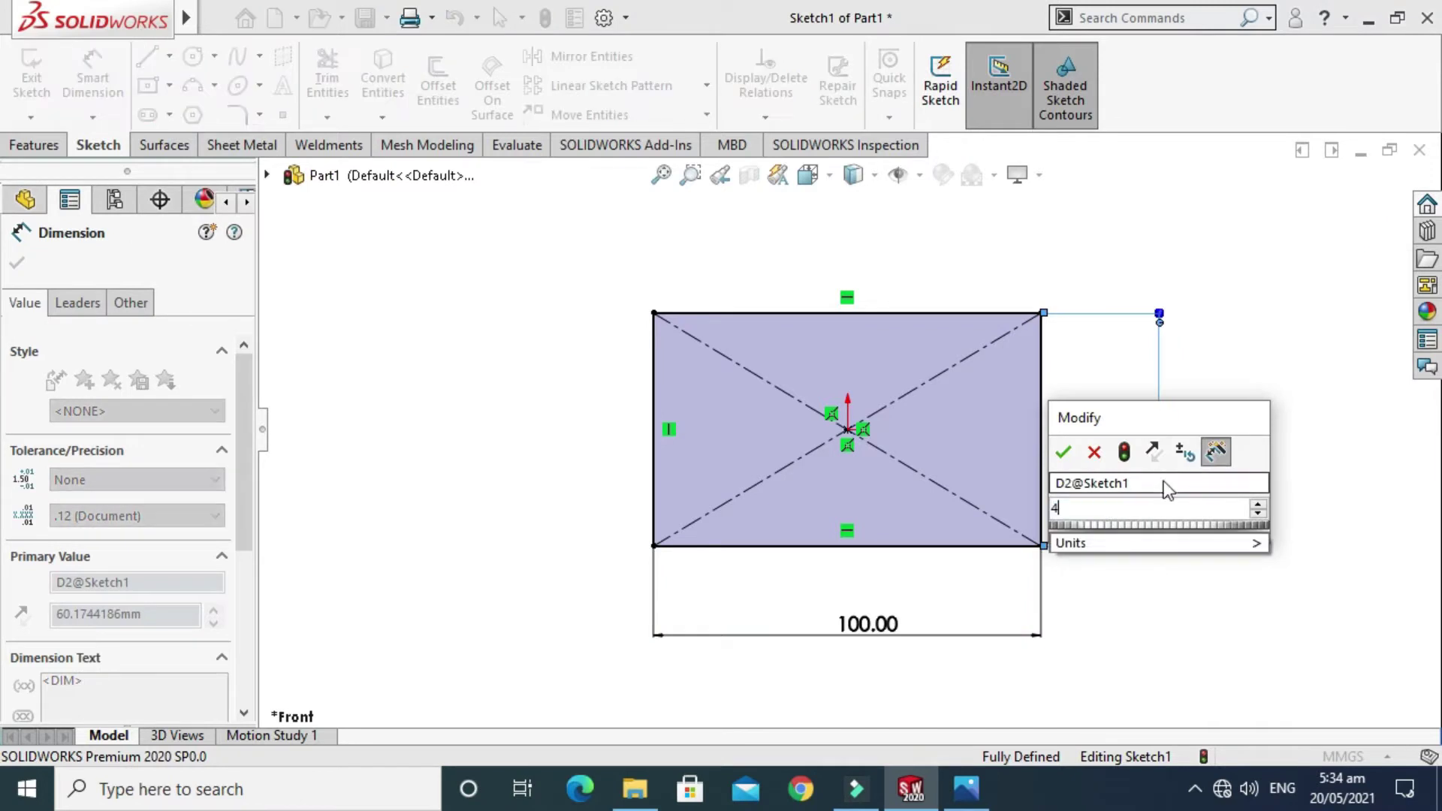
key("Escape")
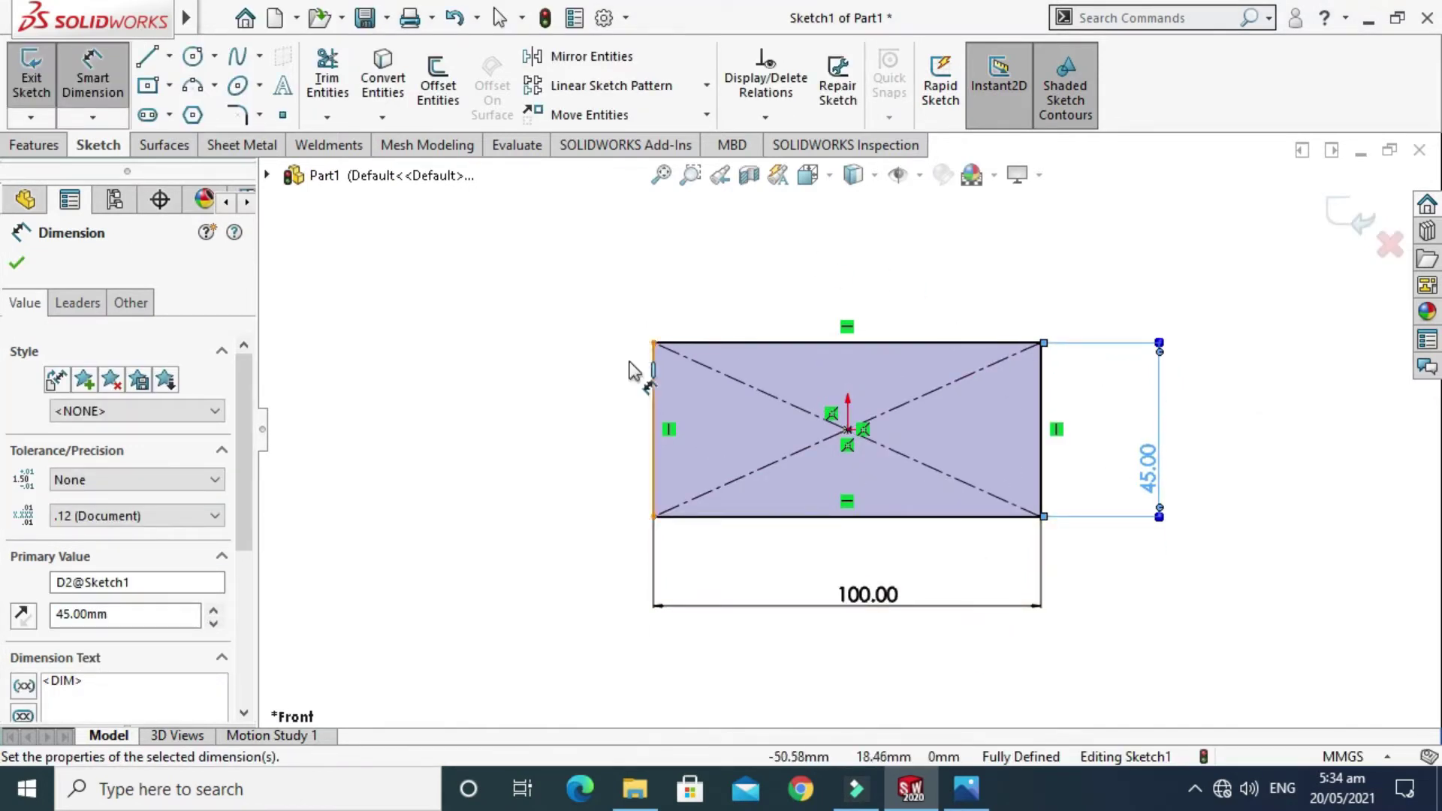
Step: Extrude the rectangle as a blind boss with a depth of 19 mm
left_click(34, 148)
left_click(40, 83)
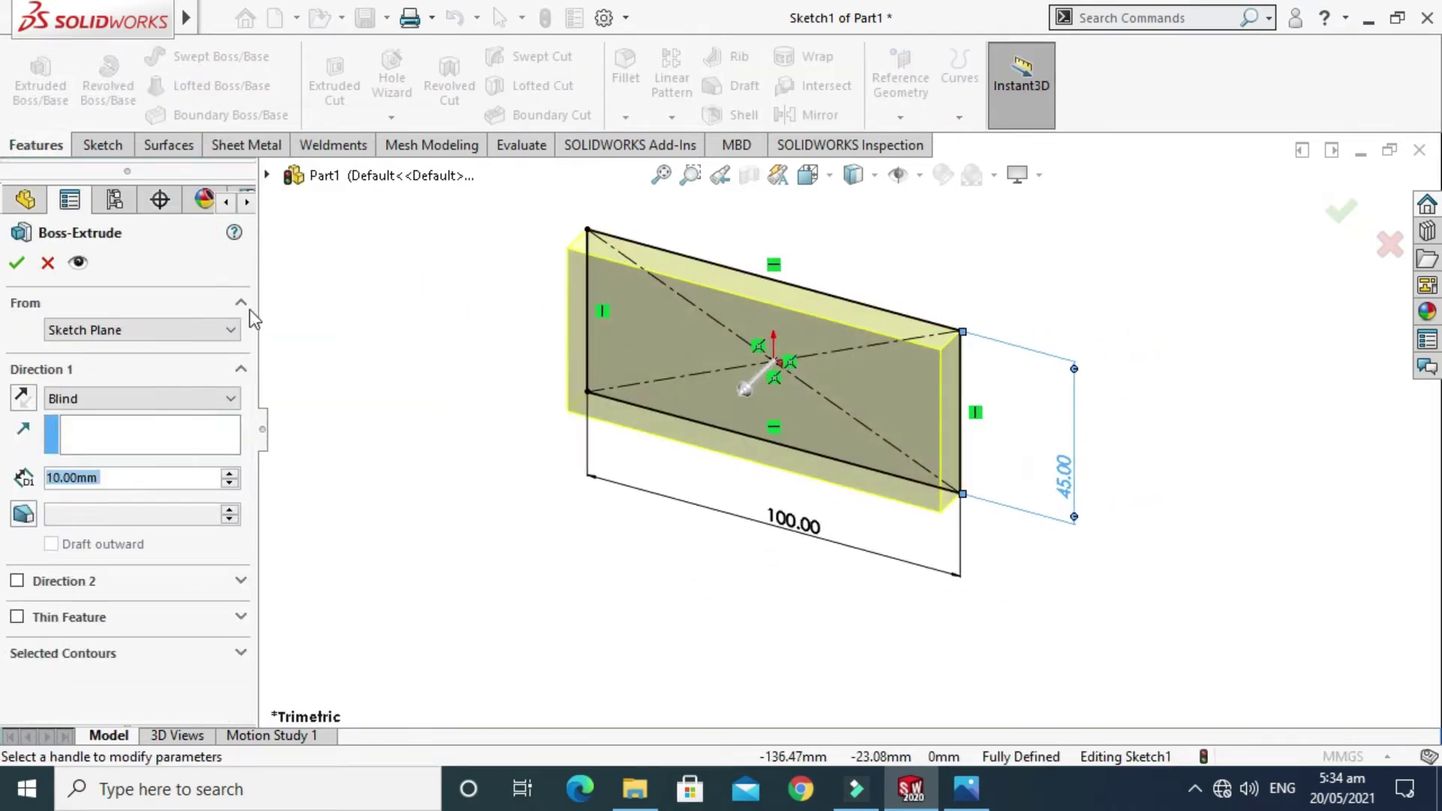
type("19")
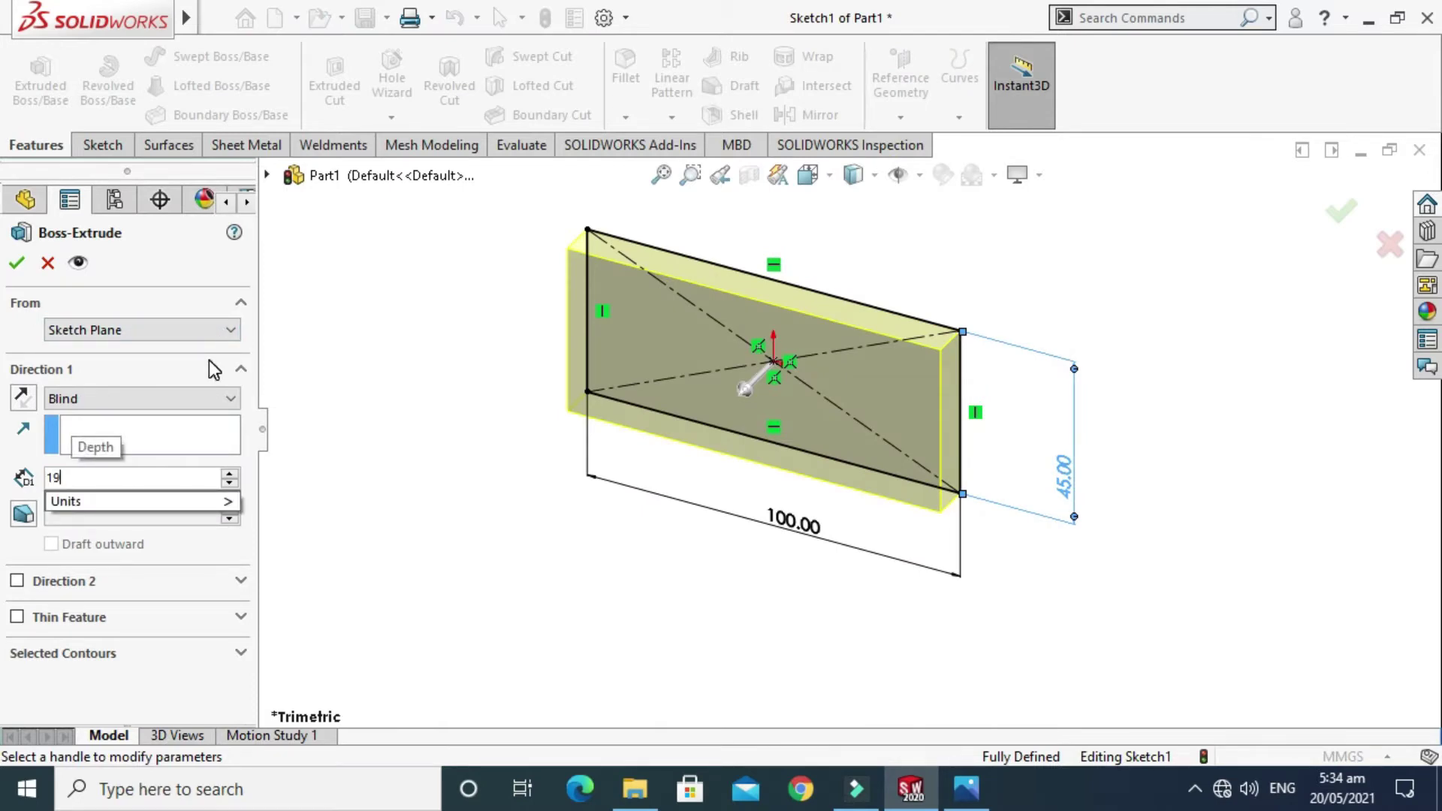
key("Return")
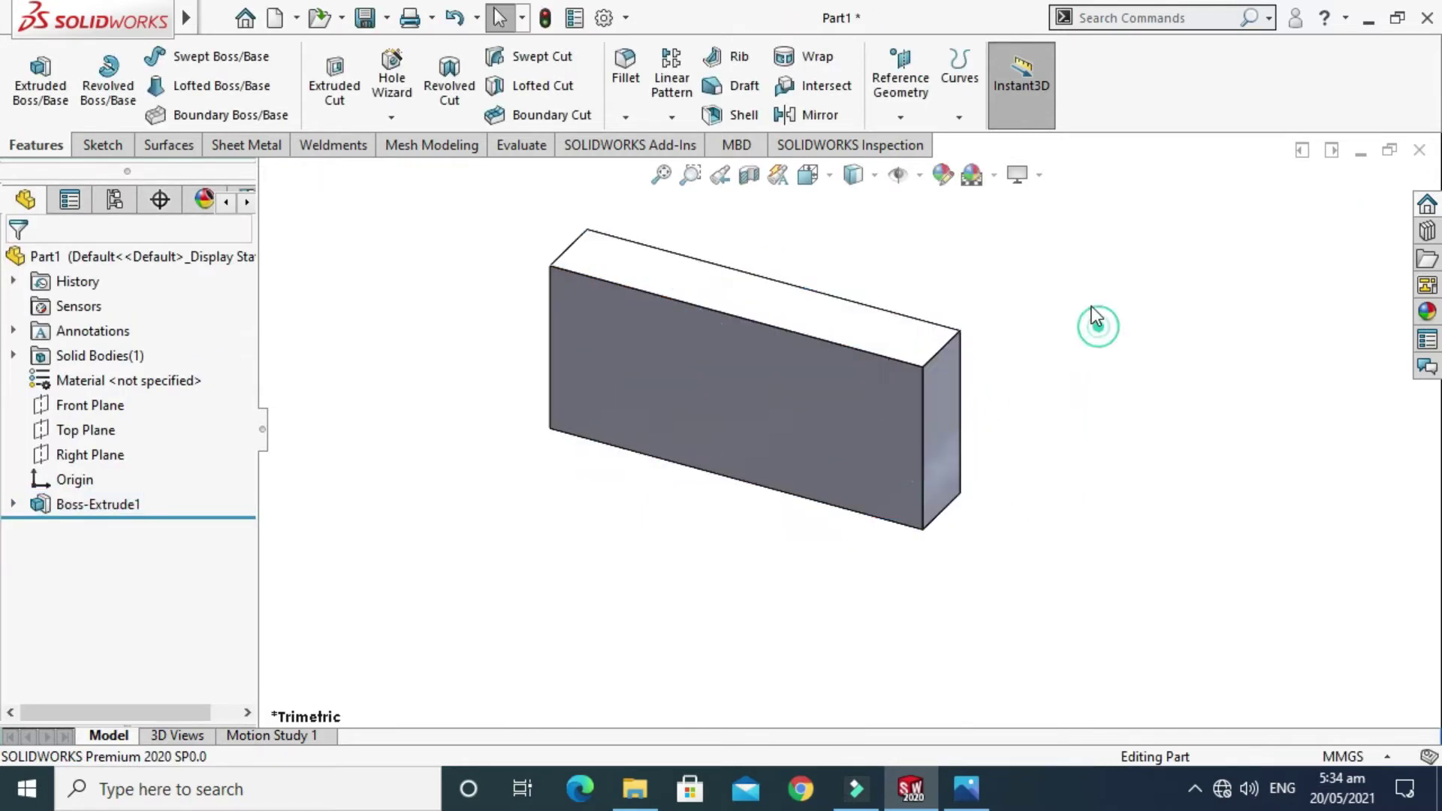
Step: Orbit the block to match the reference image's orientation and examine the base's bottom recess in that image
right_click(1097, 319)
left_click(1141, 397)
left_click_drag(1141, 406, 805, 618)
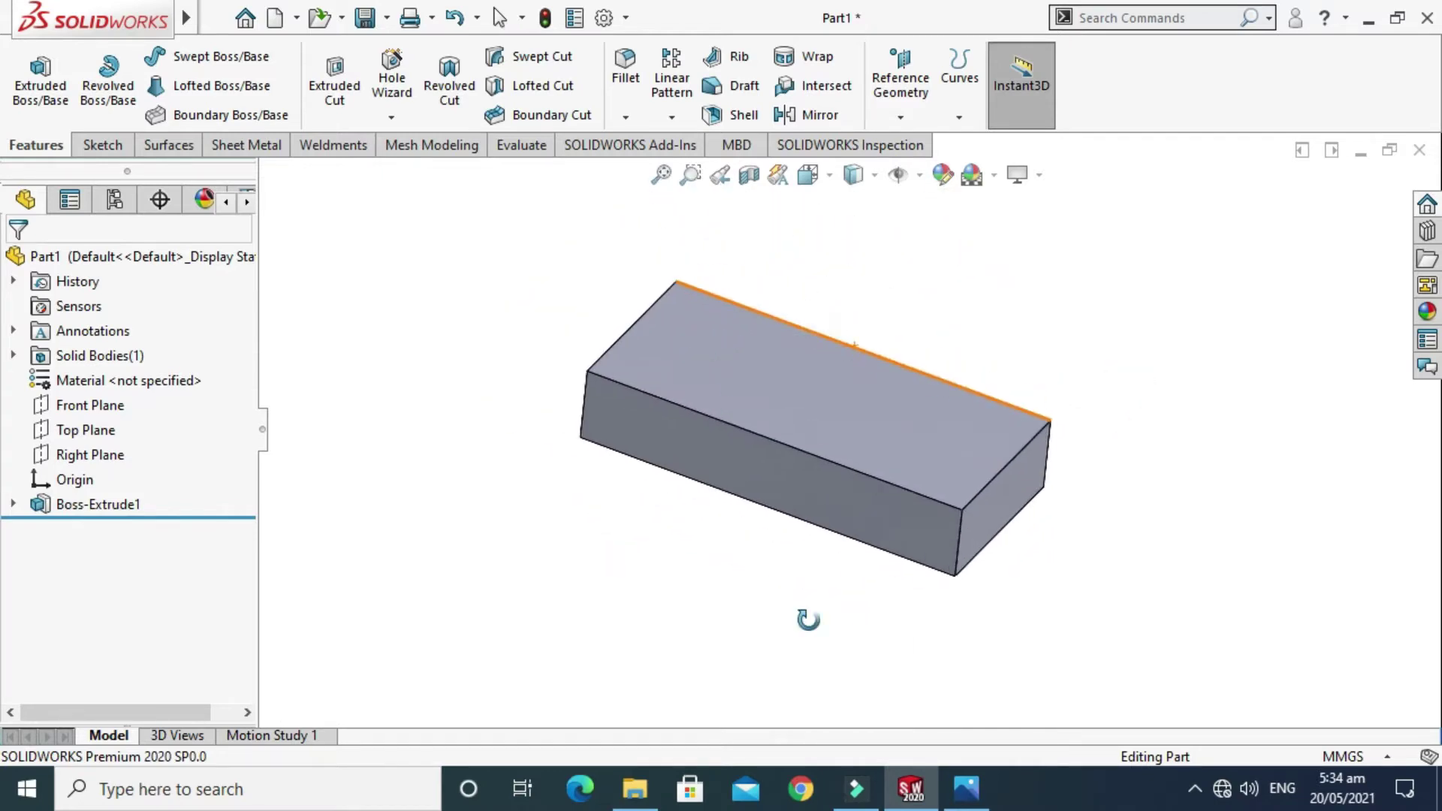
left_click(961, 802)
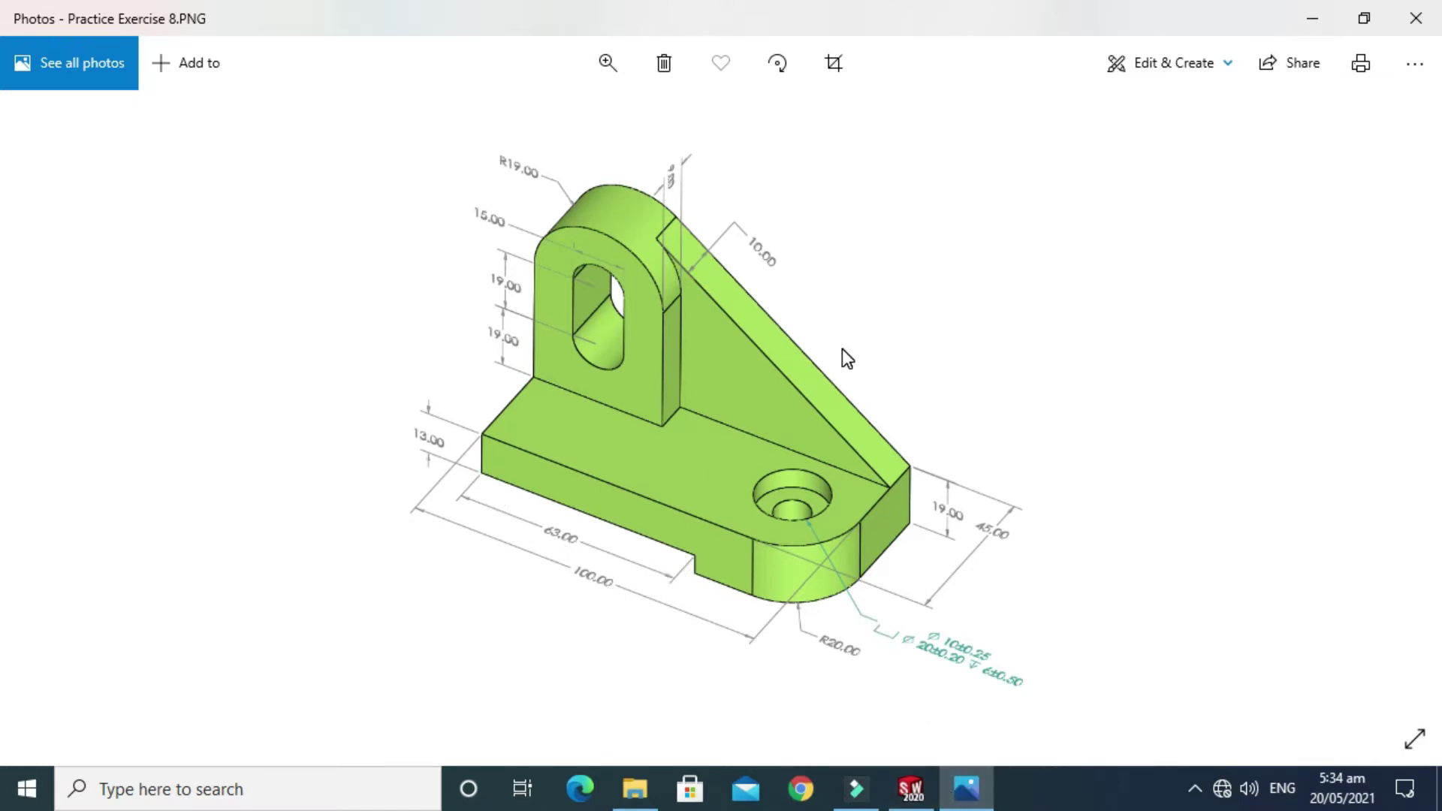
left_click(911, 790)
left_click(911, 789)
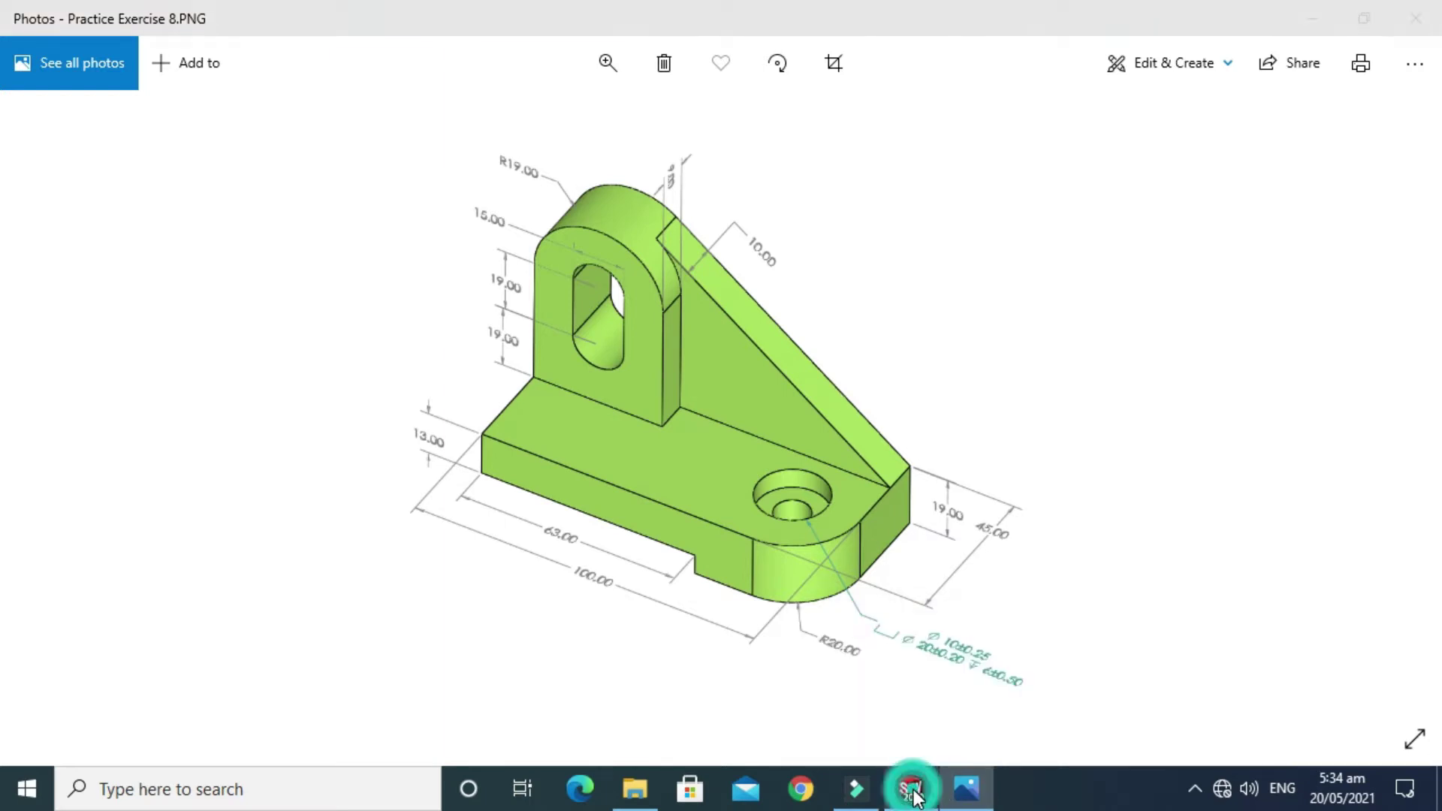
left_click(1320, 31)
Step: Start a sketch on the block's long narrow side face and orient the view normal to it
scroll(676, 297, "down", 2)
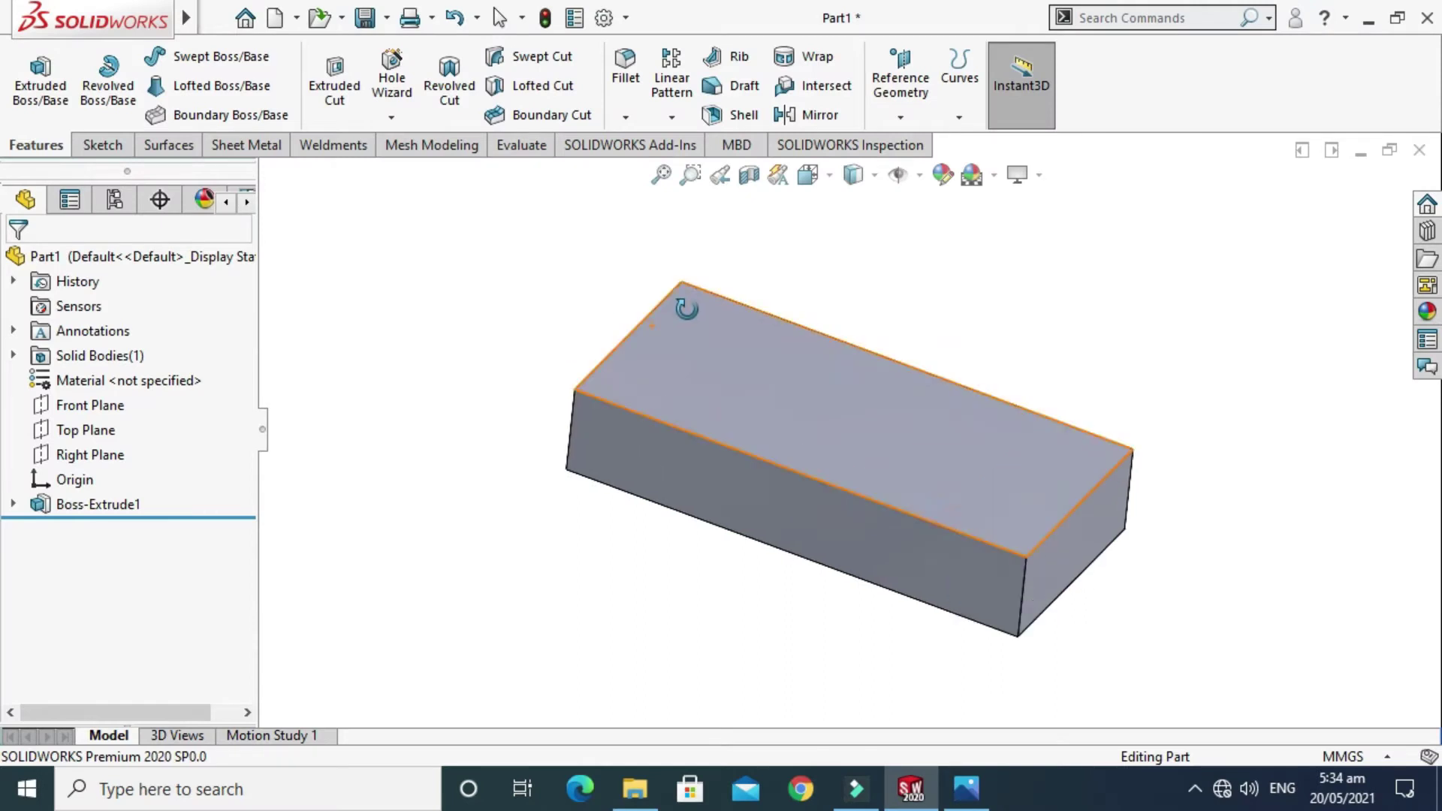
left_click(695, 482)
left_click(102, 144)
left_click(30, 75)
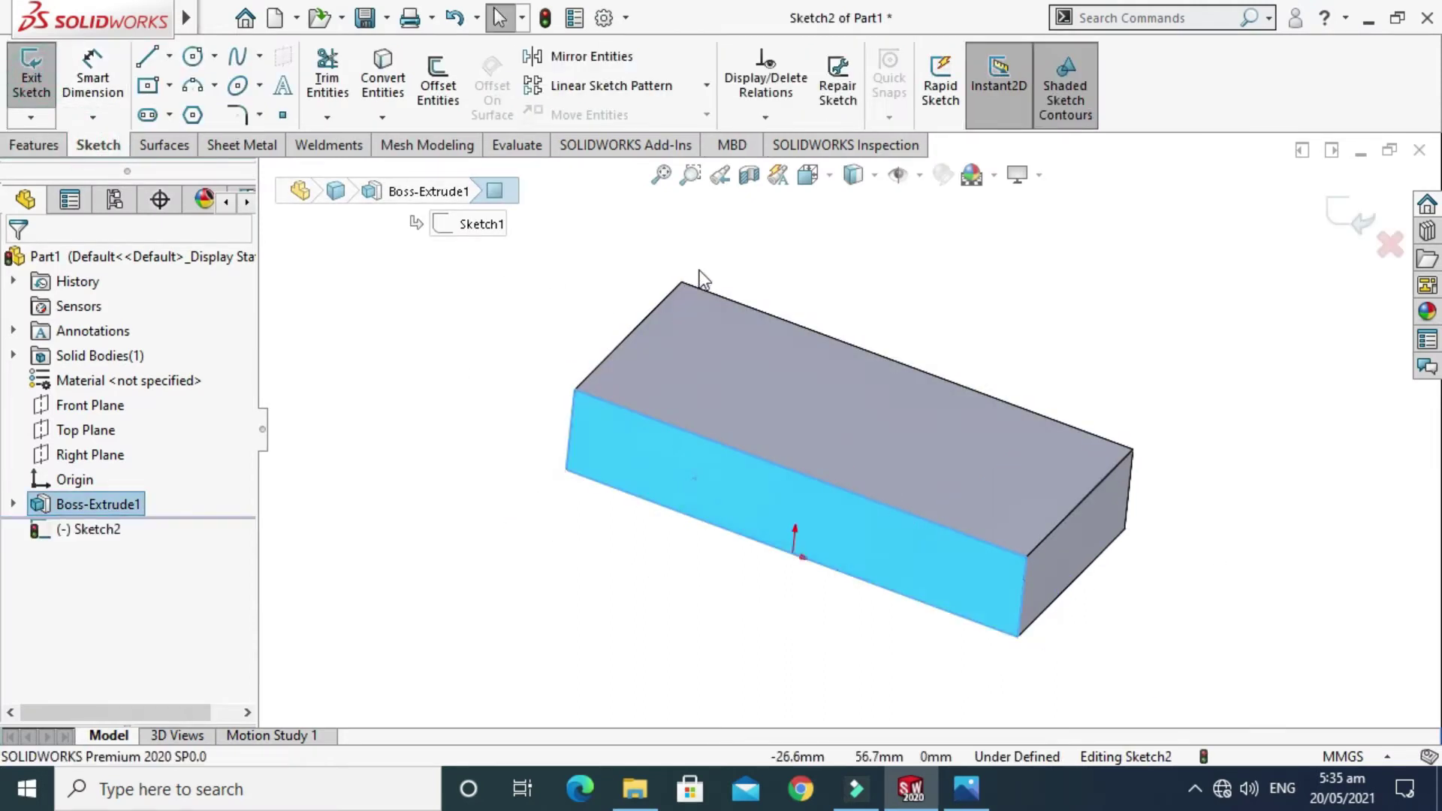
left_click(808, 174)
left_click(609, 585)
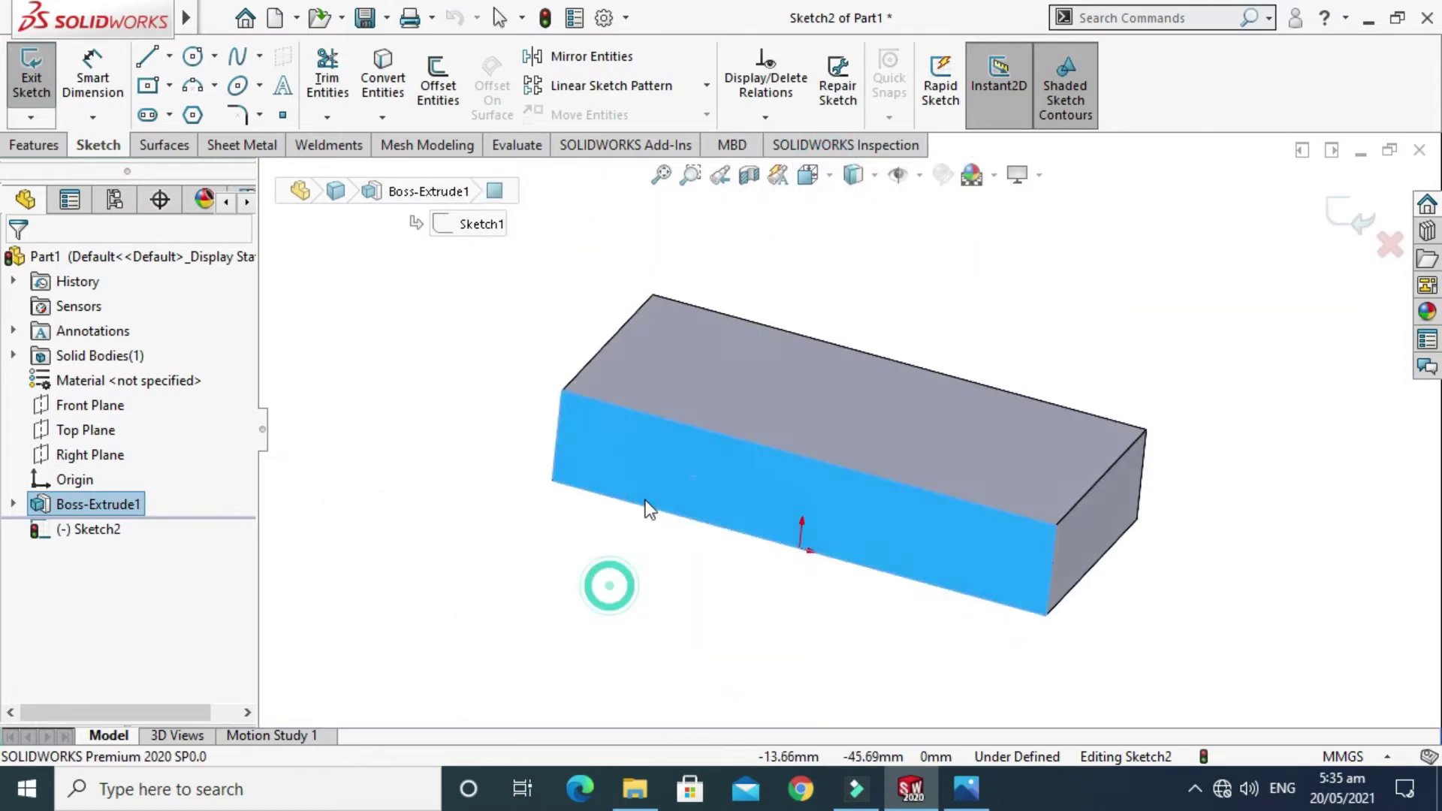
Step: Sketch a thin corner rectangle along the face's bottom edge, starting at its lower-left corner and extending past the origin
left_click(173, 87)
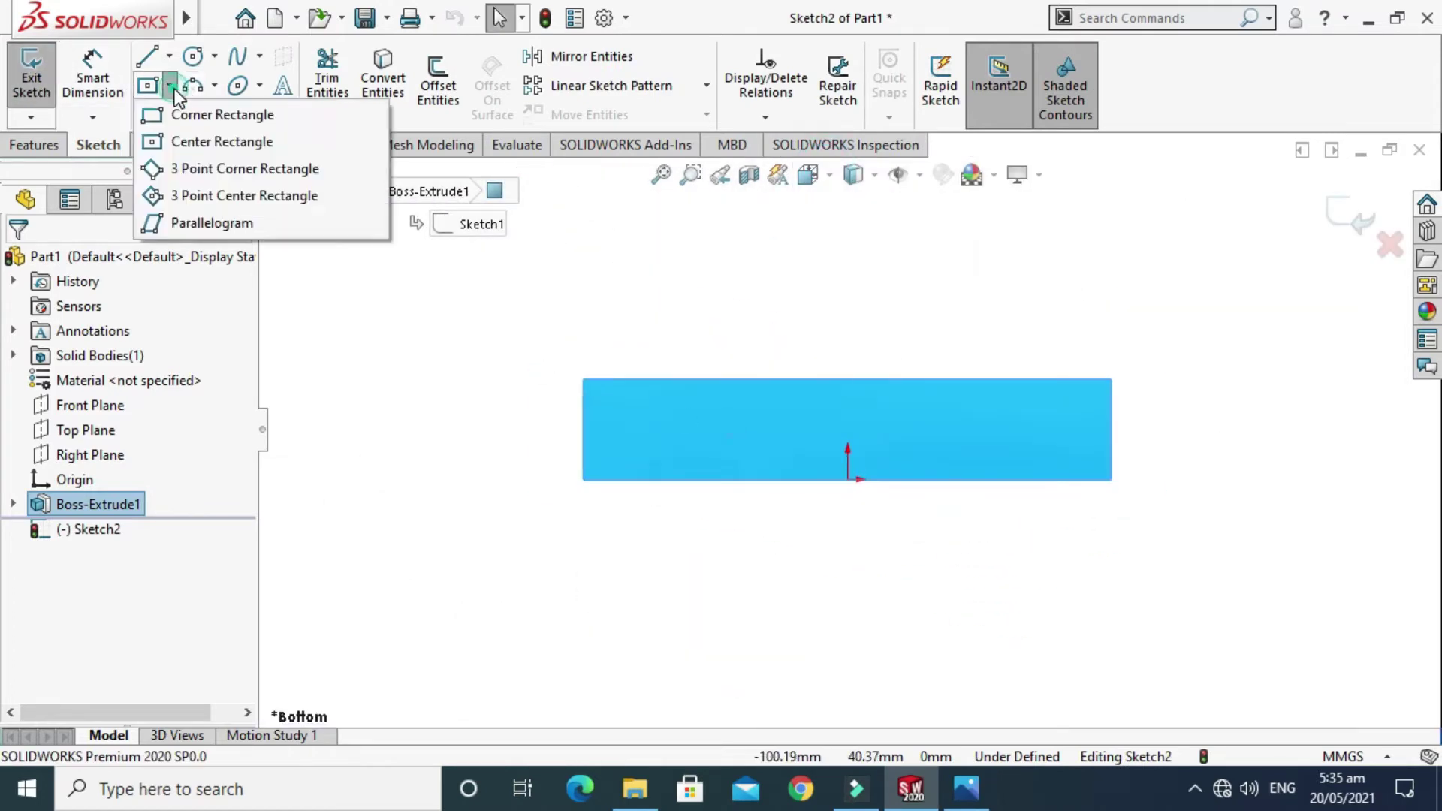
left_click(192, 118)
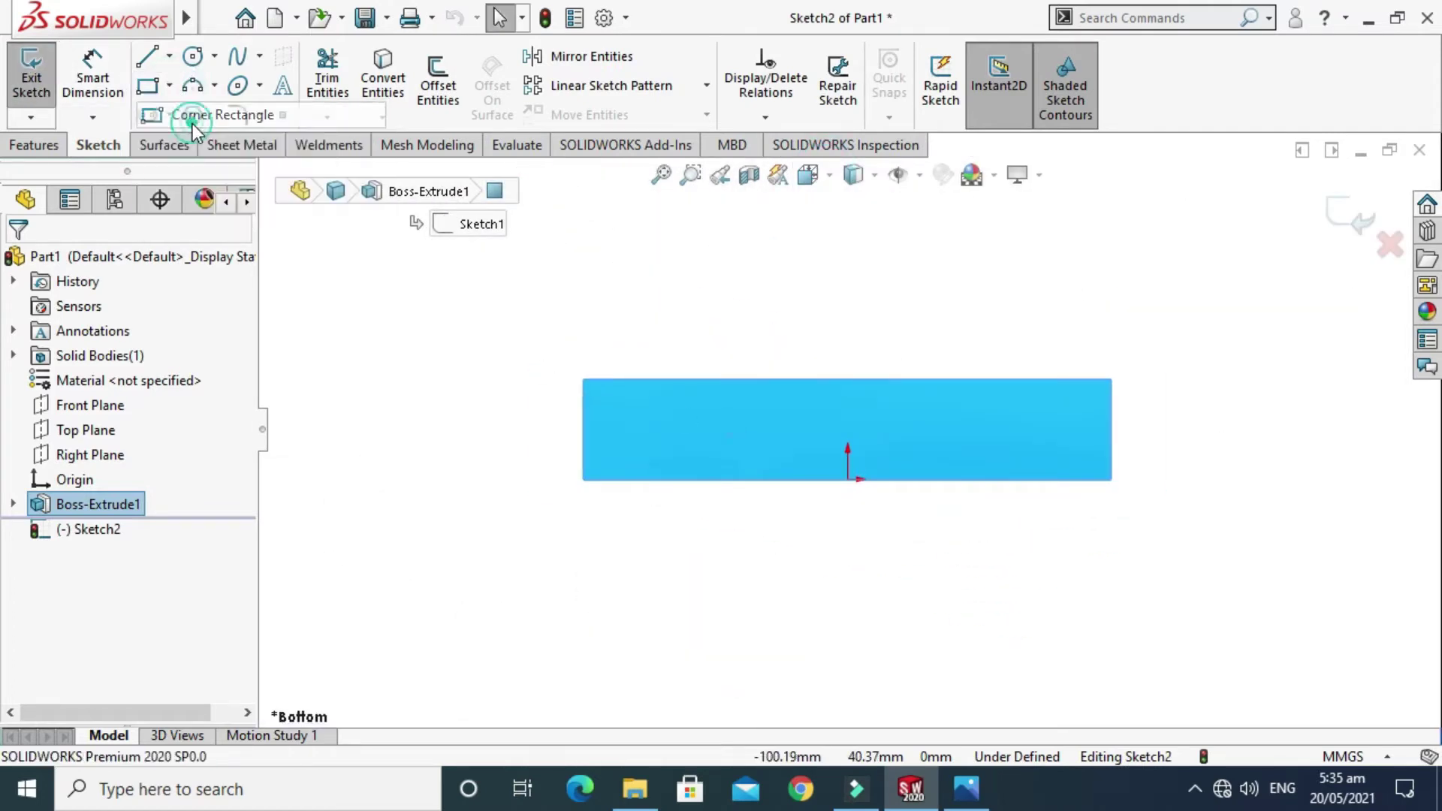
scroll(751, 443, "down", 2)
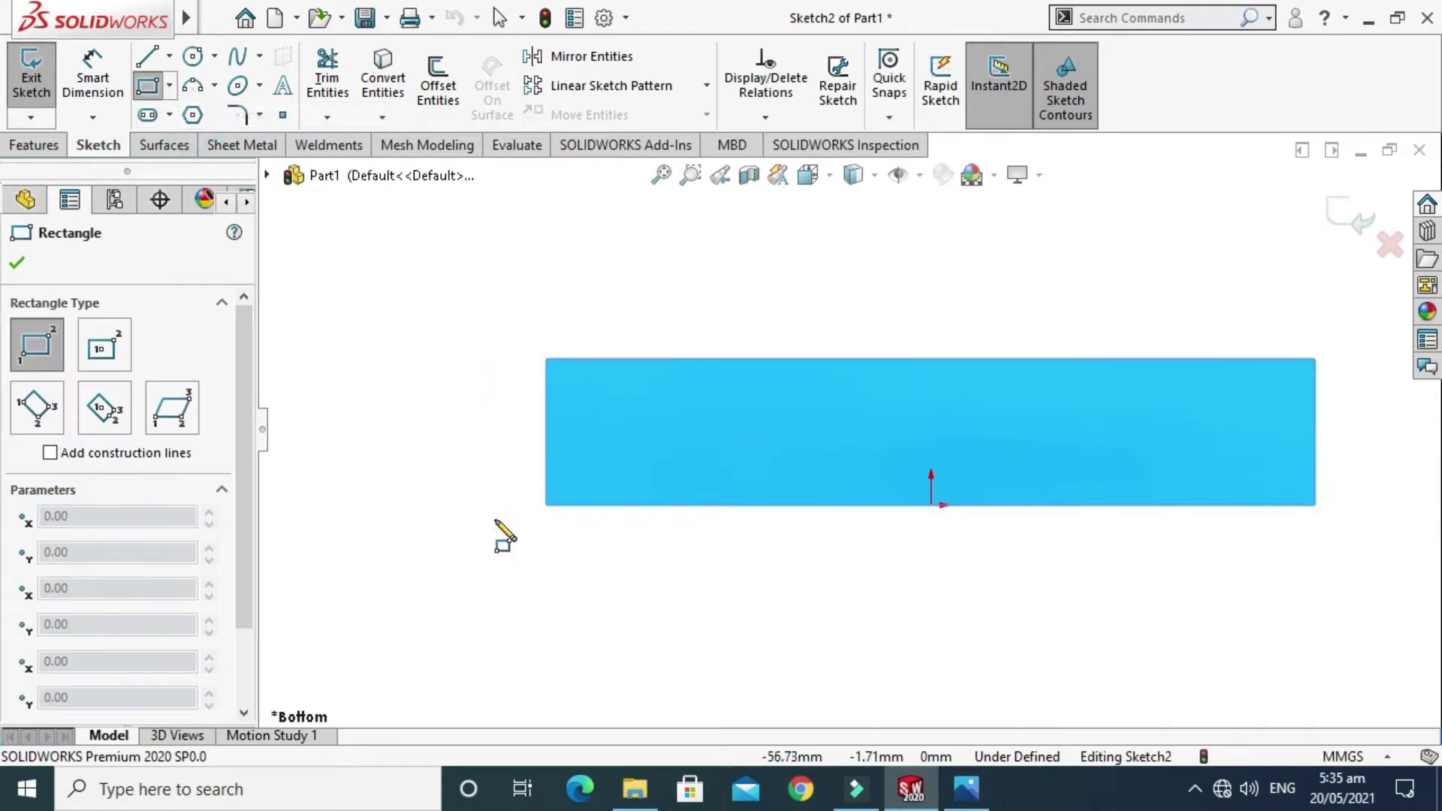
left_click(547, 505)
left_click(1071, 463)
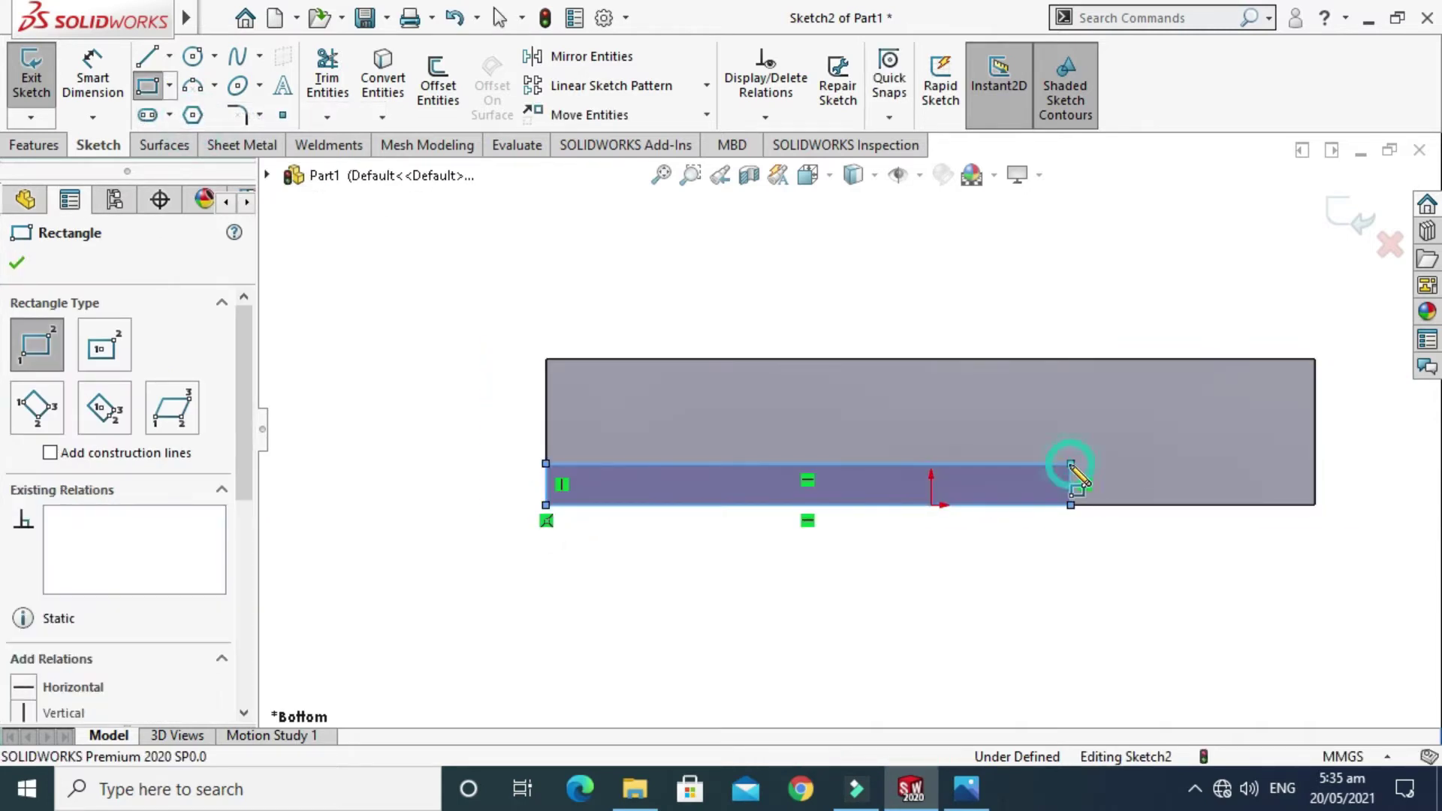
Step: Dimension the sketched rectangle to 63 mm long and 6 mm high
left_click(92, 68)
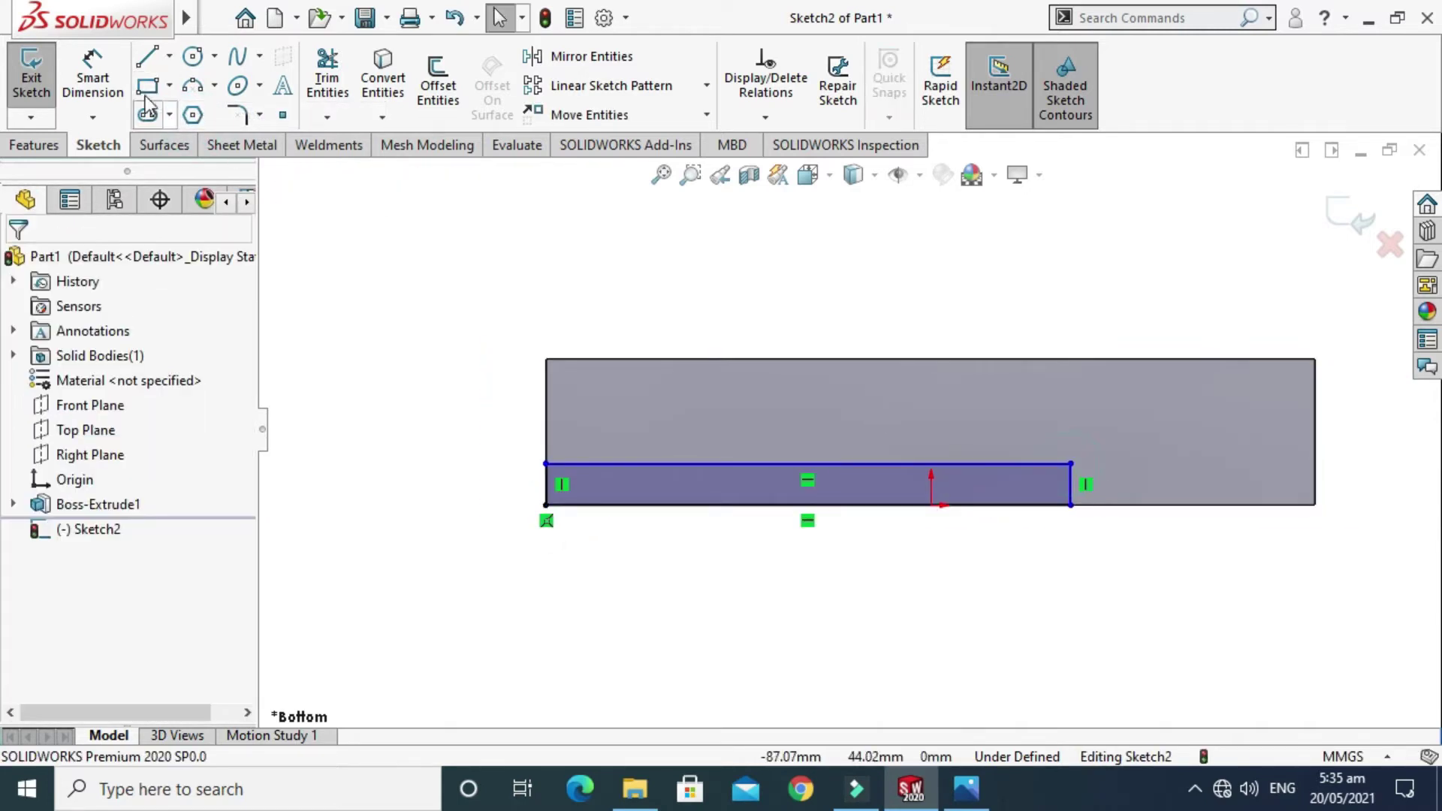
left_click(797, 506)
left_click(794, 605)
type("40")
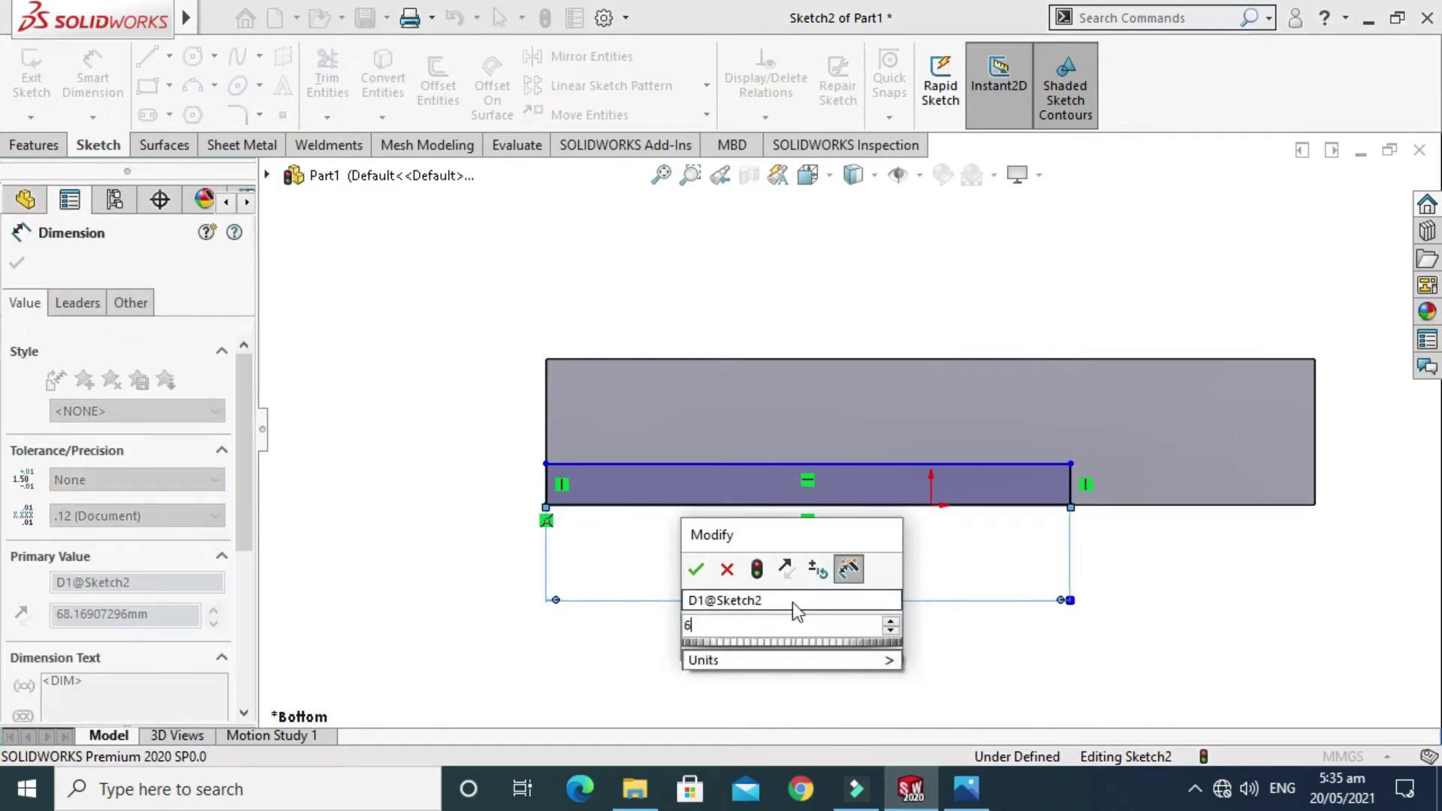
key("Return")
scroll(496, 499, "down", 2)
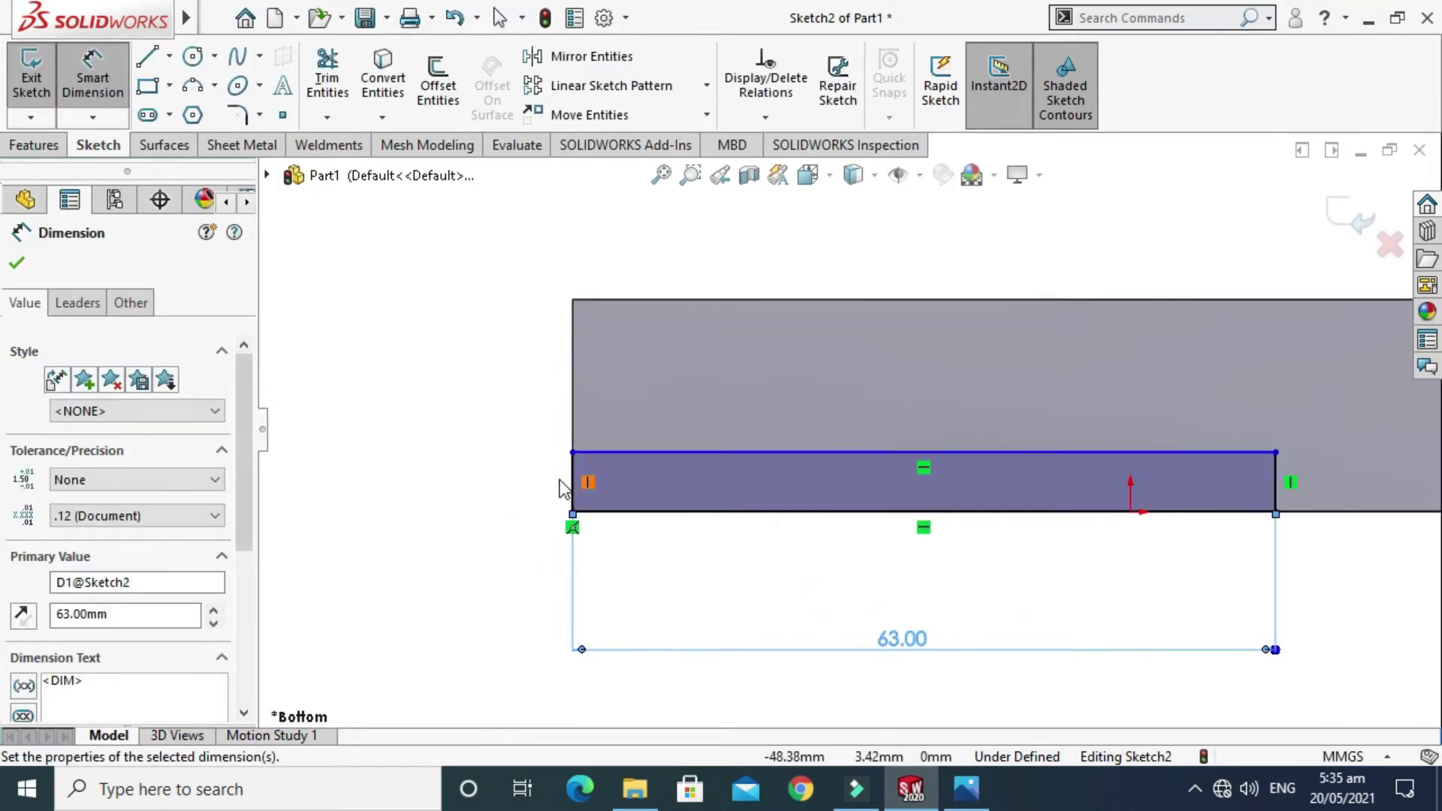
left_click(575, 488)
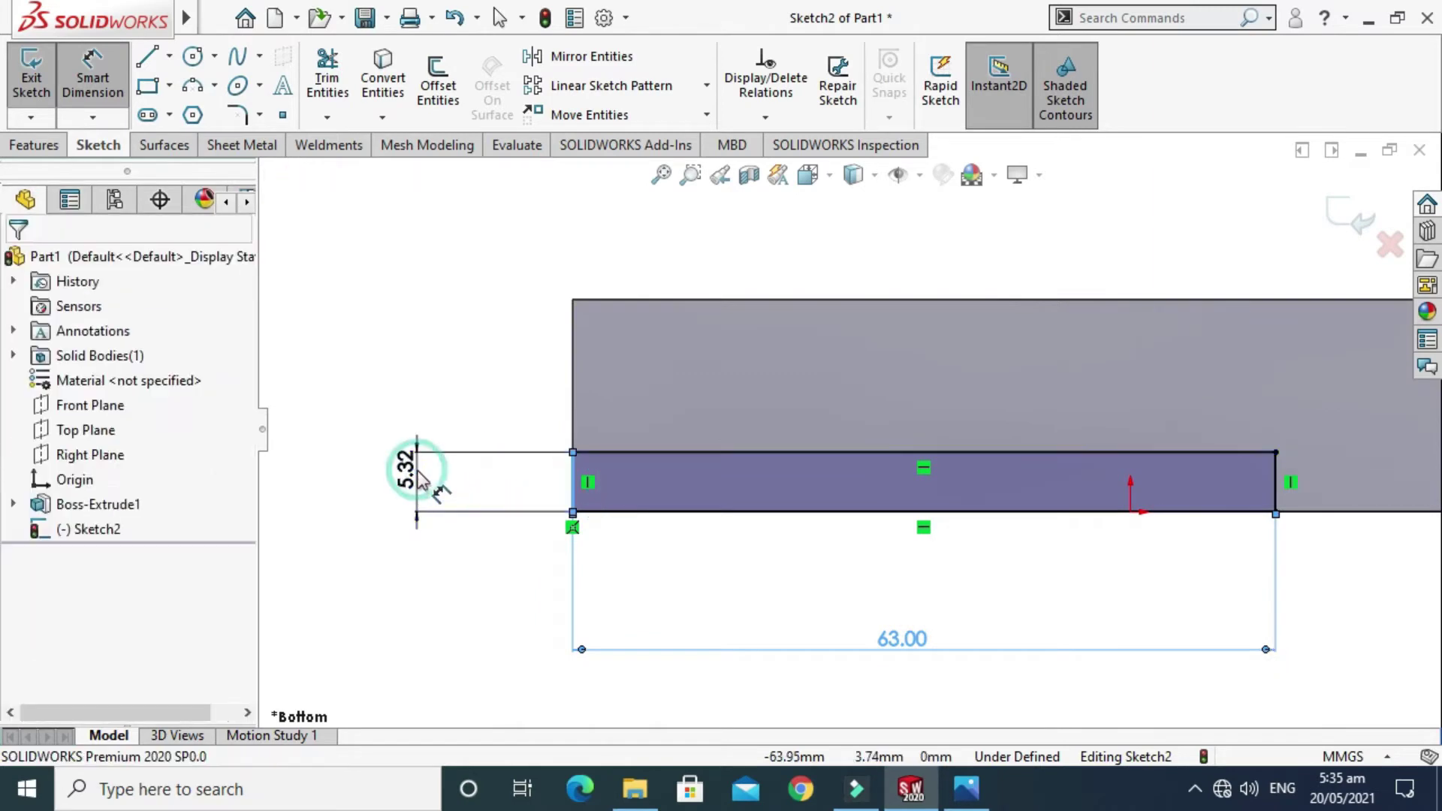
left_click(417, 470)
type("6")
key("Return")
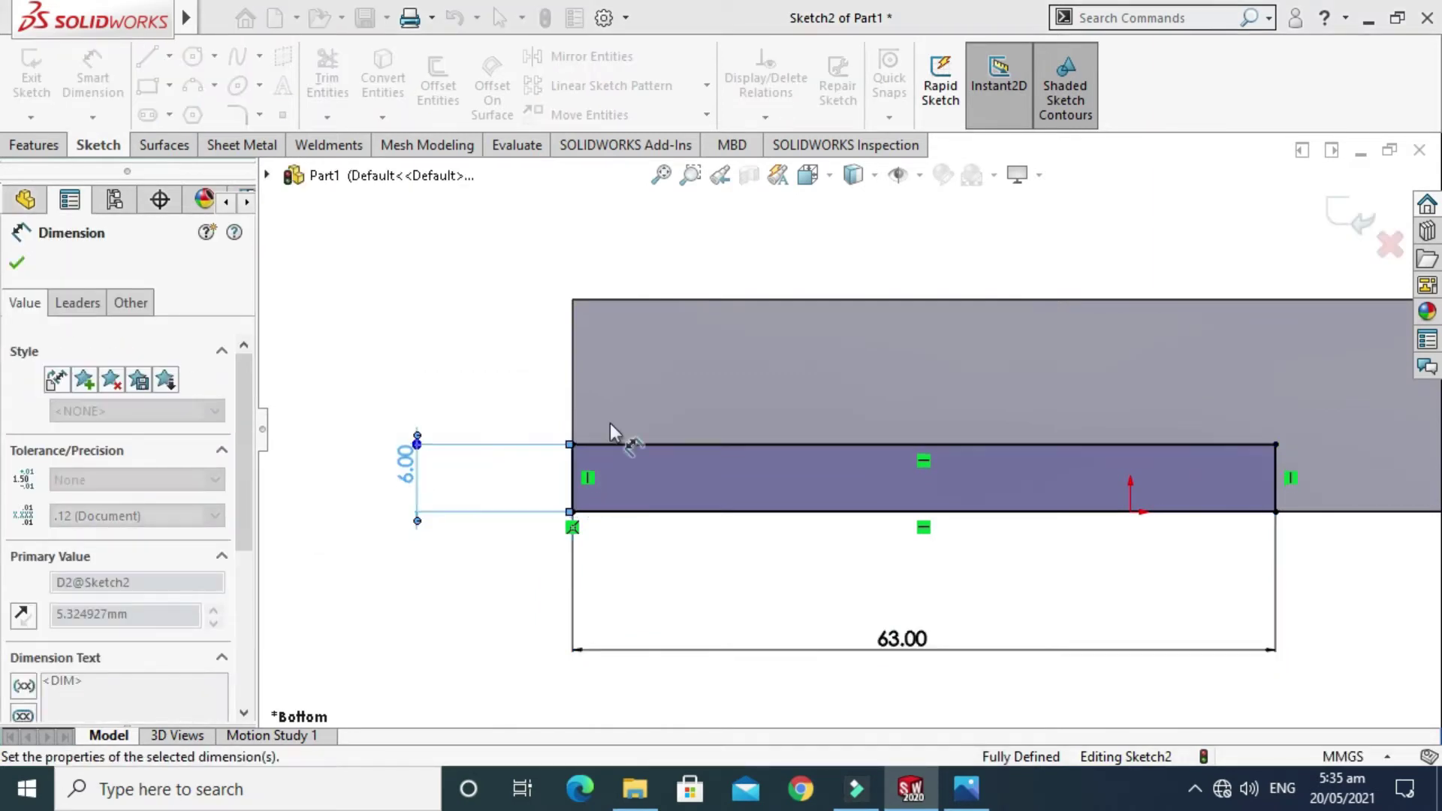
Step: Check the recess against the reference image, then cut the rectangle through the block's full width with Extruded Cut
left_click(967, 788)
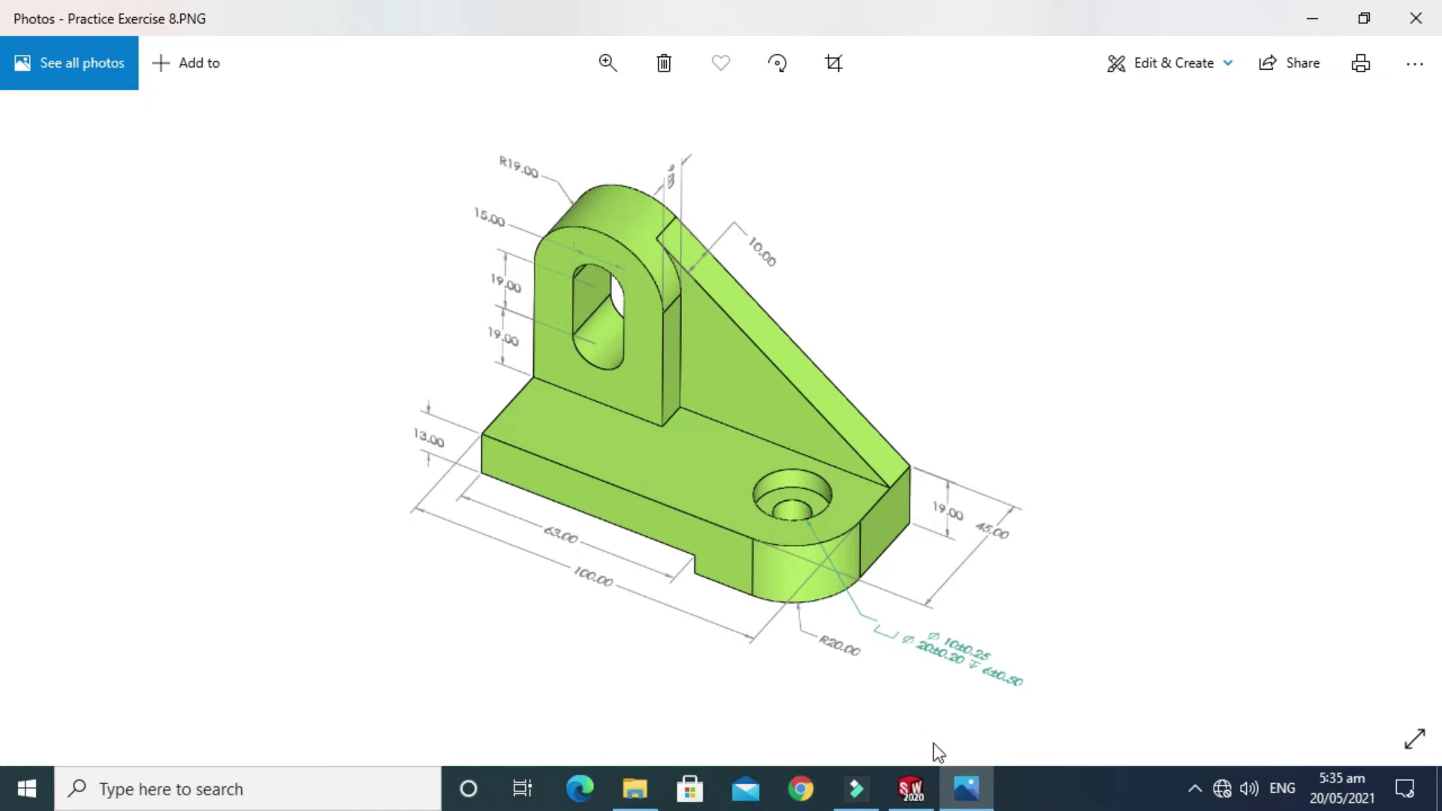
left_click(910, 788)
scroll(876, 602, "up", 3)
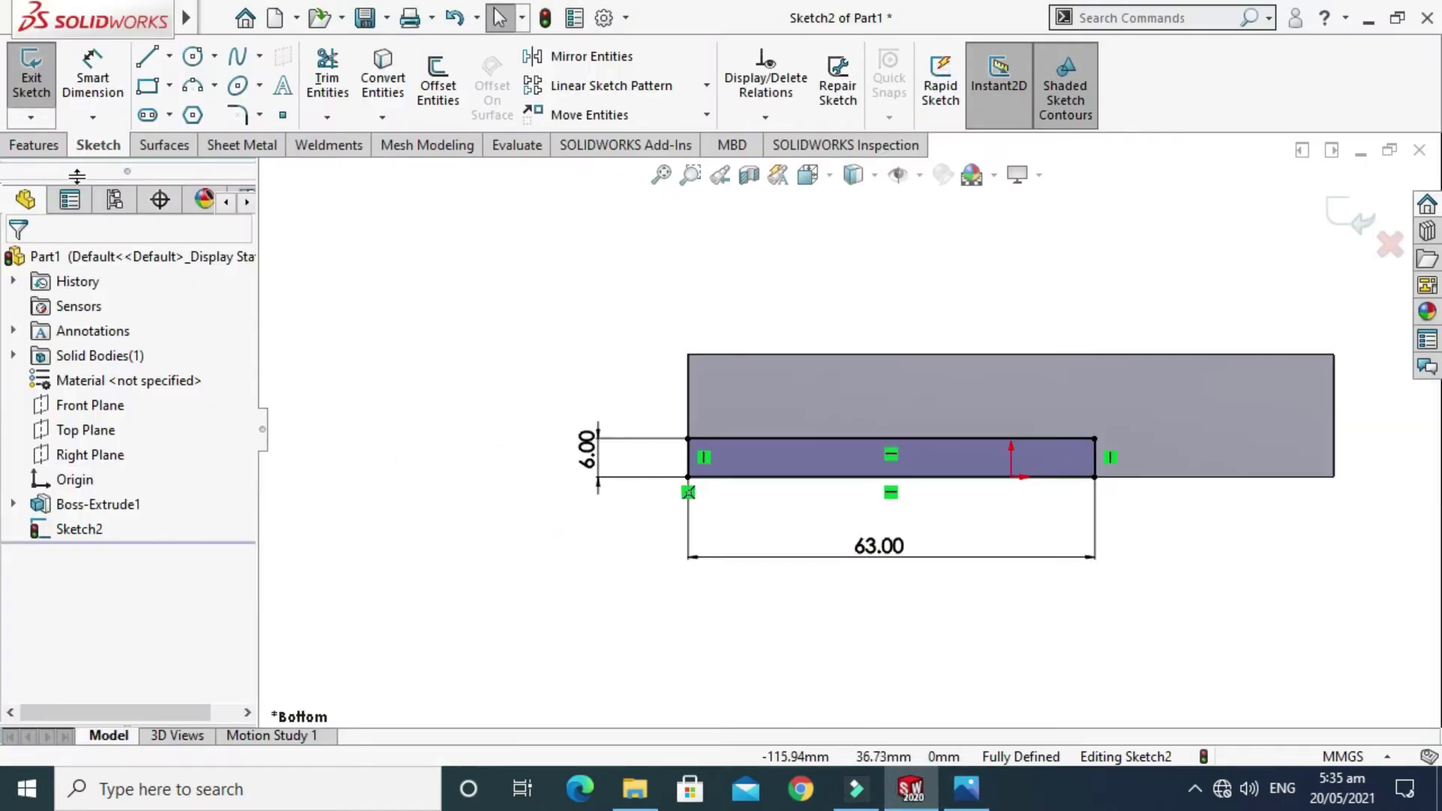
left_click(46, 147)
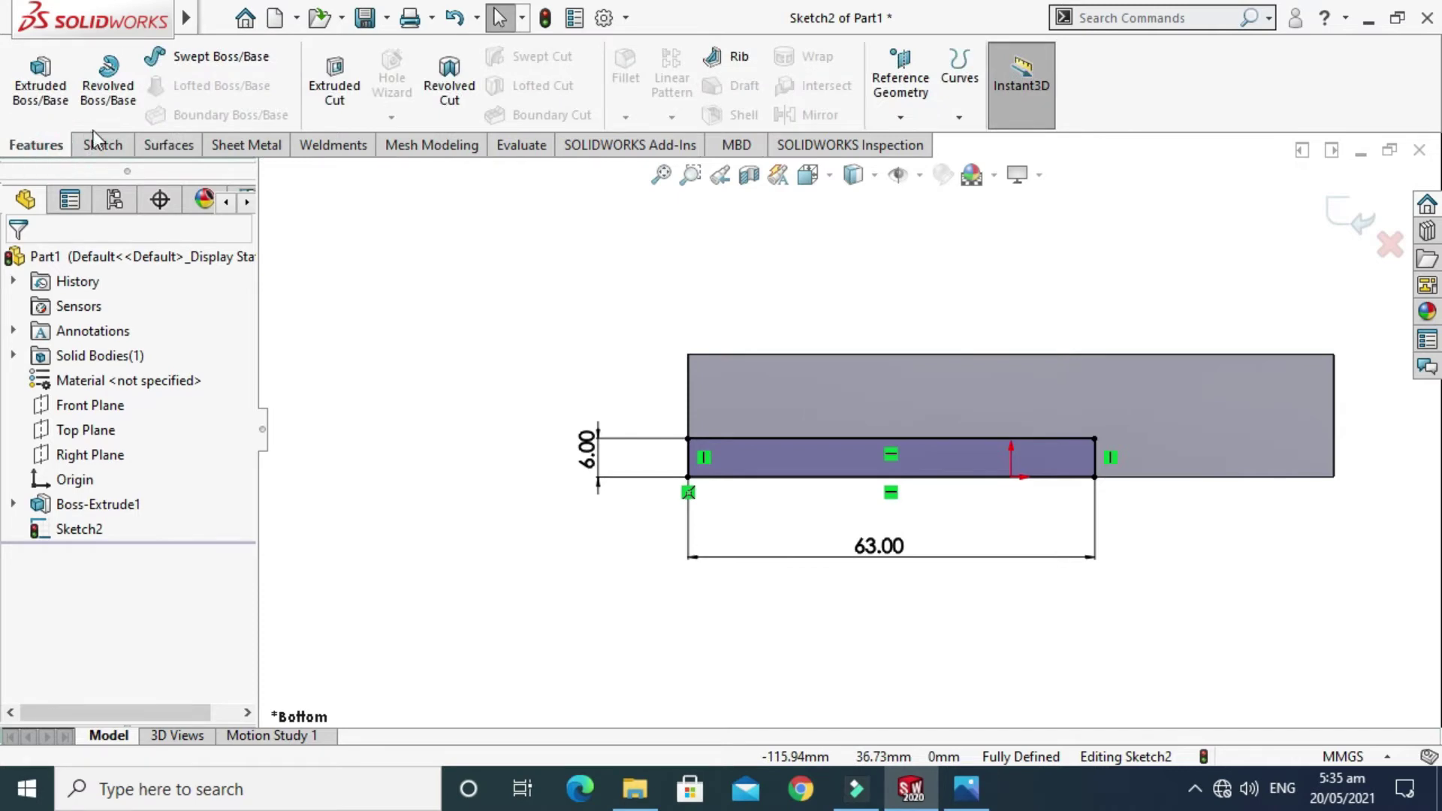
left_click(334, 89)
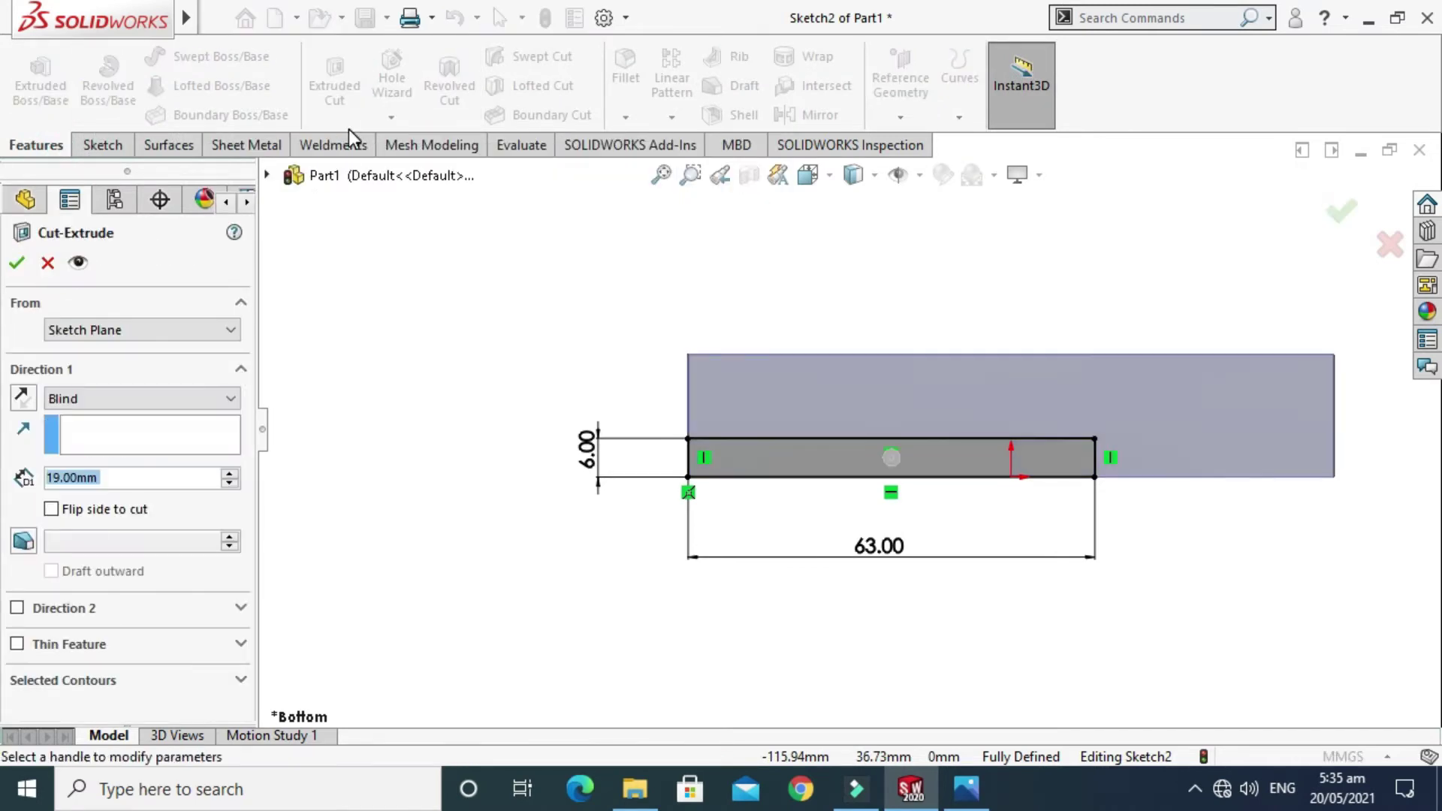
scroll(849, 428, "up", 3)
right_click(950, 308)
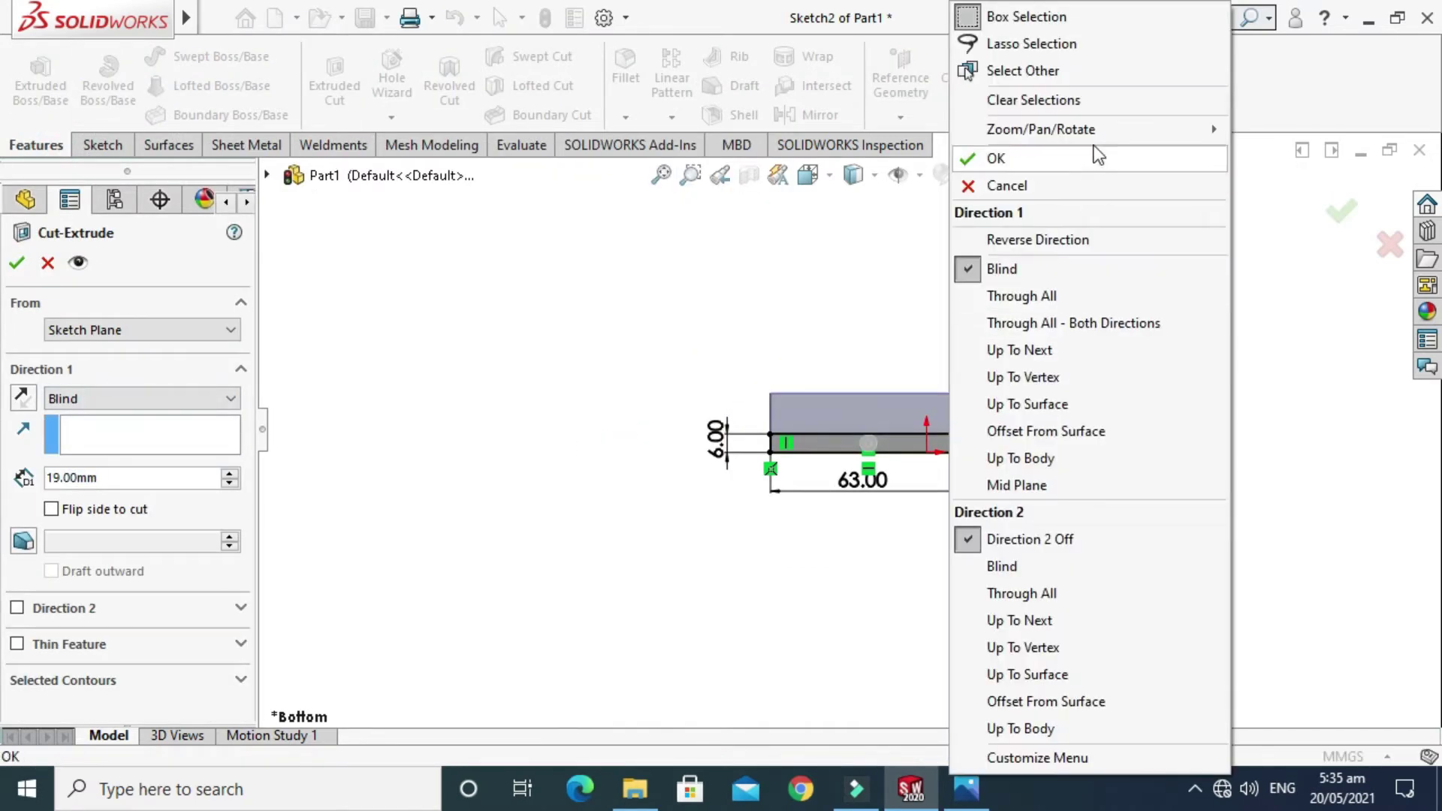
mouse_move(1165, 129)
left_click(863, 235)
left_click_drag(859, 235, 1066, 436)
left_click(225, 398)
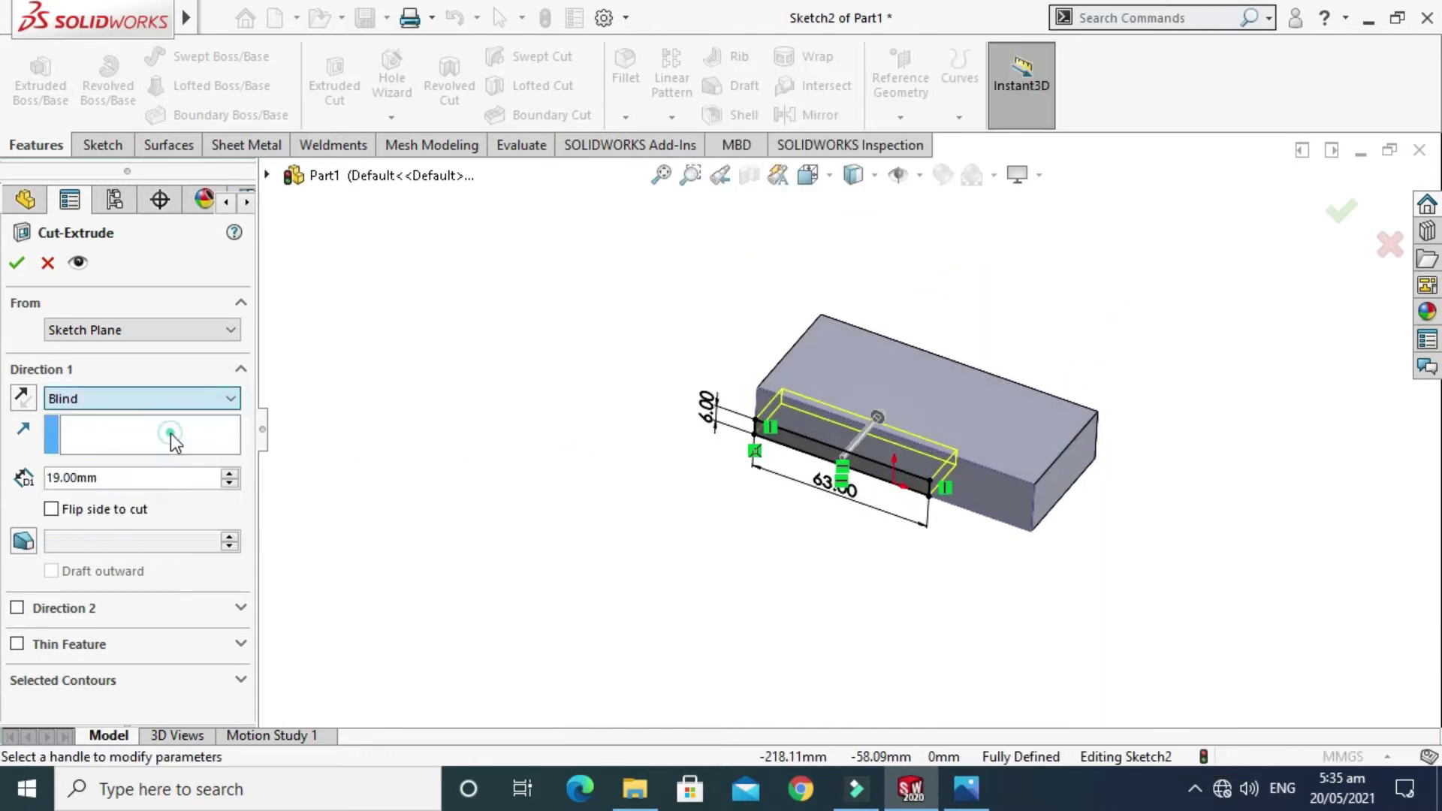
left_click(17, 262)
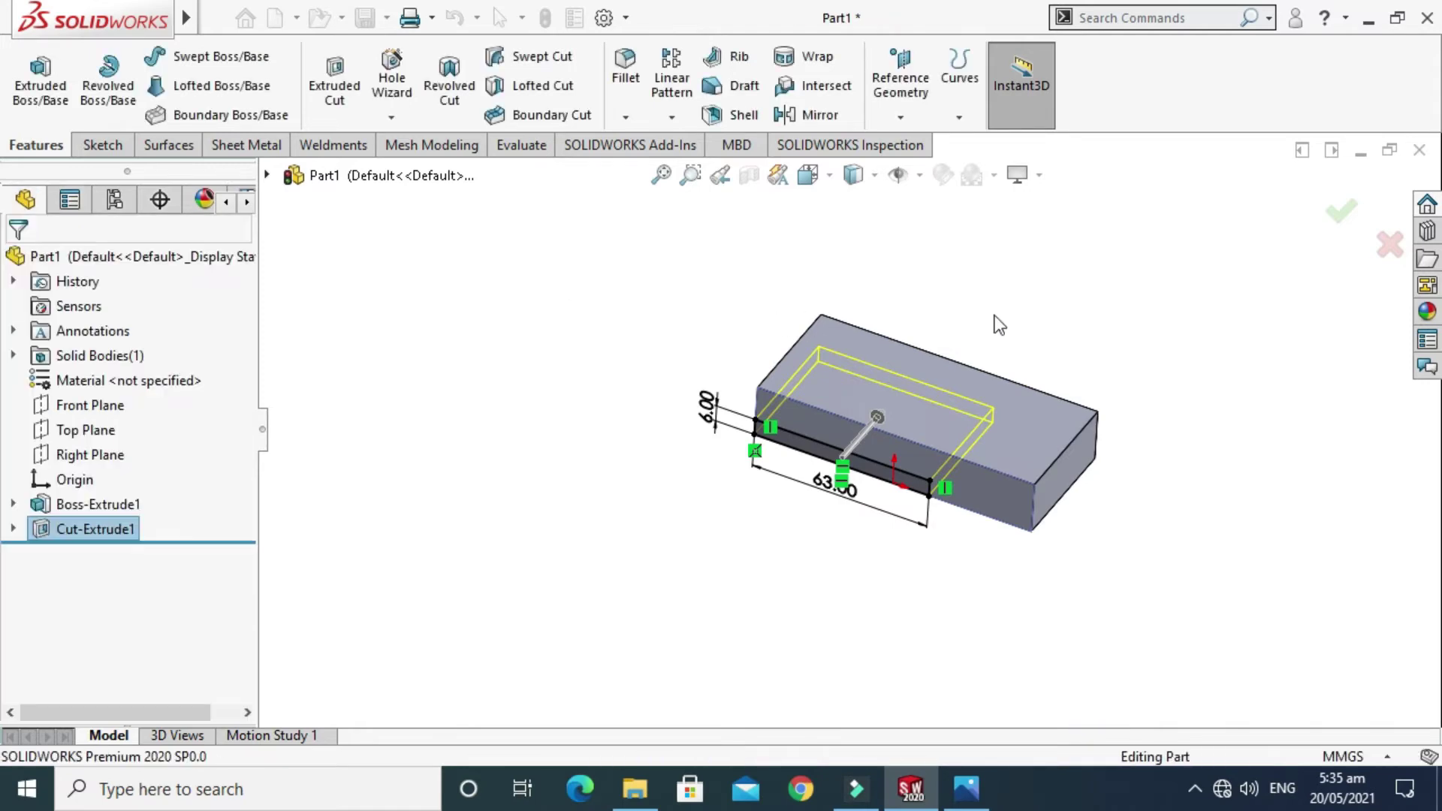
Step: Orbit the block to examine the new bottom recess and compare it with the reference image
right_click(1097, 280)
left_click(1151, 380)
left_click_drag(1139, 366, 646, 686)
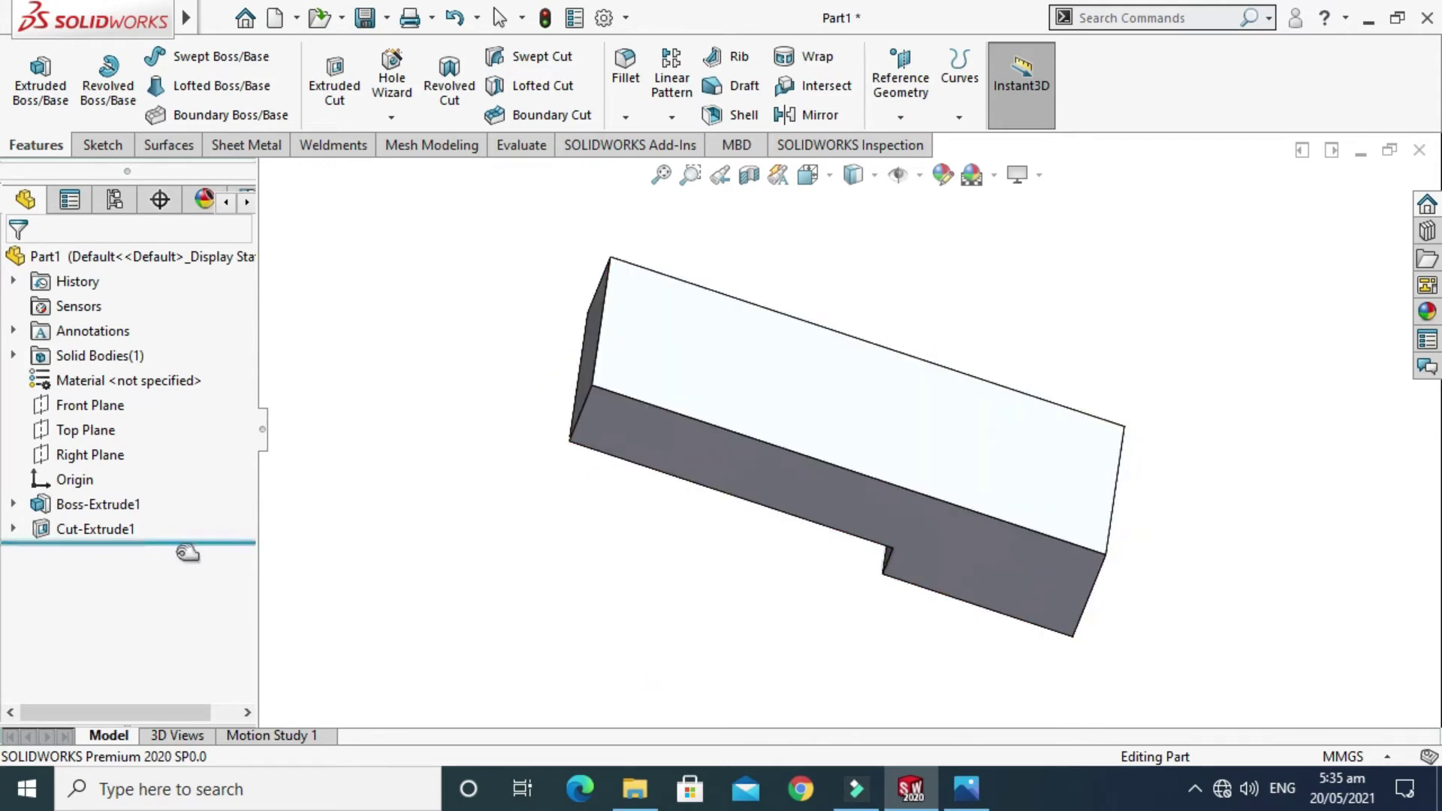
left_click(966, 789)
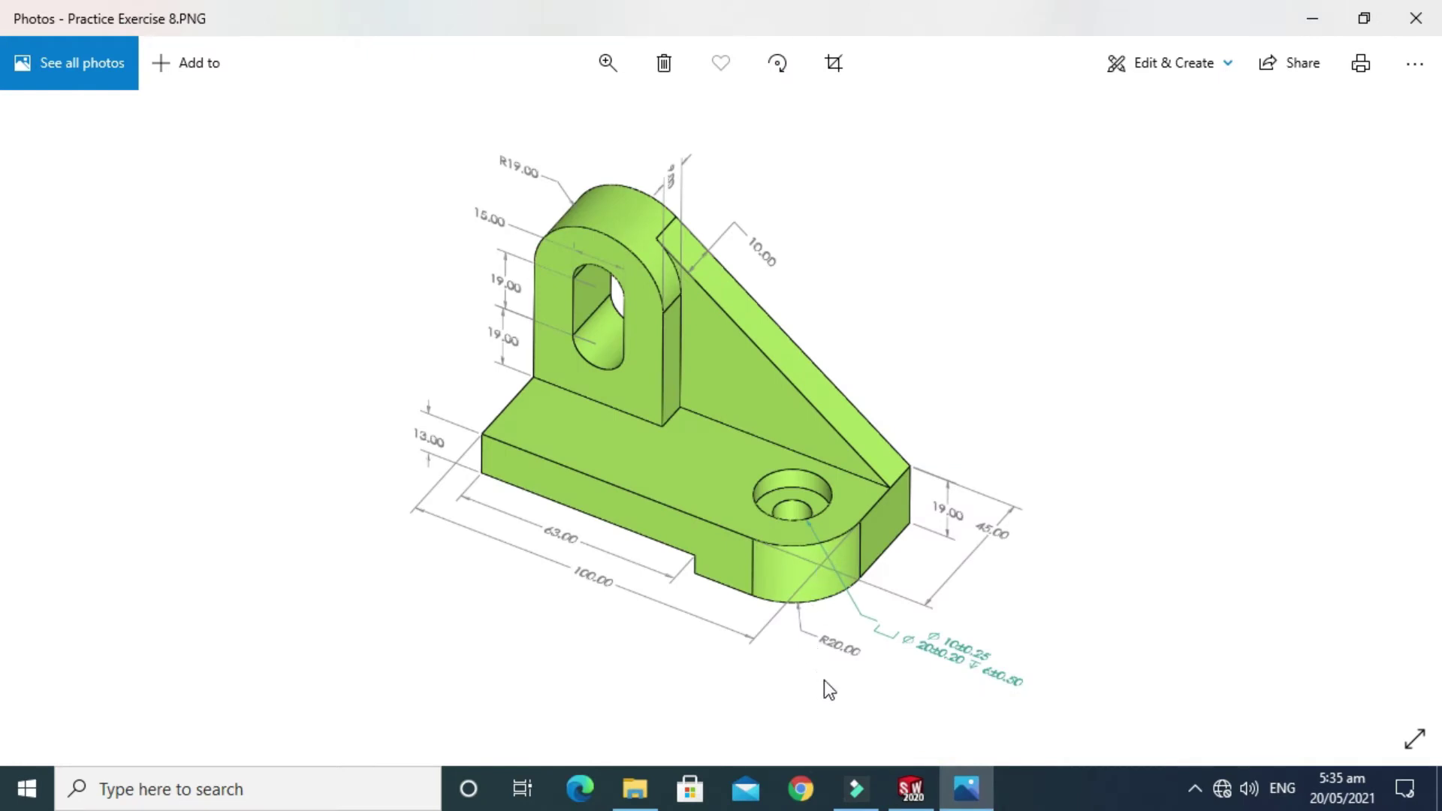
left_click(918, 797)
left_click_drag(1069, 579, 951, 514)
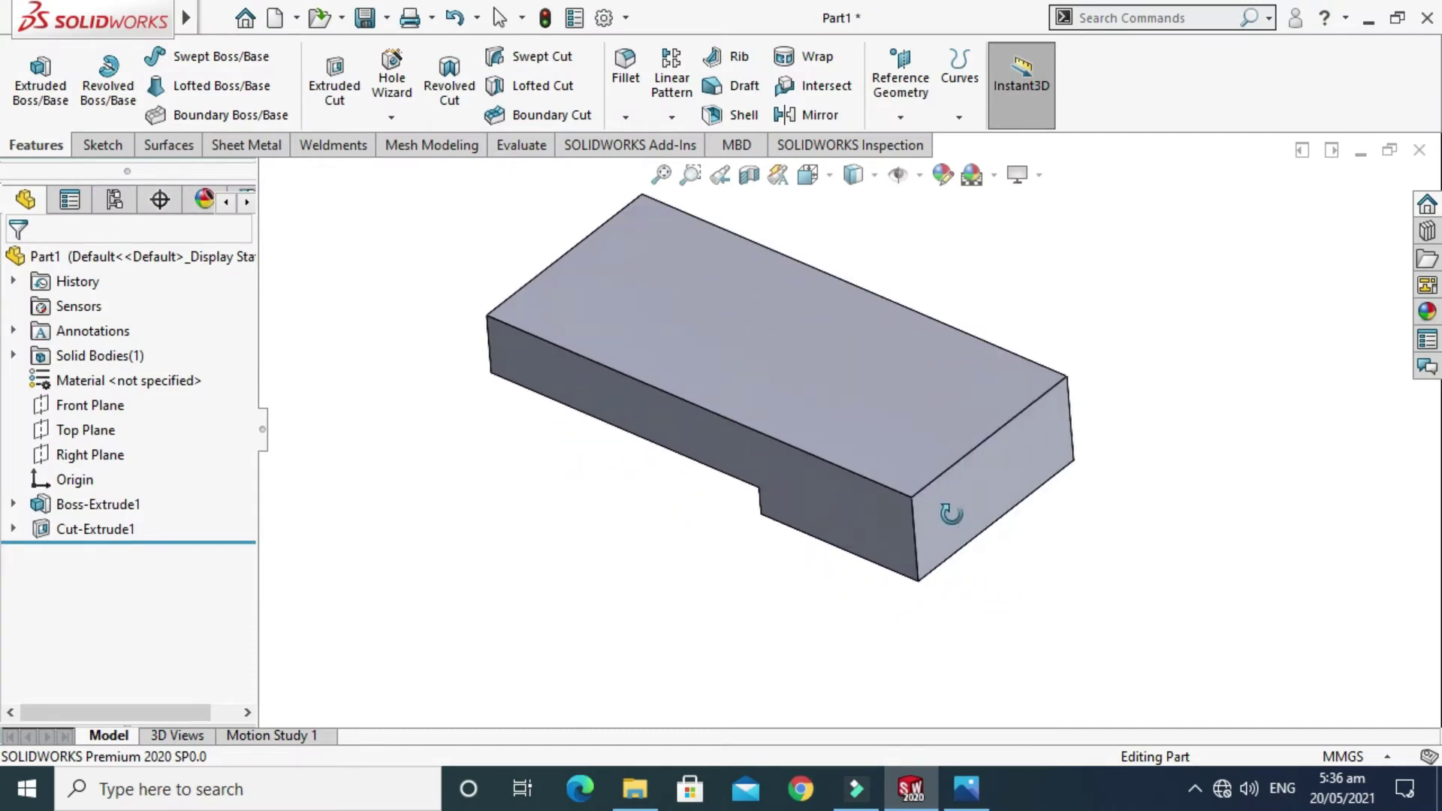
left_click_drag(818, 303, 945, 404)
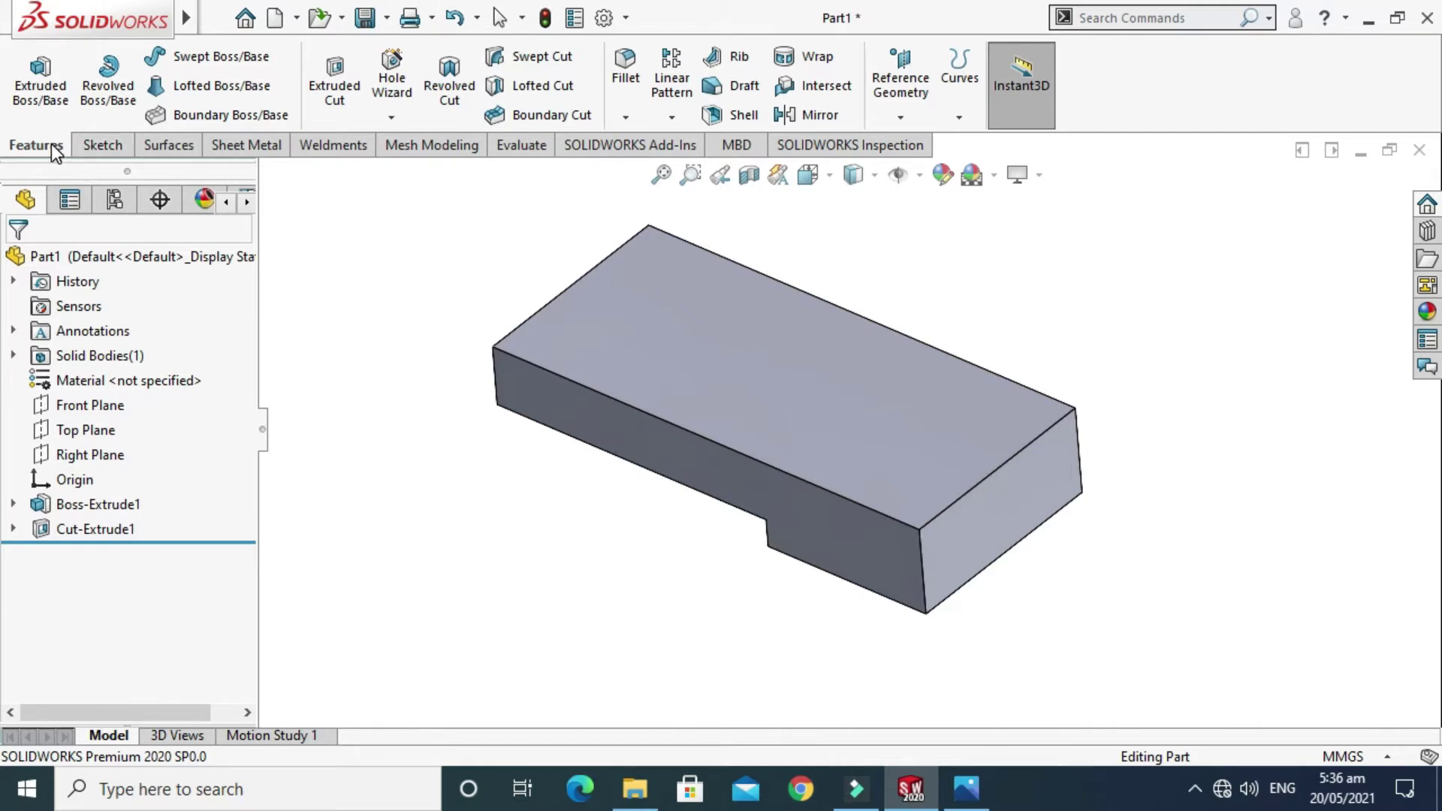
Step: Fillet the vertical corner edge at the block's thick end with a 20 mm radius, as given in the reference image
left_click(625, 116)
left_click(651, 143)
left_click(920, 557)
left_click_drag(243, 451, 223, 535)
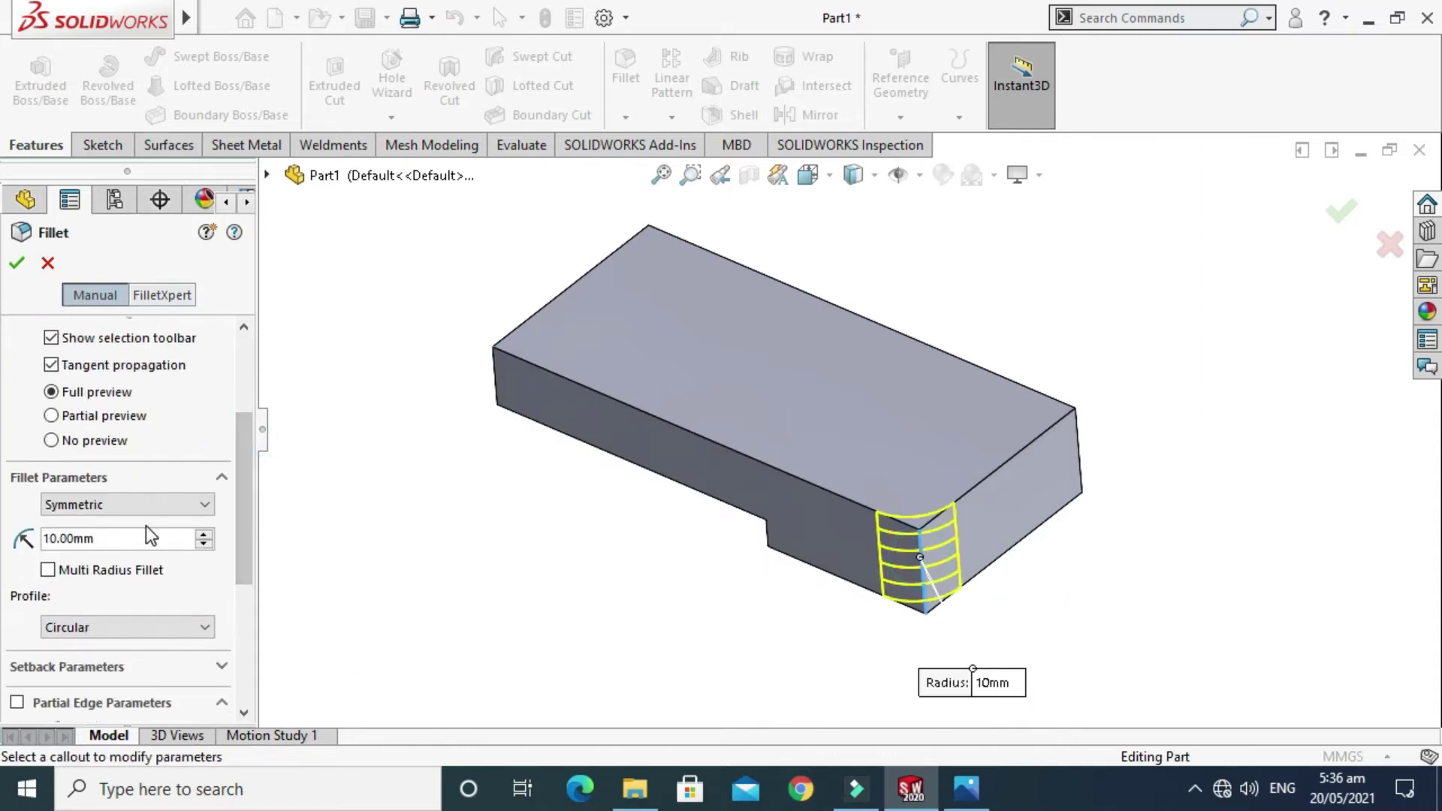
left_click(966, 789)
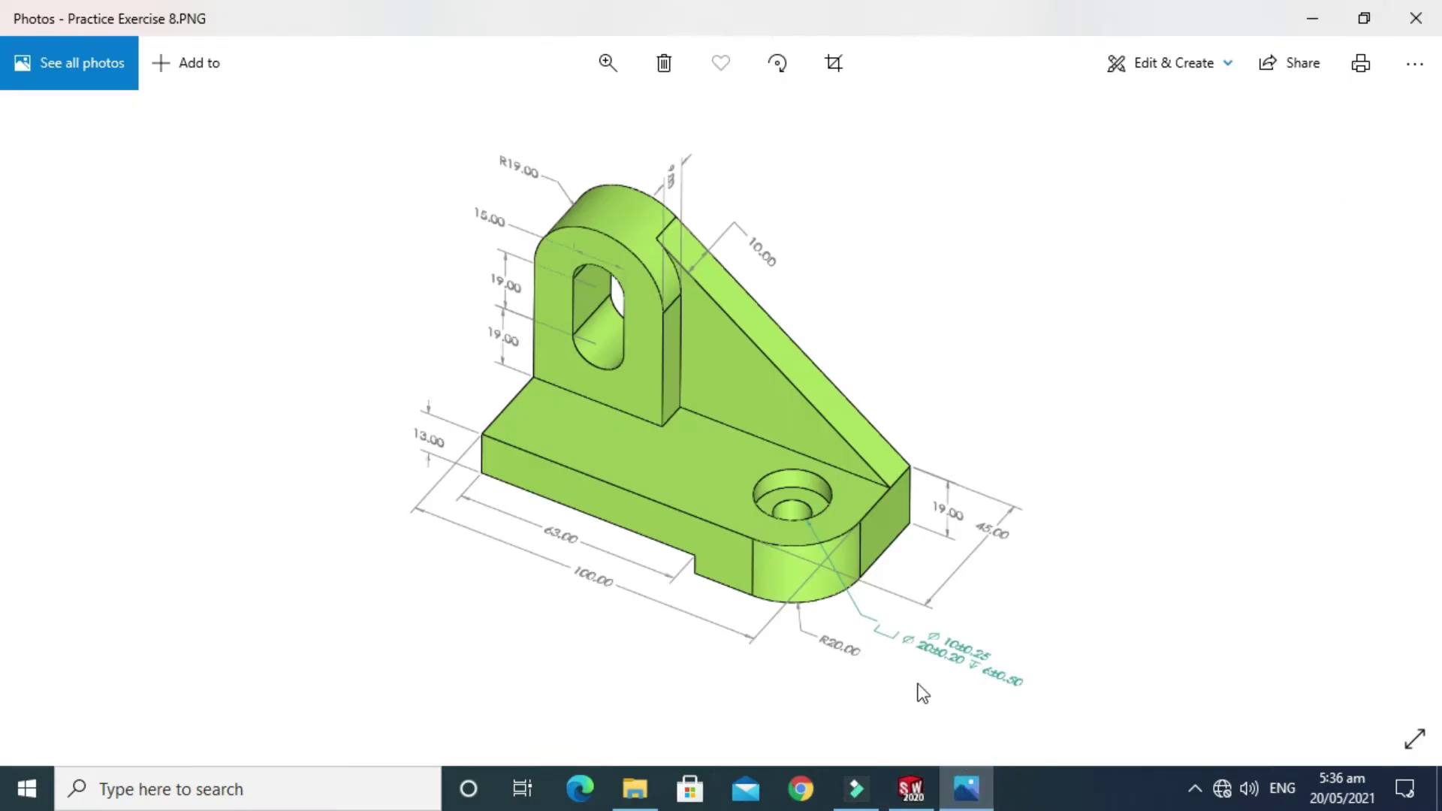
left_click(910, 789)
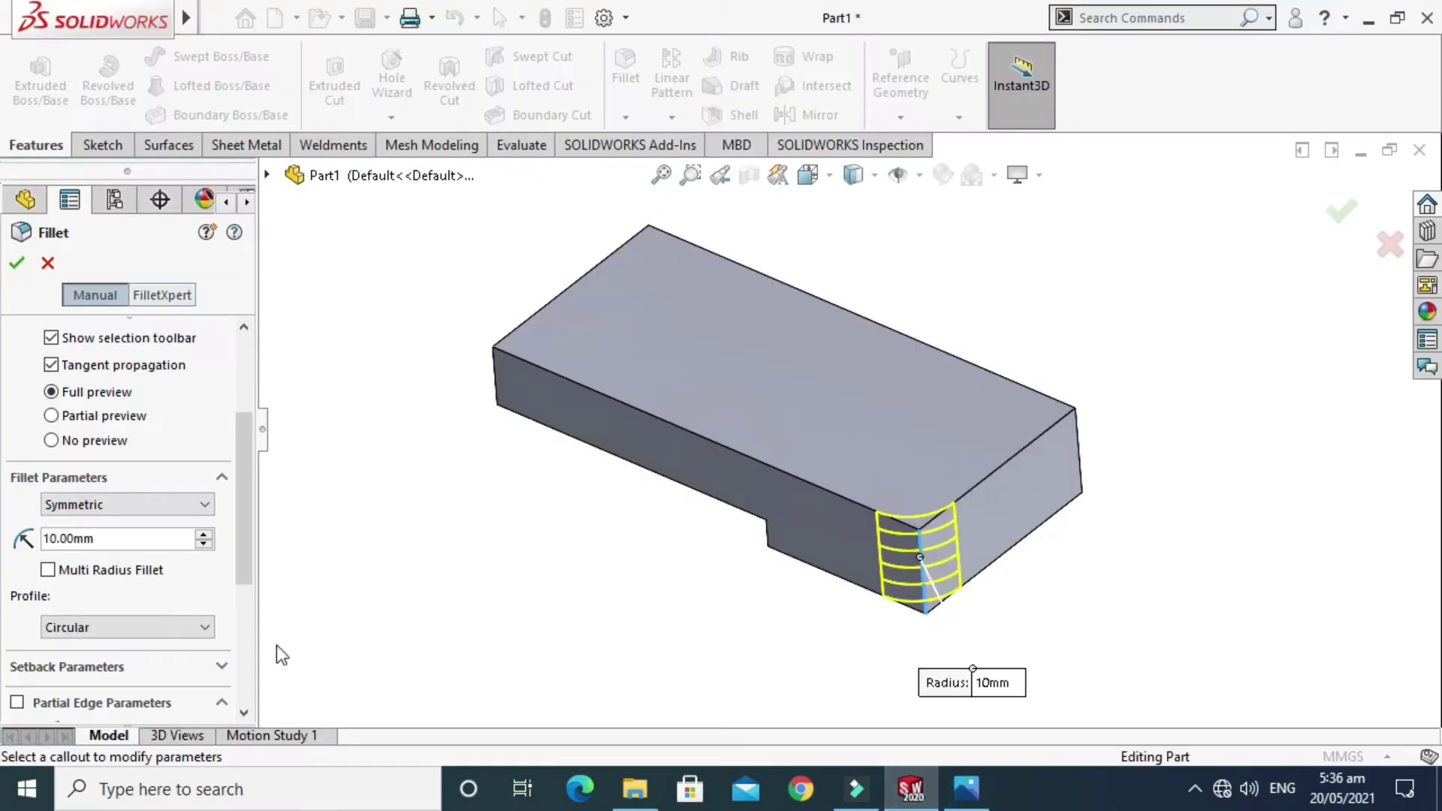
double_click(168, 539)
type("20")
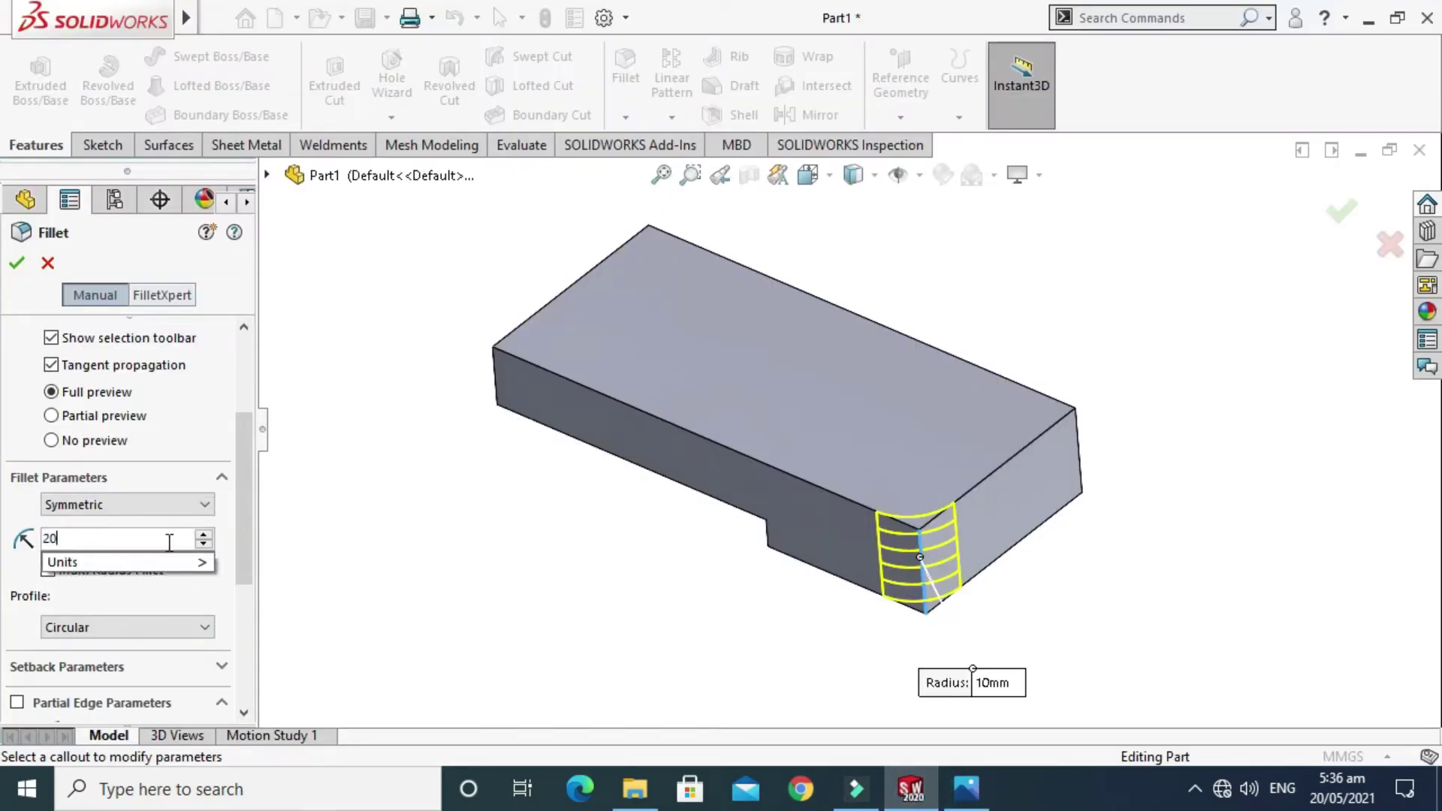
key("Return")
scroll(939, 466, "up", 4)
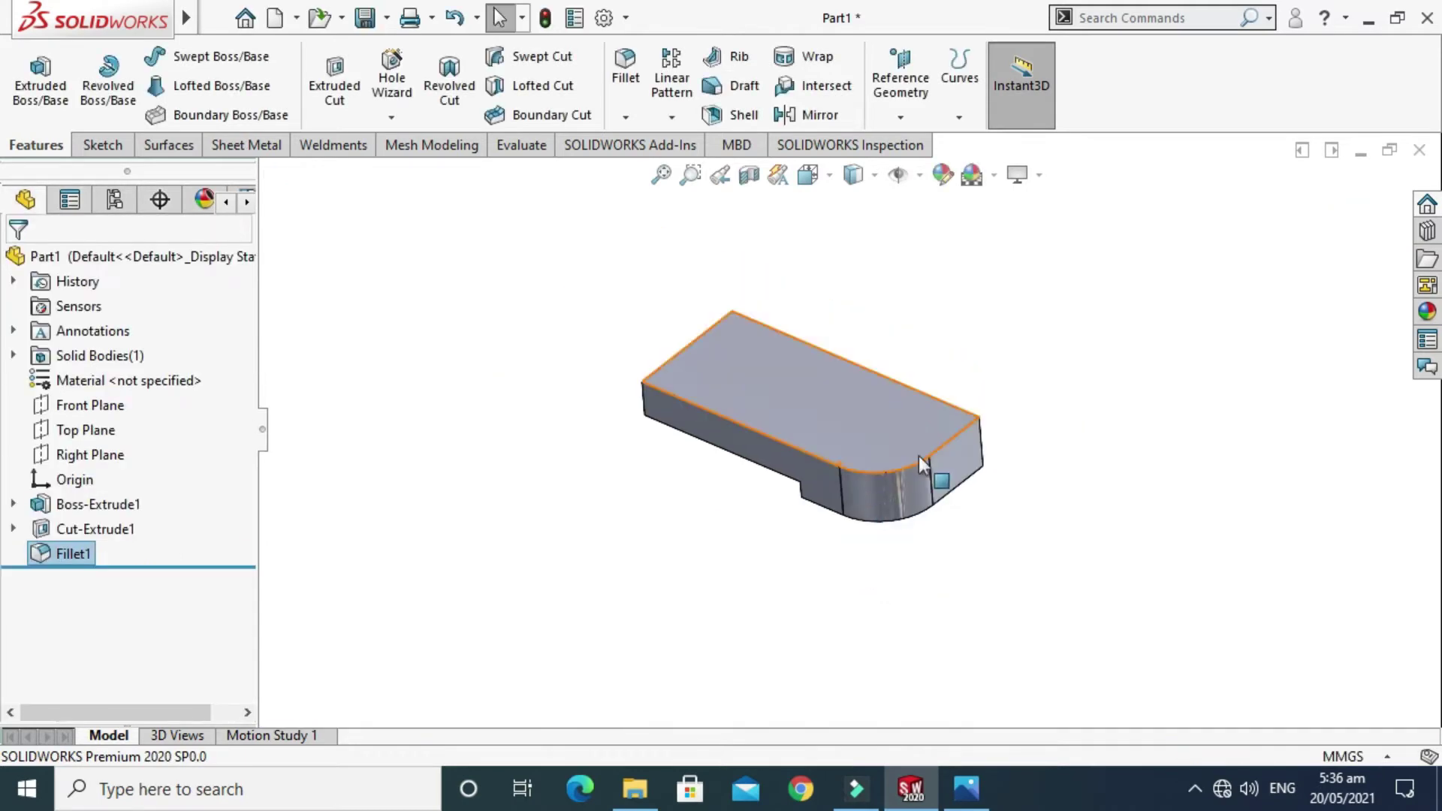
Step: Orbit the filleted block and examine the upright slotted lug in the reference image
left_click(1008, 307)
right_click(1027, 245)
left_click(1066, 329)
left_click_drag(982, 319, 1001, 544)
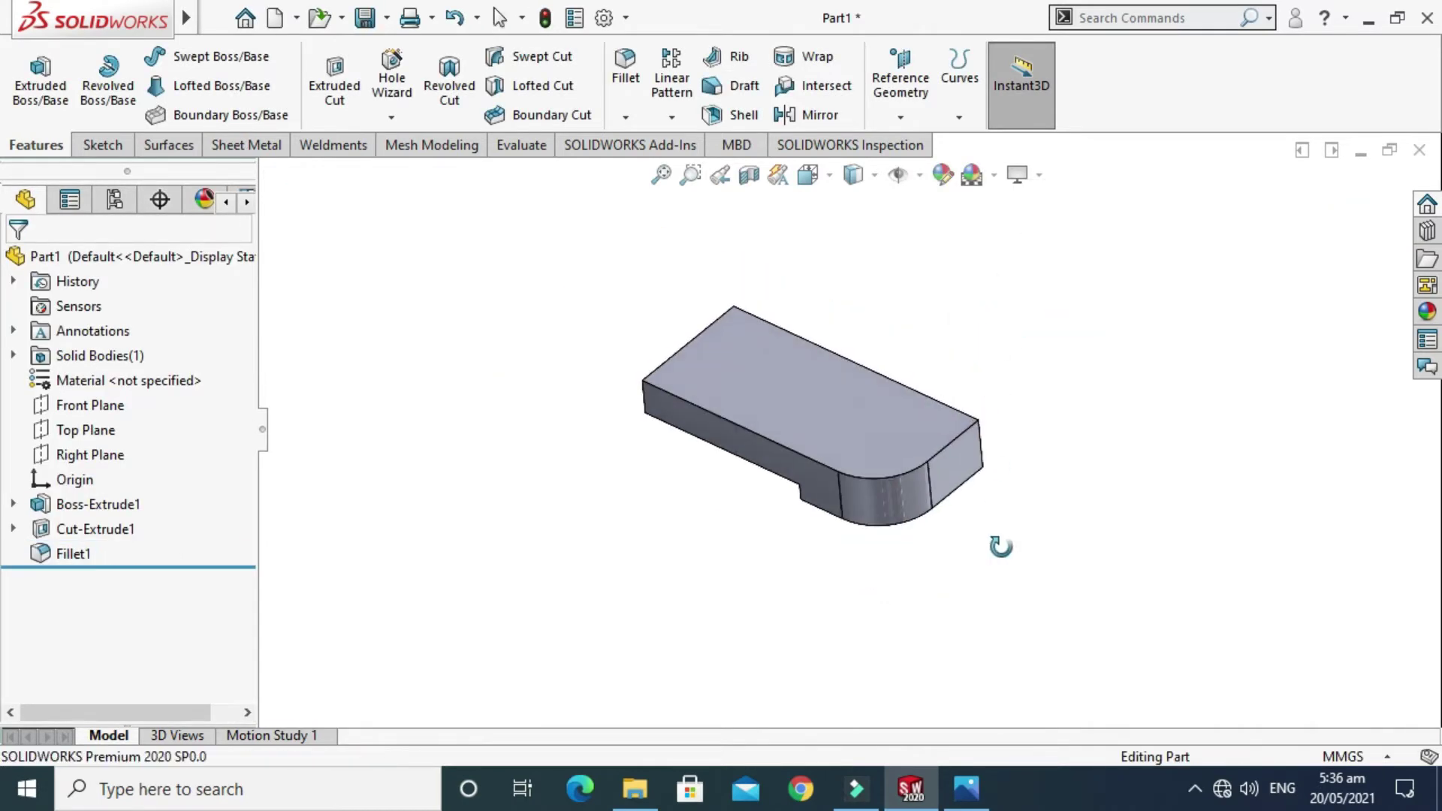
left_click(959, 802)
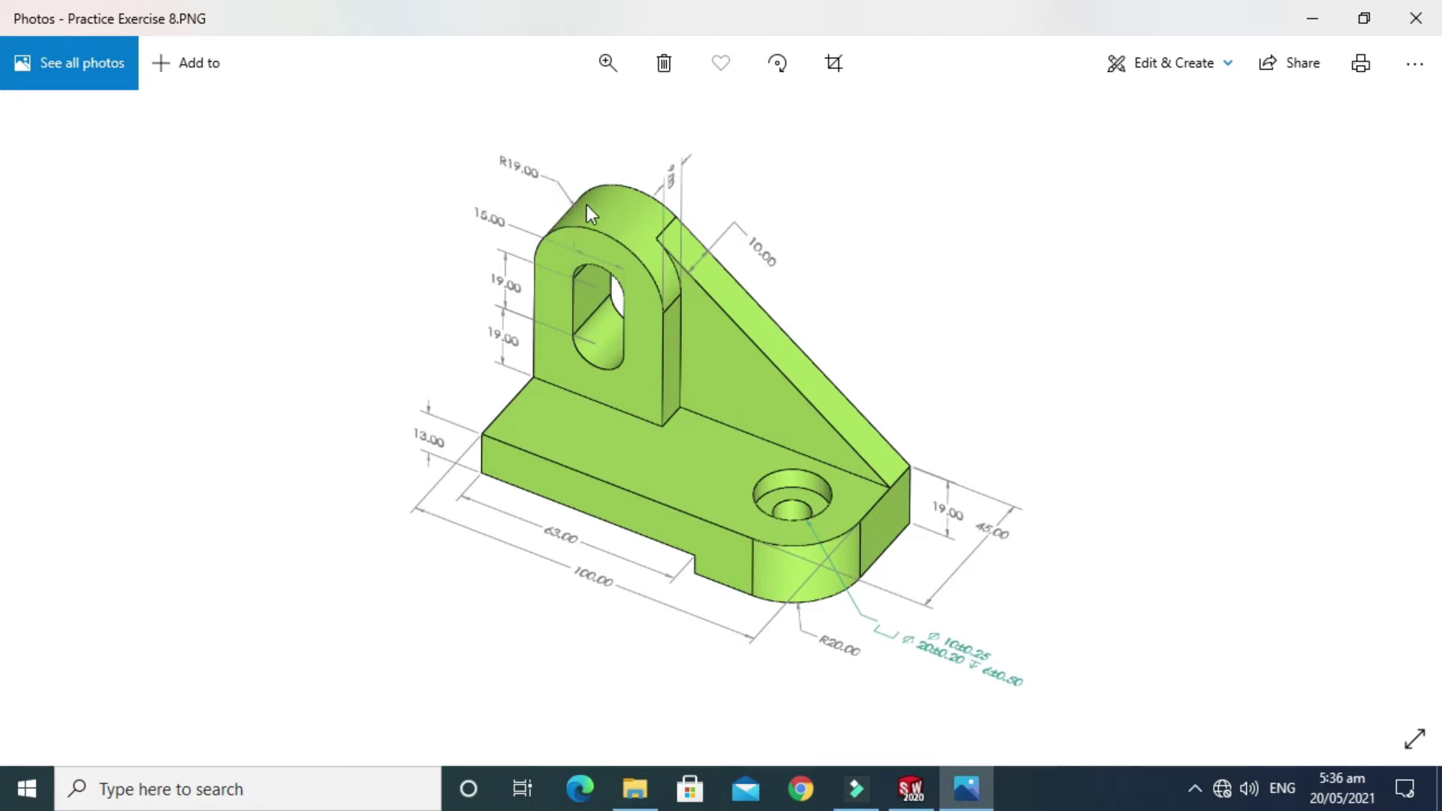
left_click(910, 789)
Step: Start a sketch on the long side face opposite the fillet and orient the view normal to it
middle_click_drag(1012, 348, 909, 468)
scroll(909, 468, "down", 2)
left_click(863, 535)
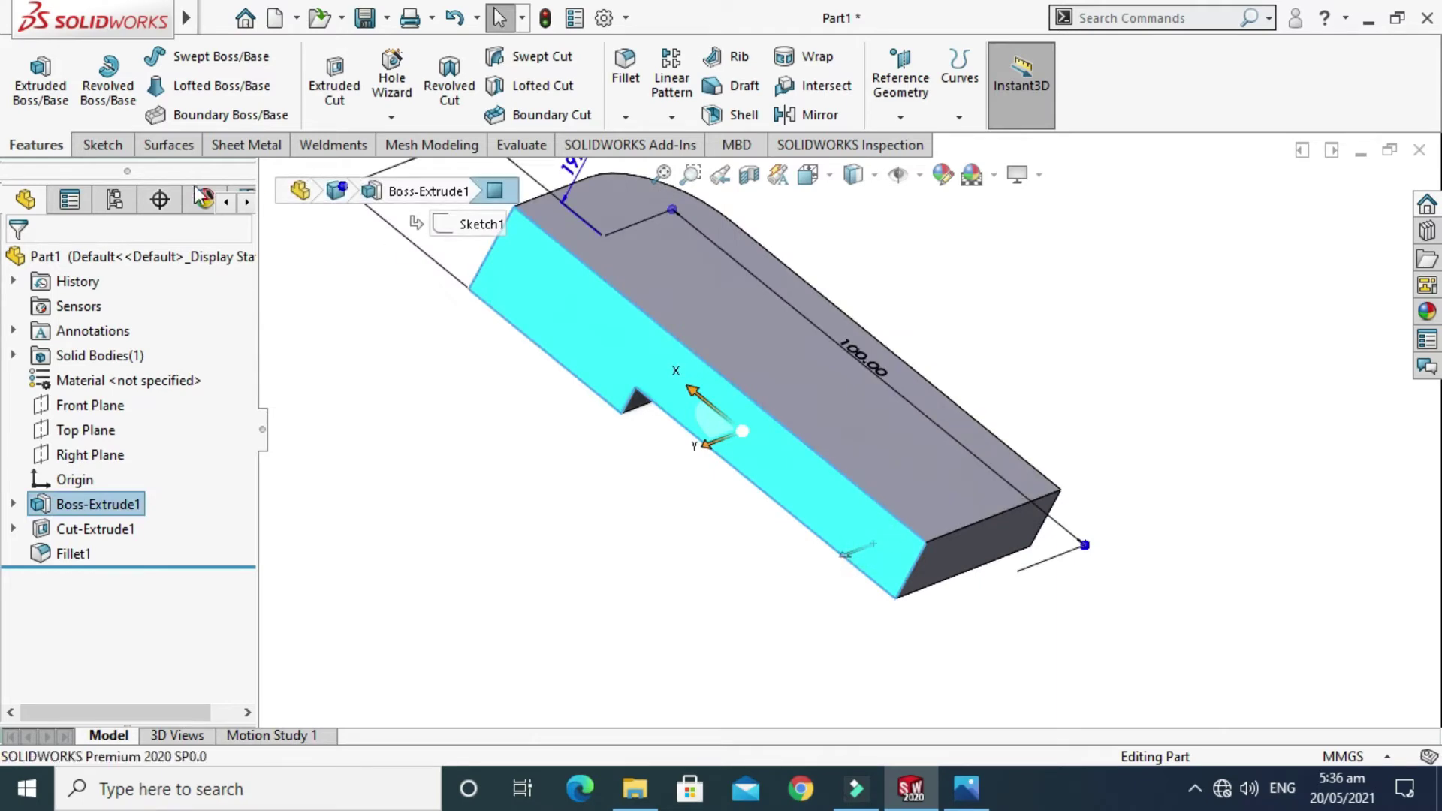
left_click(103, 147)
left_click(31, 117)
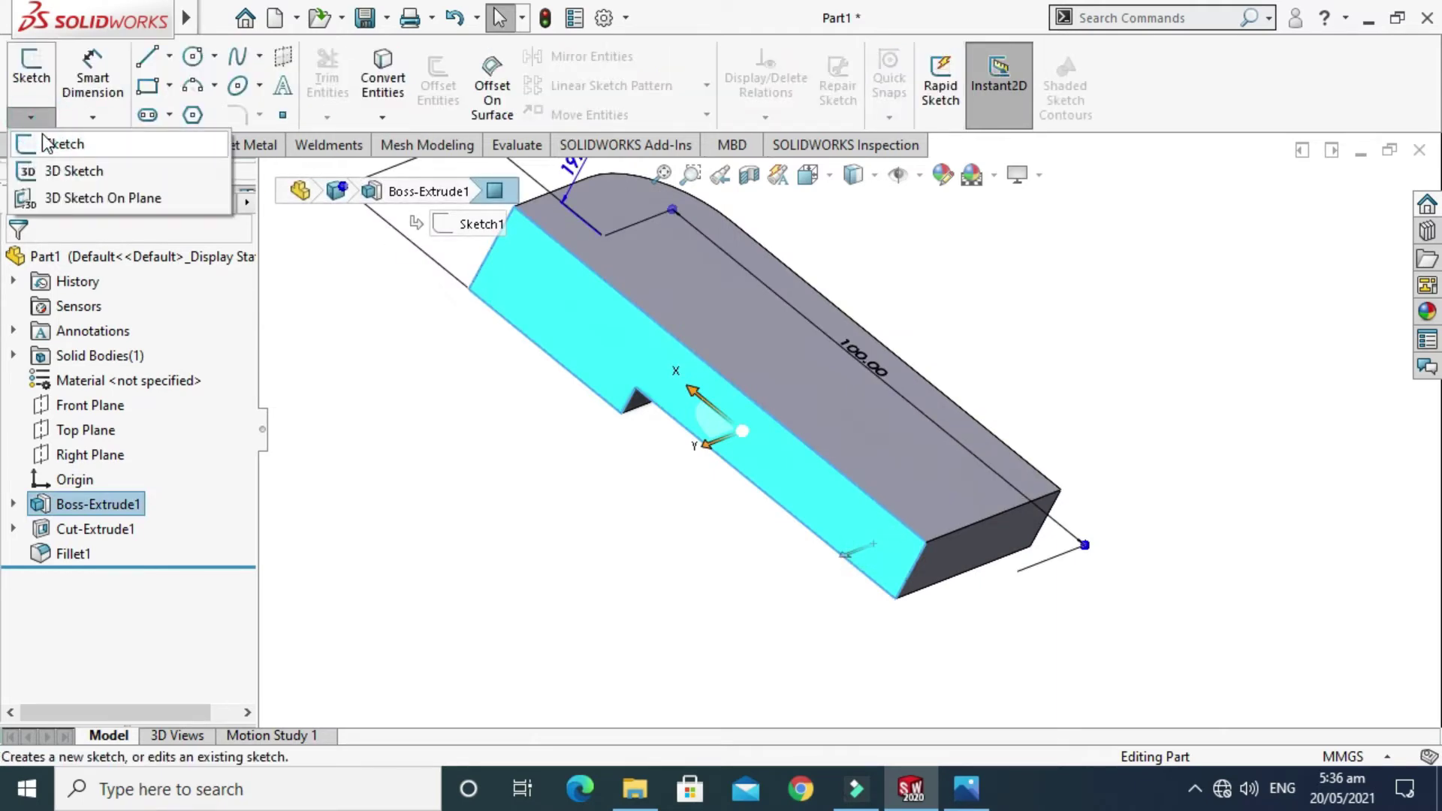
left_click(45, 144)
left_click(808, 175)
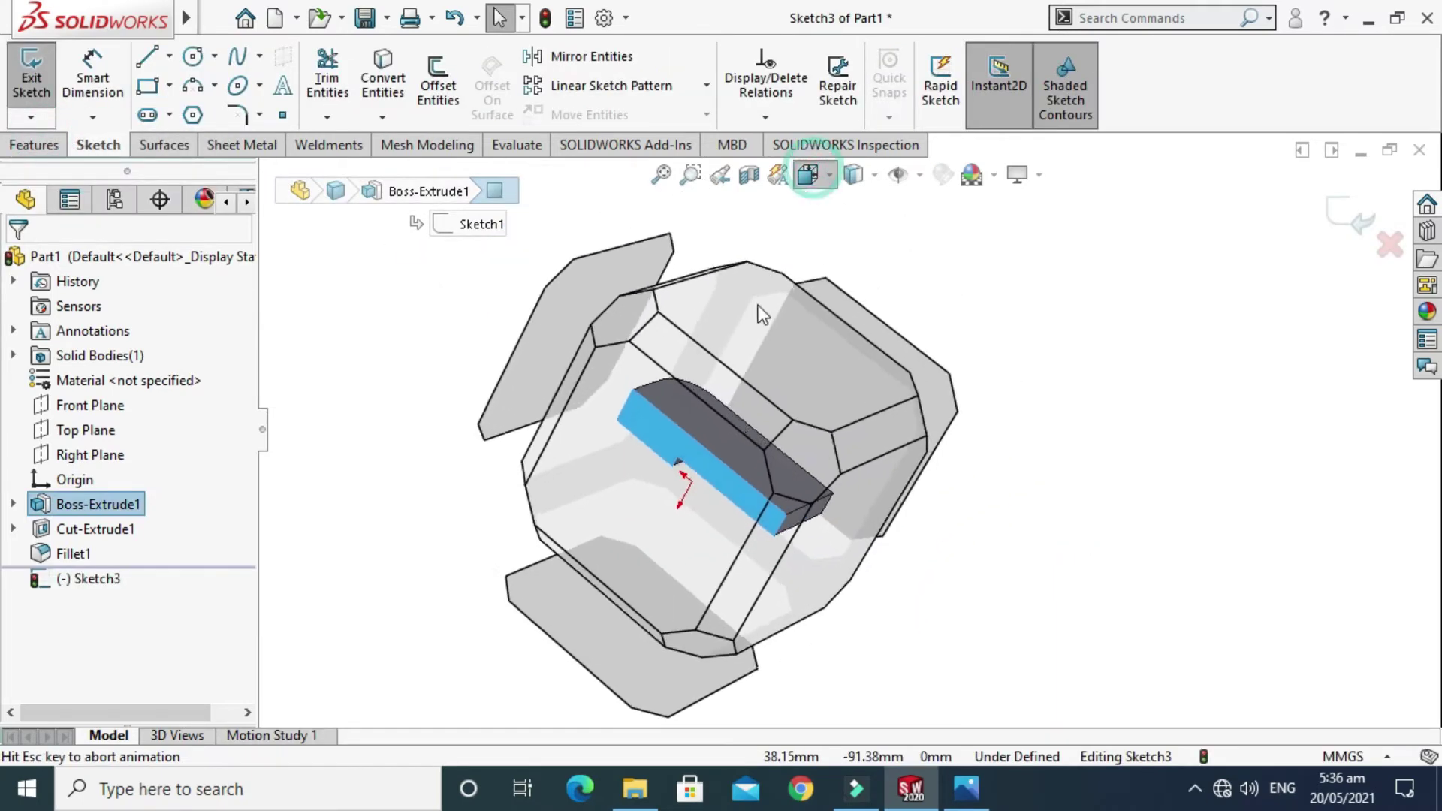
left_click(570, 565)
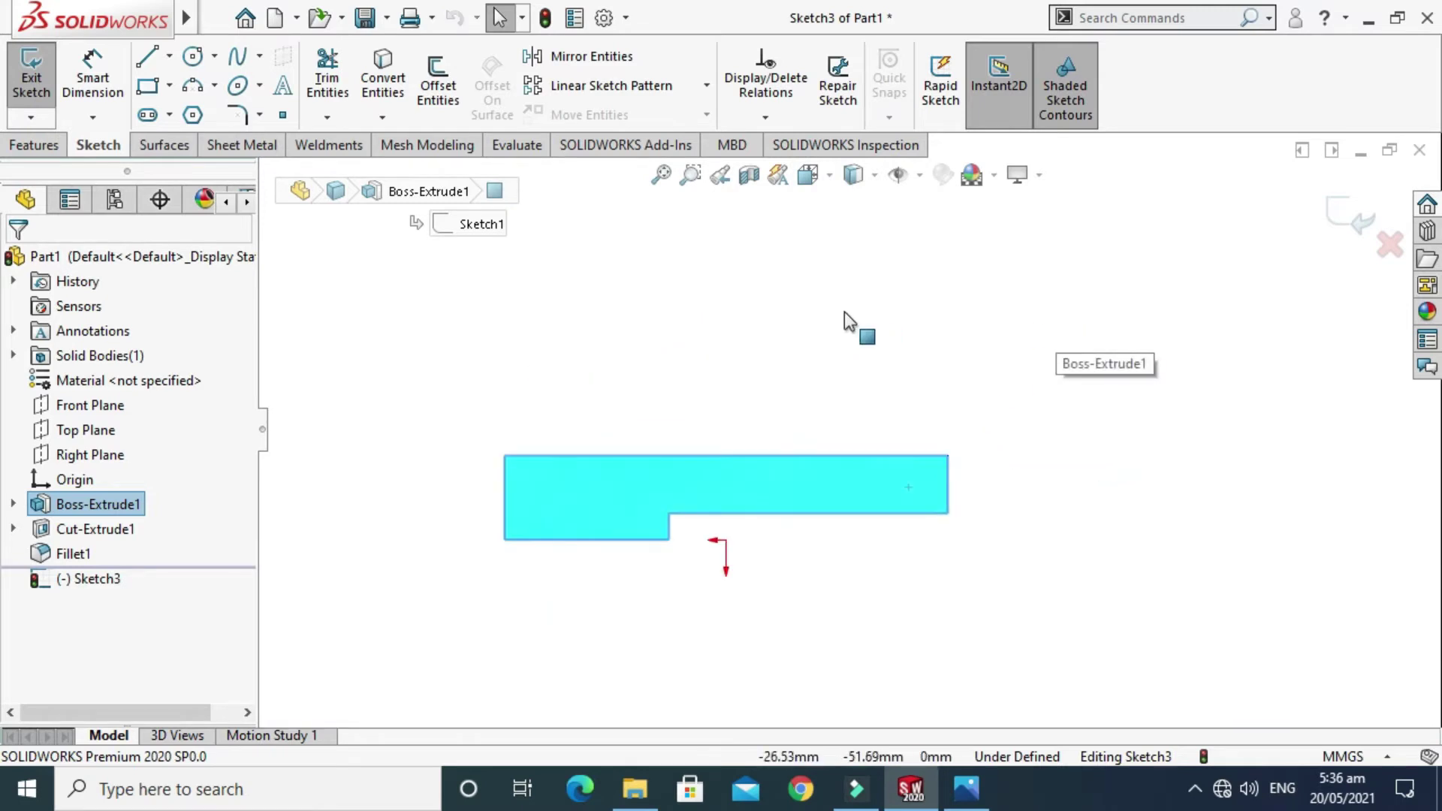
Step: Sketch a corner rectangle standing on the face's upper edge, starting at its upper-right corner above the recessed end
left_click(170, 86)
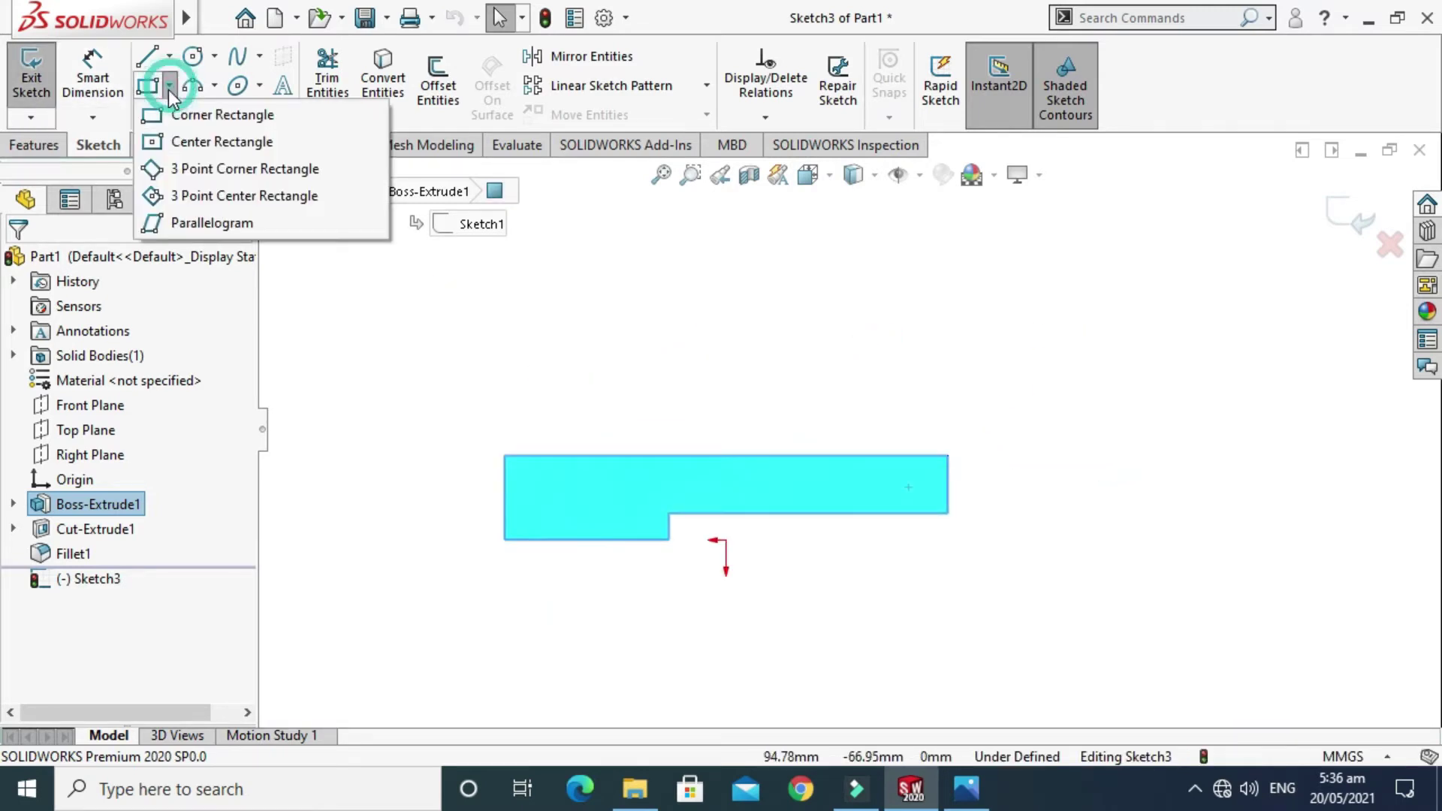
left_click(181, 117)
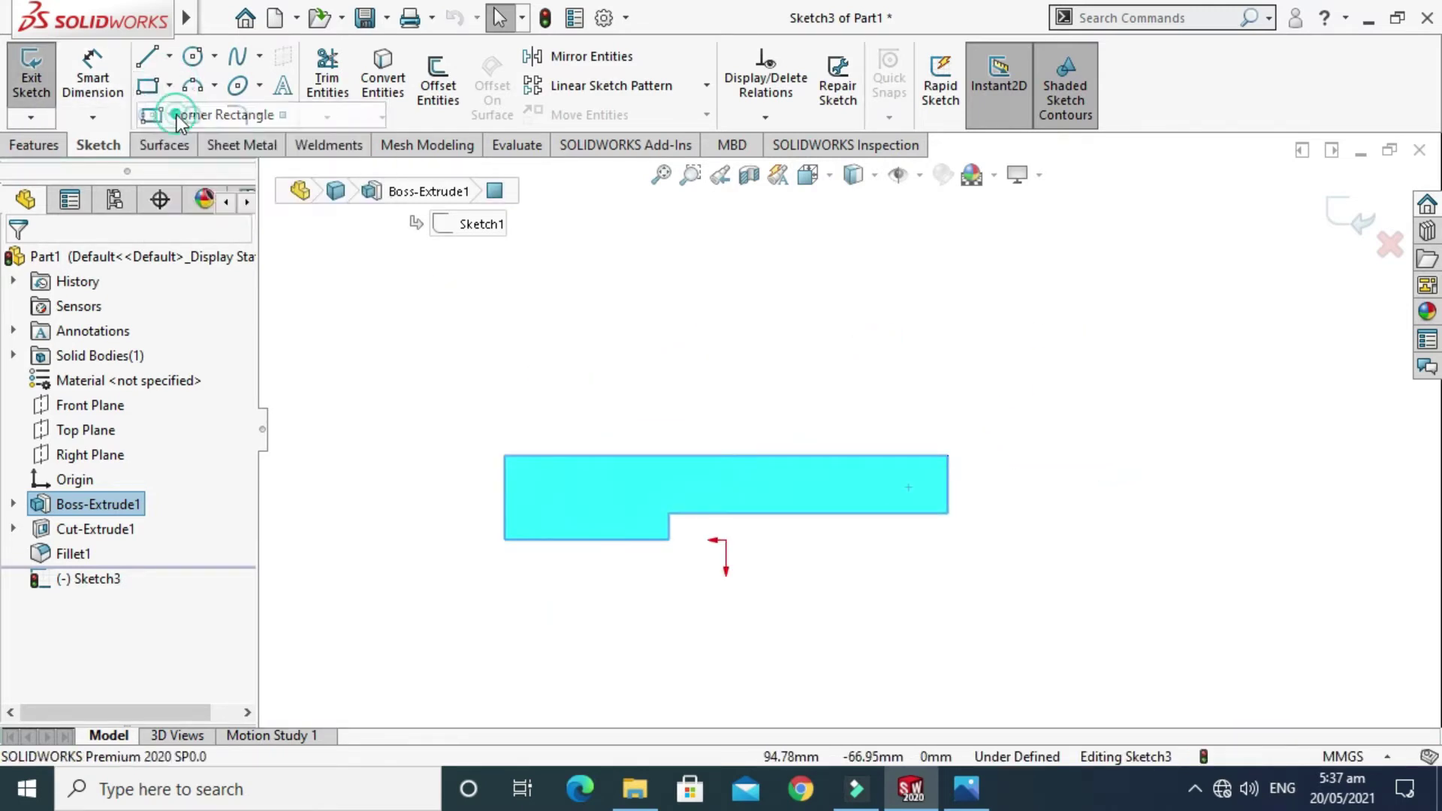
left_click(948, 456)
left_click(753, 235)
key("Escape")
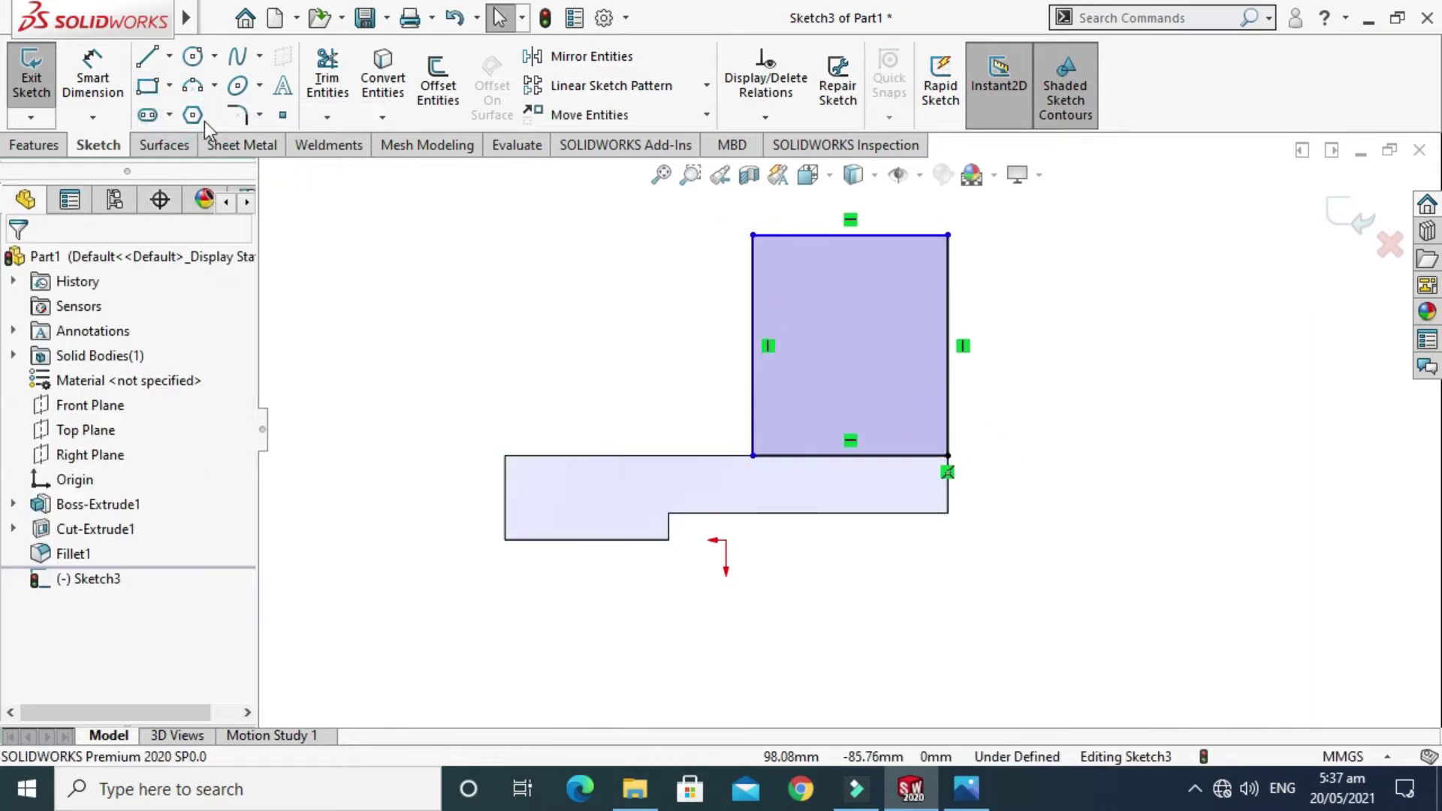
Step: Sketch a vertical straight slot inside the rectangle, aligned with the midpoint of the rectangle's upper edge
left_click(170, 115)
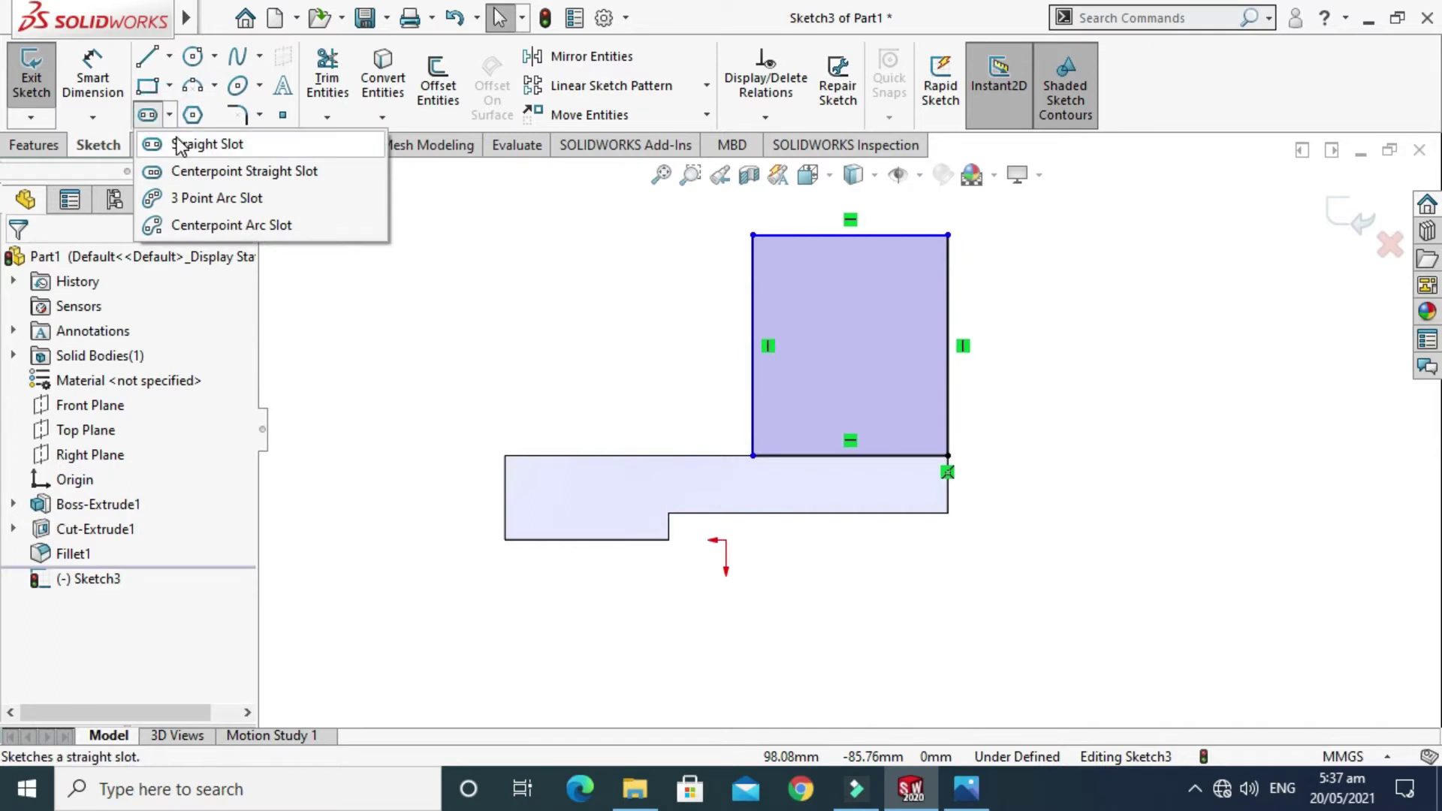
left_click(188, 139)
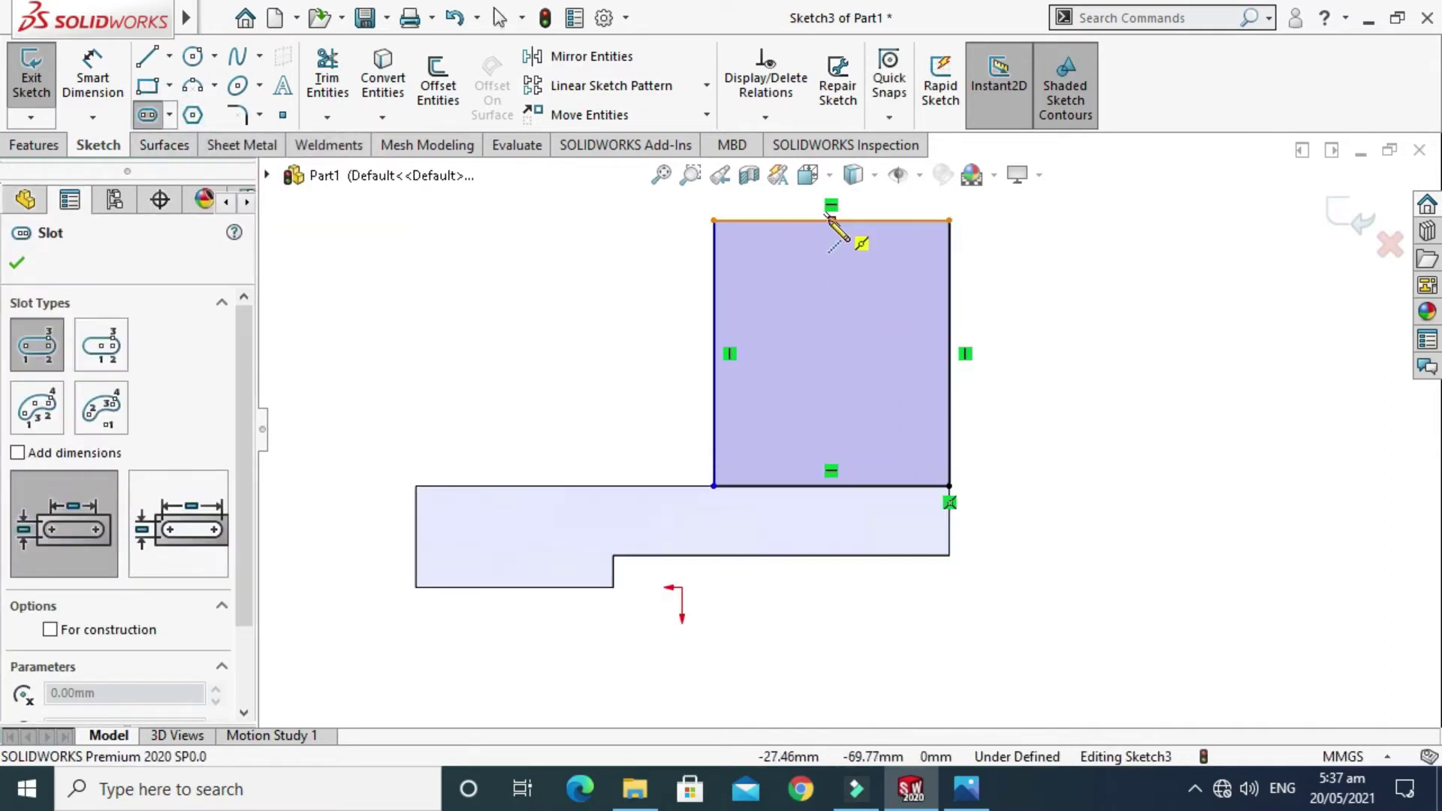
left_click(831, 276)
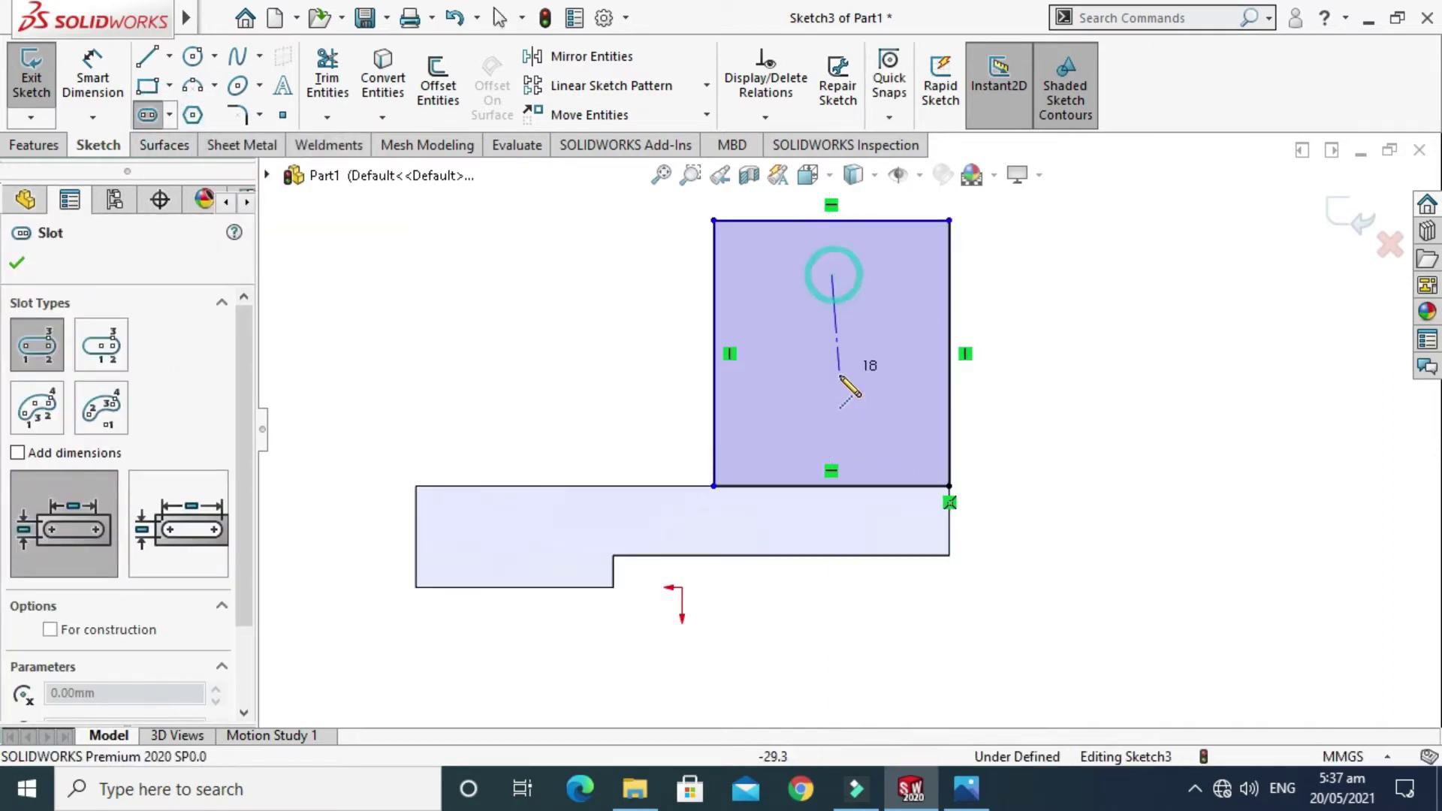
left_click(831, 425)
left_click(803, 440)
key("Escape")
Step: Check the slot in the reference image and dimension its centre-to-centre length as 19 mm
scroll(807, 409, "down", 2)
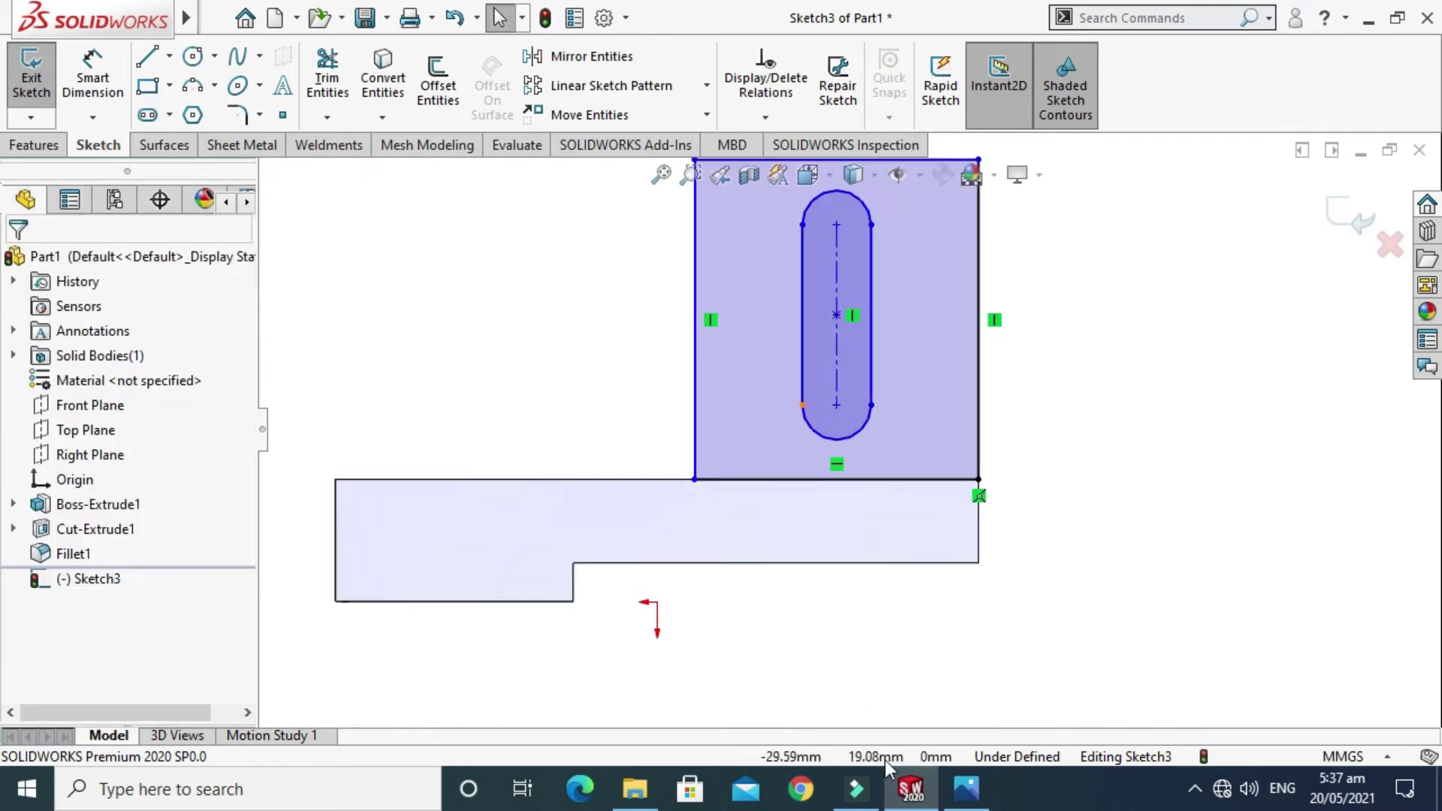
scroll(849, 398, "up", 3)
key("alt+Tab")
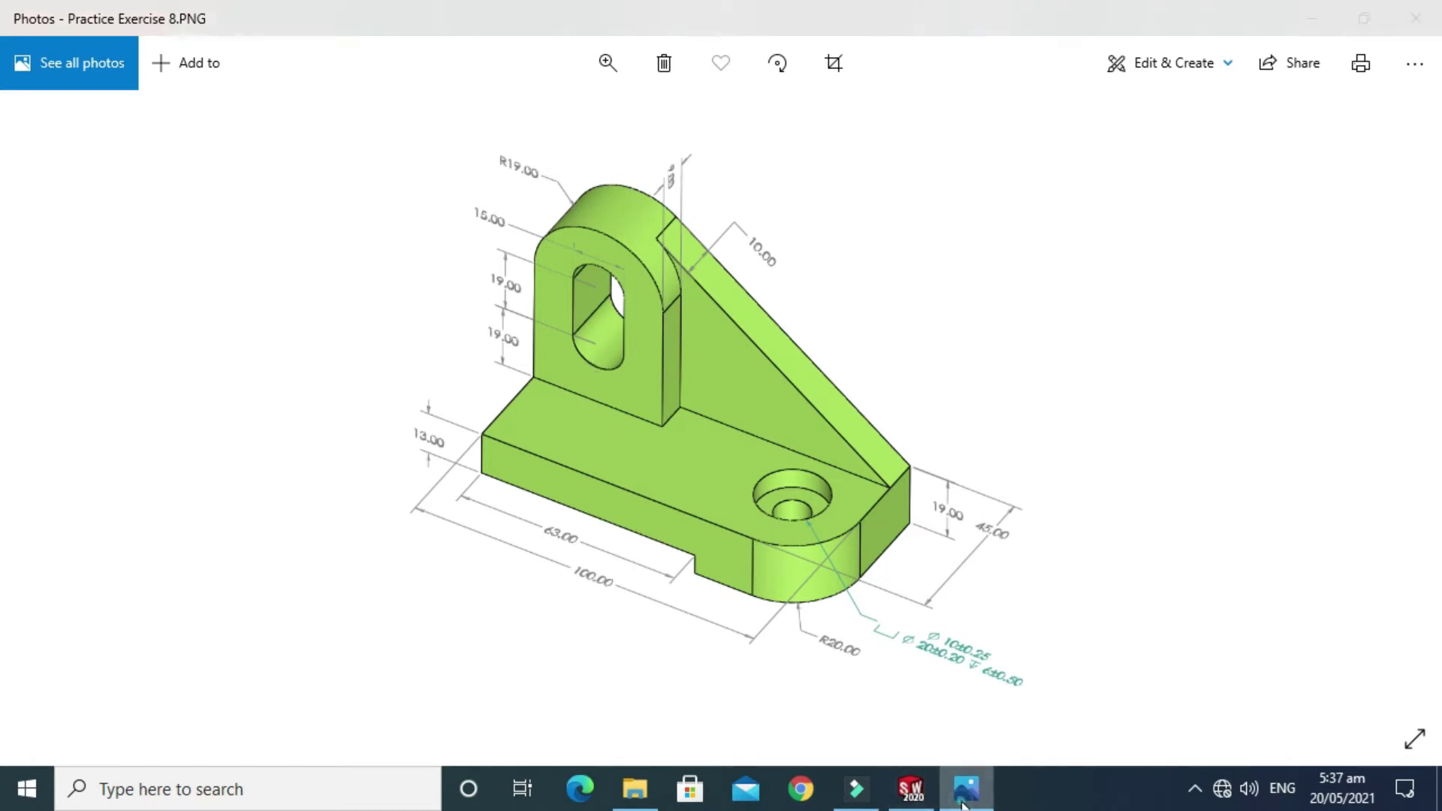
left_click(910, 774)
left_click(92, 75)
scroll(858, 368, "down", 5)
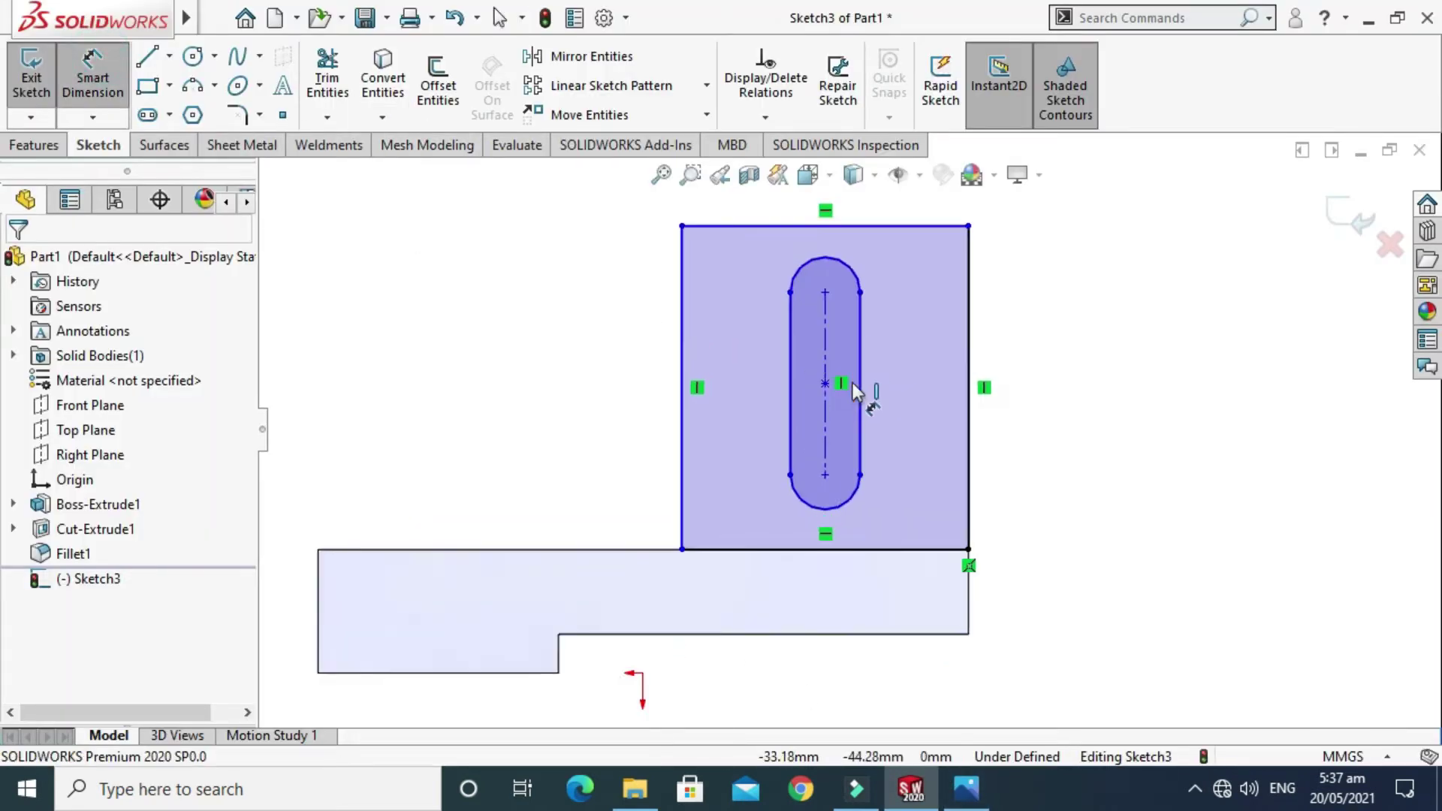
left_click(814, 338)
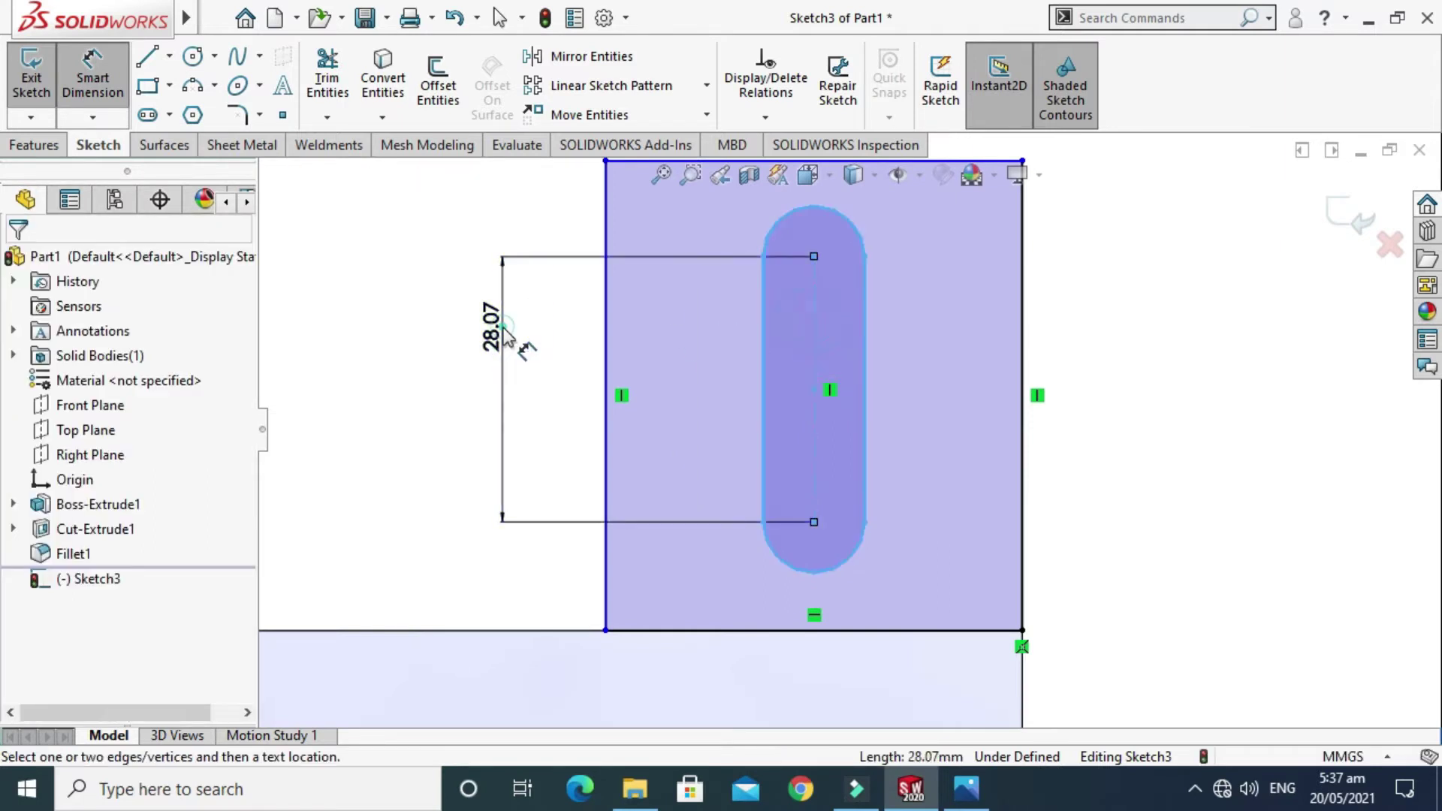
left_click(525, 347)
type("19")
key("Return")
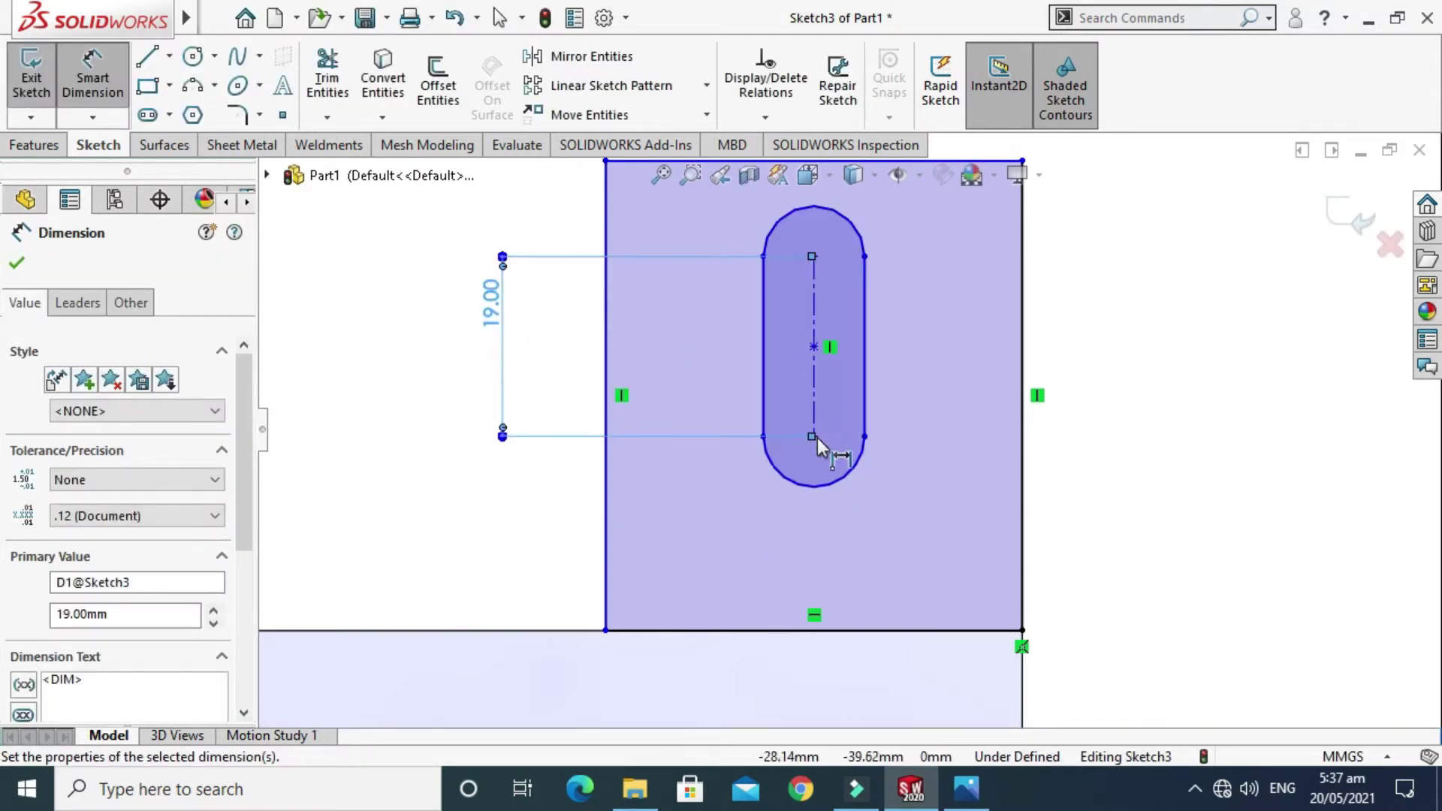
Step: Dimension the height of the slot's lower centre above the rectangle's bottom edge as 19 mm
left_click(820, 440)
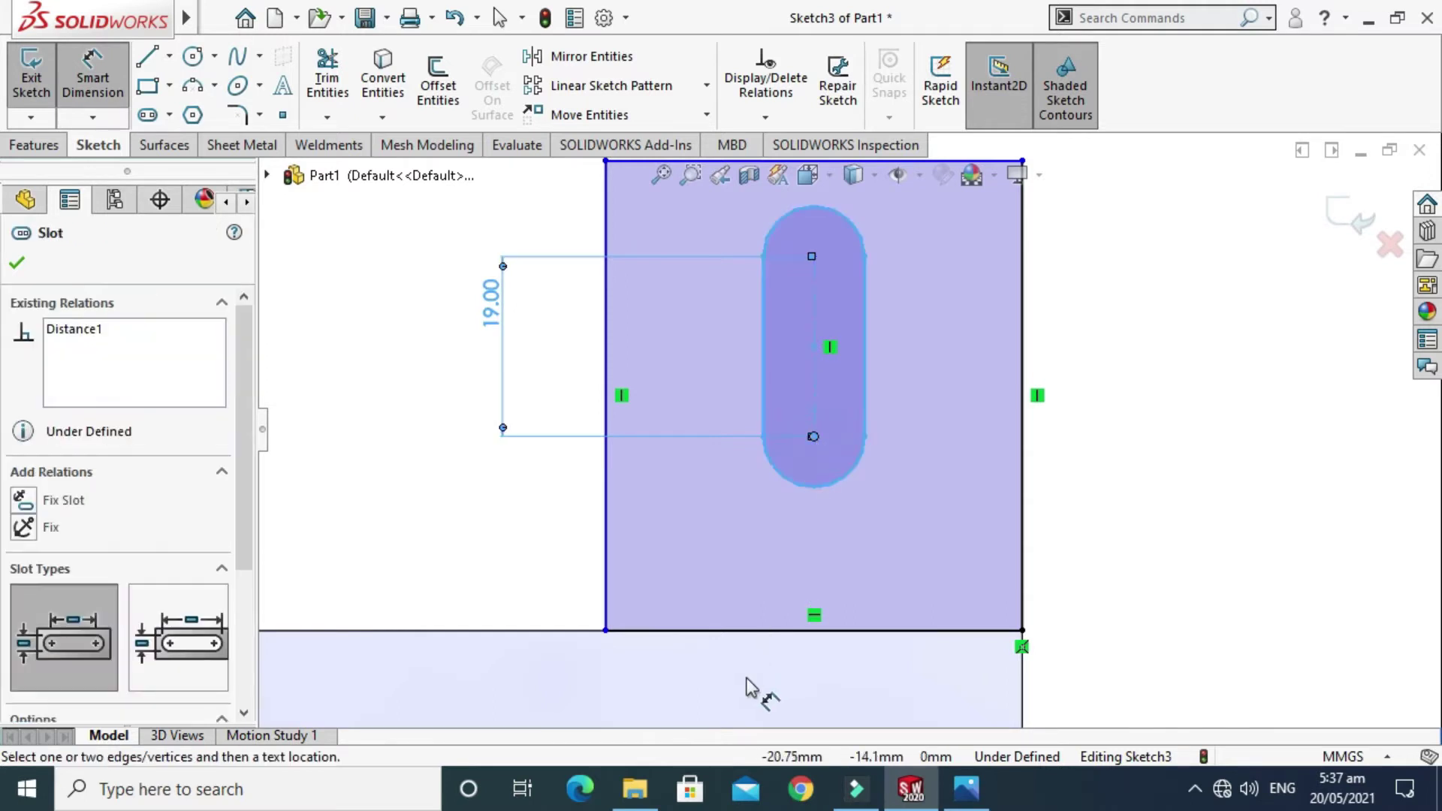
left_click(752, 629)
left_click(475, 532)
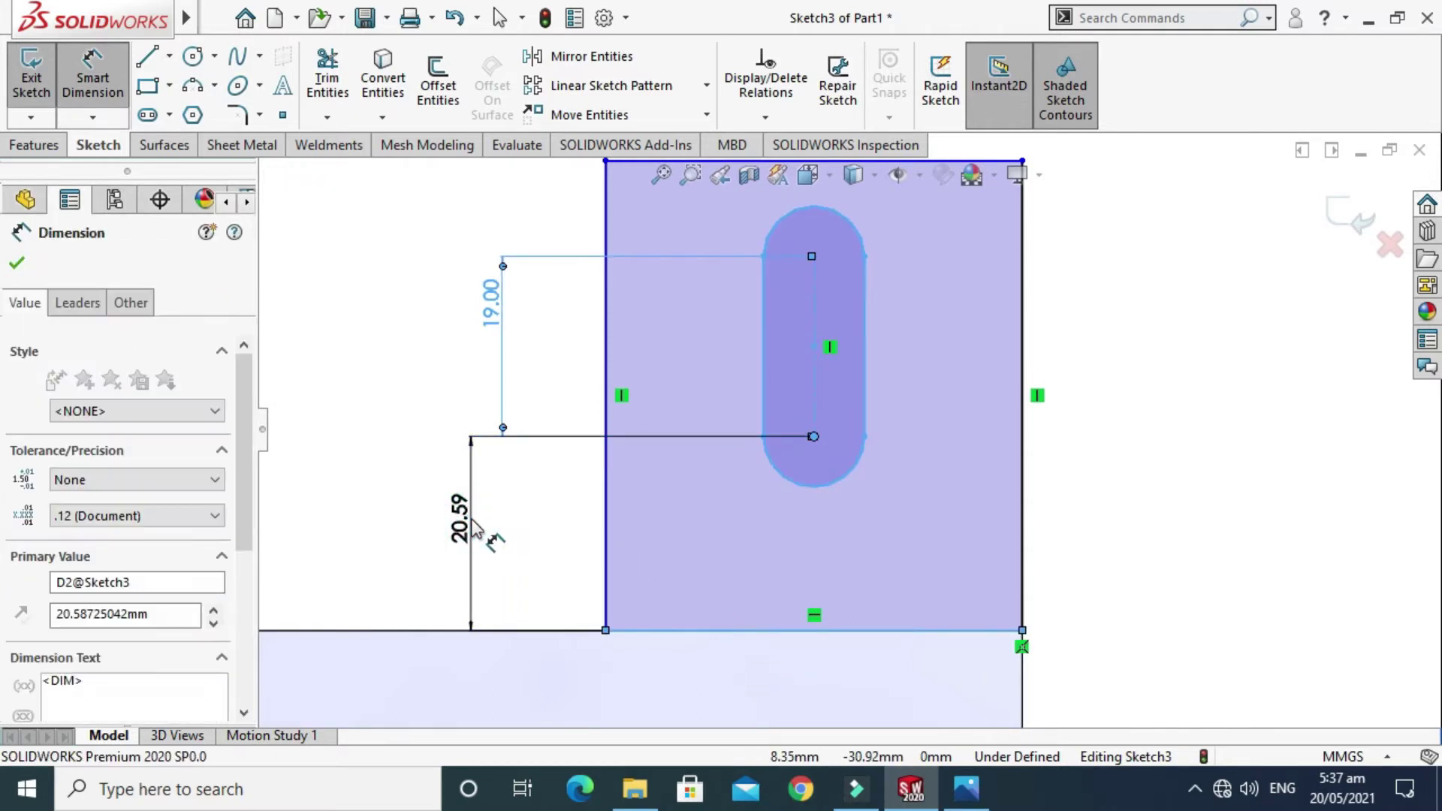
type("18")
key("Return")
key("Escape")
scroll(673, 386, "up", 2)
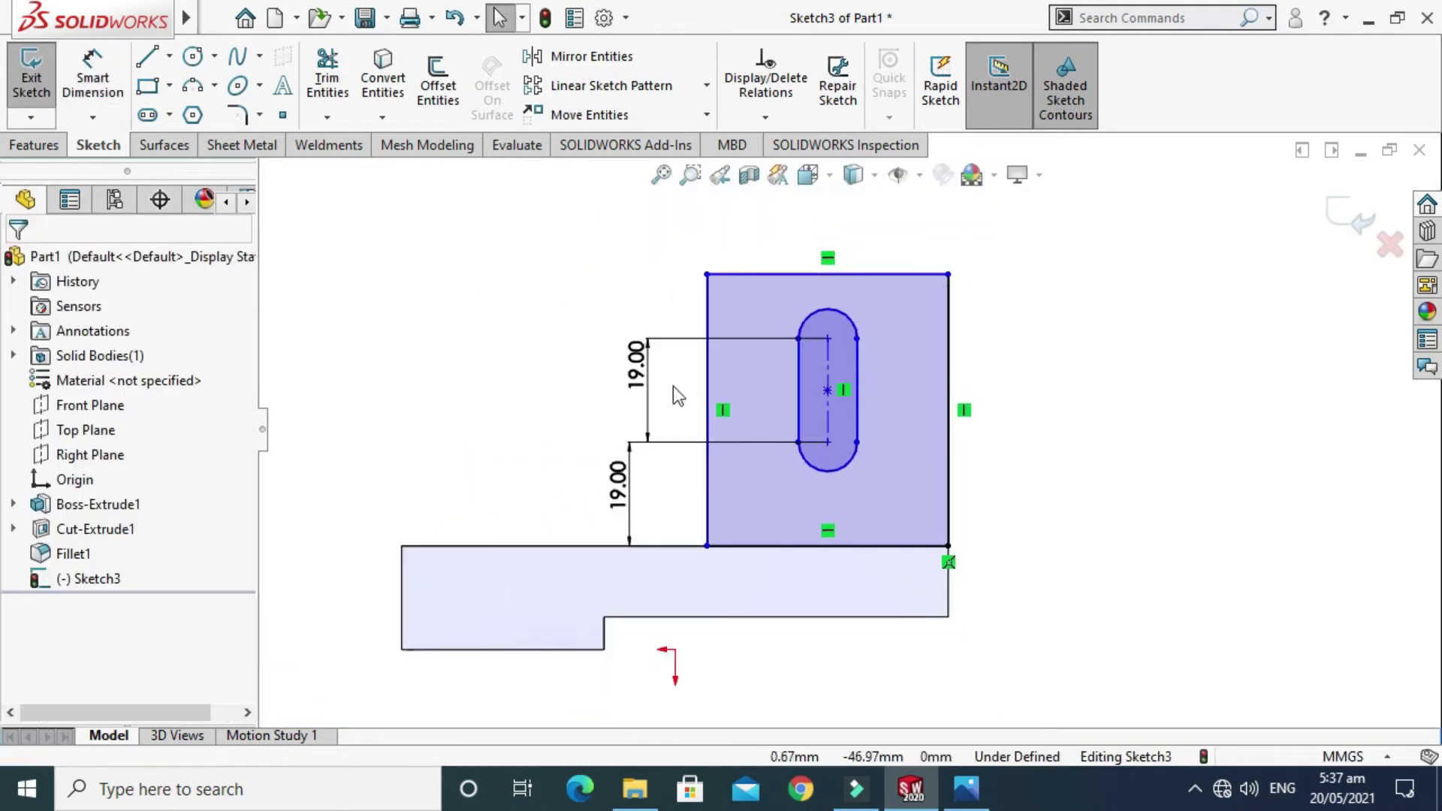
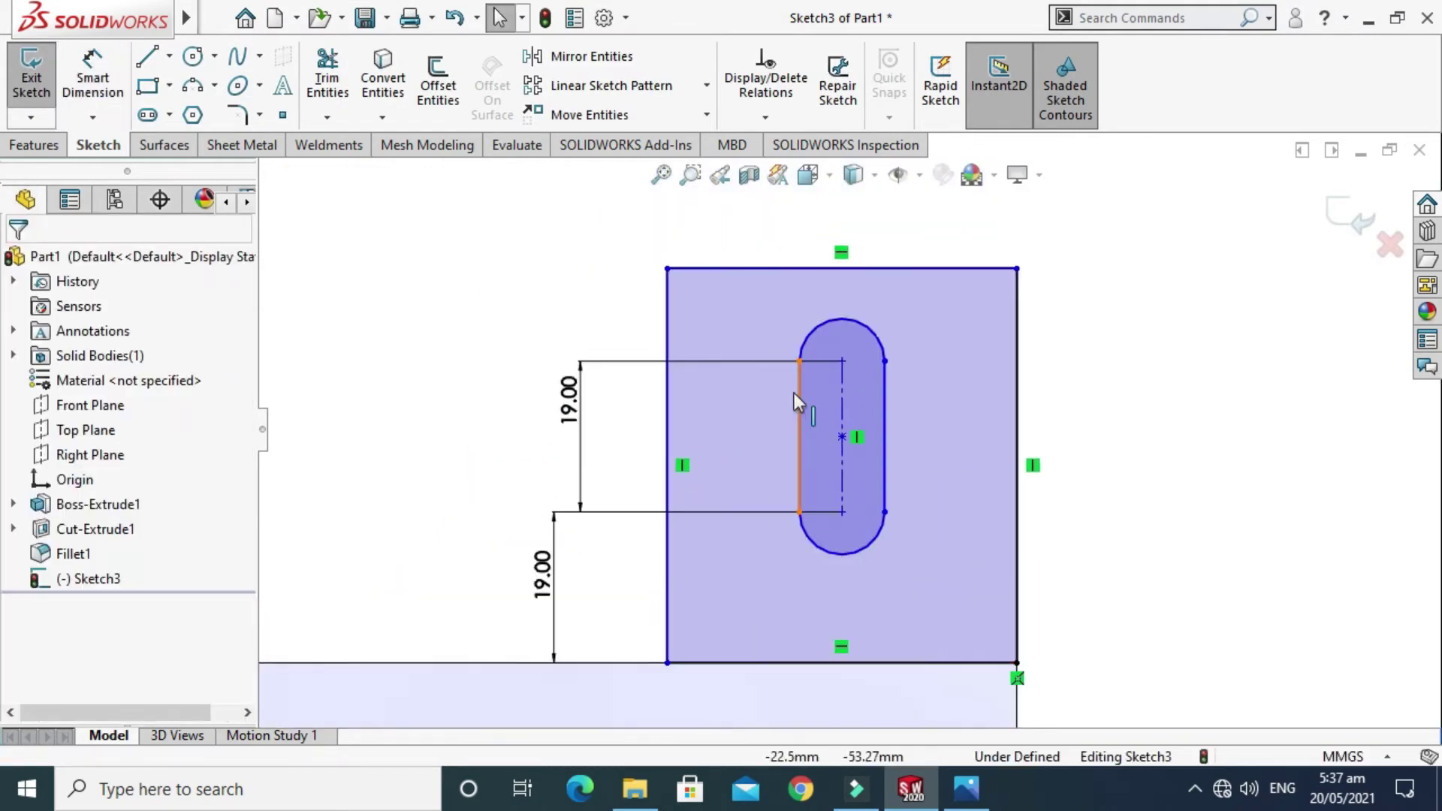
Step: Look up the slot width in the reference image and dimension the distance between the slot's straight sides as 15 mm
left_click(967, 789)
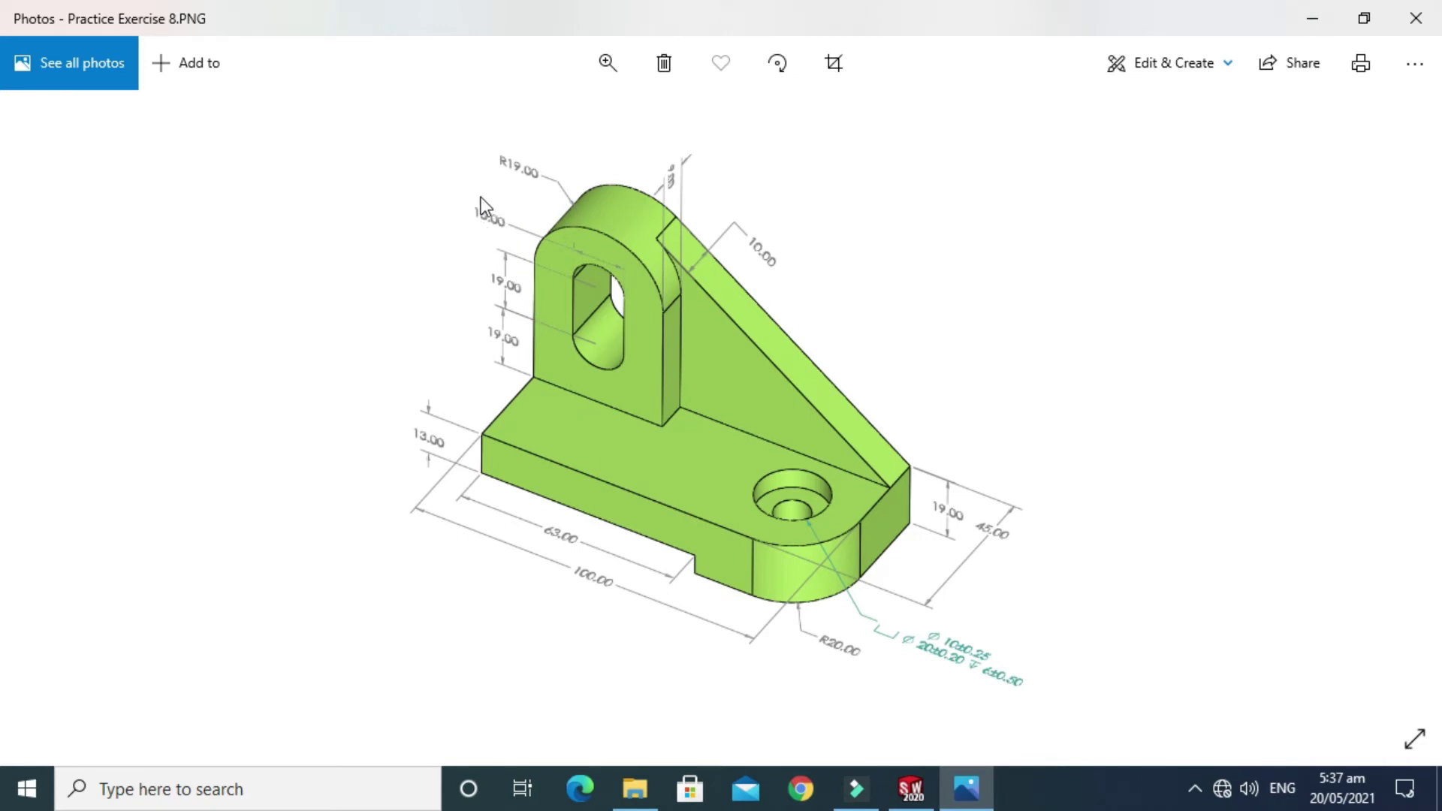
left_click(913, 789)
left_click(111, 84)
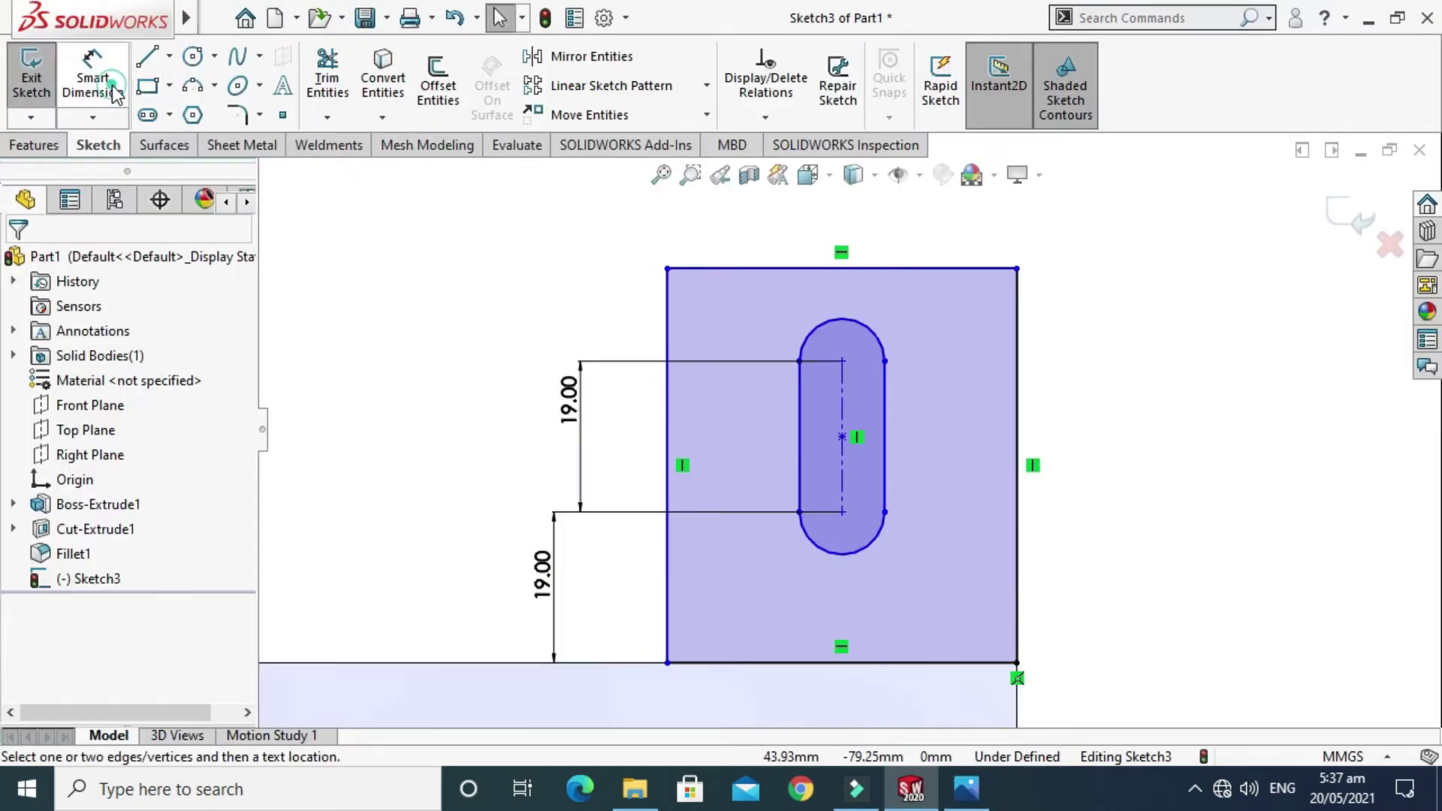
left_click(800, 434)
left_click(885, 440)
left_click(865, 235)
type("15")
key("Return")
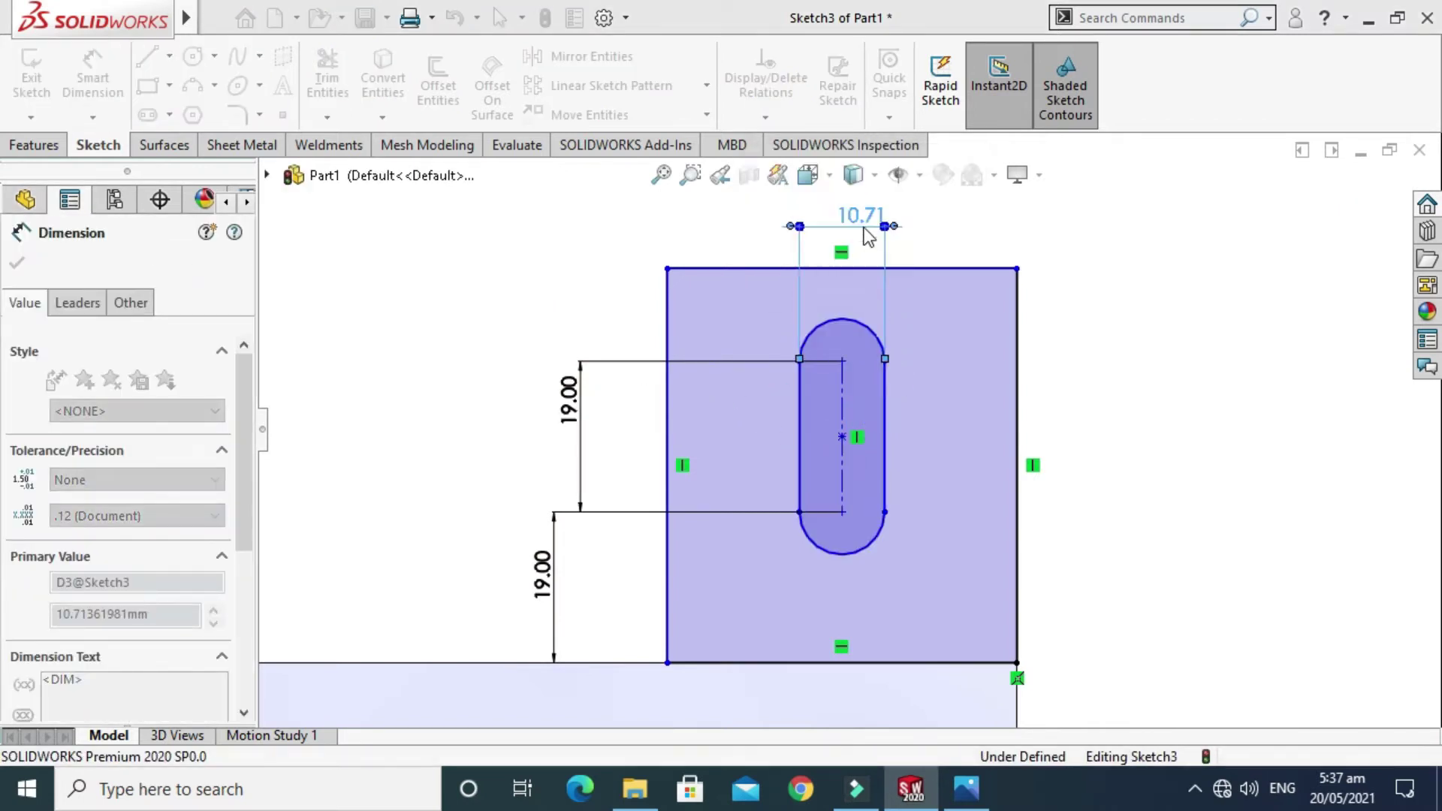
key("Escape")
scroll(856, 435, "up", 1)
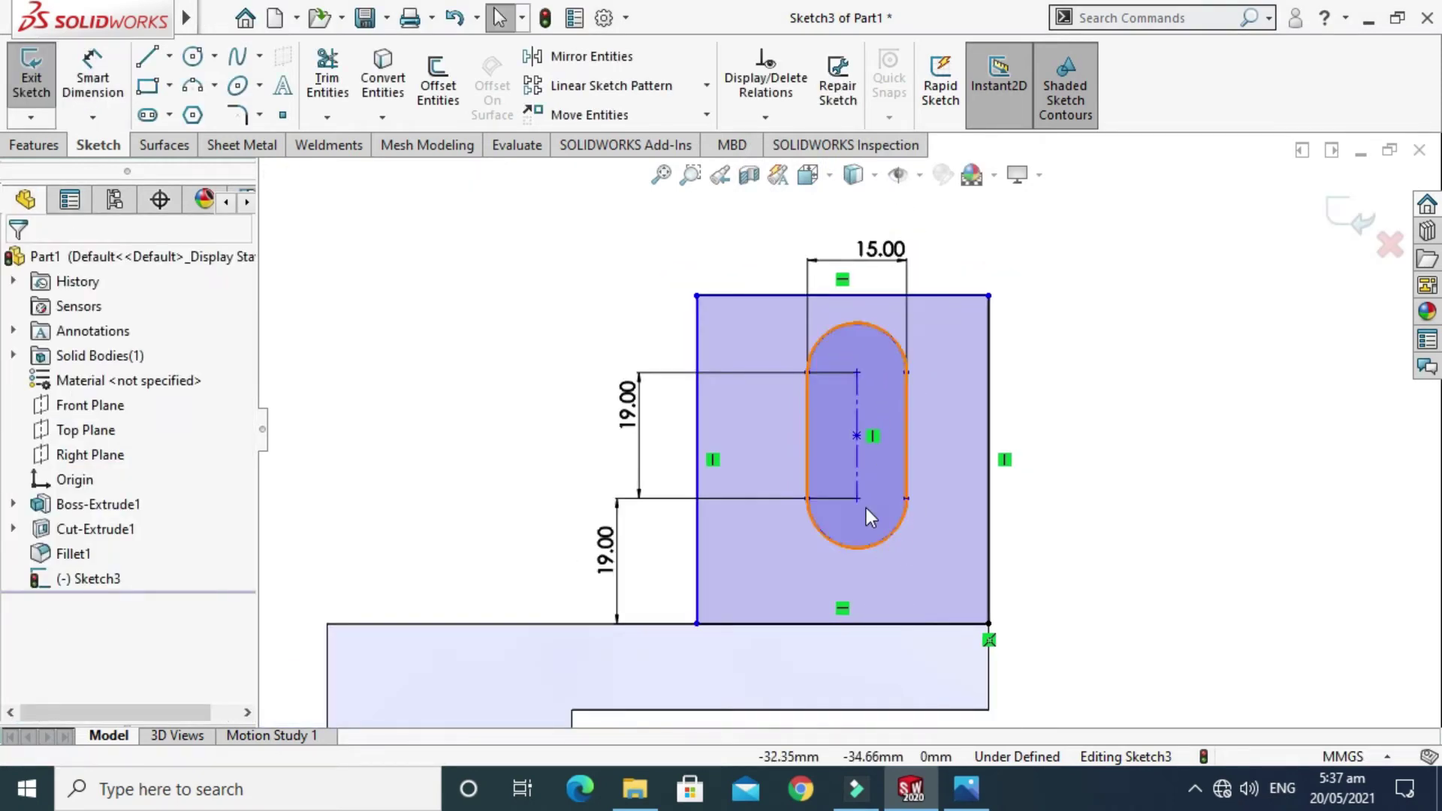
Step: Make the rectangle's two vertical sides symmetric about the slot's vertical centreline
scroll(831, 389, "down", 1)
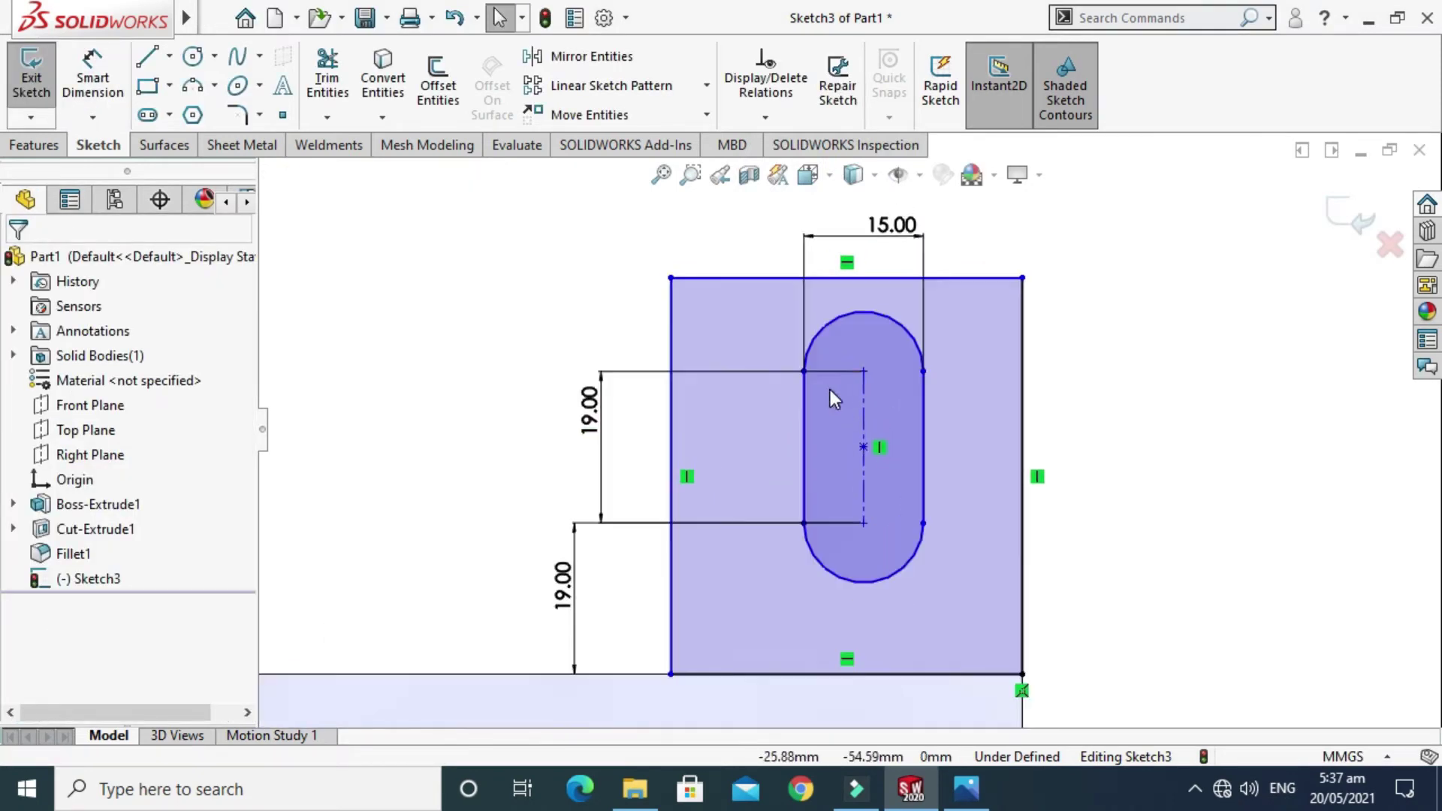
left_click(671, 456)
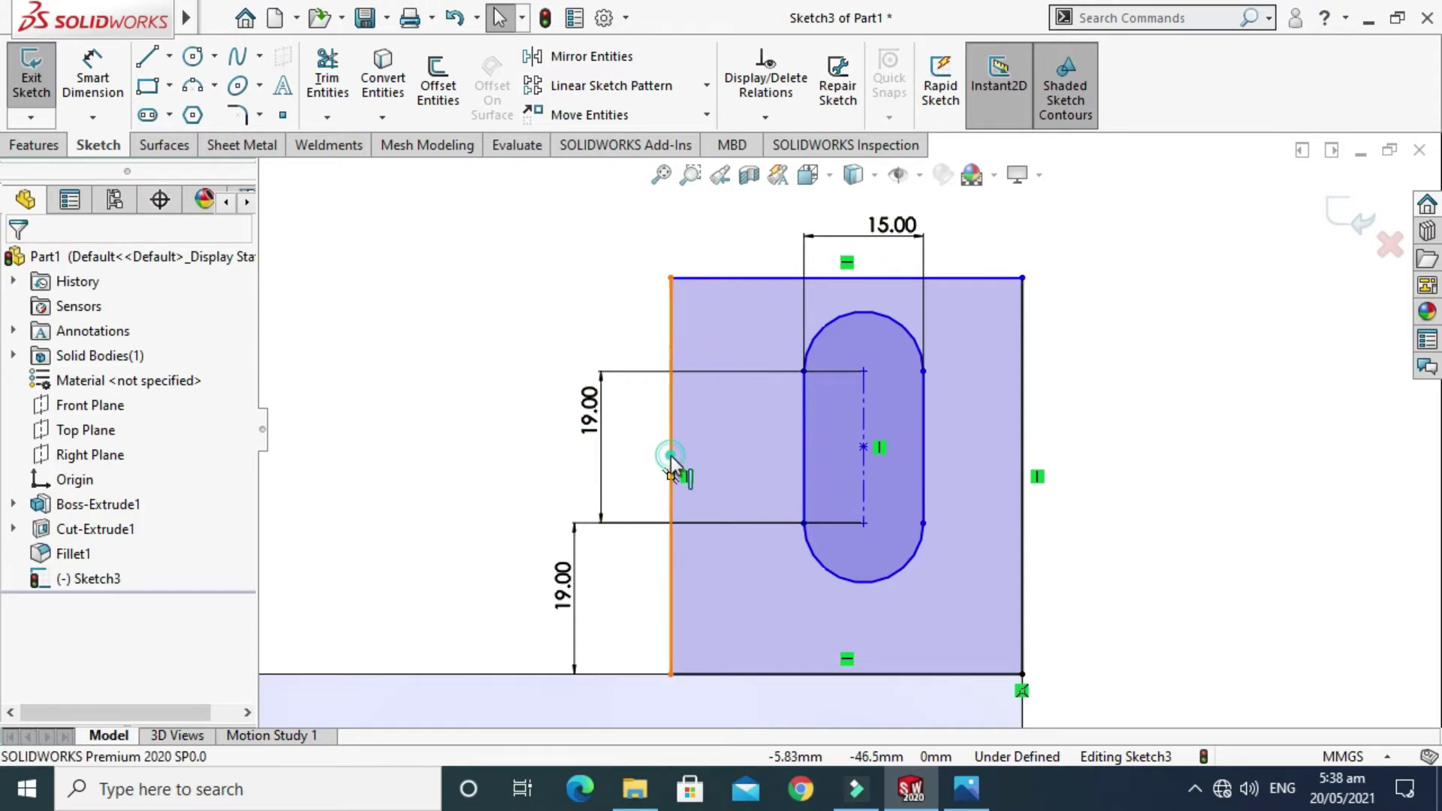
left_click(857, 475, "ctrl")
left_click(1022, 509, "ctrl")
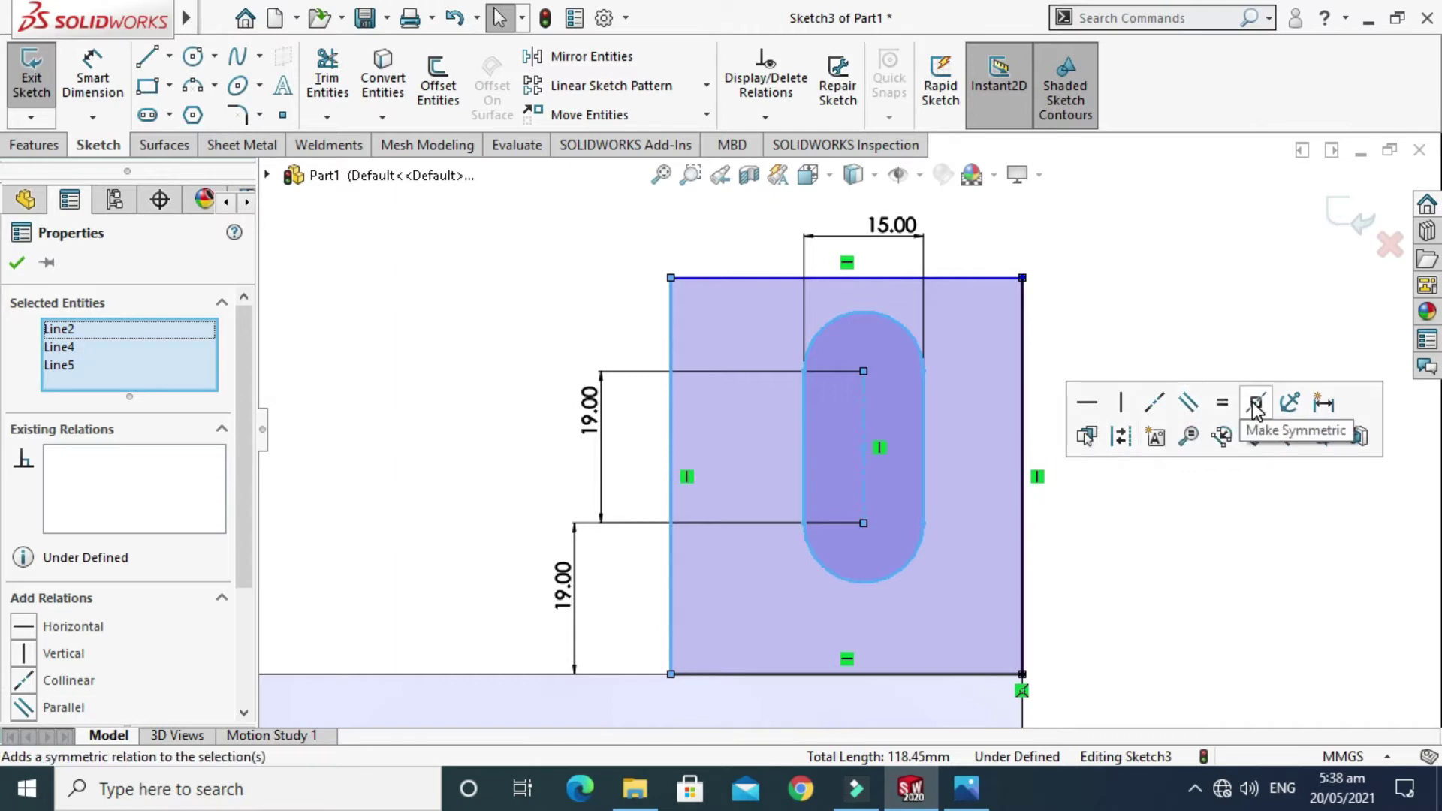
left_click(1251, 402)
key("Escape")
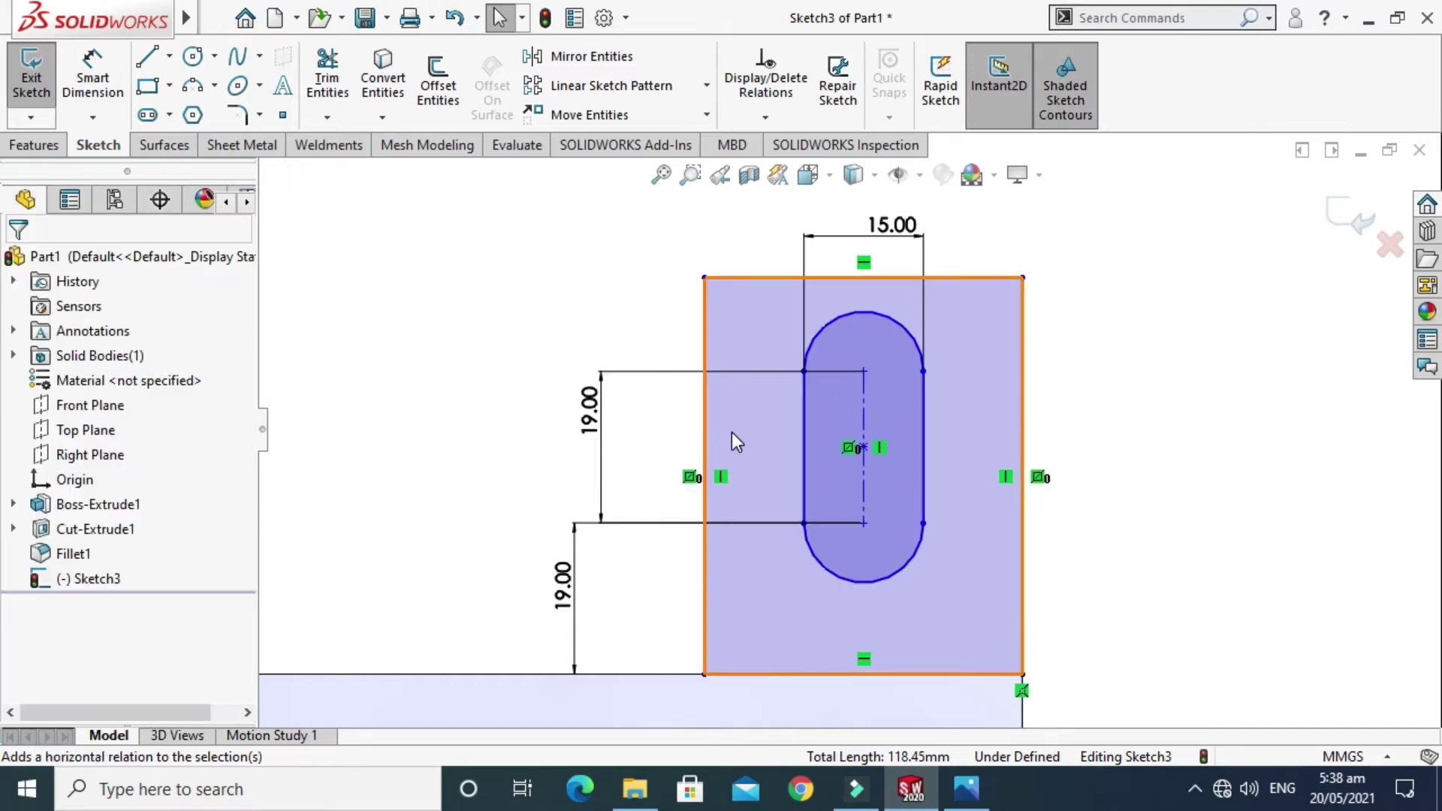
scroll(794, 420, "up", 2)
scroll(909, 339, "down", 1)
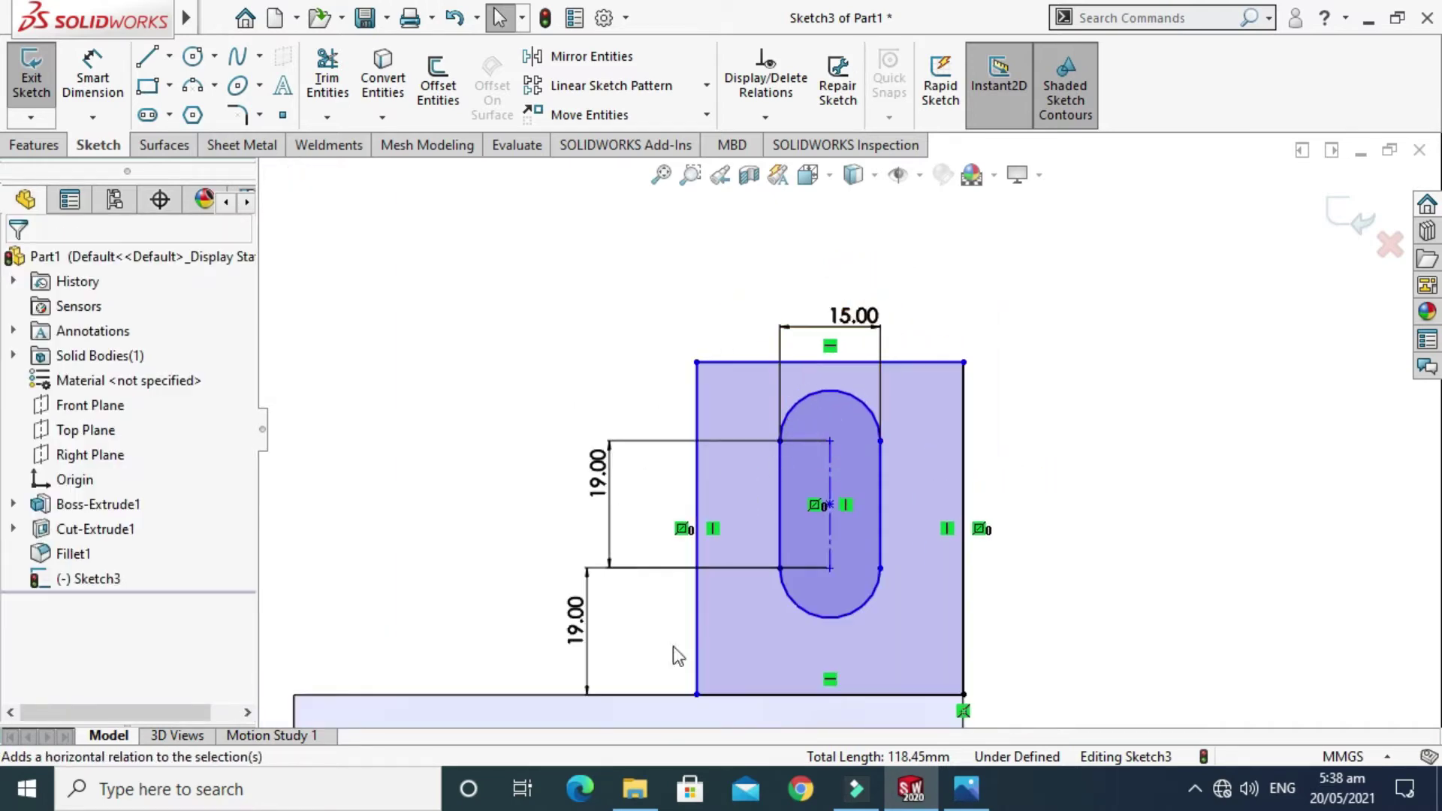
Step: Compare the lug's rounded top with the reference image and delete the rectangle's upper edge
left_click(965, 789)
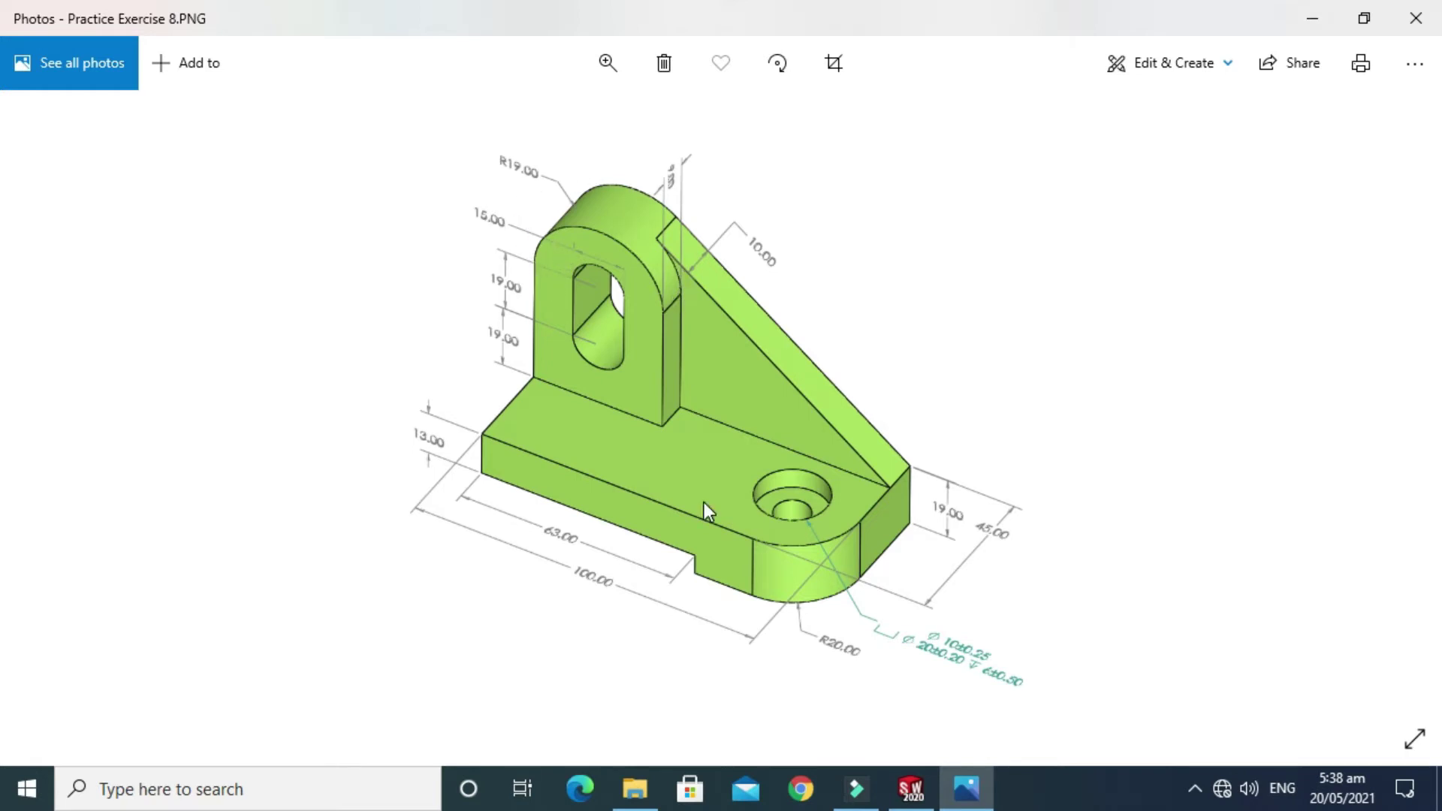
left_click(911, 789)
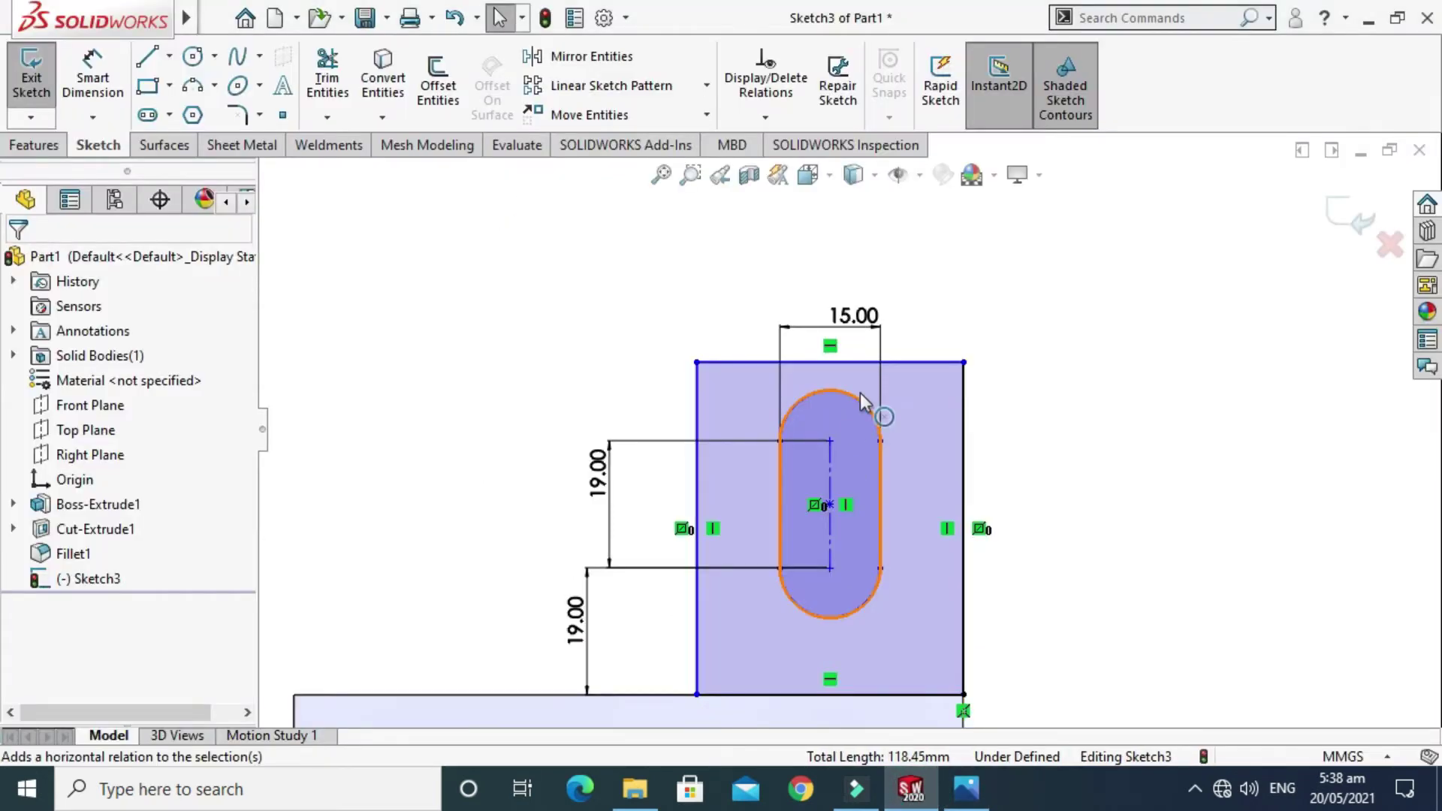
left_click(787, 359)
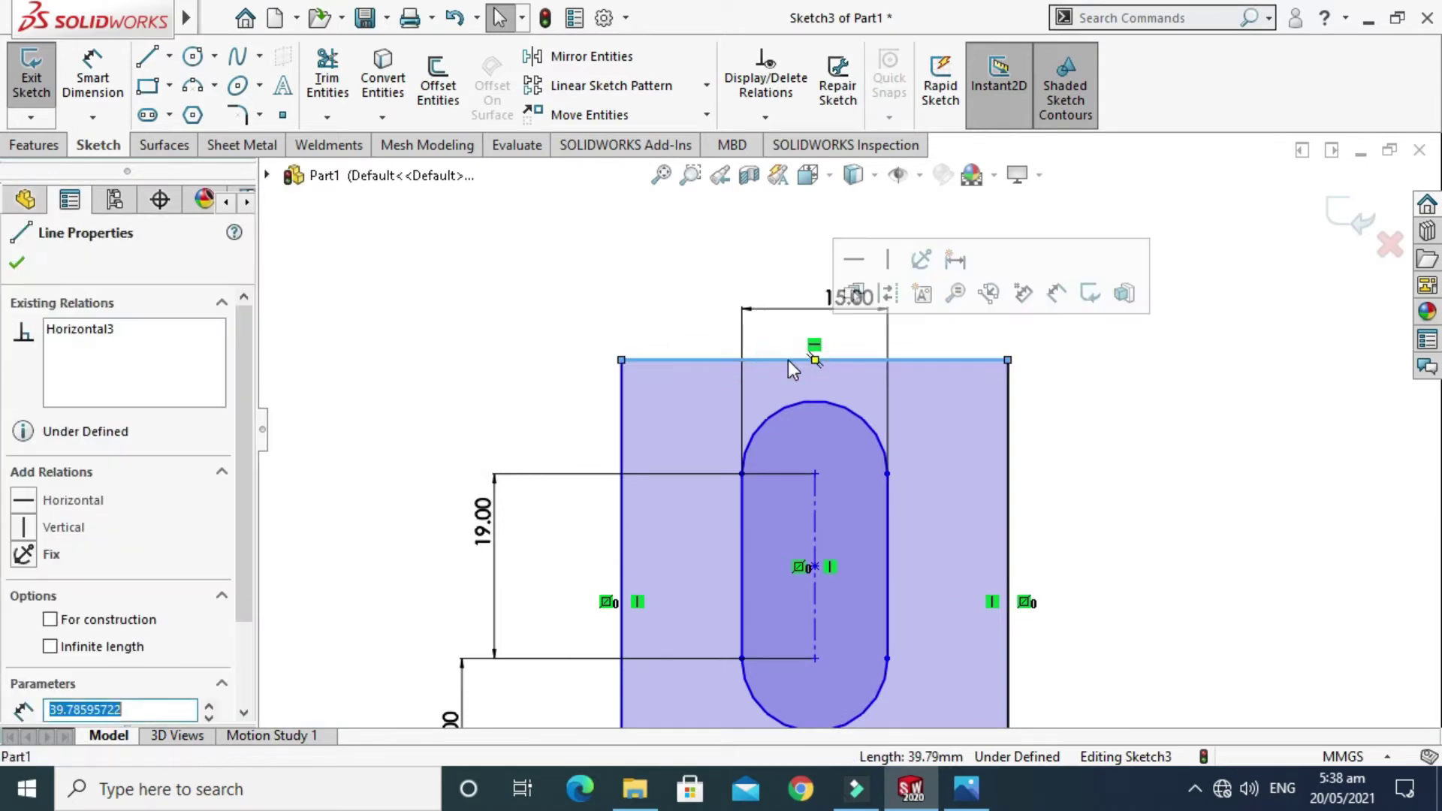
key("Delete")
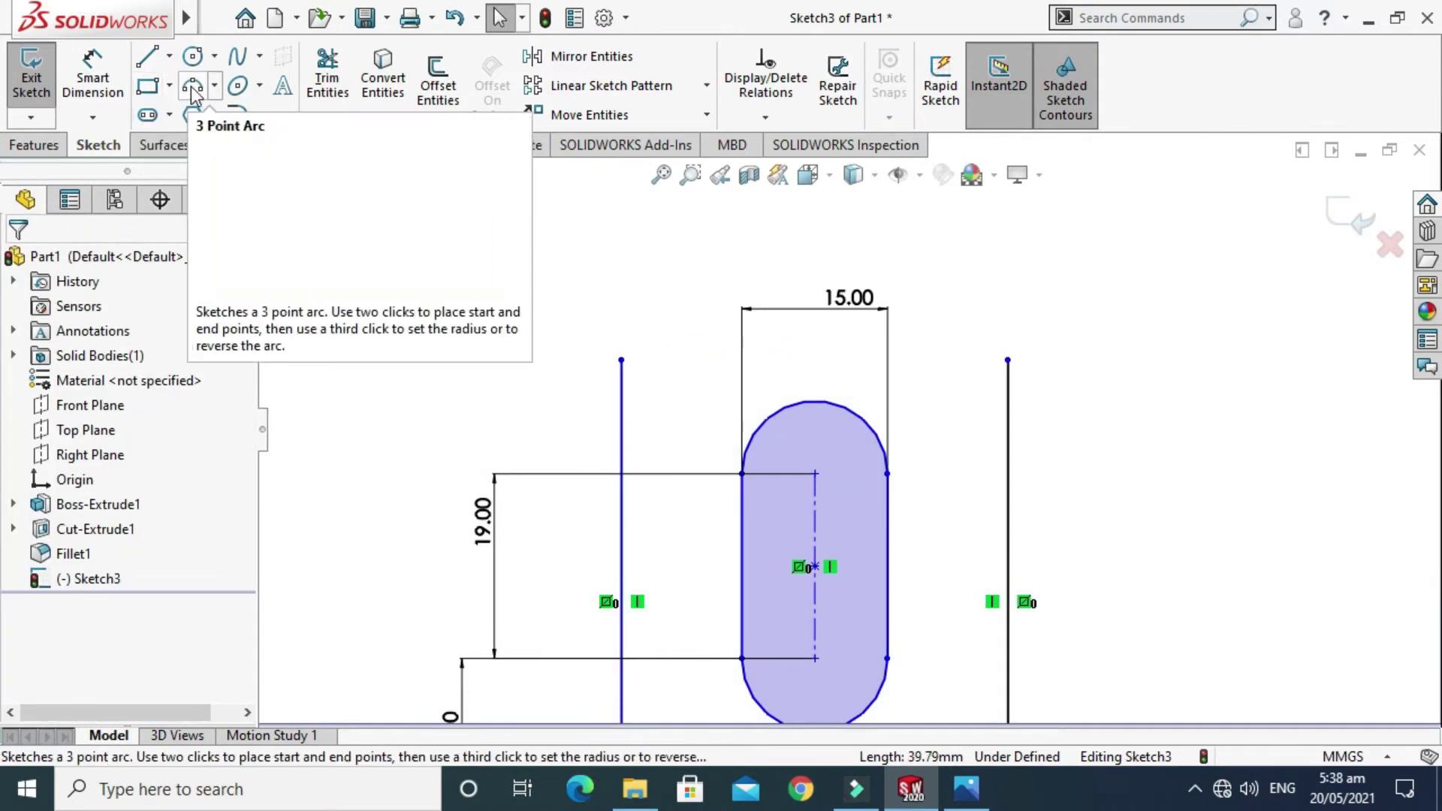
Step: Close the open top with a 3 Point Arc of about 20 mm radius, tangent to both vertical sides
left_click(214, 85)
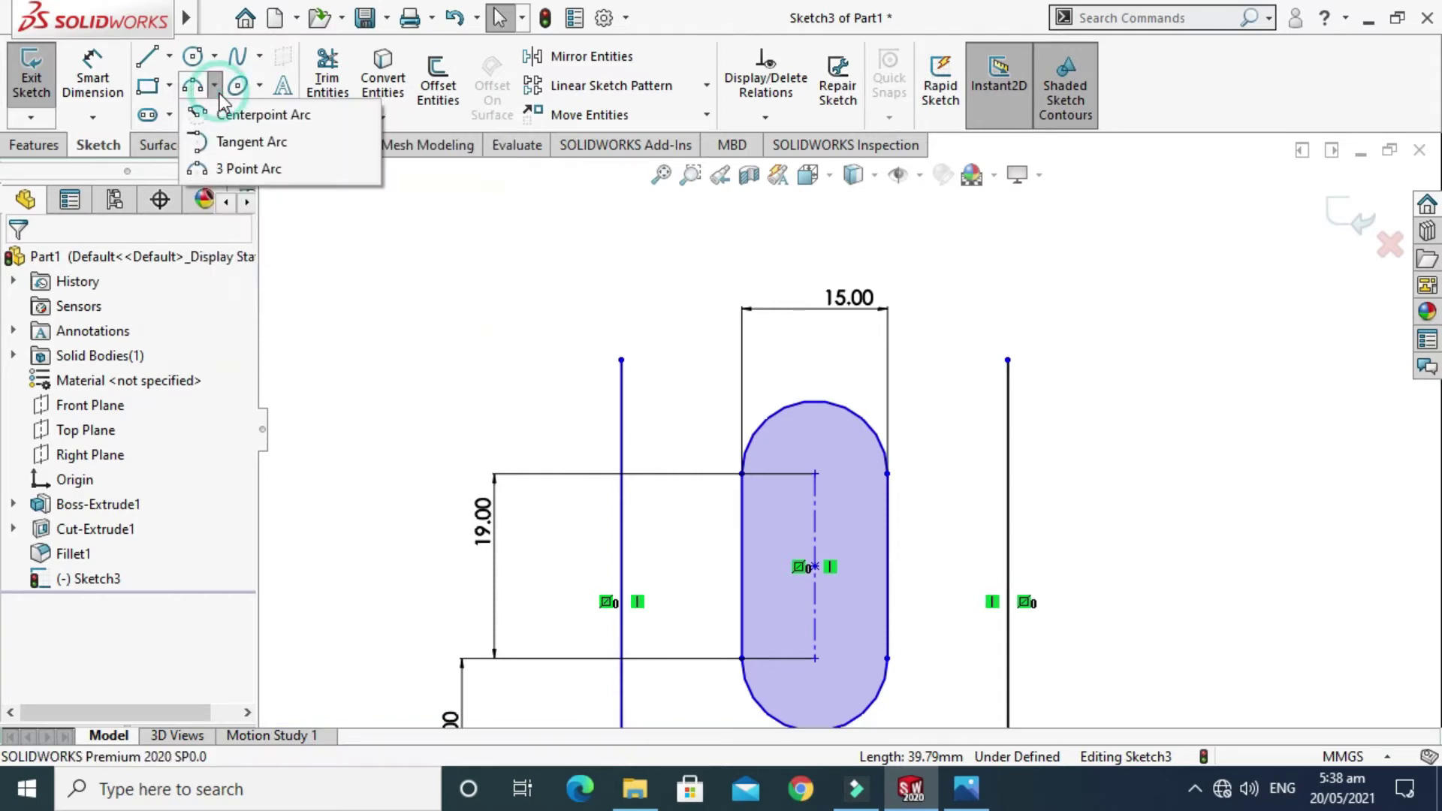
left_click(233, 168)
left_click(621, 360)
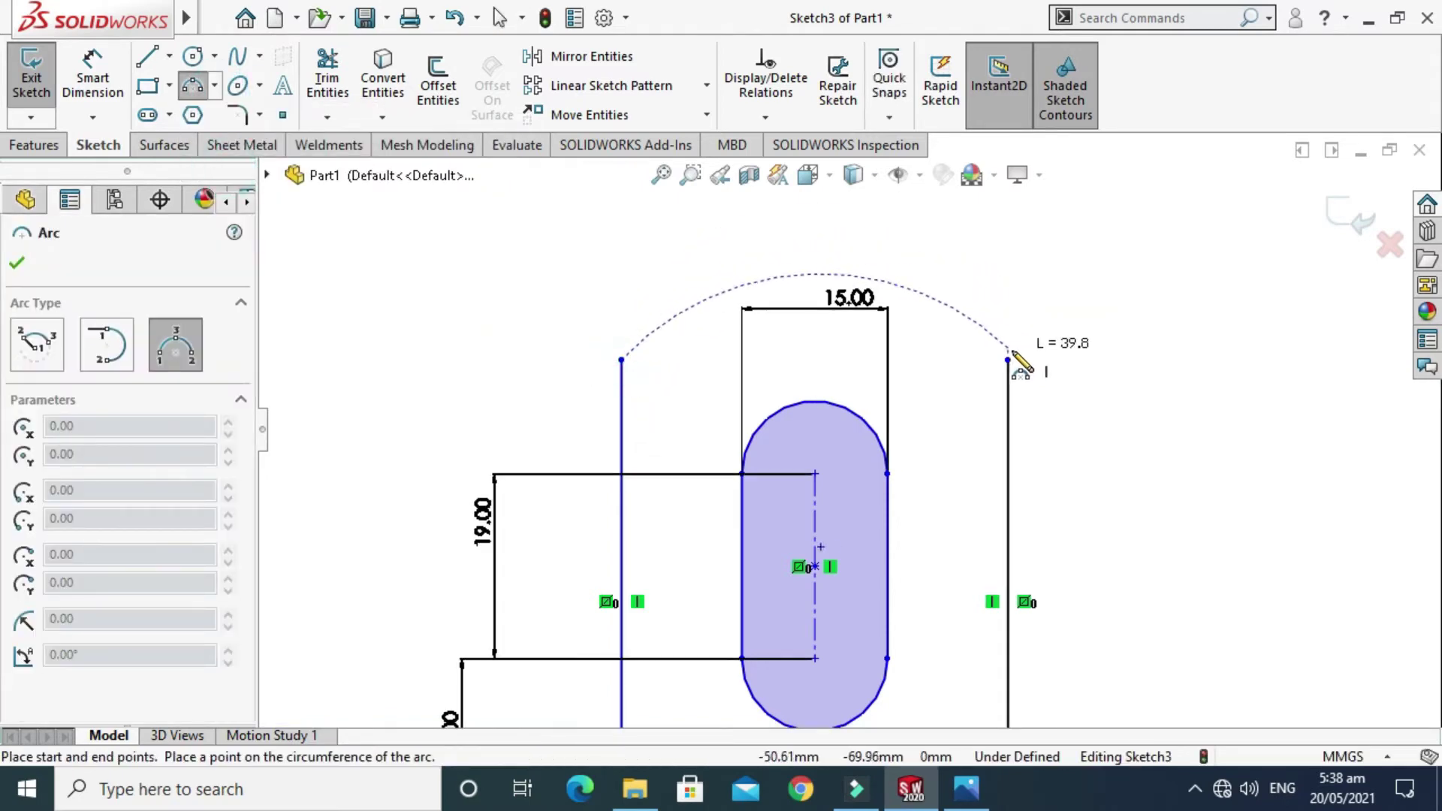
left_click(1007, 361)
left_click(730, 192)
key("Escape")
key("Escape")
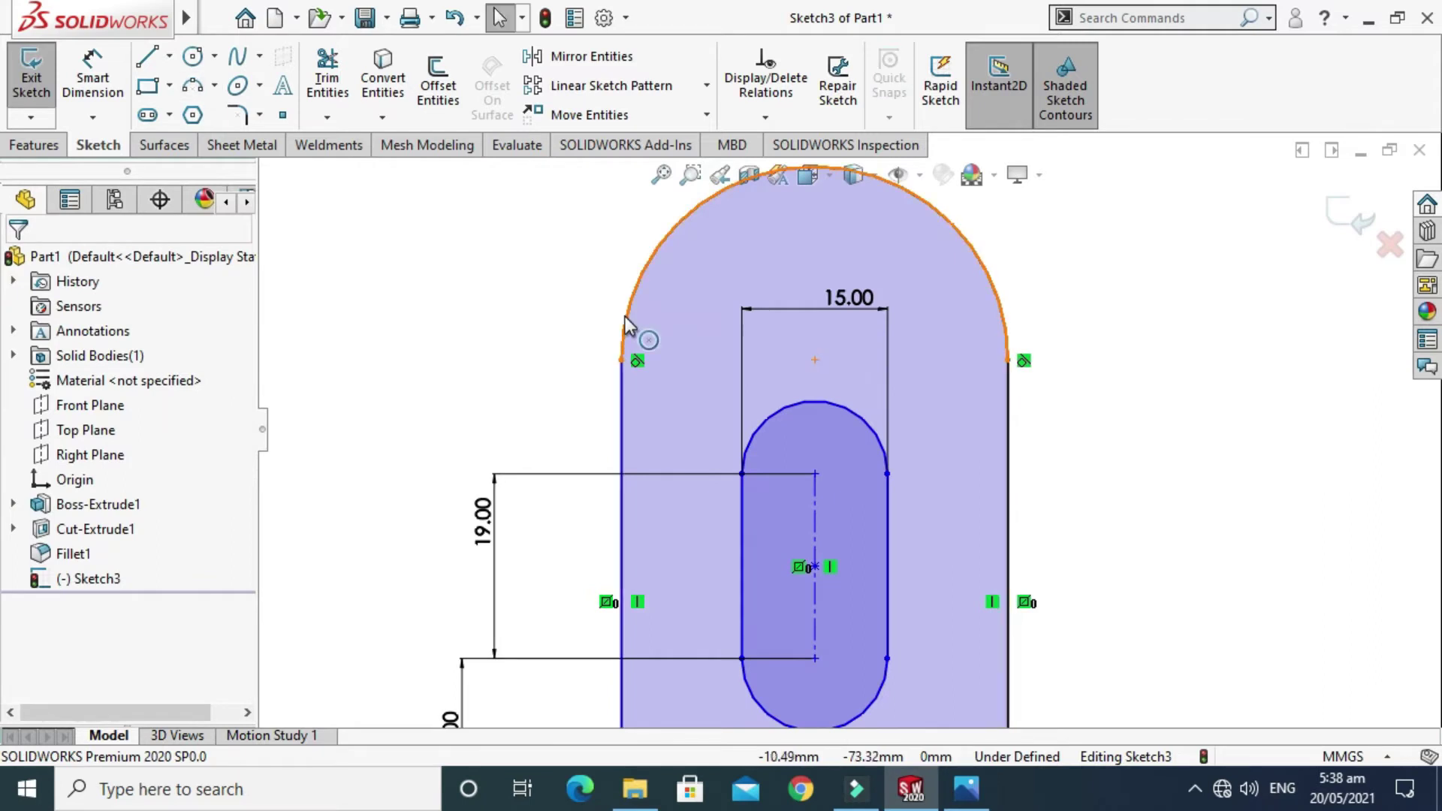
Step: Make the top arc's centre coincident with the slot's upper centre point
scroll(829, 473, "up", 2)
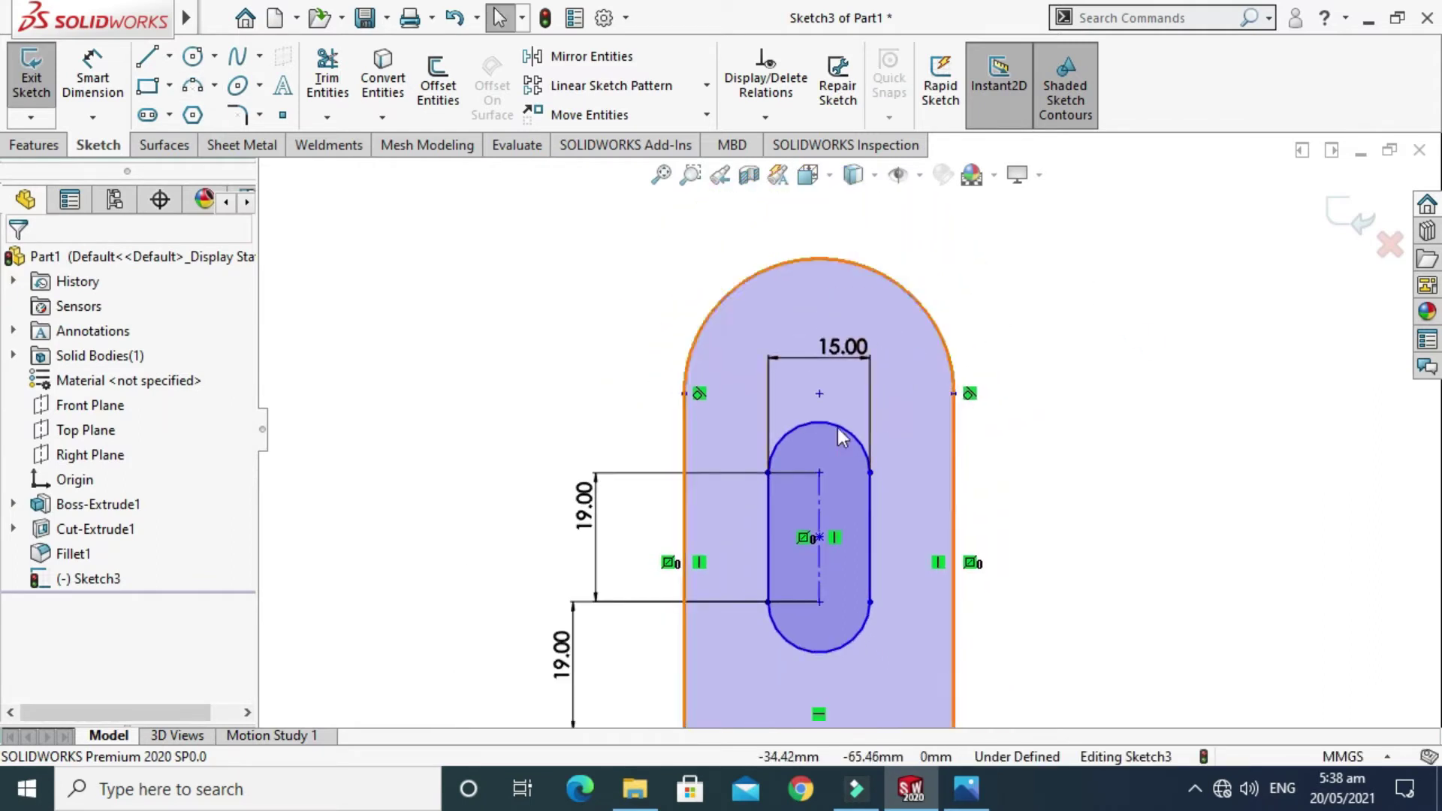
left_click(820, 394)
scroll(829, 447, "down", 2)
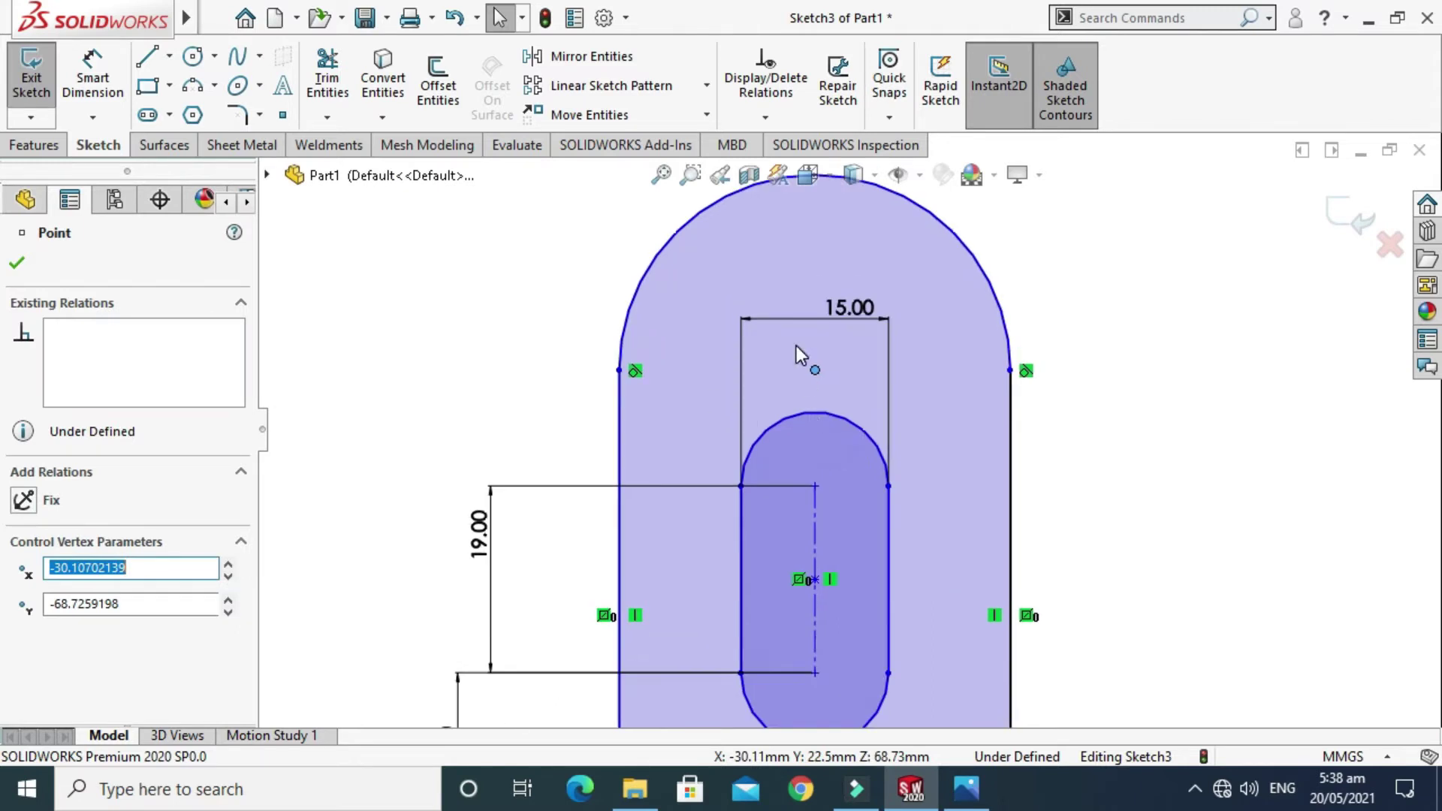
left_click(816, 487, "ctrl")
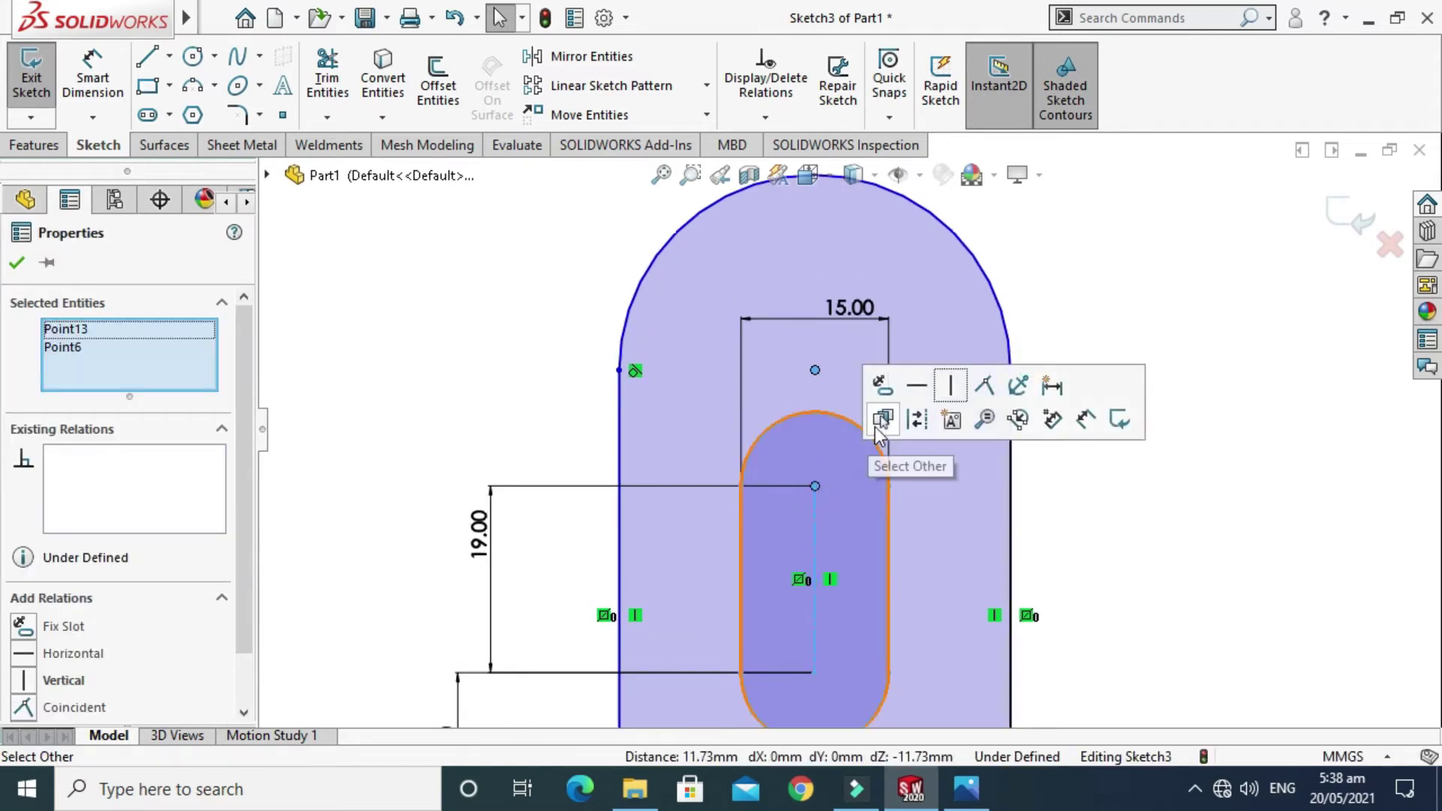
left_click(987, 386)
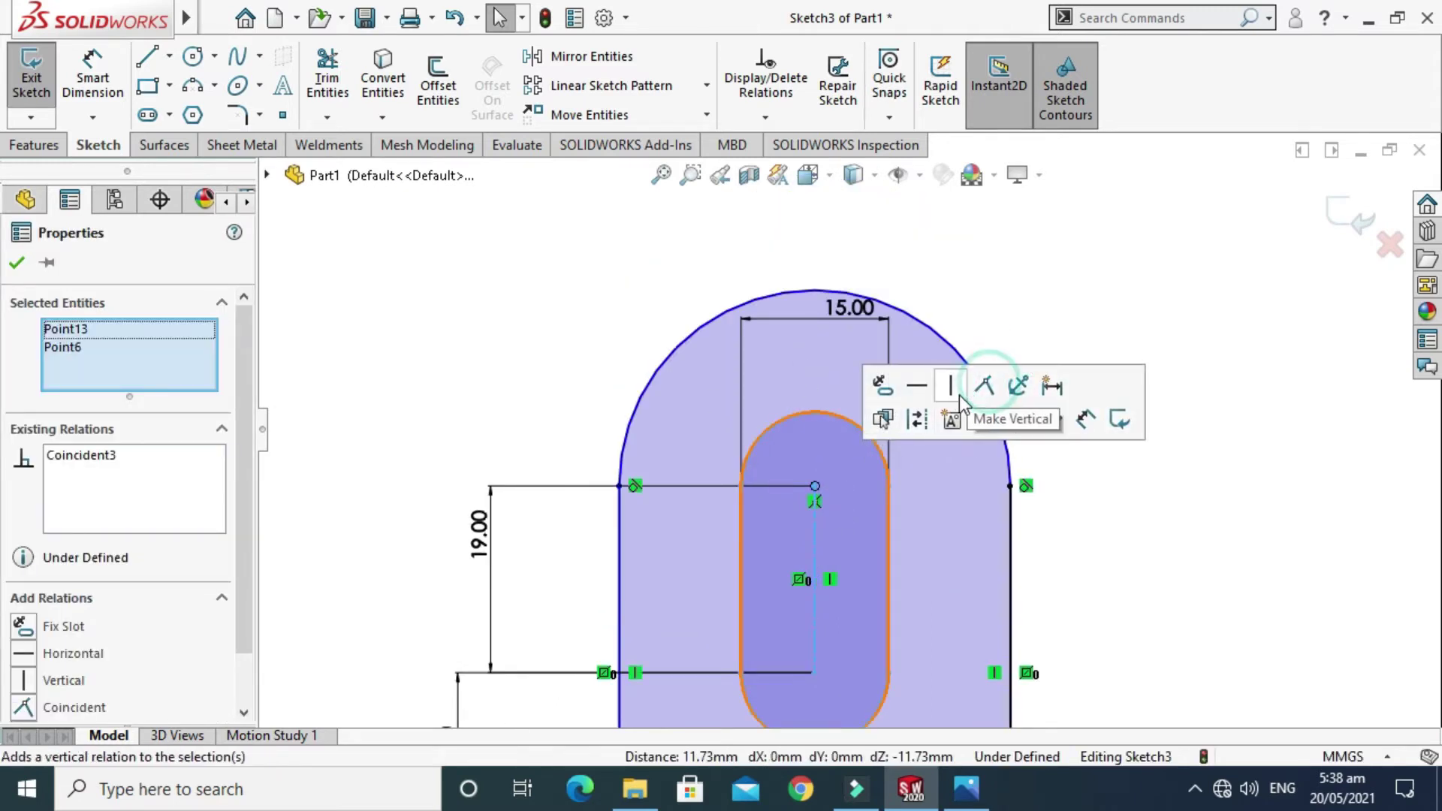
scroll(847, 436, "up", 3)
key("Escape")
scroll(918, 565, "down", 2)
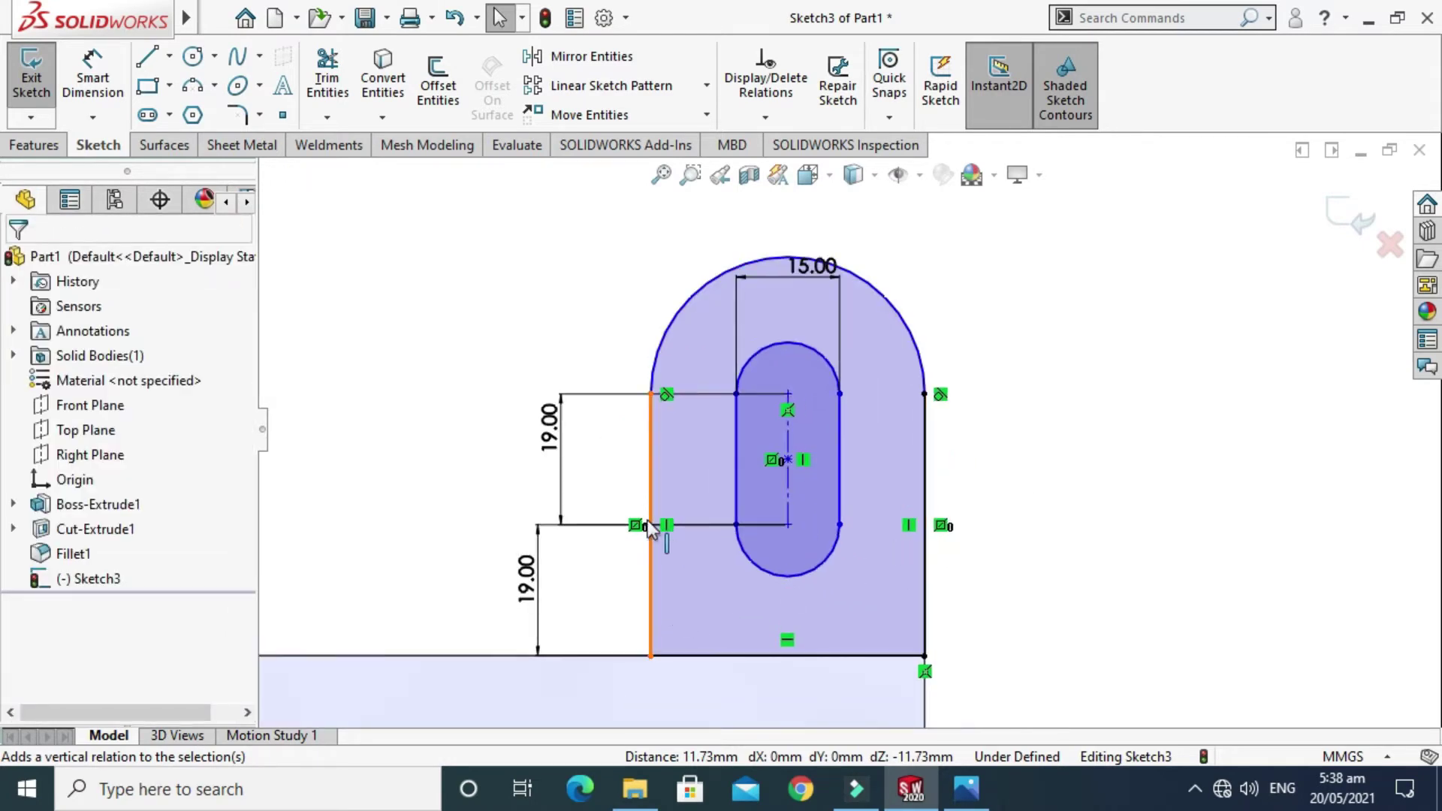
scroll(746, 676, "up", 2)
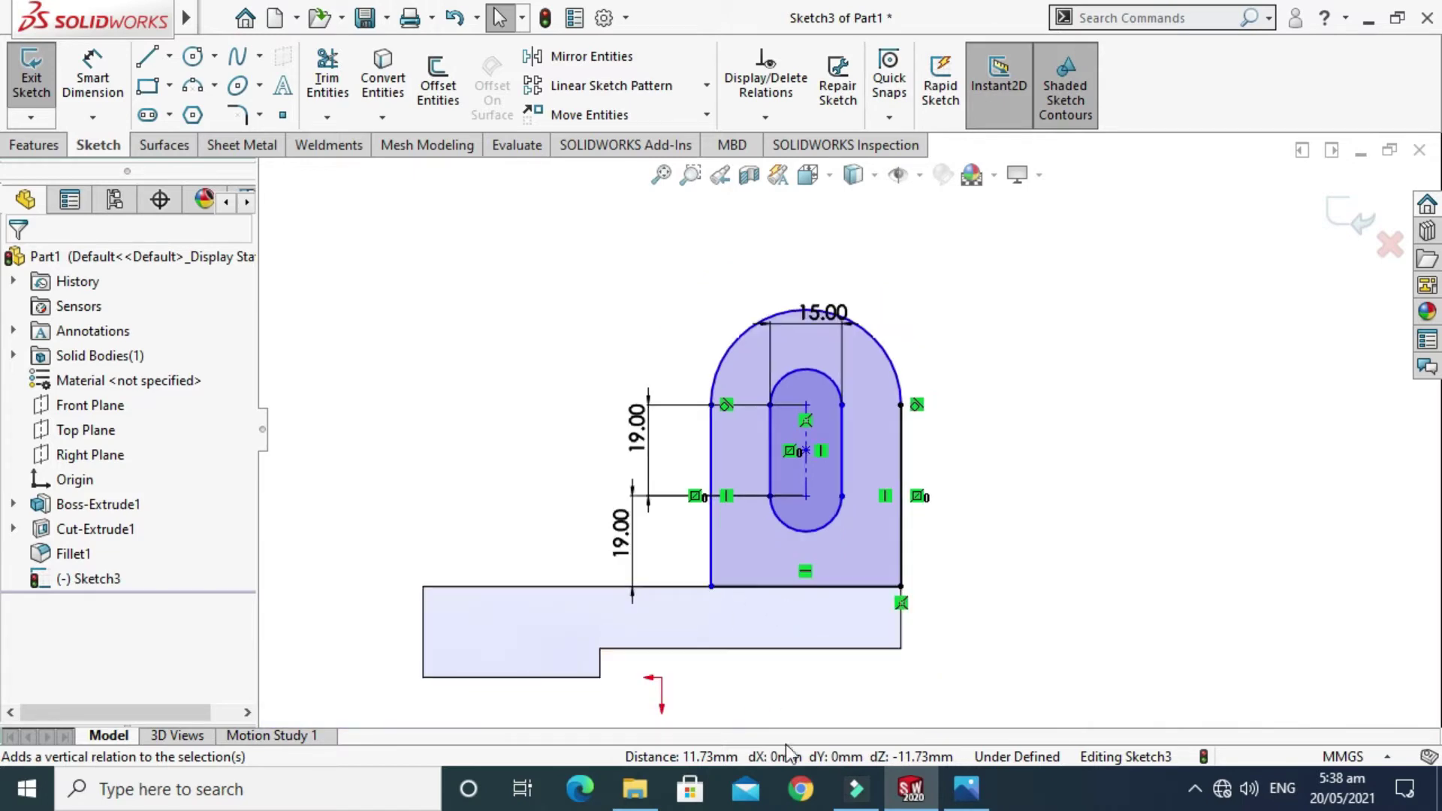
Step: Check the lug's top radius in the reference image and dimension the outer arc as R19 mm
left_click(967, 788)
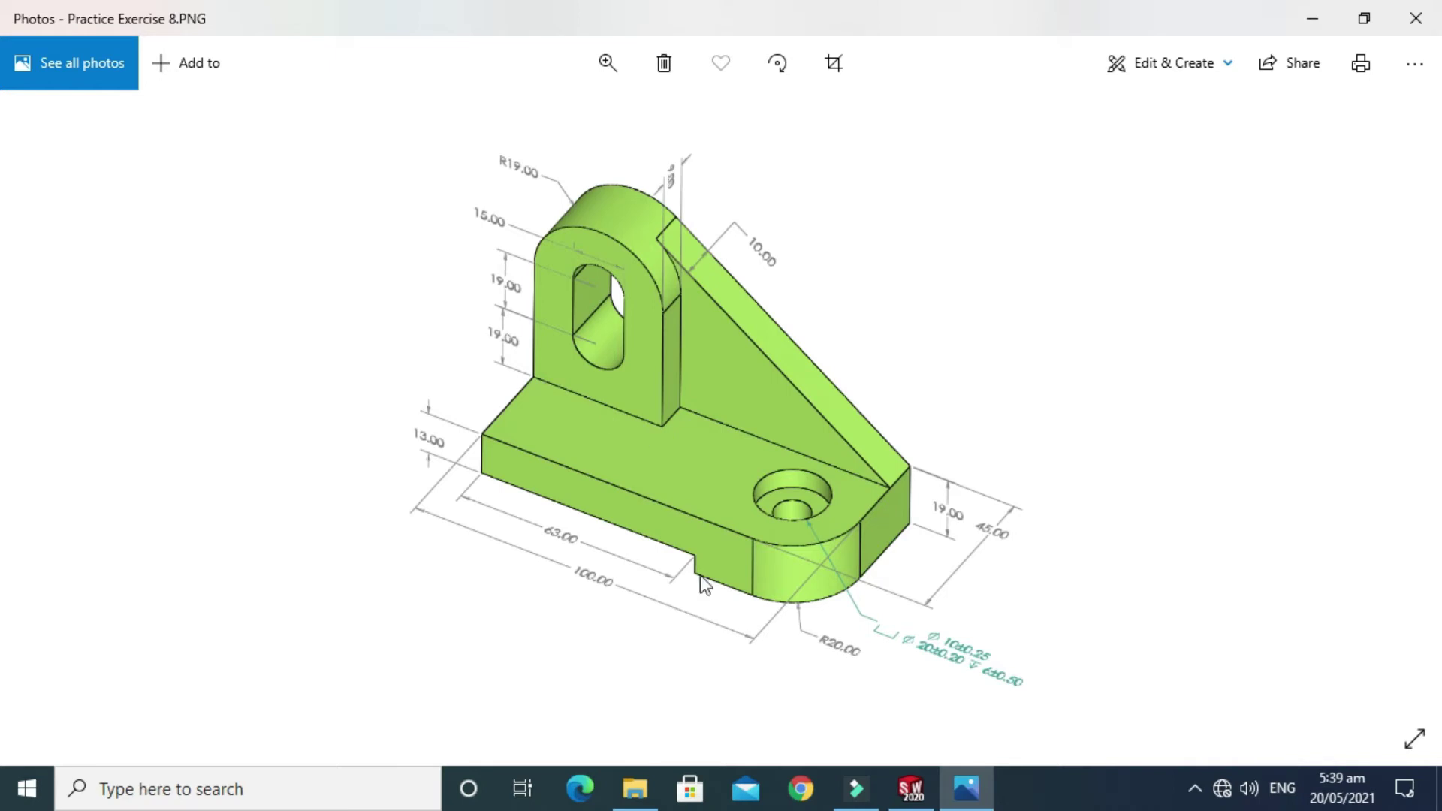
left_click(910, 785)
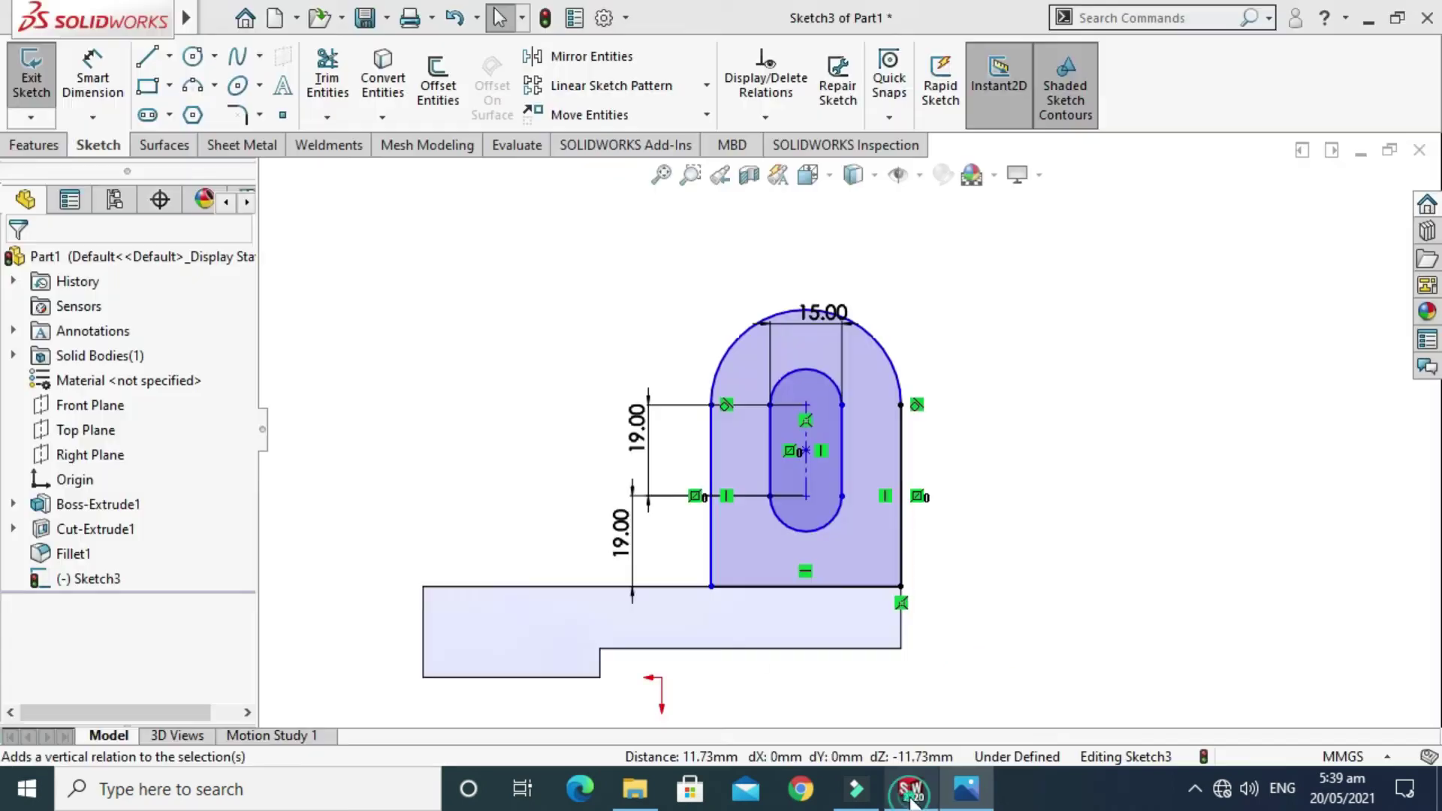
left_click(92, 71)
scroll(702, 385, "down", 2)
left_click(932, 351)
left_click(1050, 301)
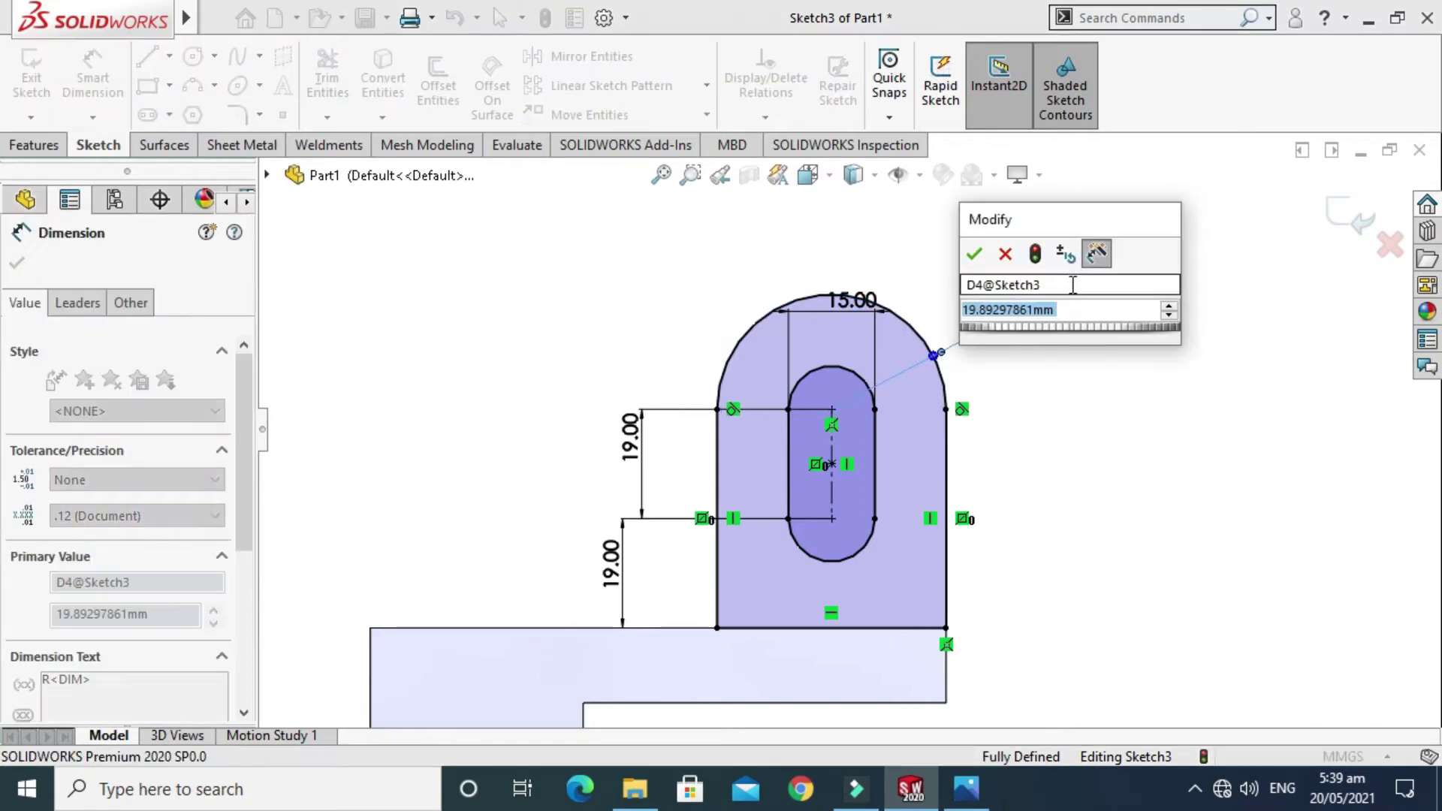
type("19")
key("Return")
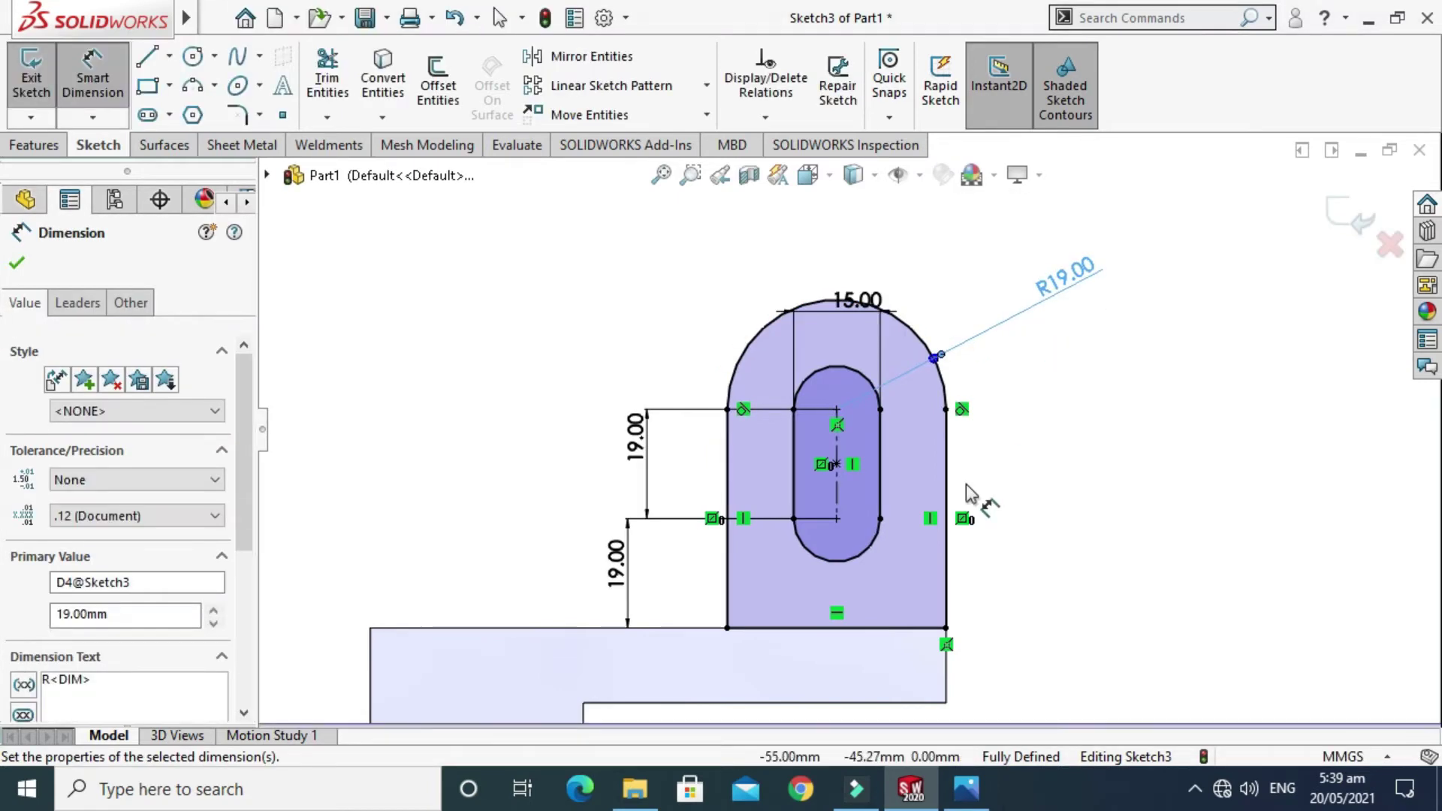
scroll(966, 498, "down", 1)
left_click(826, 659)
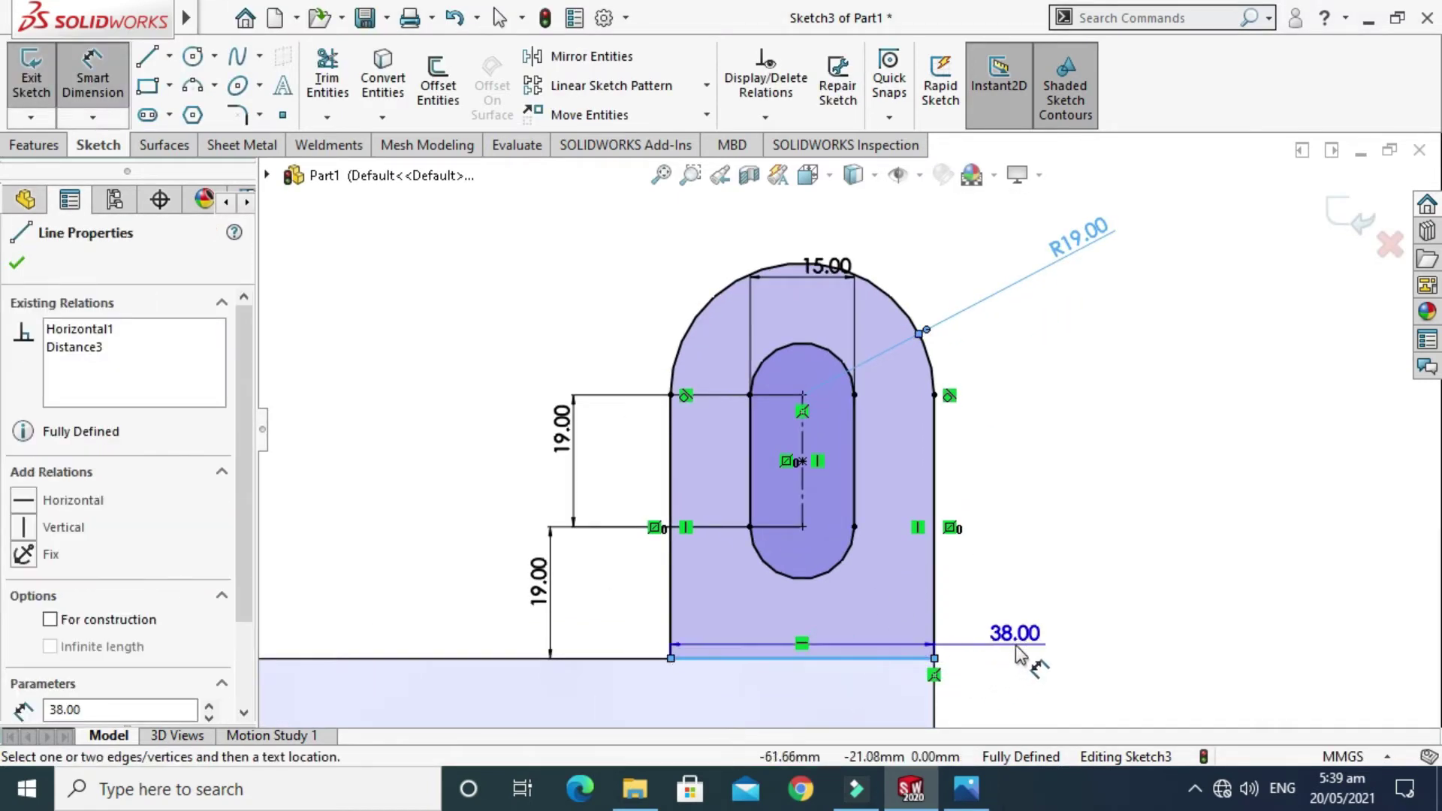
left_click(1031, 673)
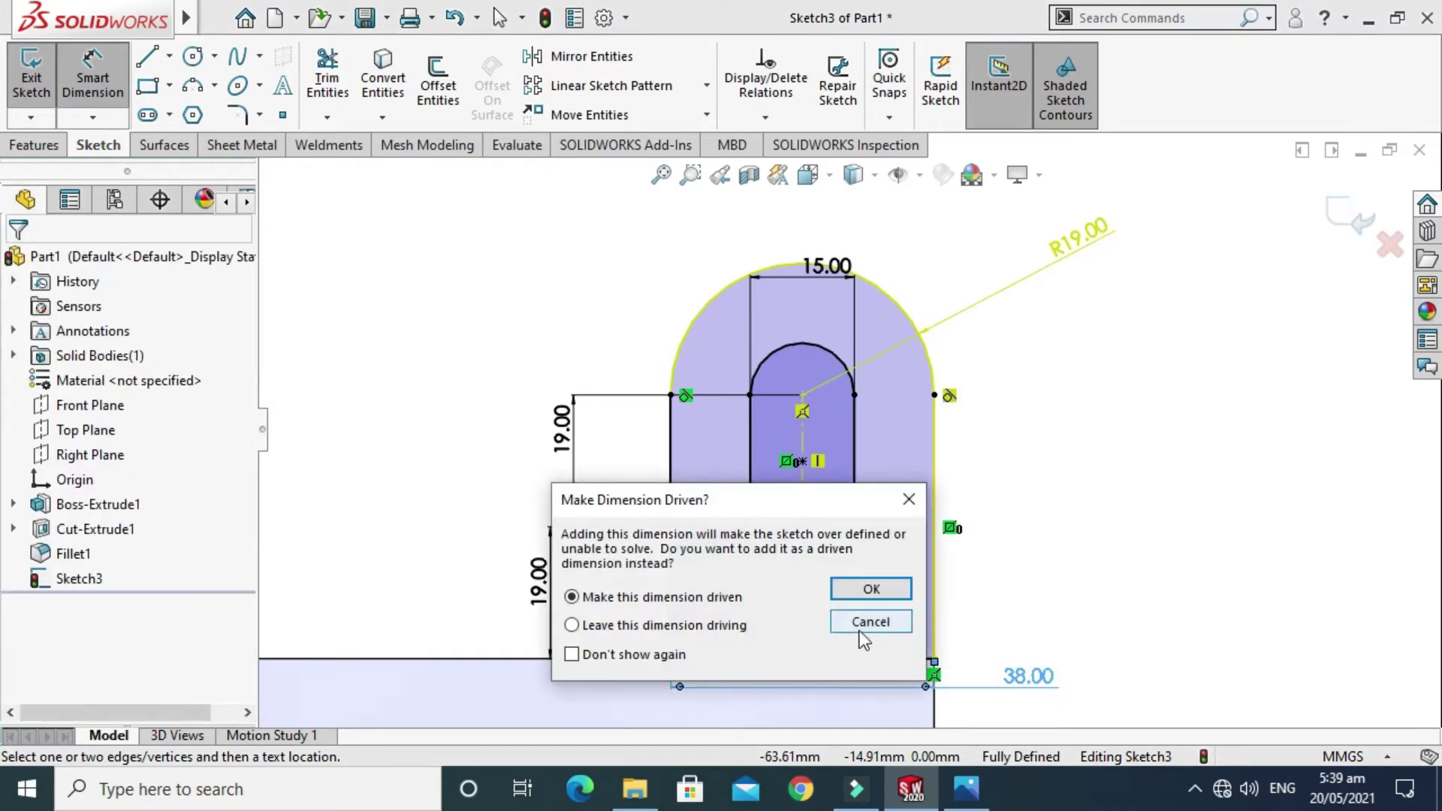
left_click(857, 625)
scroll(969, 571, "up", 4)
scroll(887, 443, "down", 3)
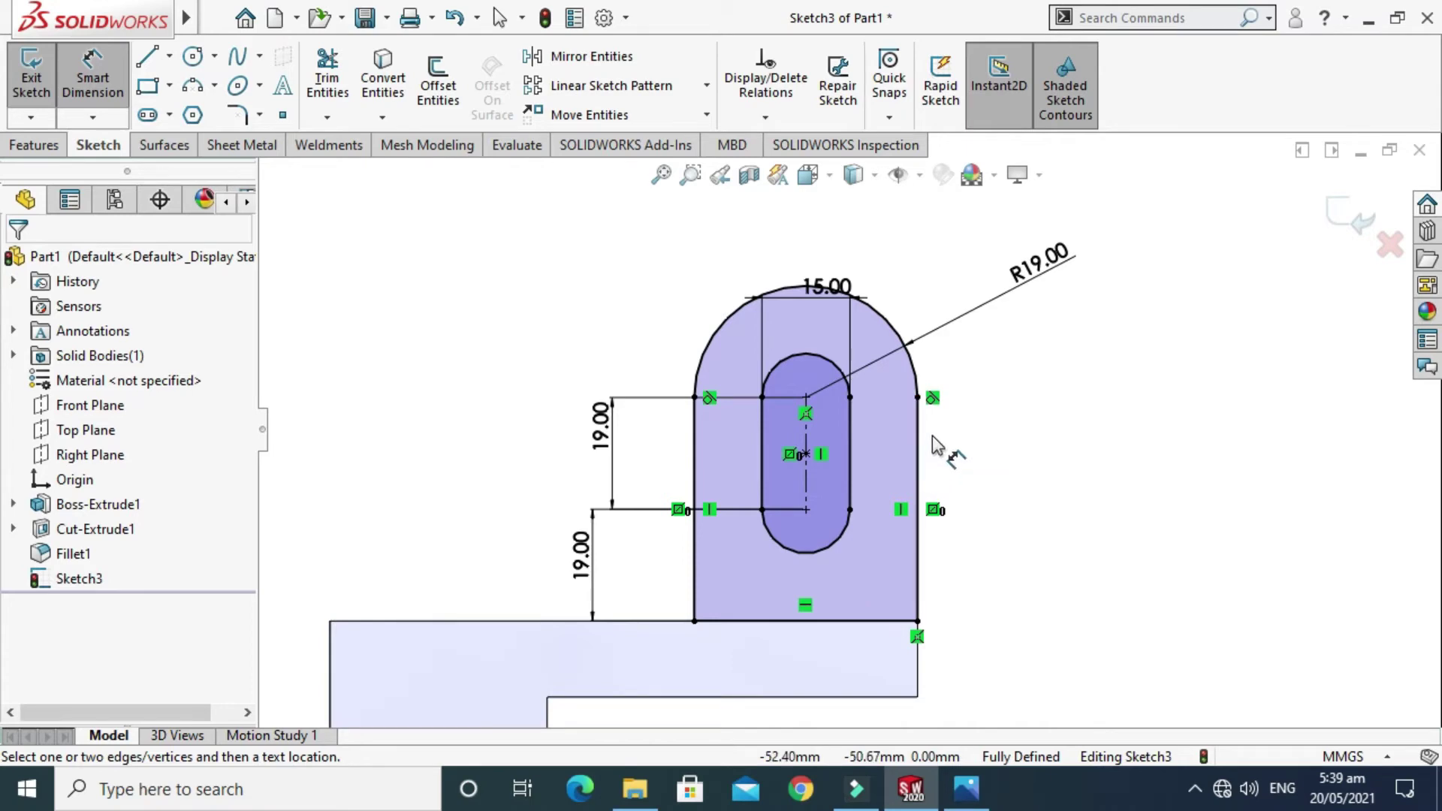
Step: Extrude the slotted lug sketch as a 19 mm blind boss, with its direction reversed so it stands over the base
scroll(935, 449, "up", 2)
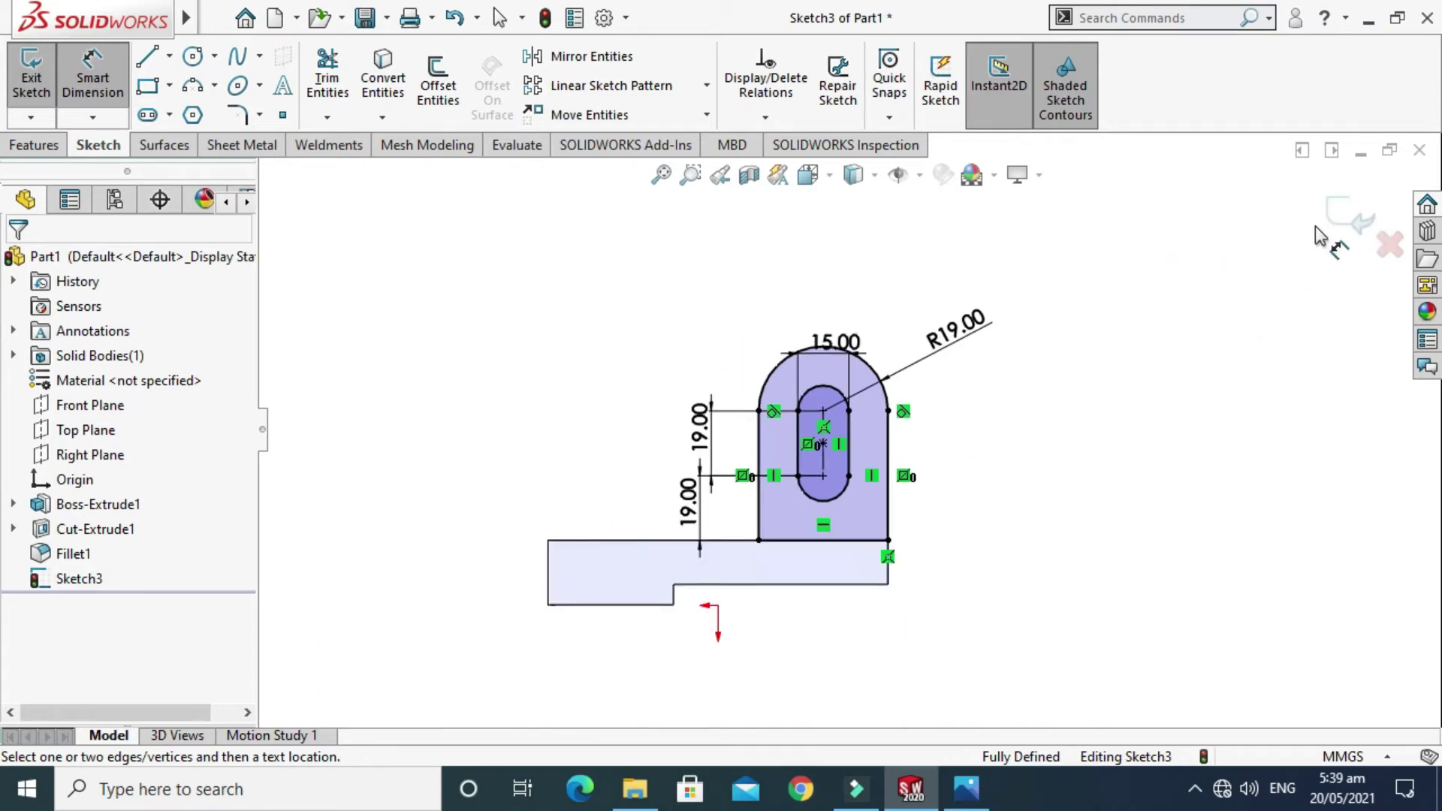
left_click(1352, 230)
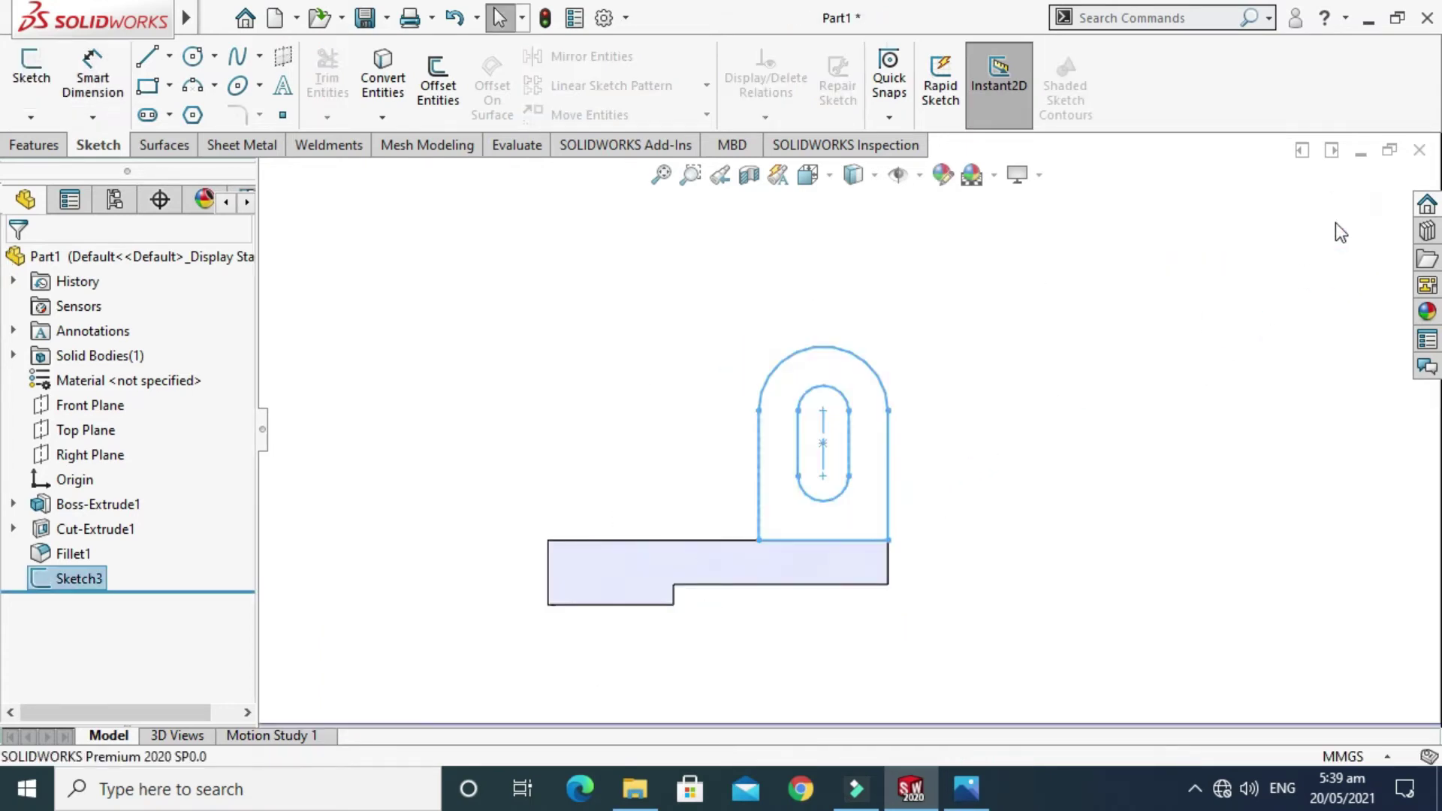
left_click(42, 144)
left_click(45, 93)
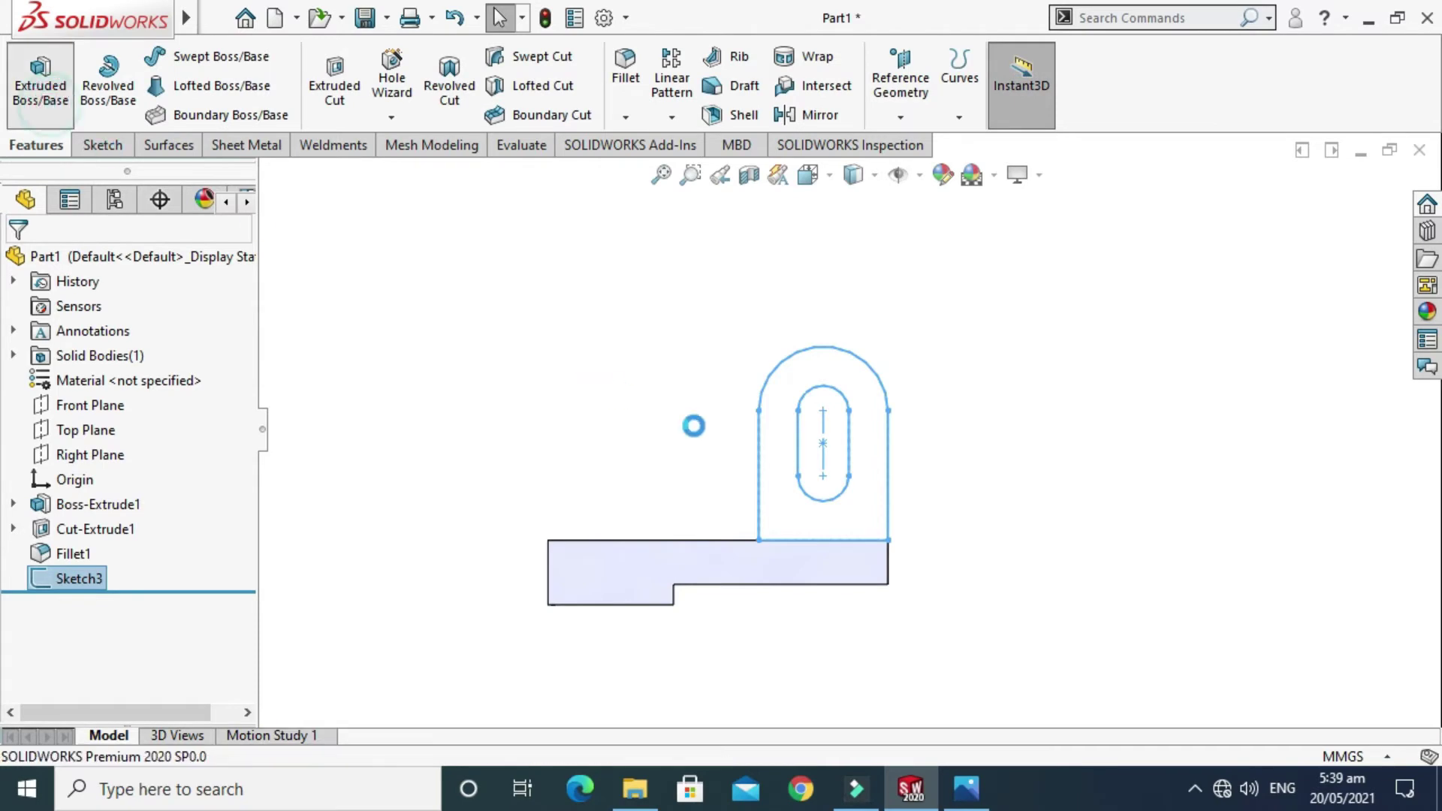
right_click(1033, 323)
mouse_move(1127, 201)
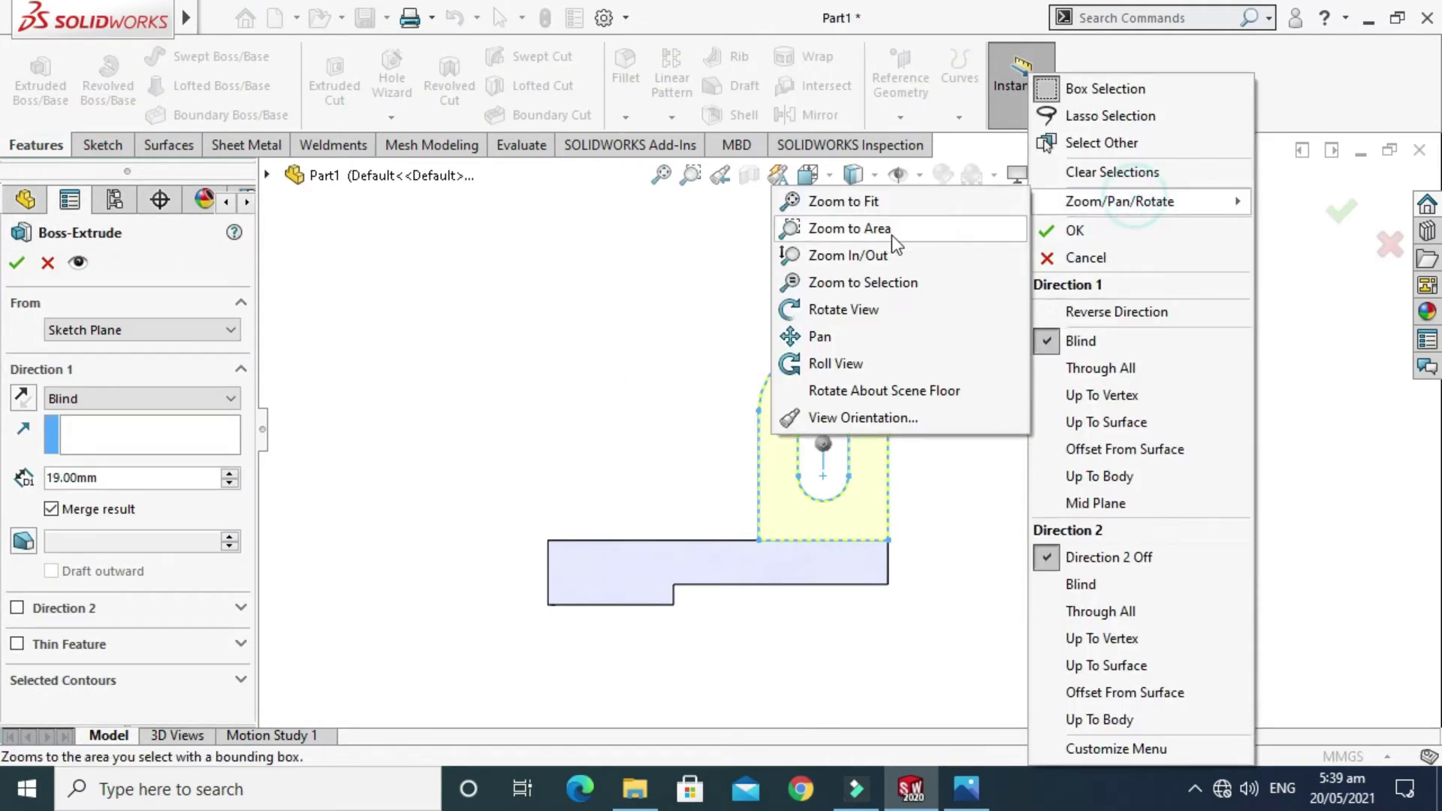
left_click(884, 324)
left_click_drag(917, 338, 759, 546)
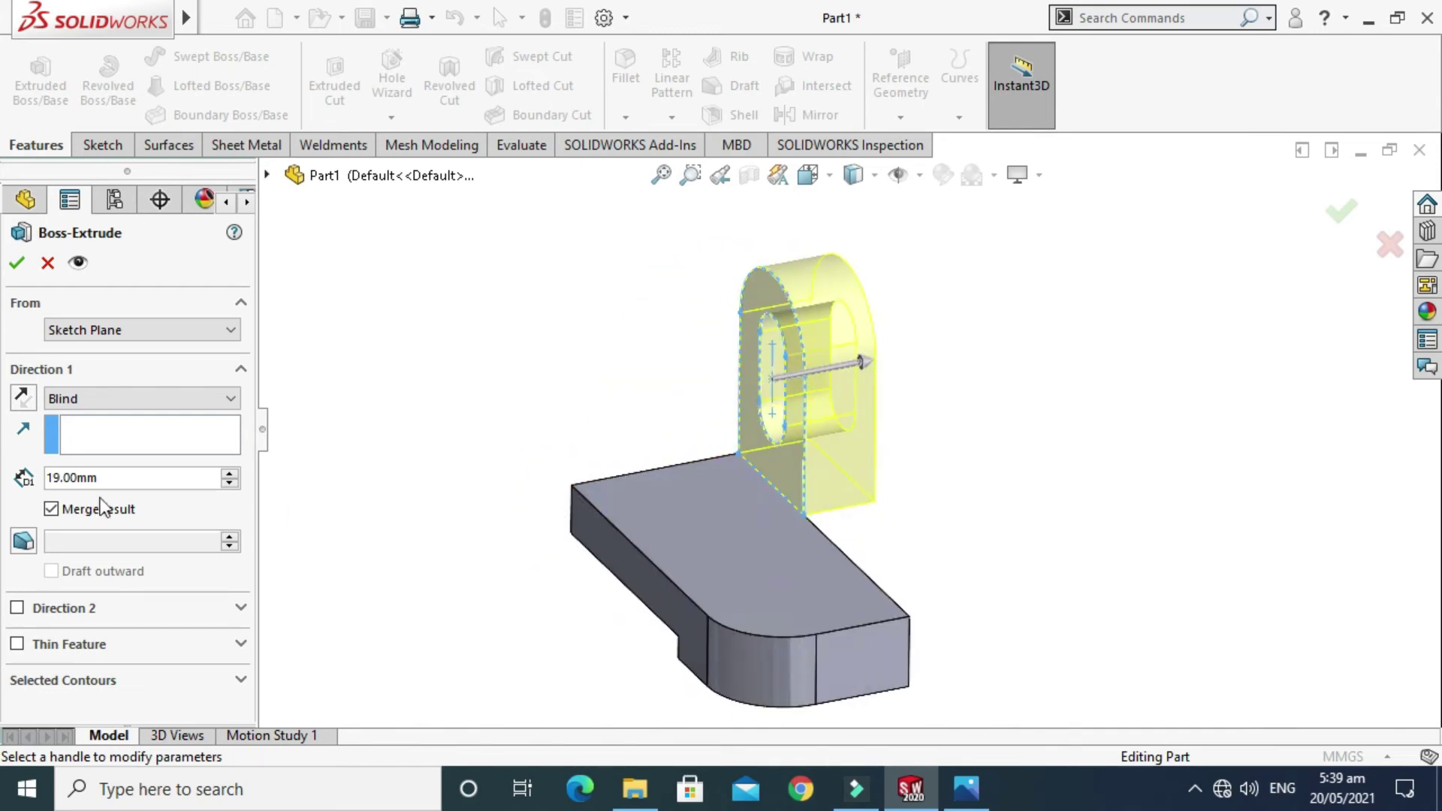
left_click(15, 406)
left_click_drag(521, 606, 527, 573)
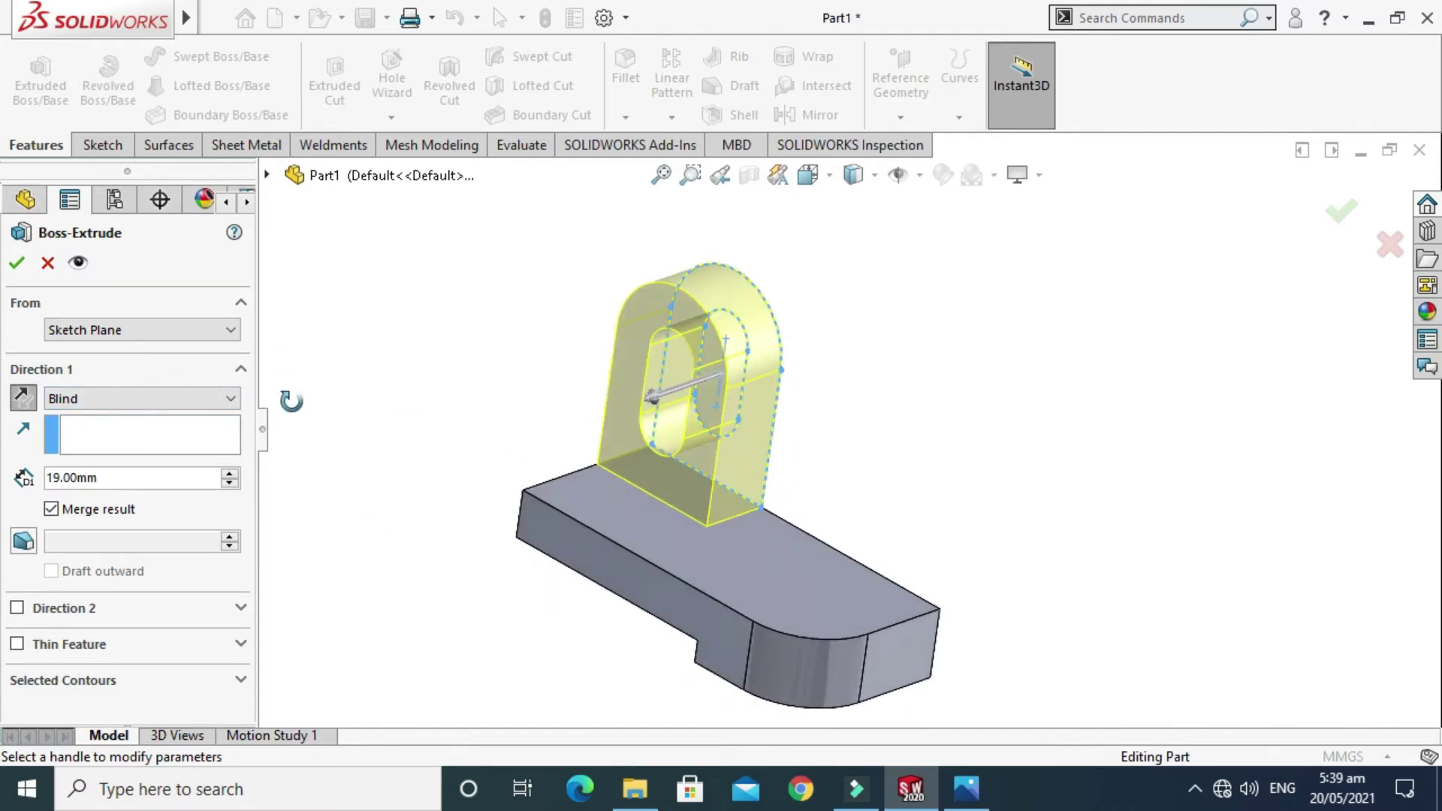
left_click(966, 788)
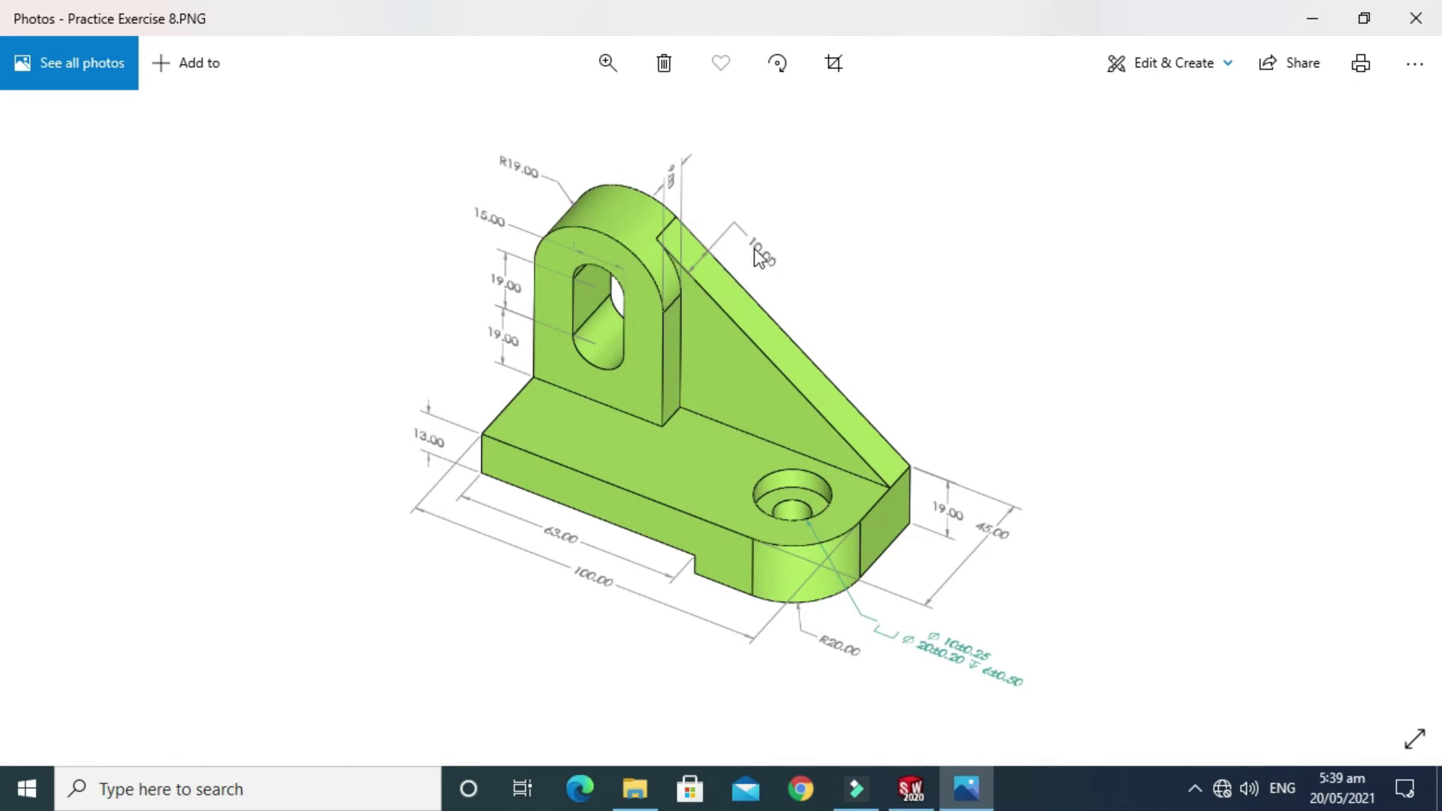
left_click(909, 790)
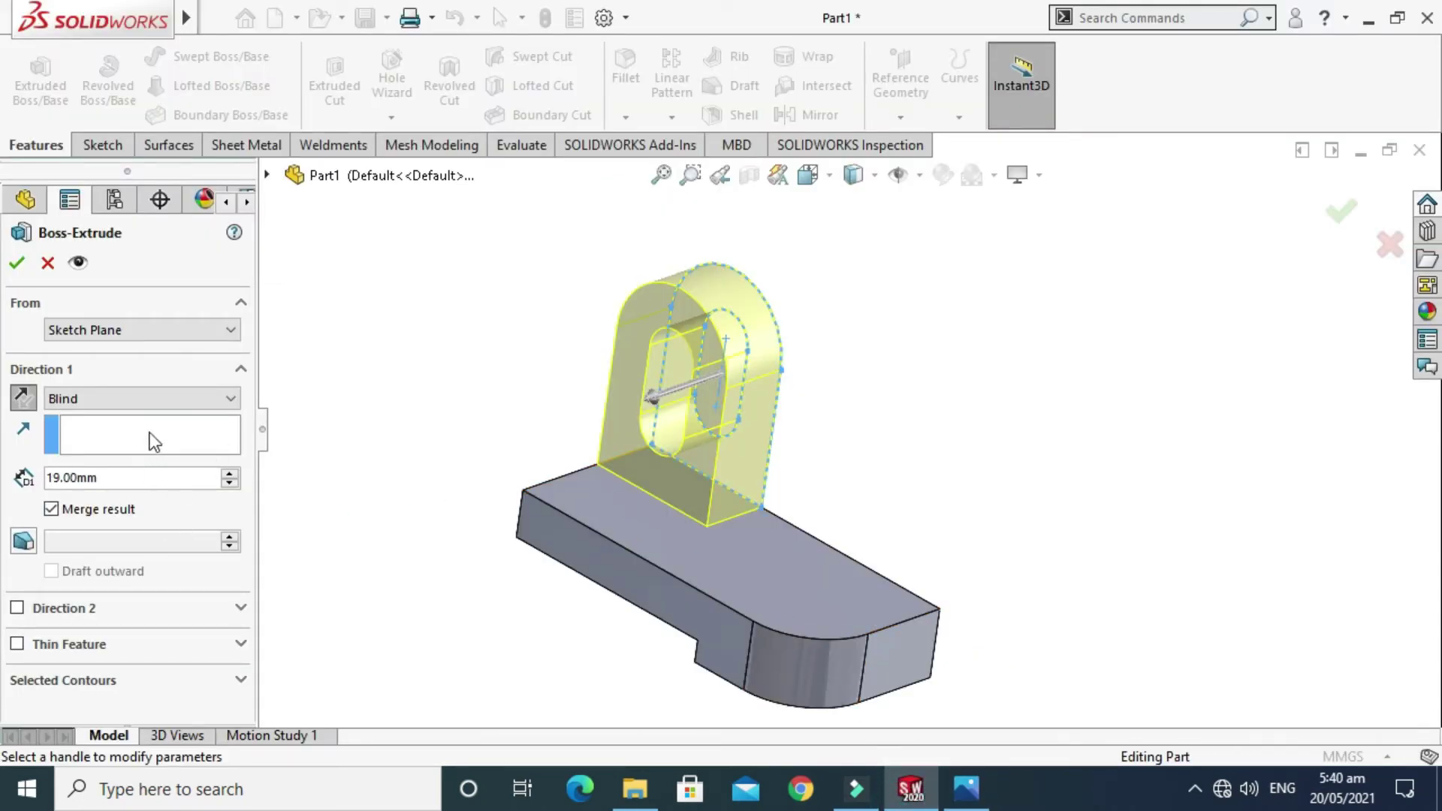
left_click(18, 264)
Step: Check the rib in the reference image and start a sketch on the bracket's flat back face, viewed straight on
right_click(935, 315)
left_click(1013, 393)
left_click_drag(1005, 386, 911, 461)
left_click(967, 789)
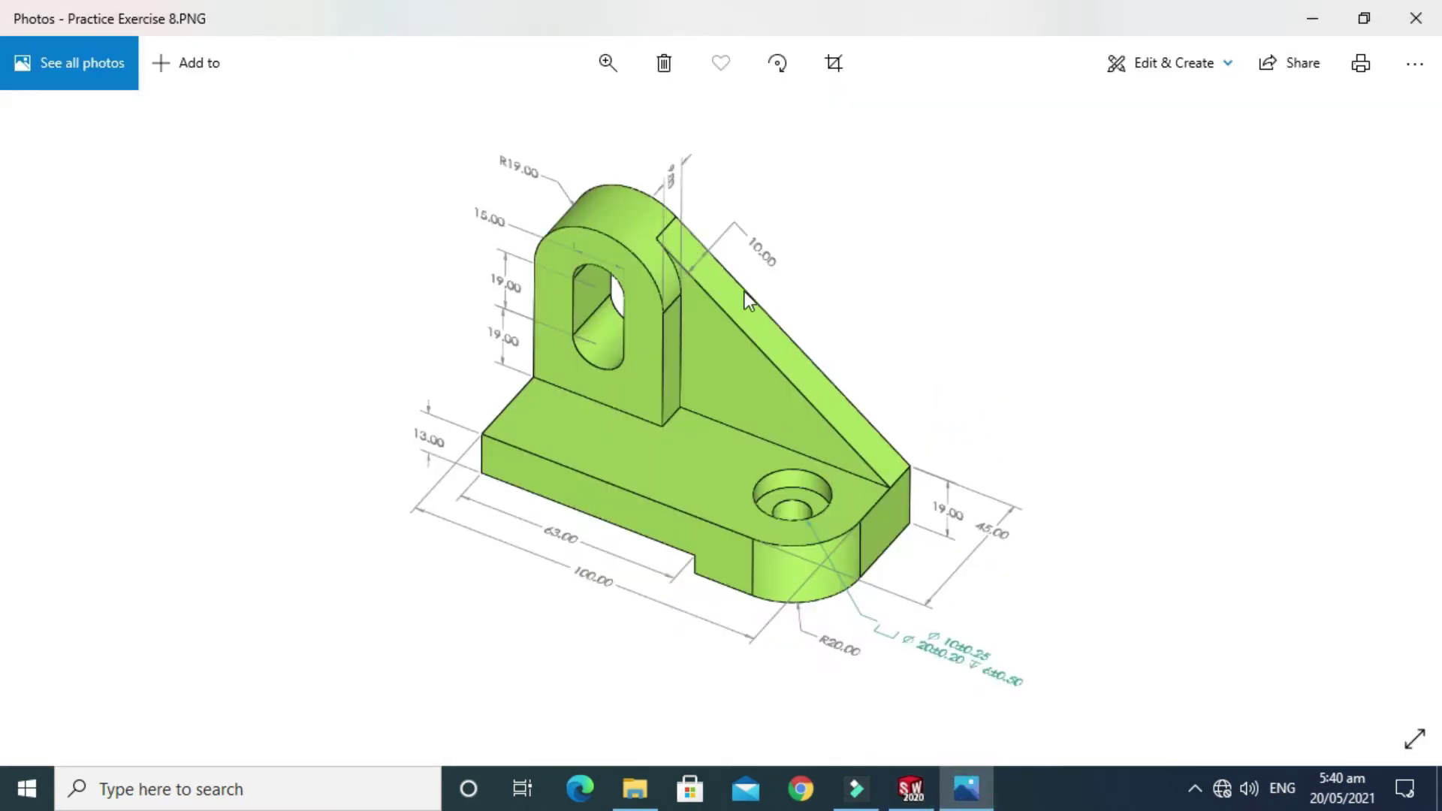
left_click(967, 788)
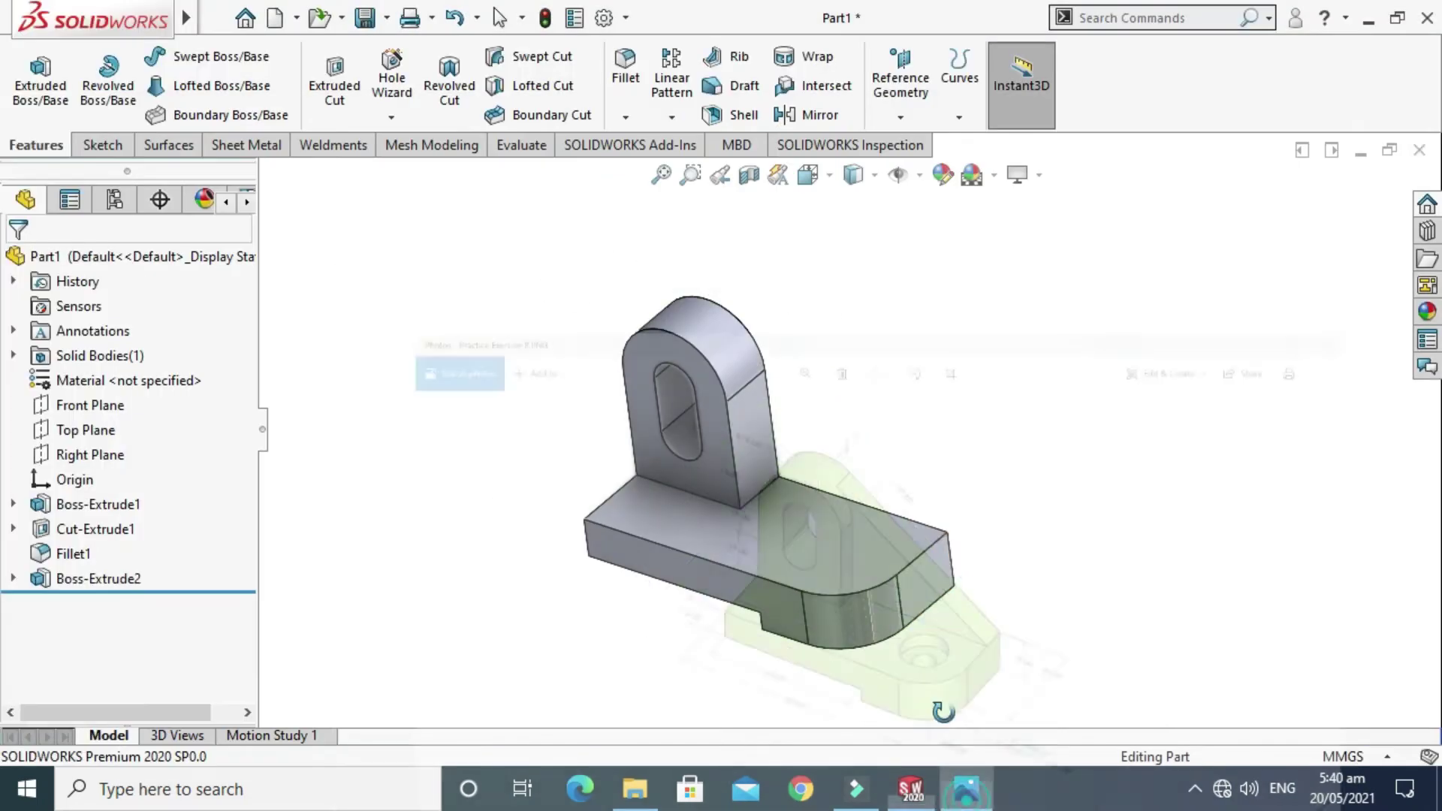
left_click_drag(1002, 490, 779, 515)
key("Escape")
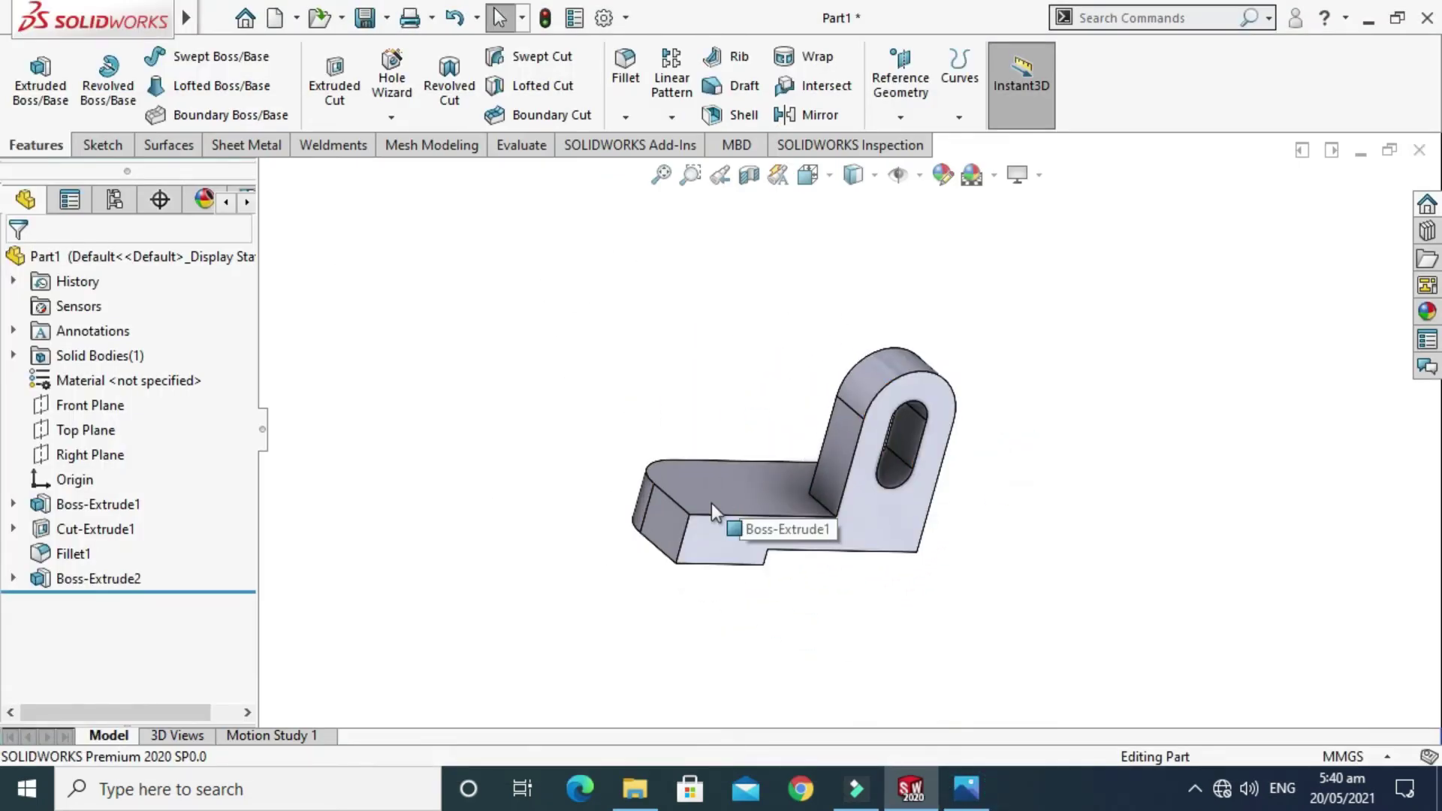
left_click(98, 146)
left_click(36, 75)
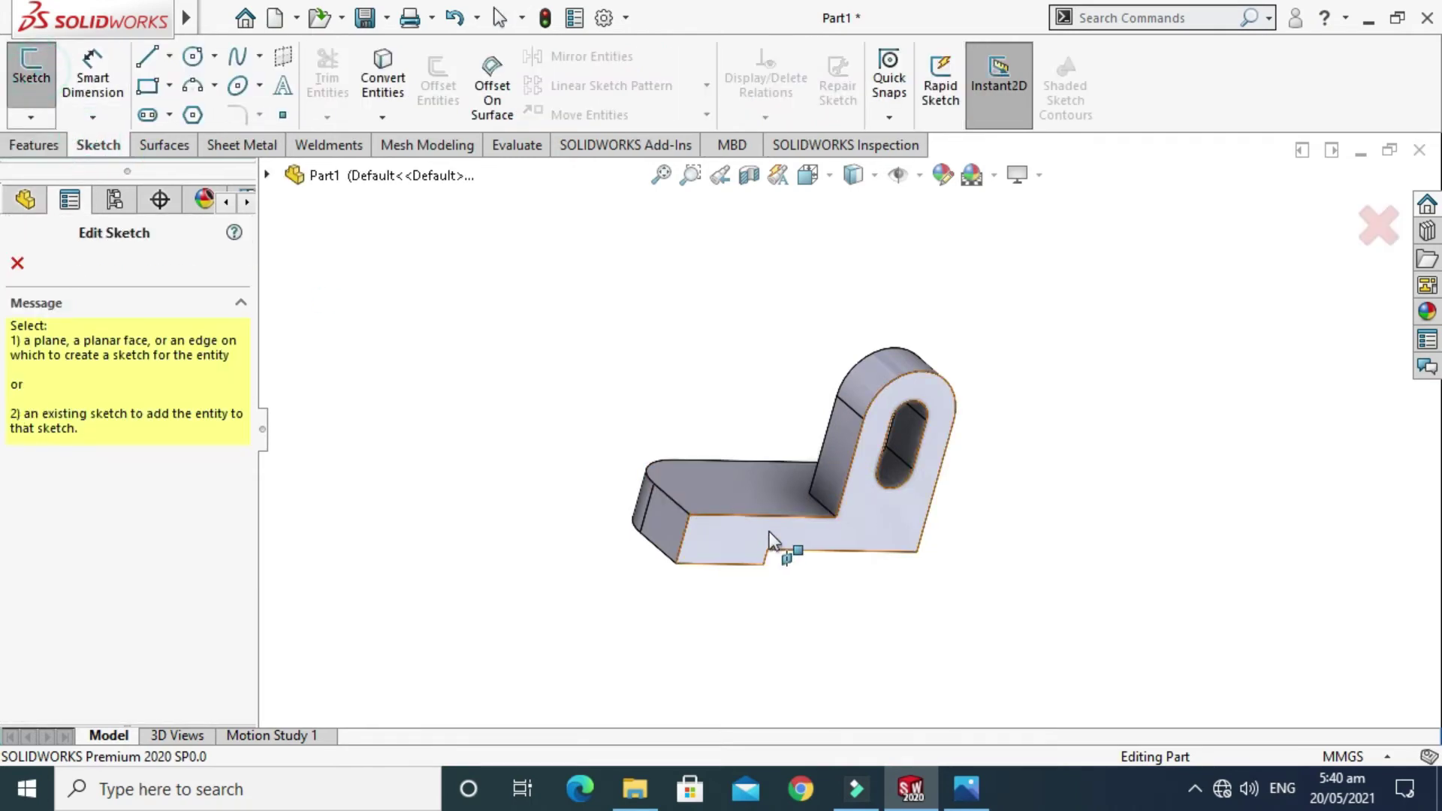
left_click(774, 544)
left_click(809, 175)
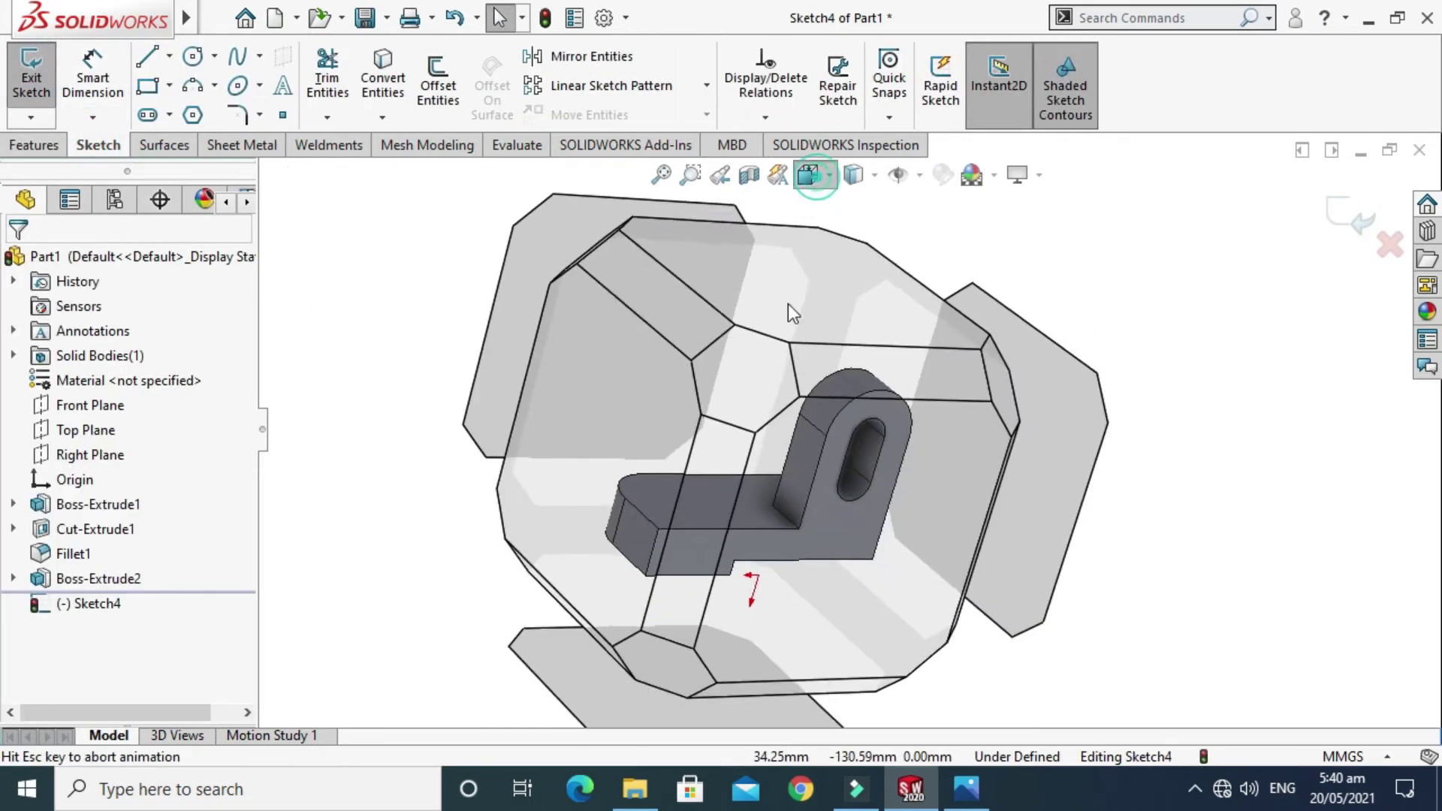
left_click(764, 526)
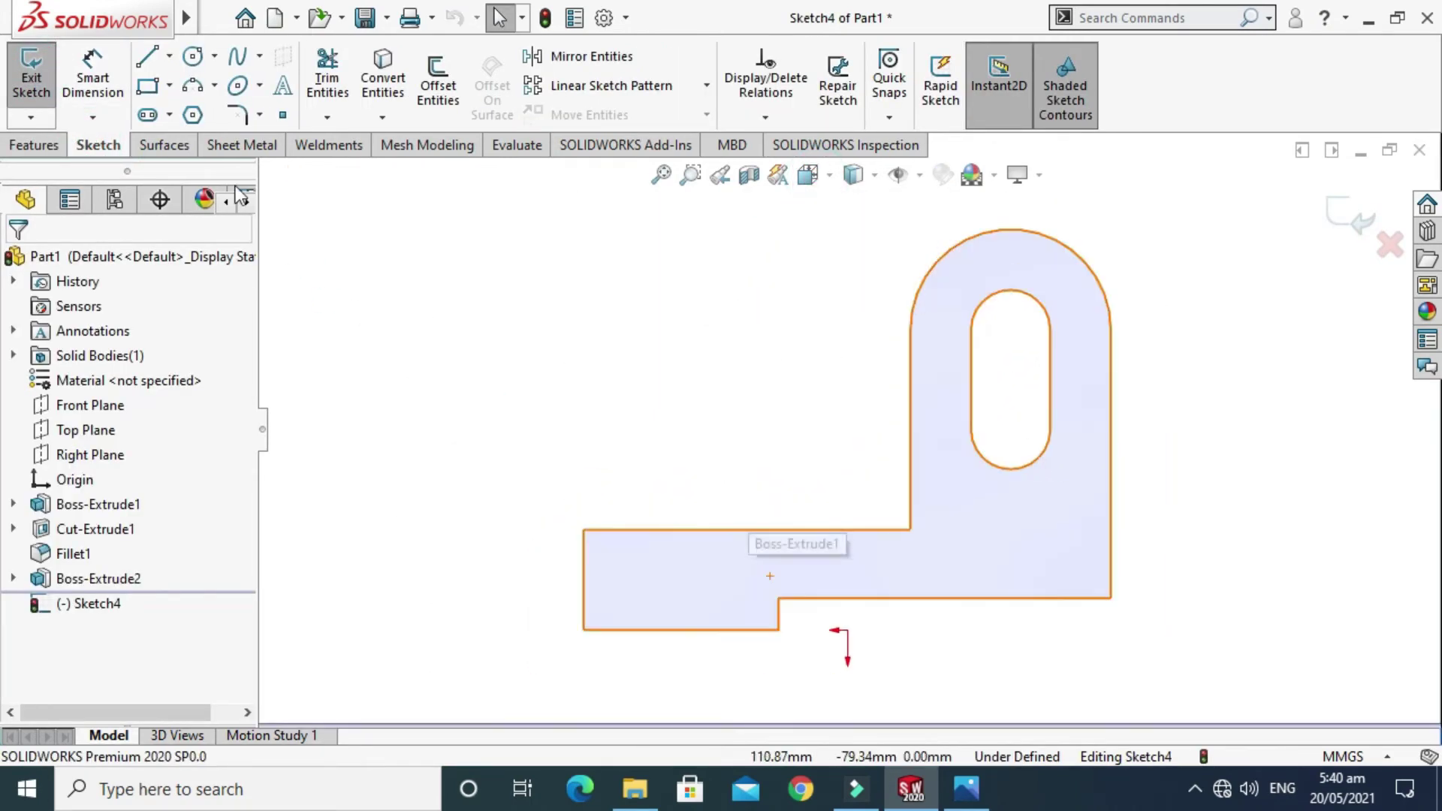
Step: Sketch a sloped line from the lug's rounded top down to the upper corner of the base's far end
left_click(148, 57)
left_click(950, 252)
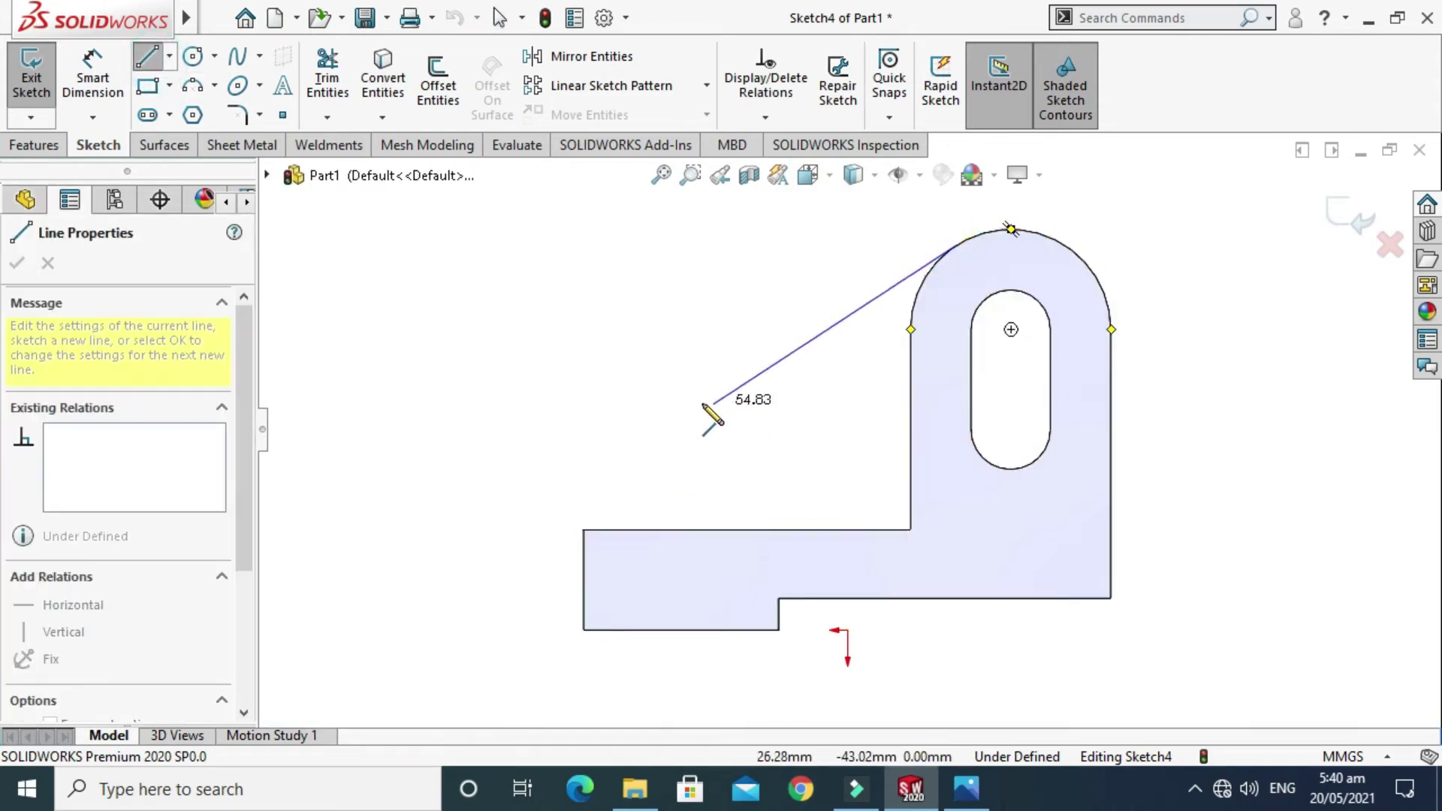
left_click(583, 529)
key("Escape")
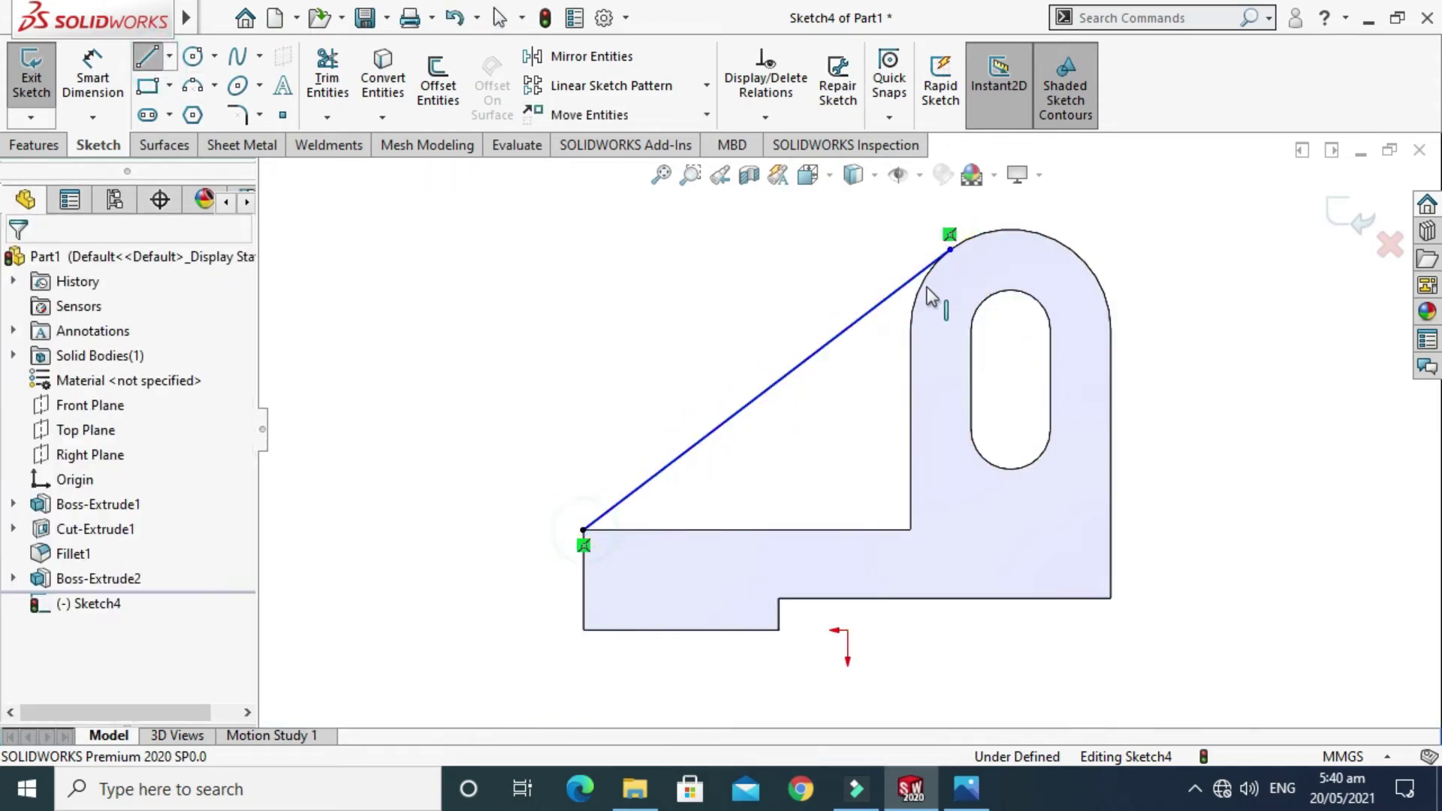
Step: Make the sloped line tangent to the lug's rounded outer edge
scroll(932, 289, "down", 3)
left_click(822, 347)
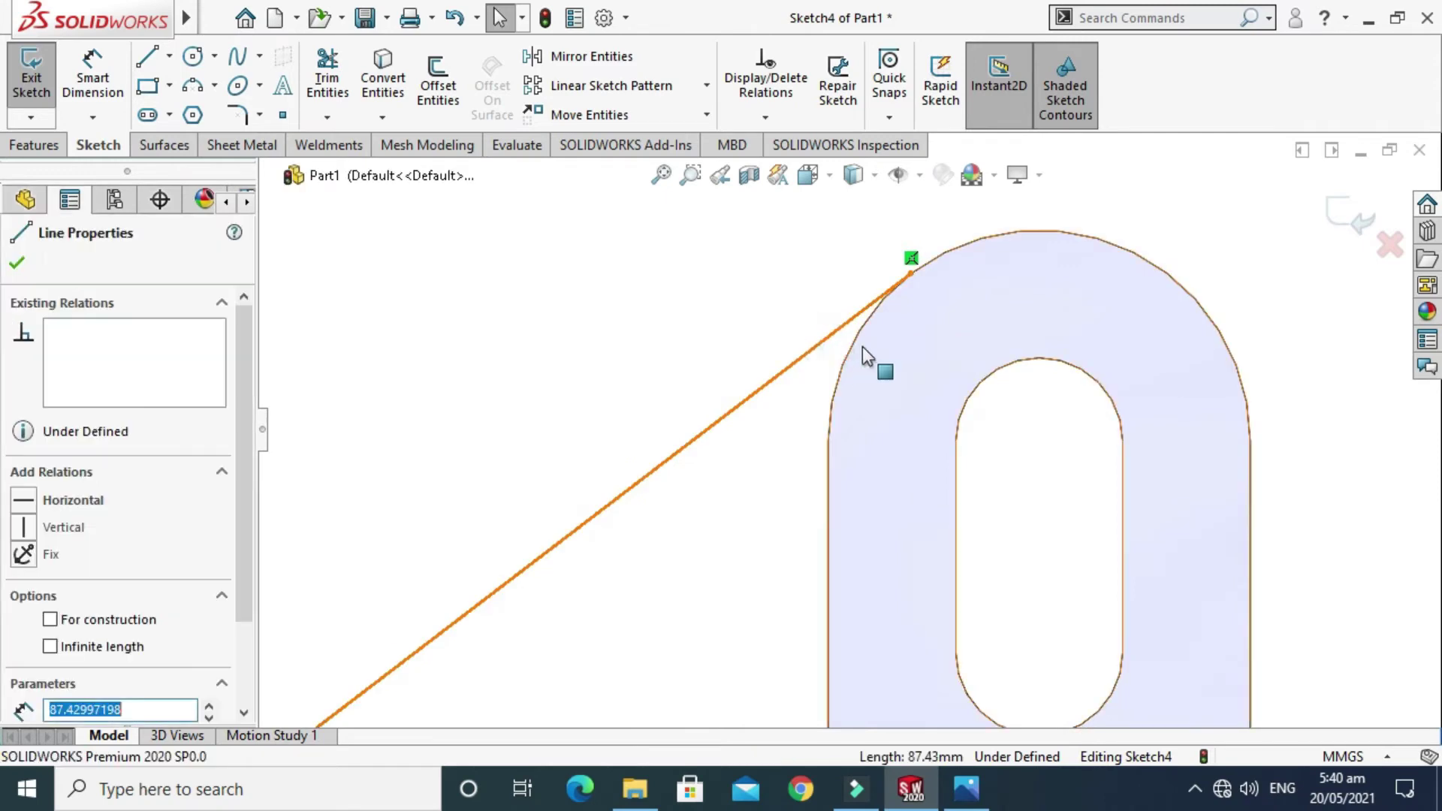
left_click(857, 340, "ctrl")
left_click(919, 241)
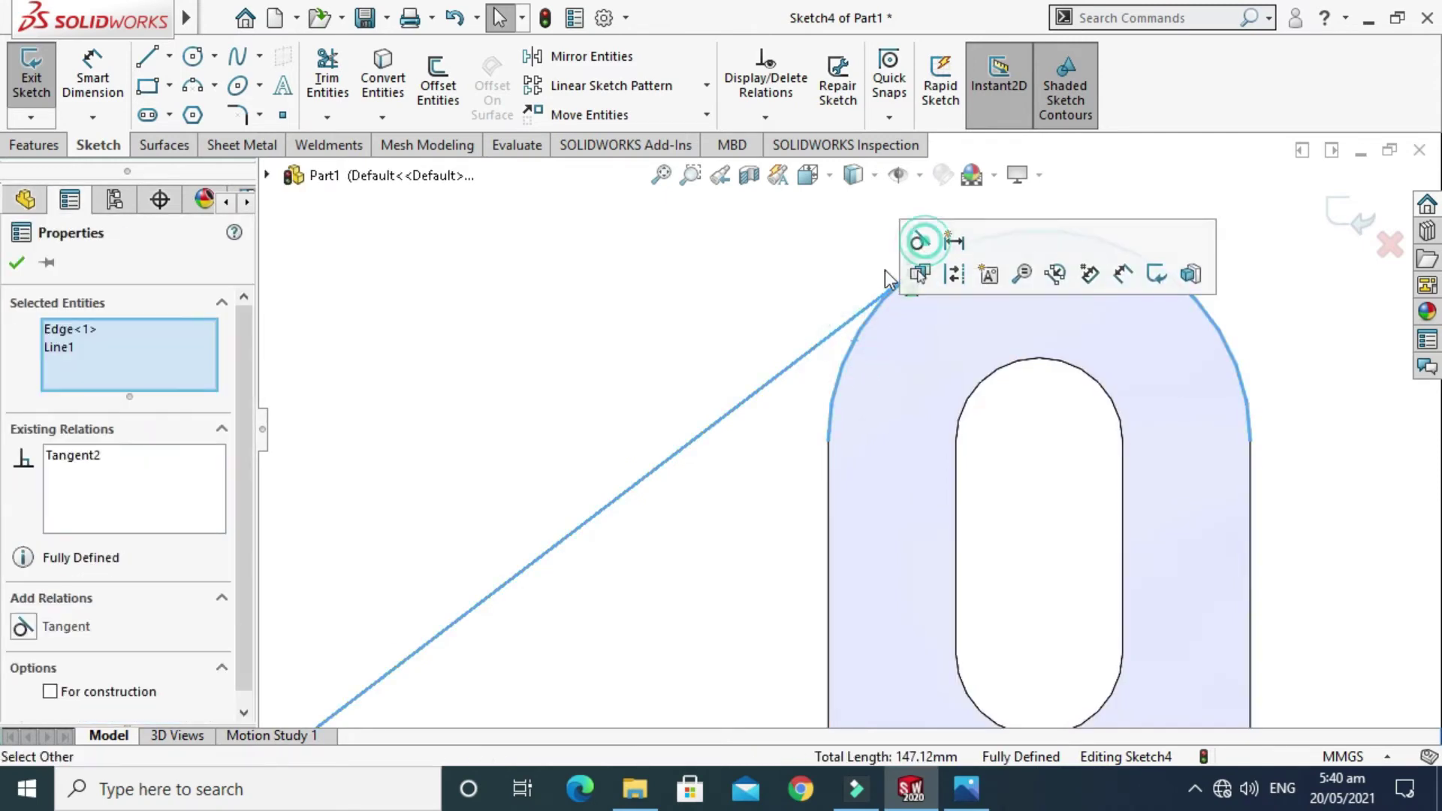
scroll(857, 300, "up", 3)
left_click(16, 262)
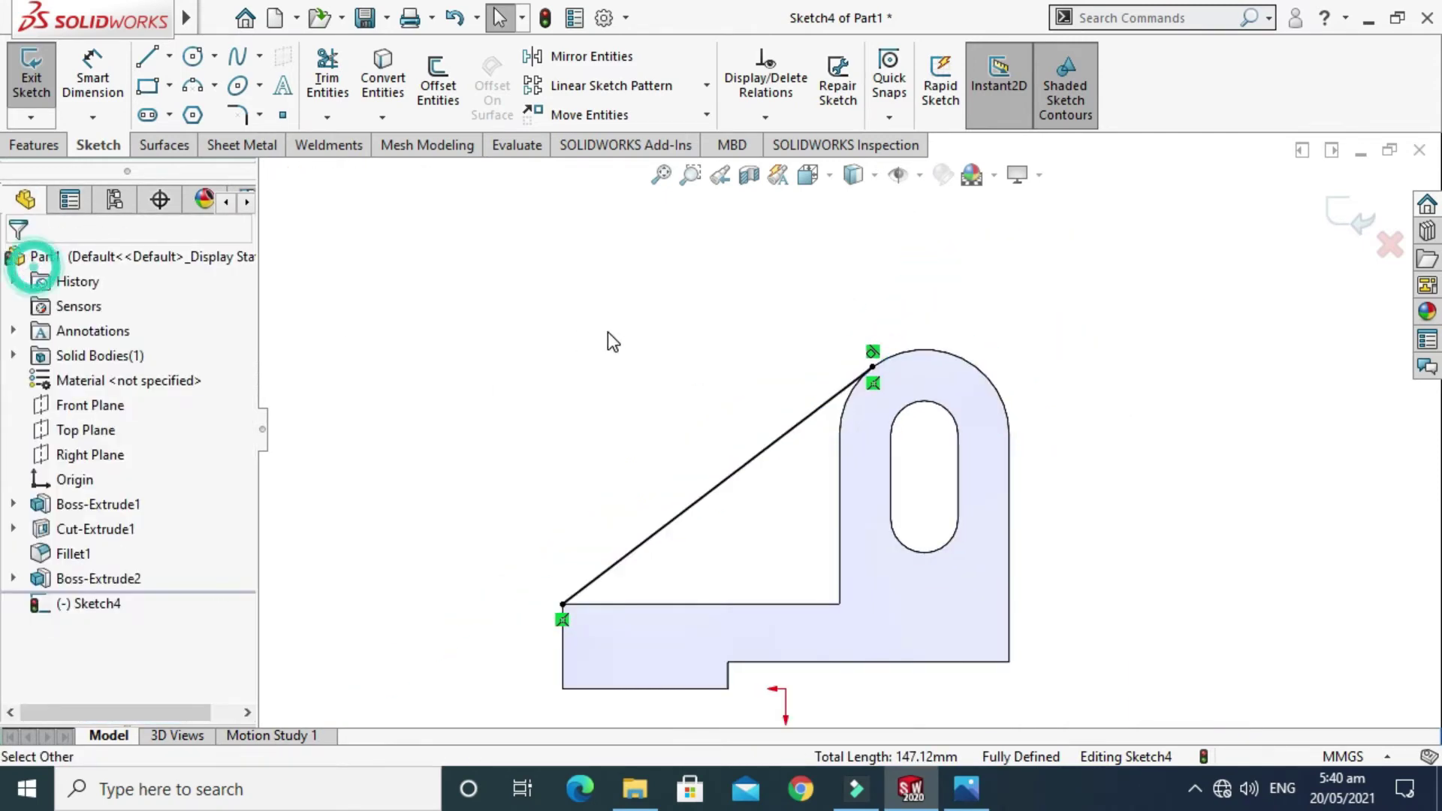
Step: Create a 10 mm thick rib from the sloped line, thickened on the second side and with the material side flipped
scroll(611, 337, "up", 2)
right_click(625, 289)
mouse_move(709, 334)
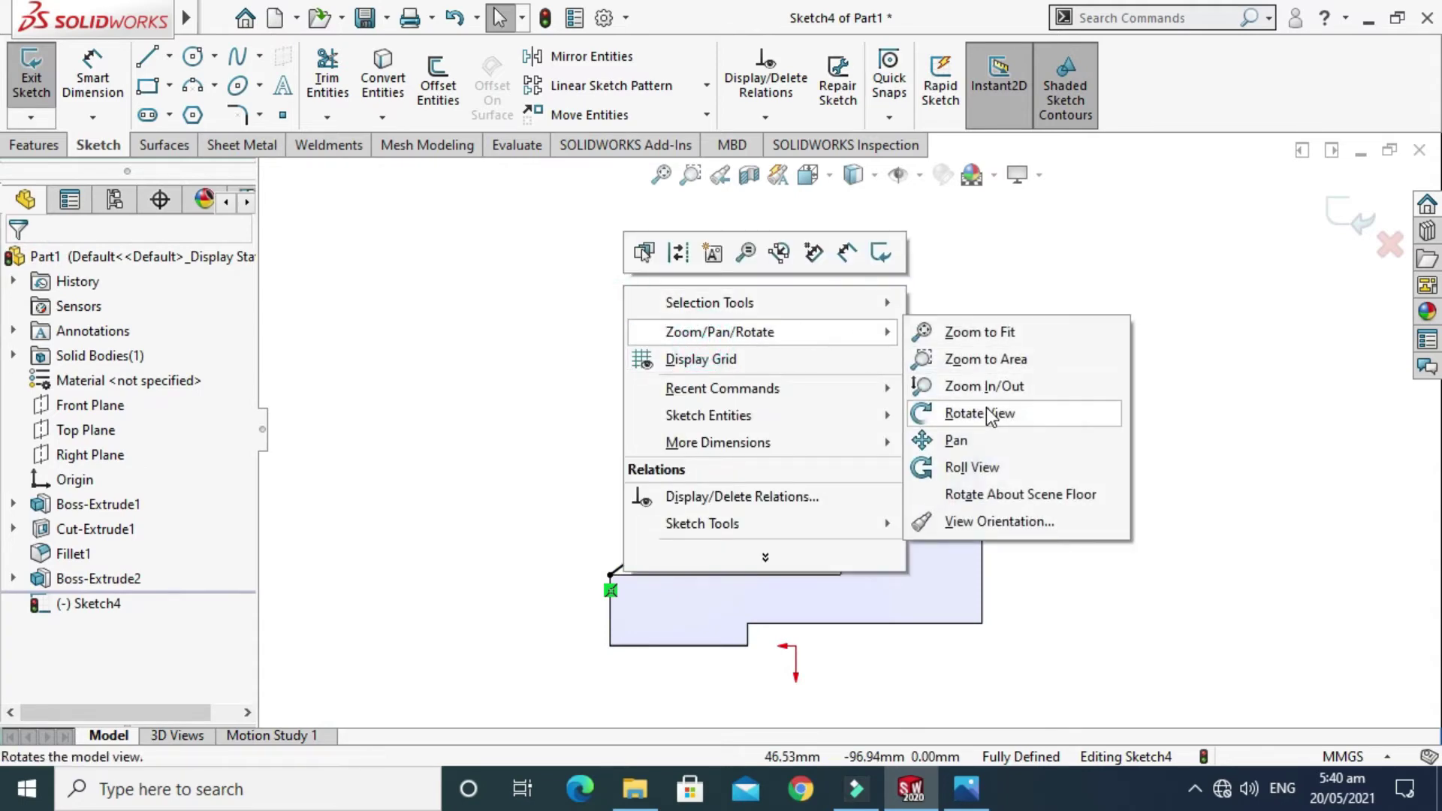
left_click(969, 409)
left_click_drag(988, 403, 879, 510)
left_click(36, 146)
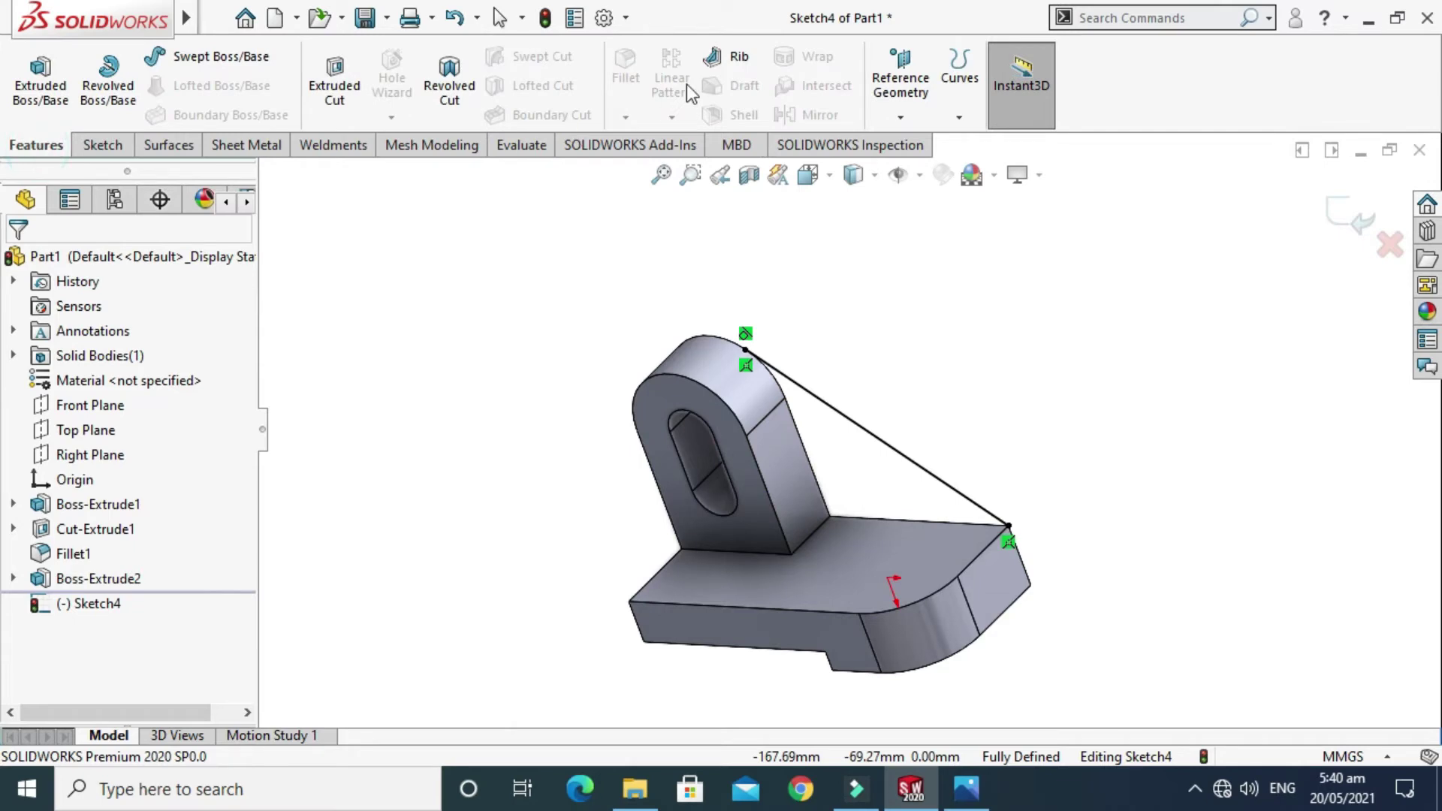
left_click(734, 59)
scroll(864, 435, "down", 3)
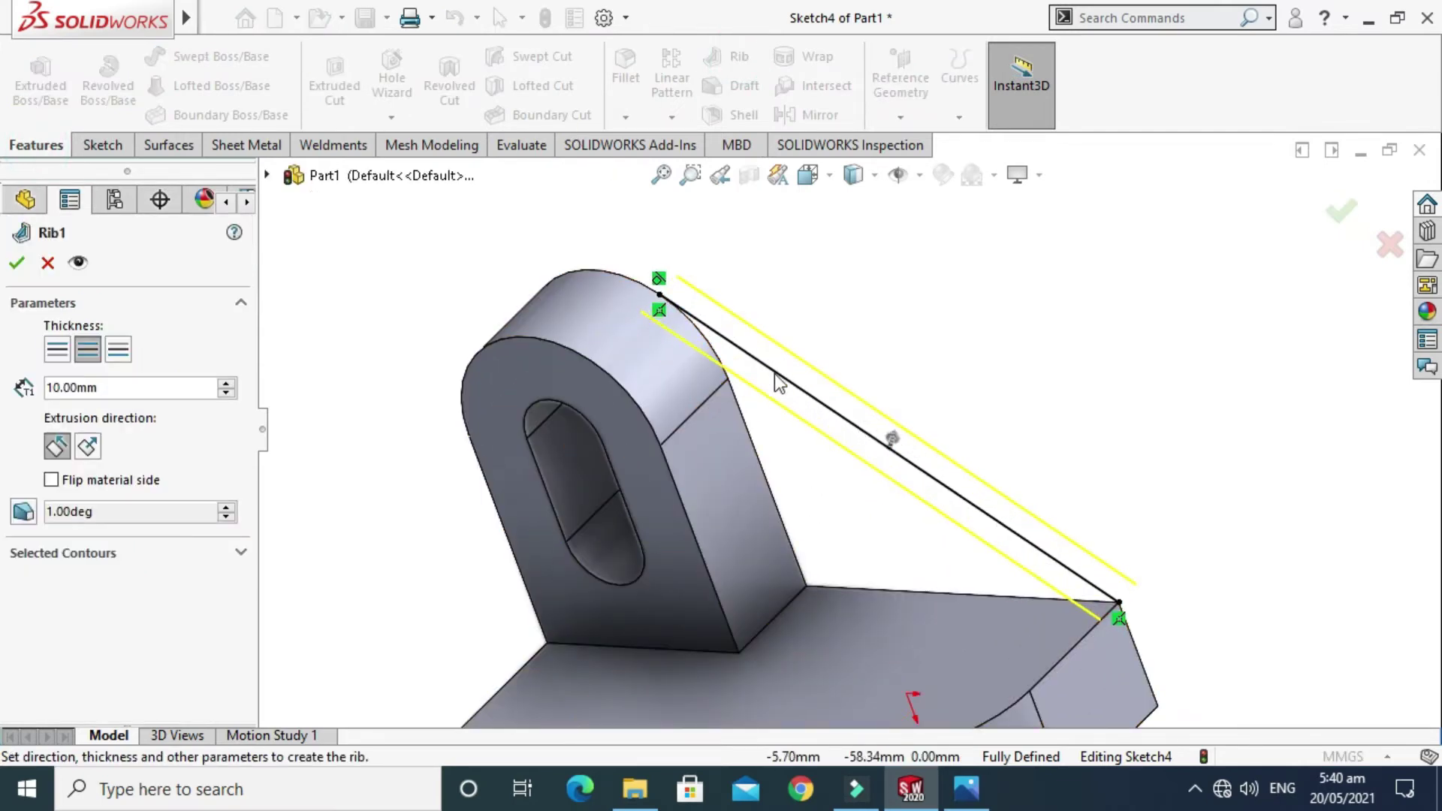
right_click(922, 264)
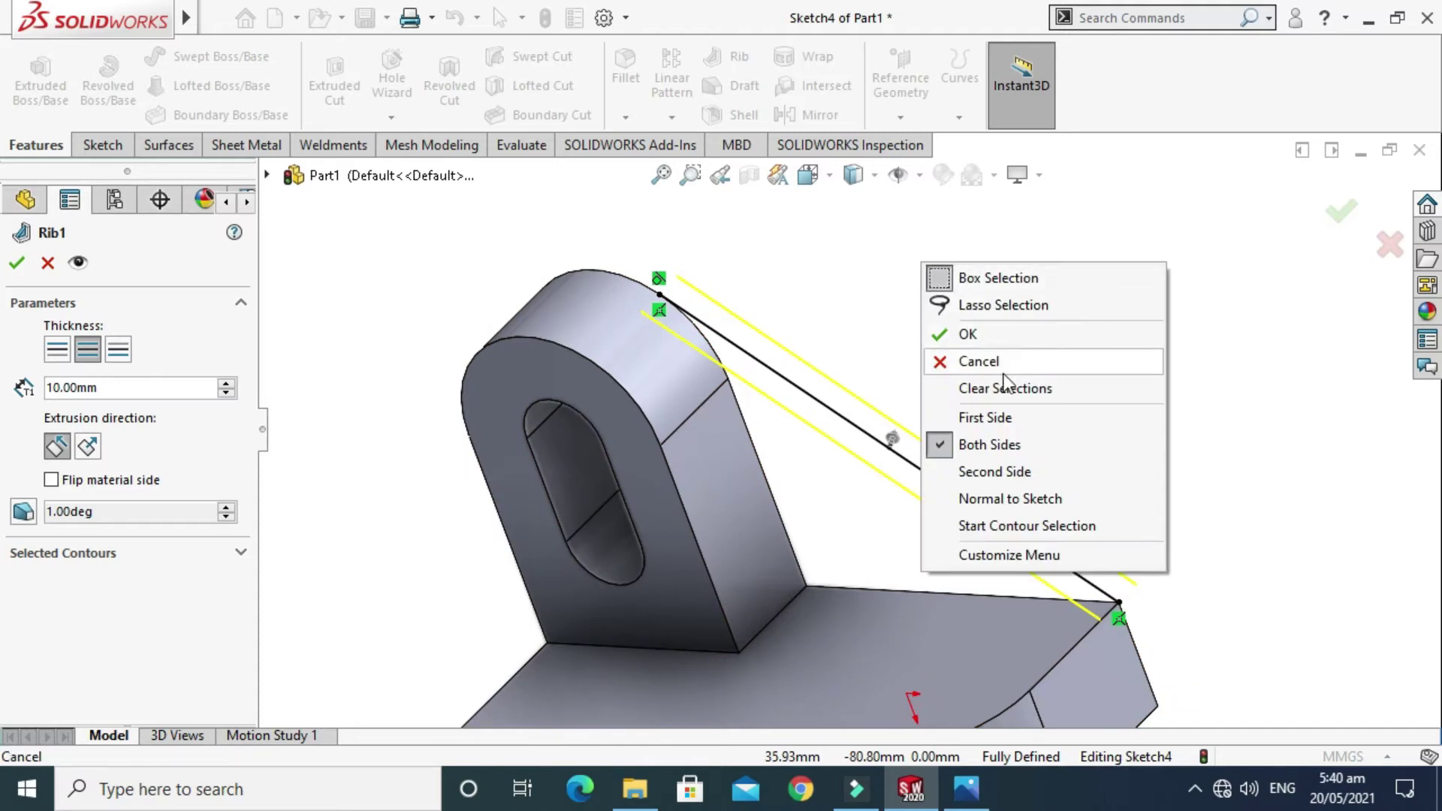
left_click(805, 263)
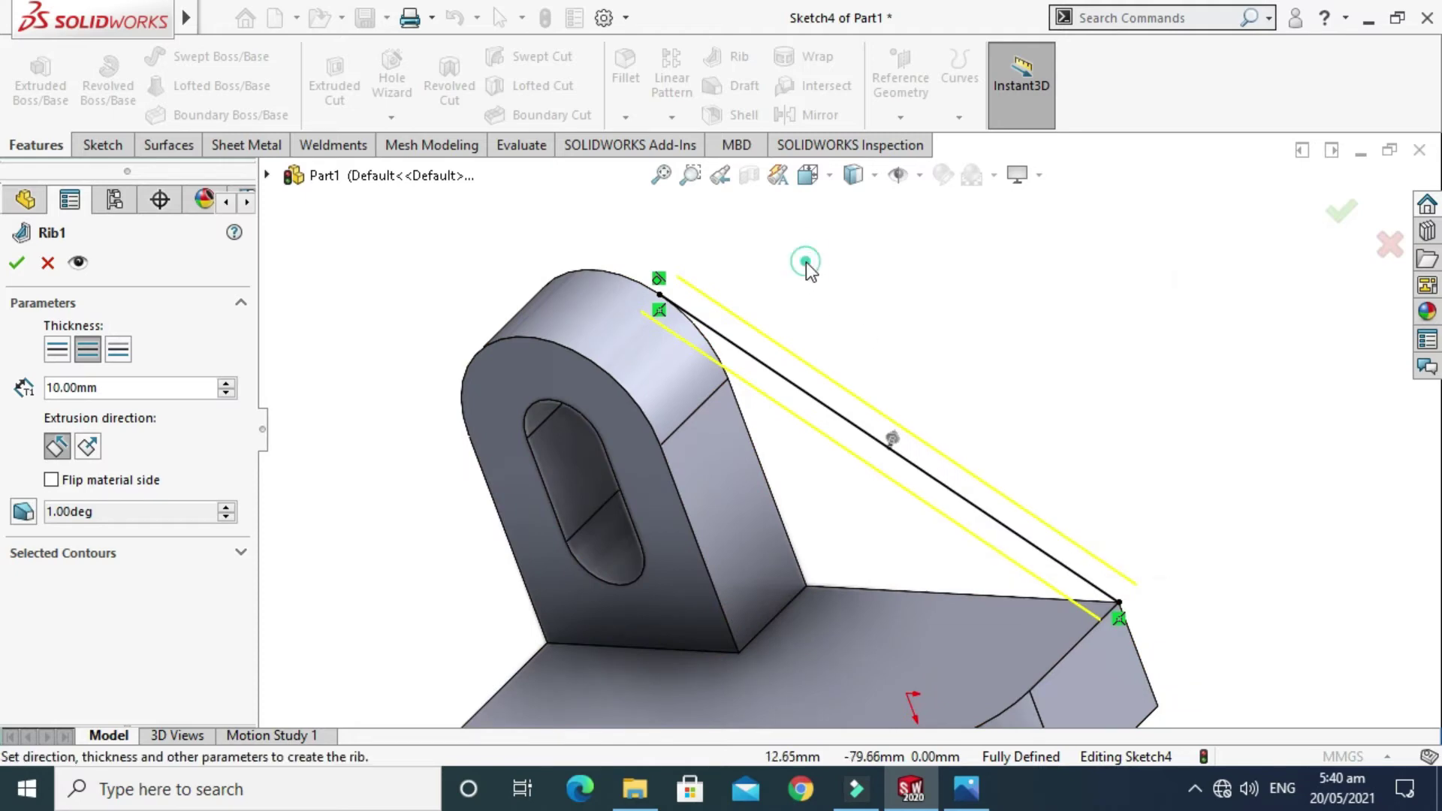
left_click(58, 350)
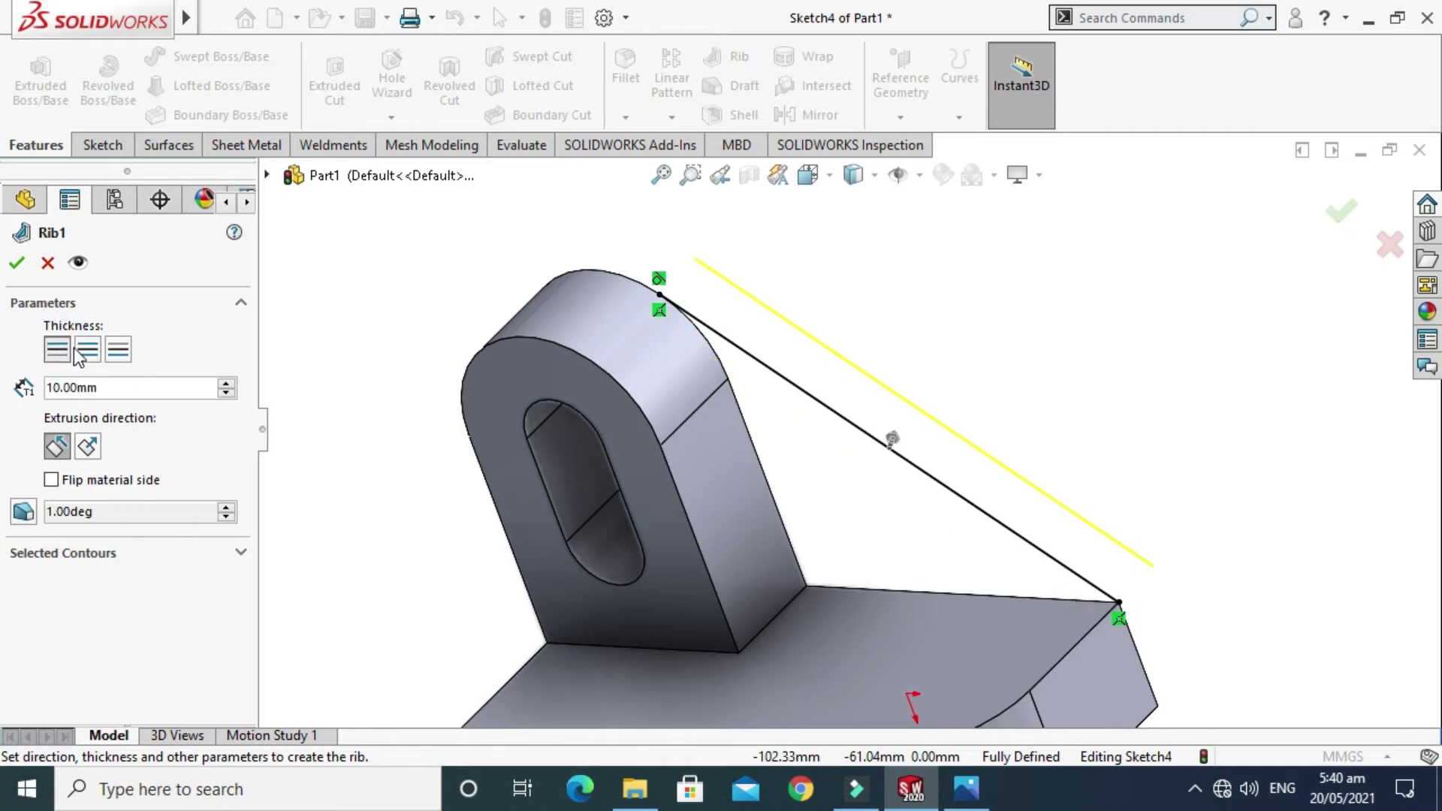
left_click(88, 350)
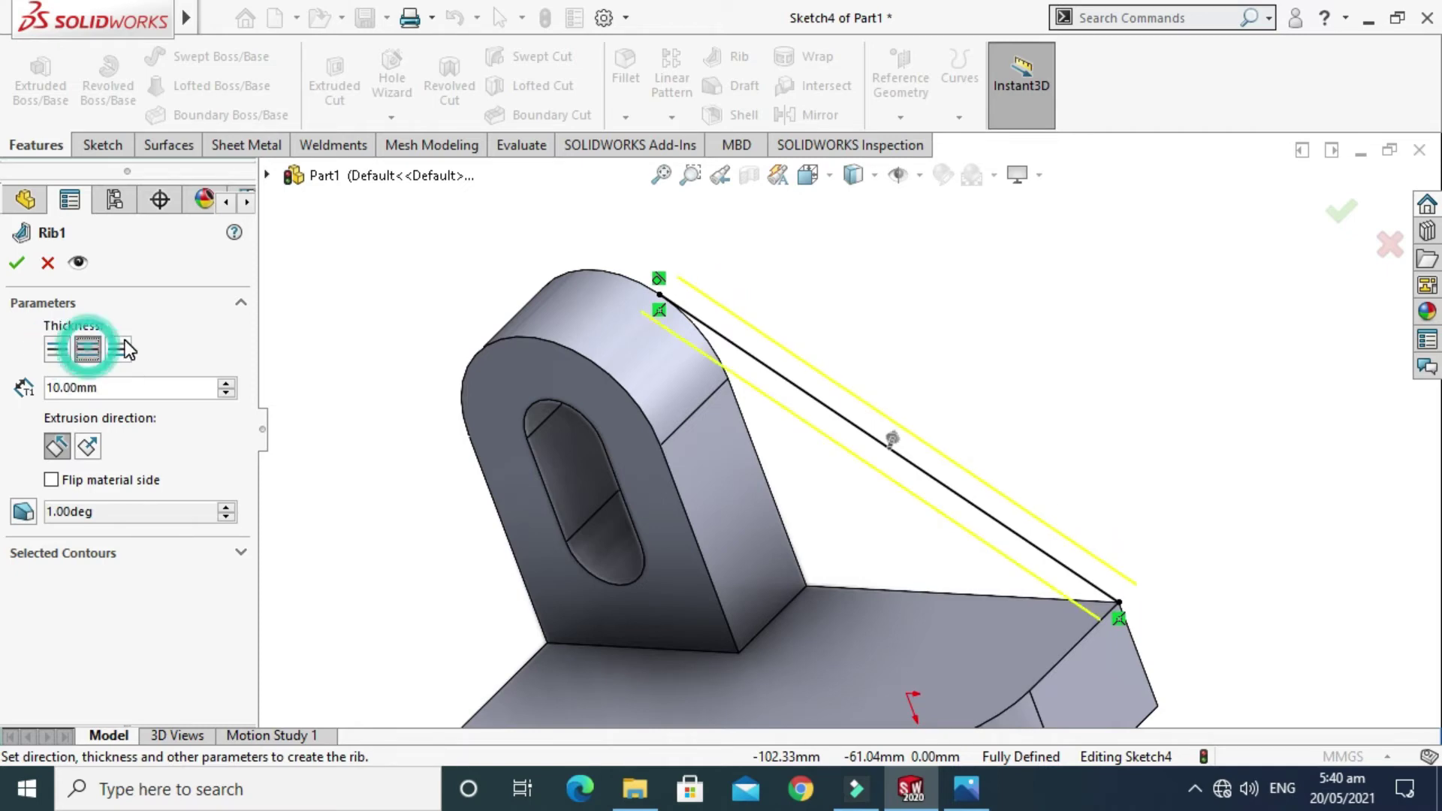
left_click(126, 348)
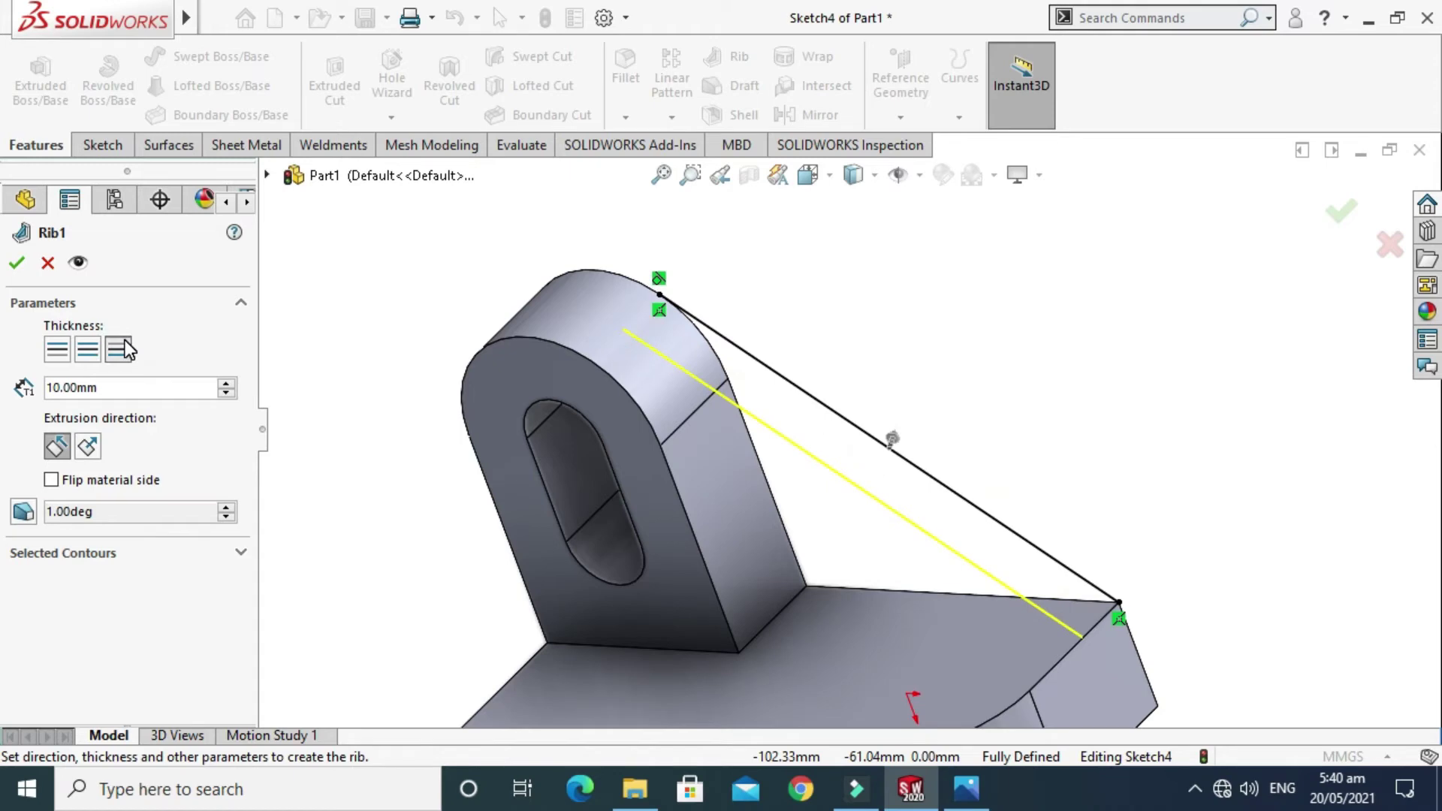
scroll(831, 398, "up", 2)
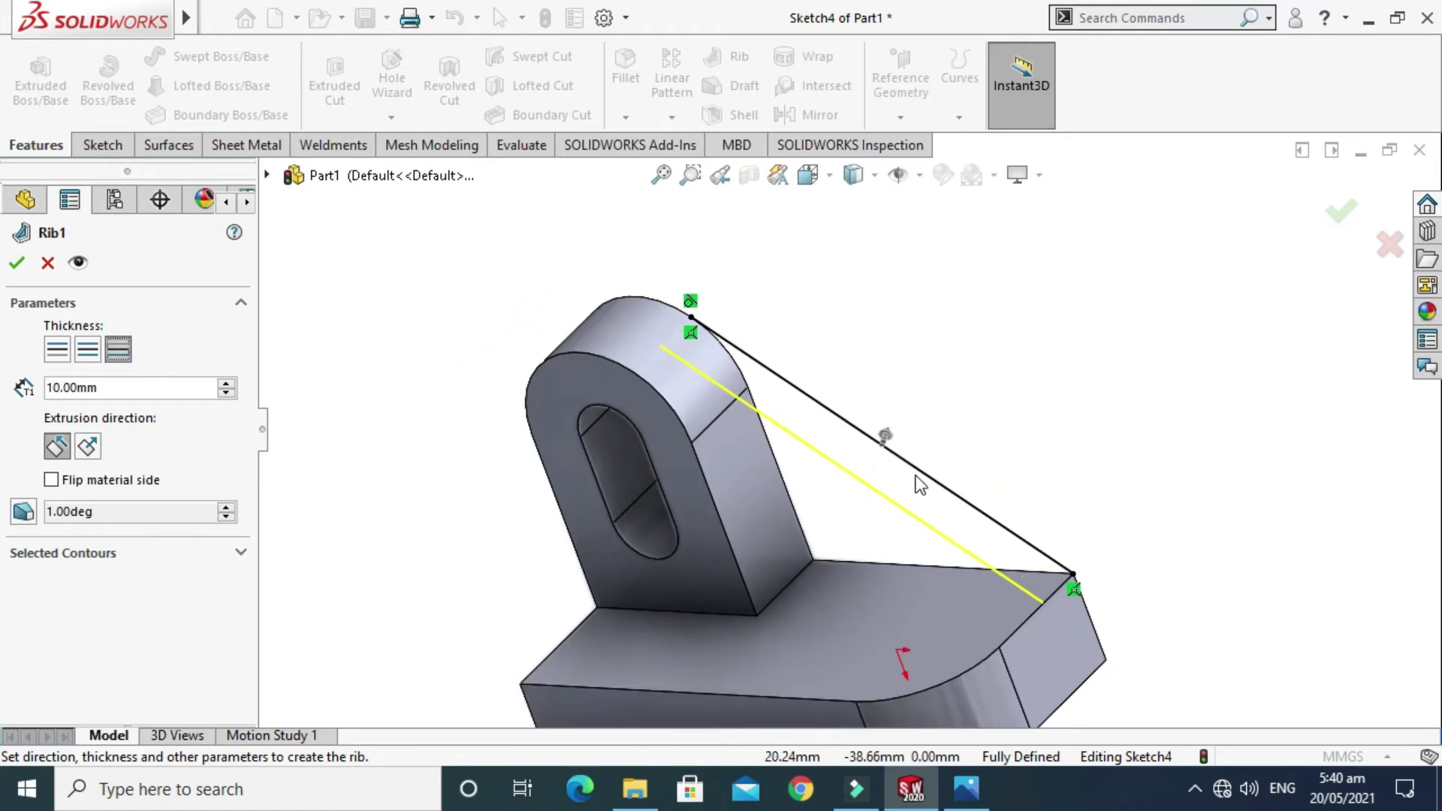
left_click(886, 440)
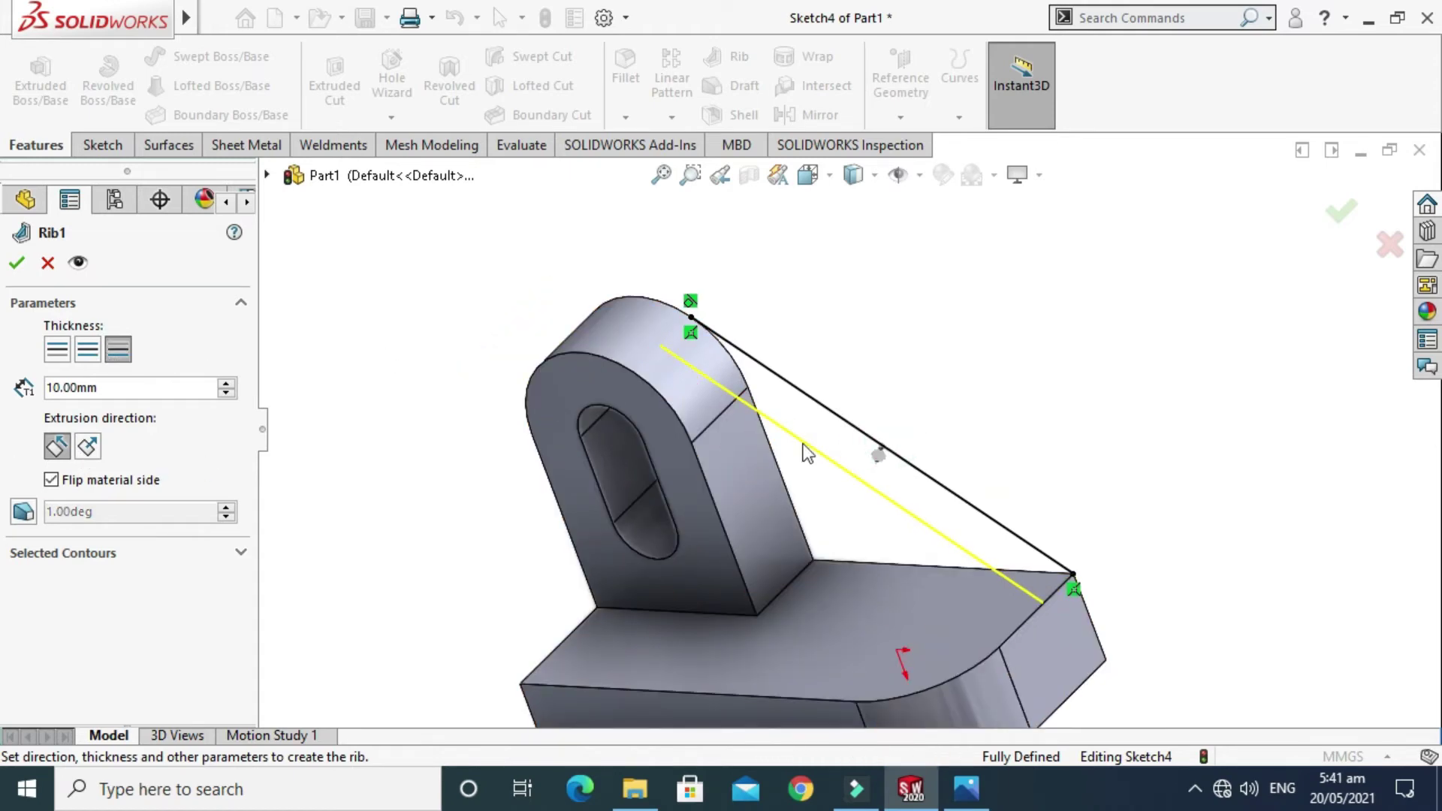
key("Return")
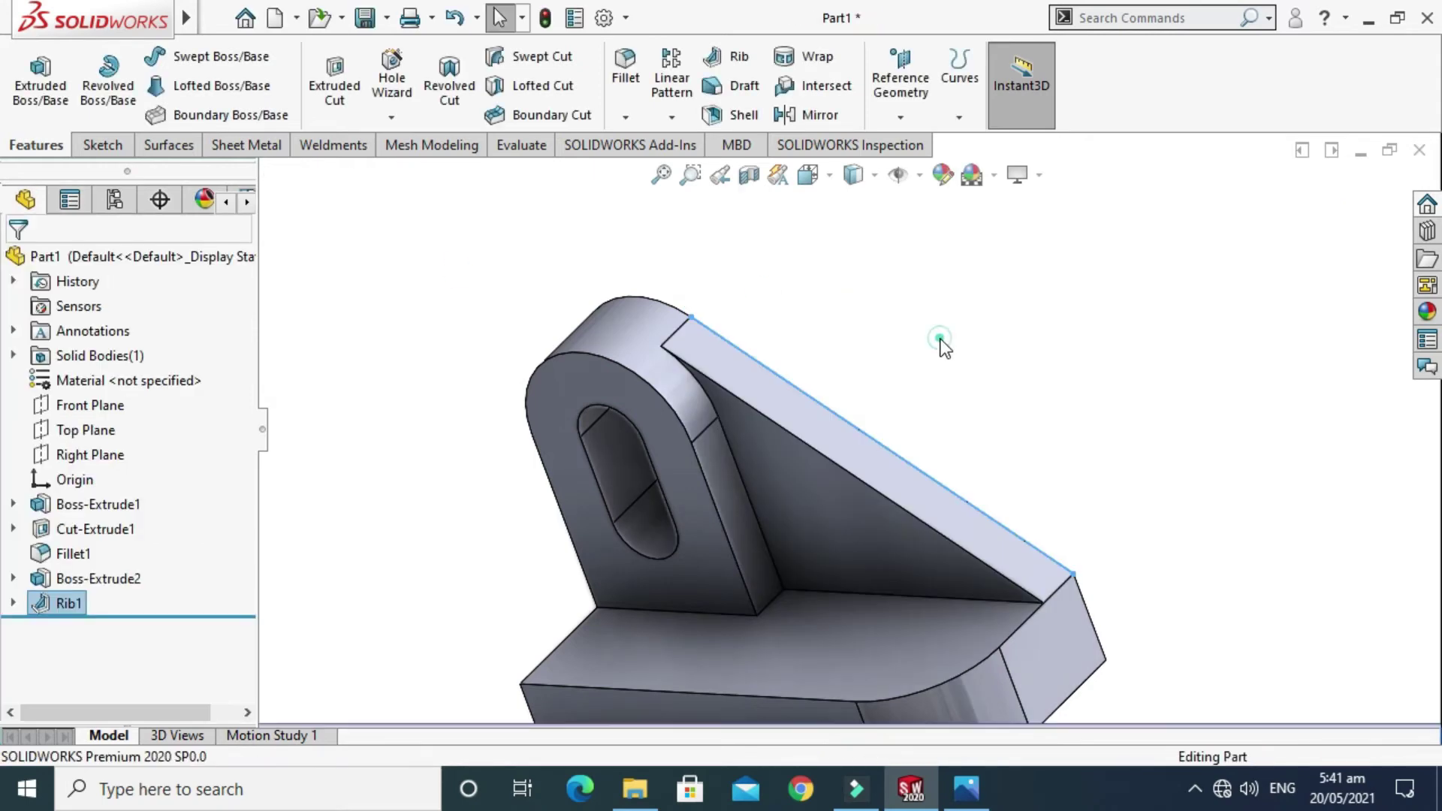
Step: Reopen the rib's definition to review its thickness and extrusion direction settings
right_click(977, 299)
left_click(1062, 403)
left_click_drag(962, 366, 930, 425)
left_click(136, 606)
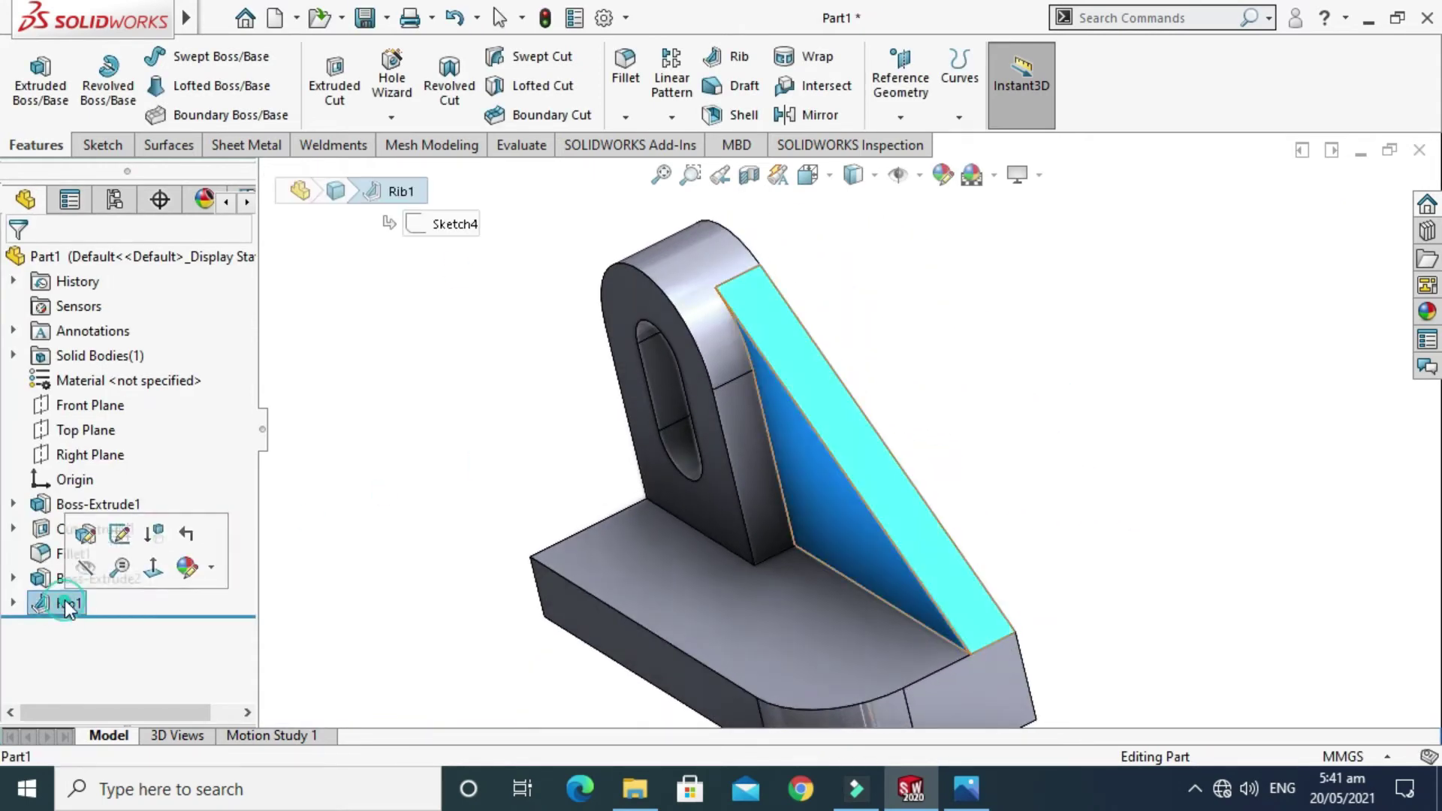
left_click(64, 539)
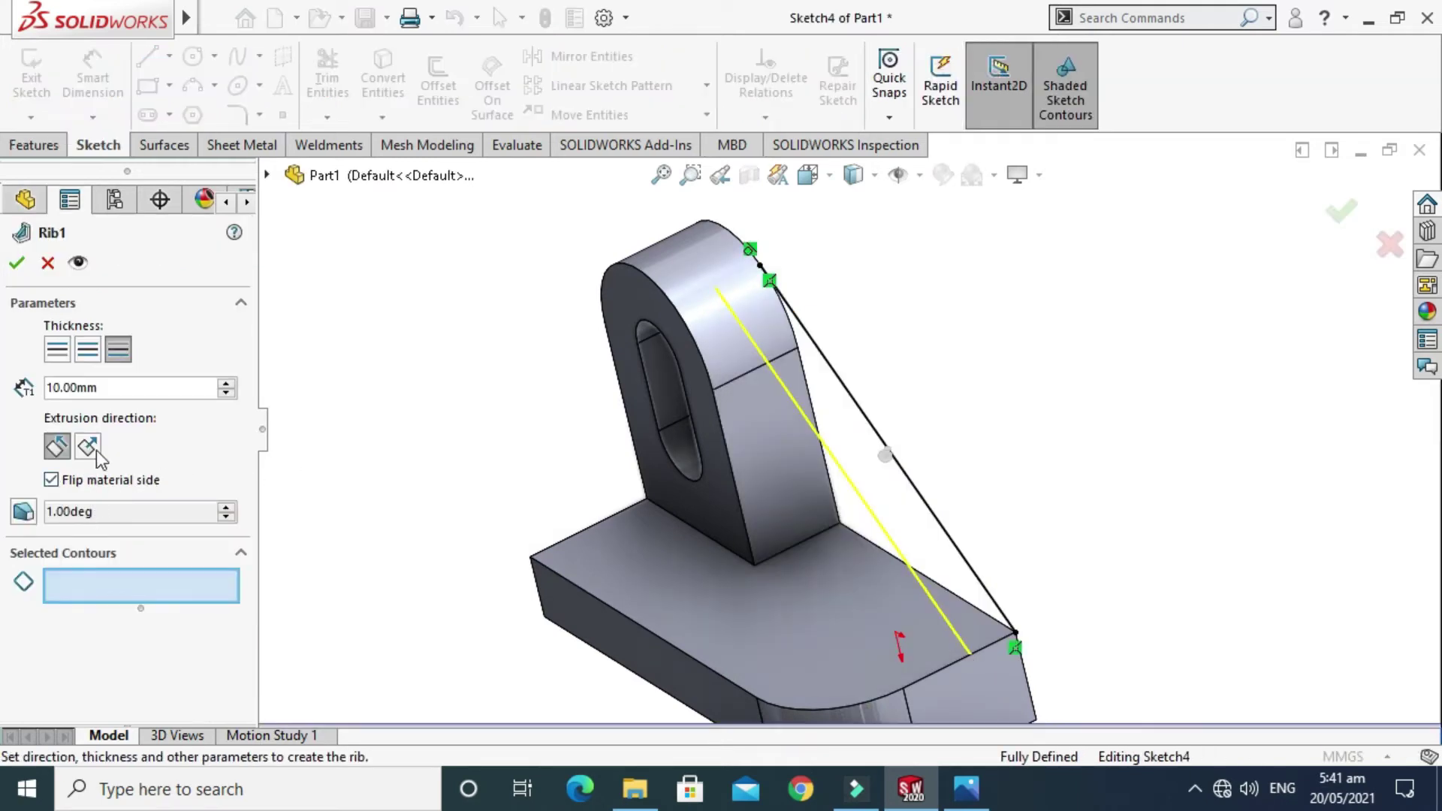
left_click(17, 262)
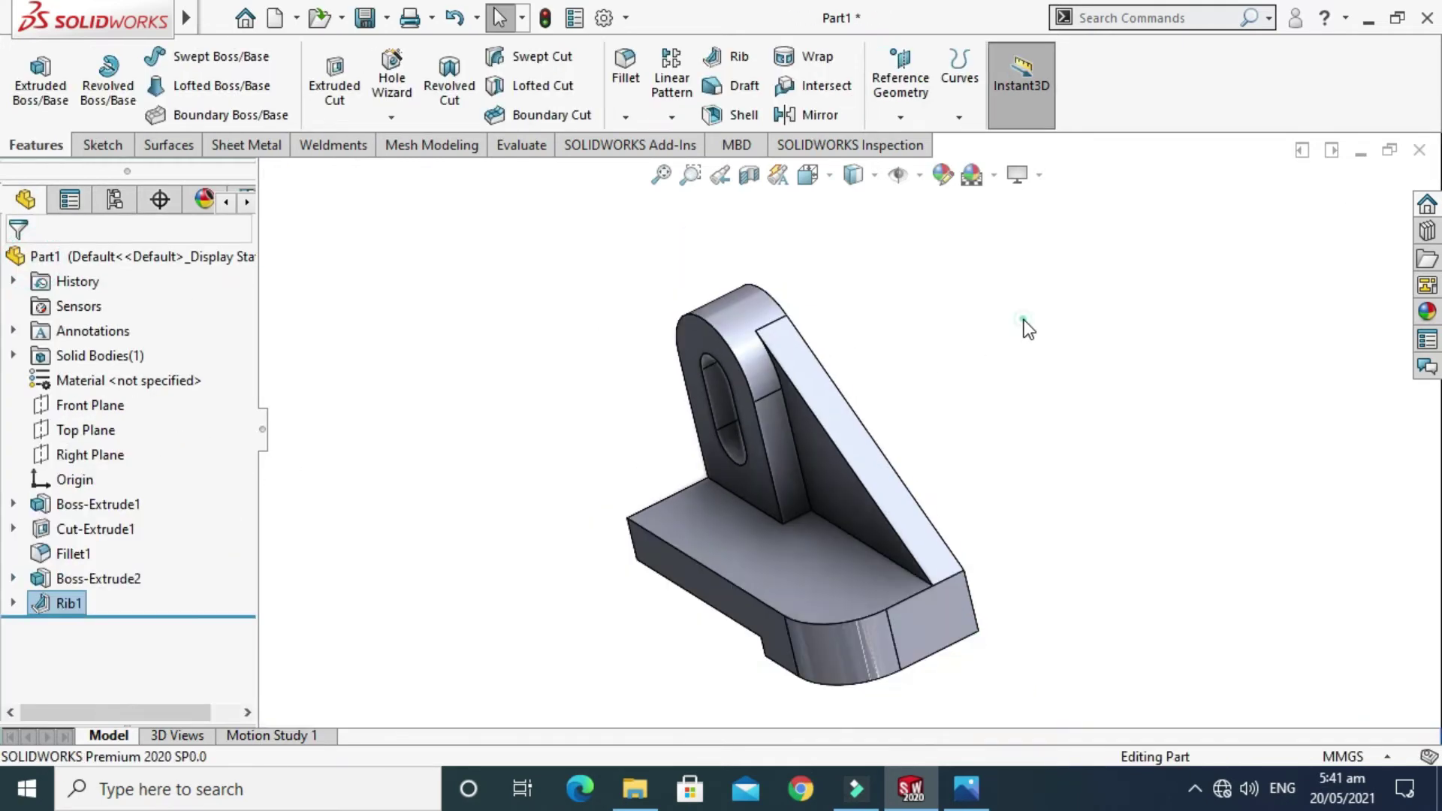
Step: Examine the hole at the base's rounded corner in the Practice Exercise 8 reference image and return to SOLIDWORKS
right_click(1038, 286)
left_click(1109, 380)
left_click_drag(1110, 381, 937, 680)
left_click(967, 788)
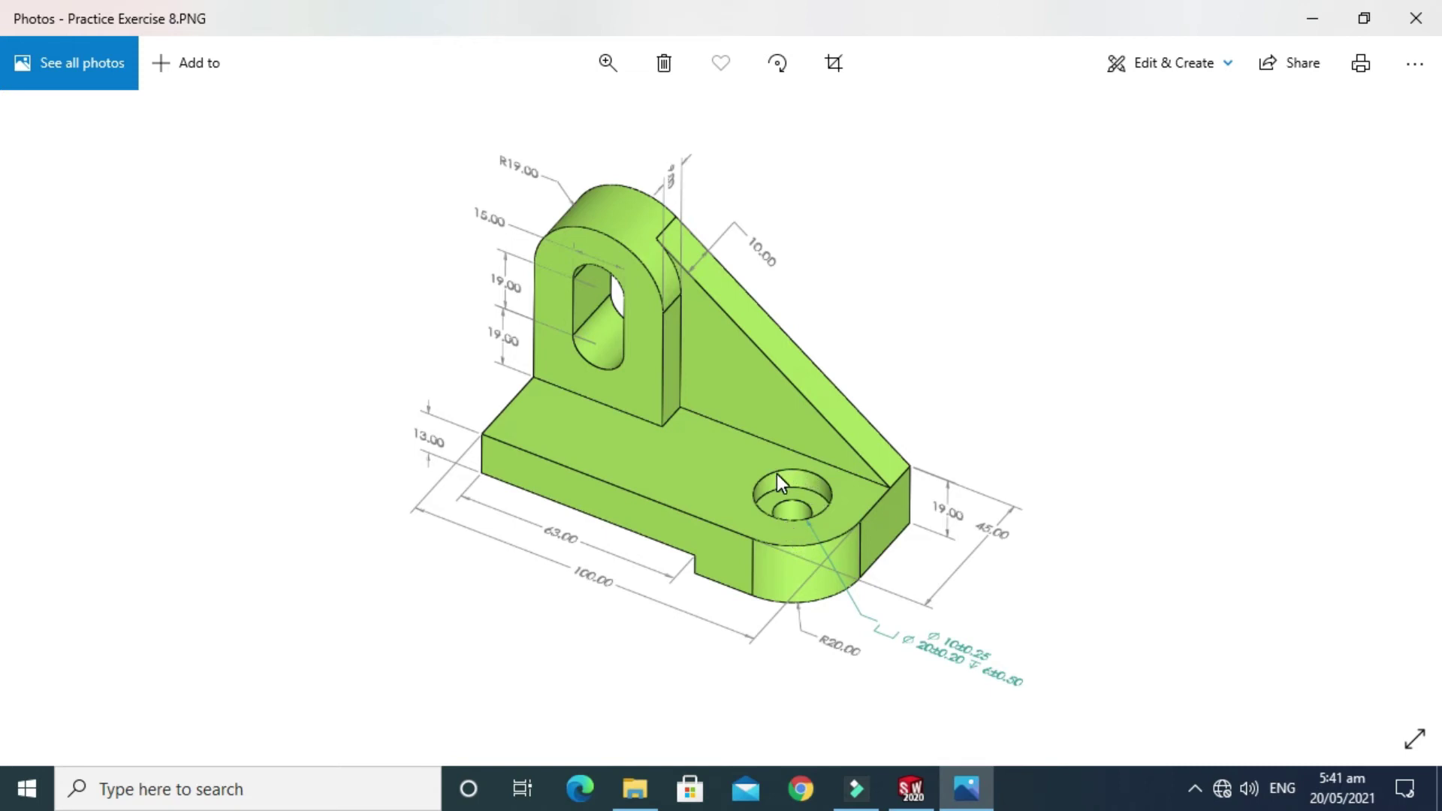
left_click(911, 789)
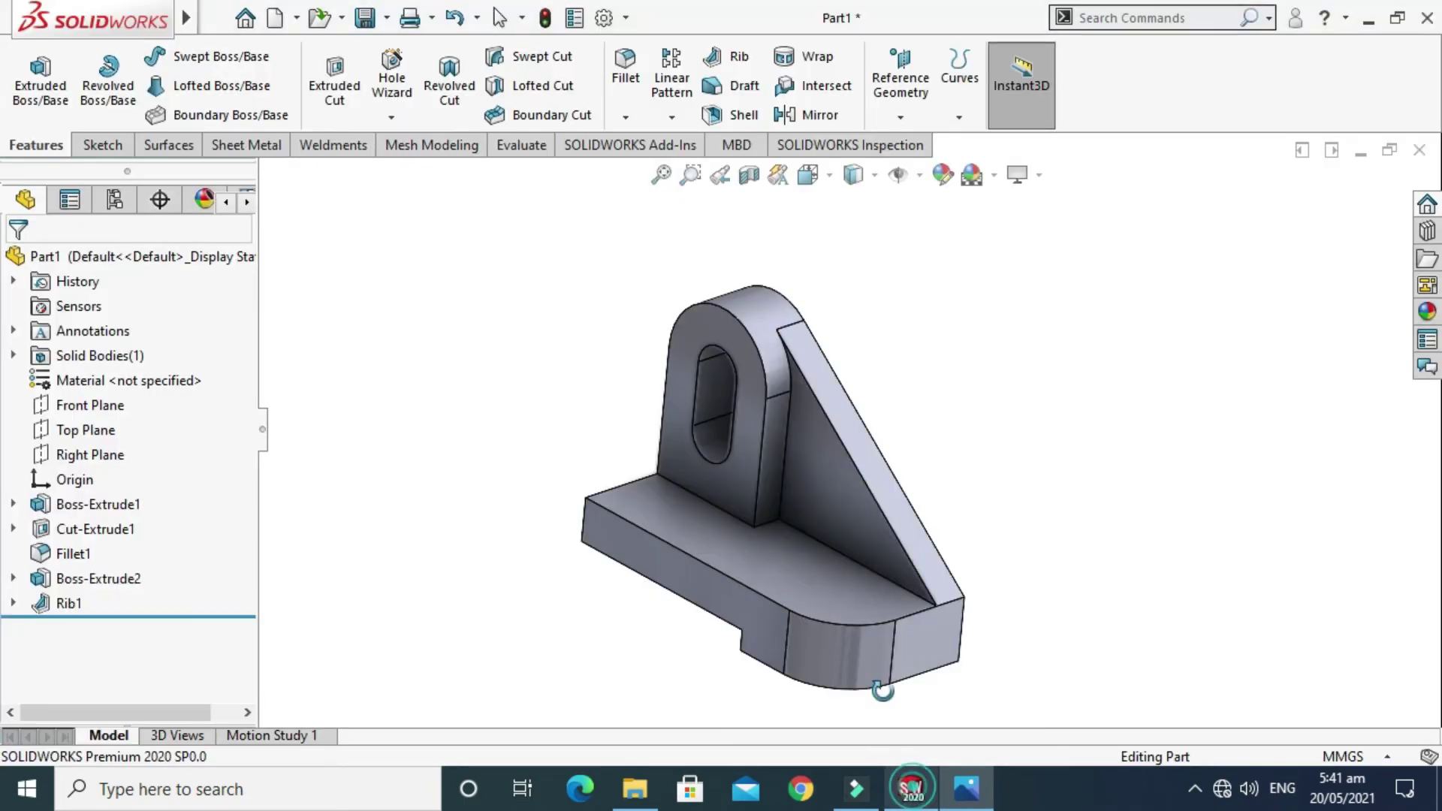
Step: Start a counterbore hole with the Hole Wizard and place it by 3D sketch on the base's upper face near the rounded corner
middle_click_drag(834, 518, 847, 551)
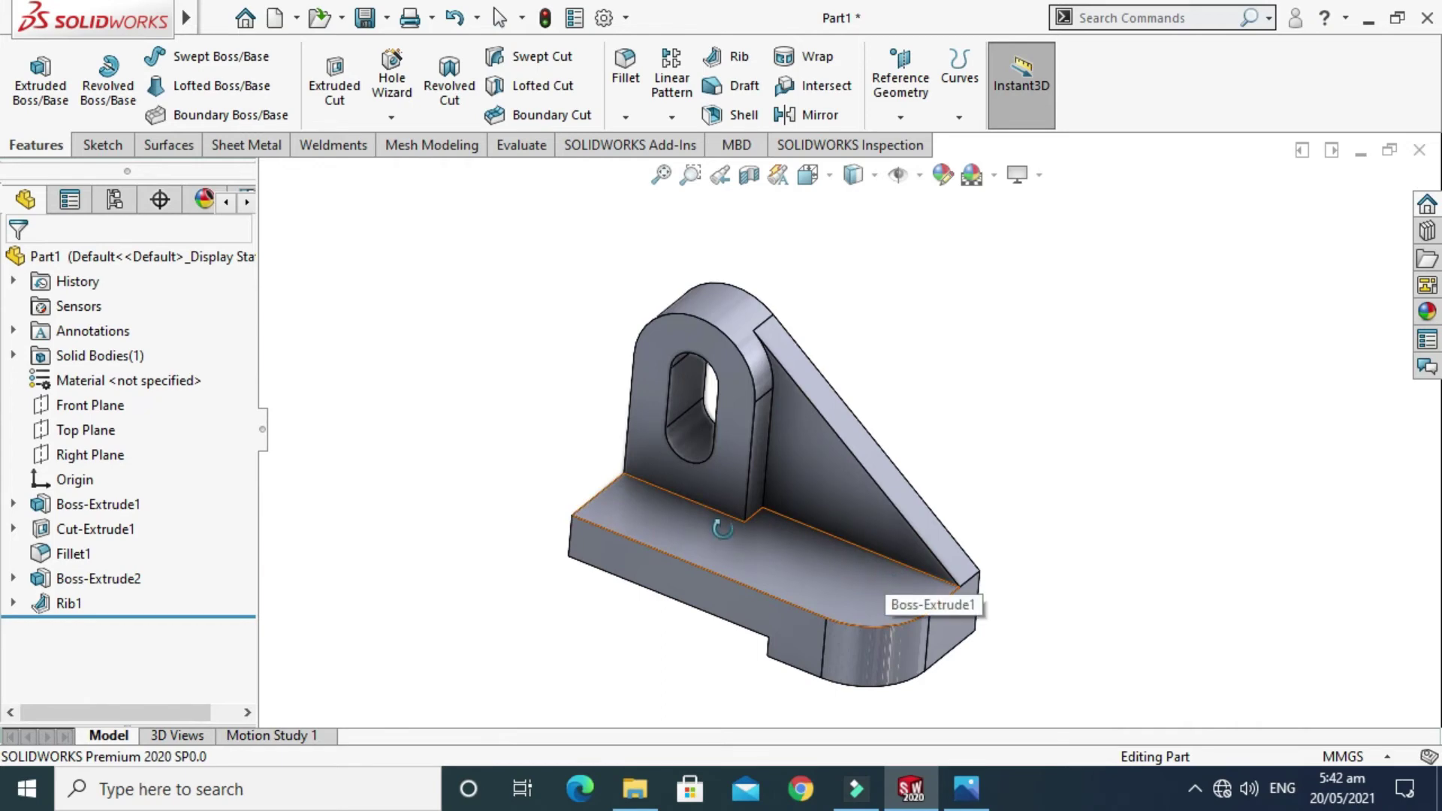
left_click(94, 148)
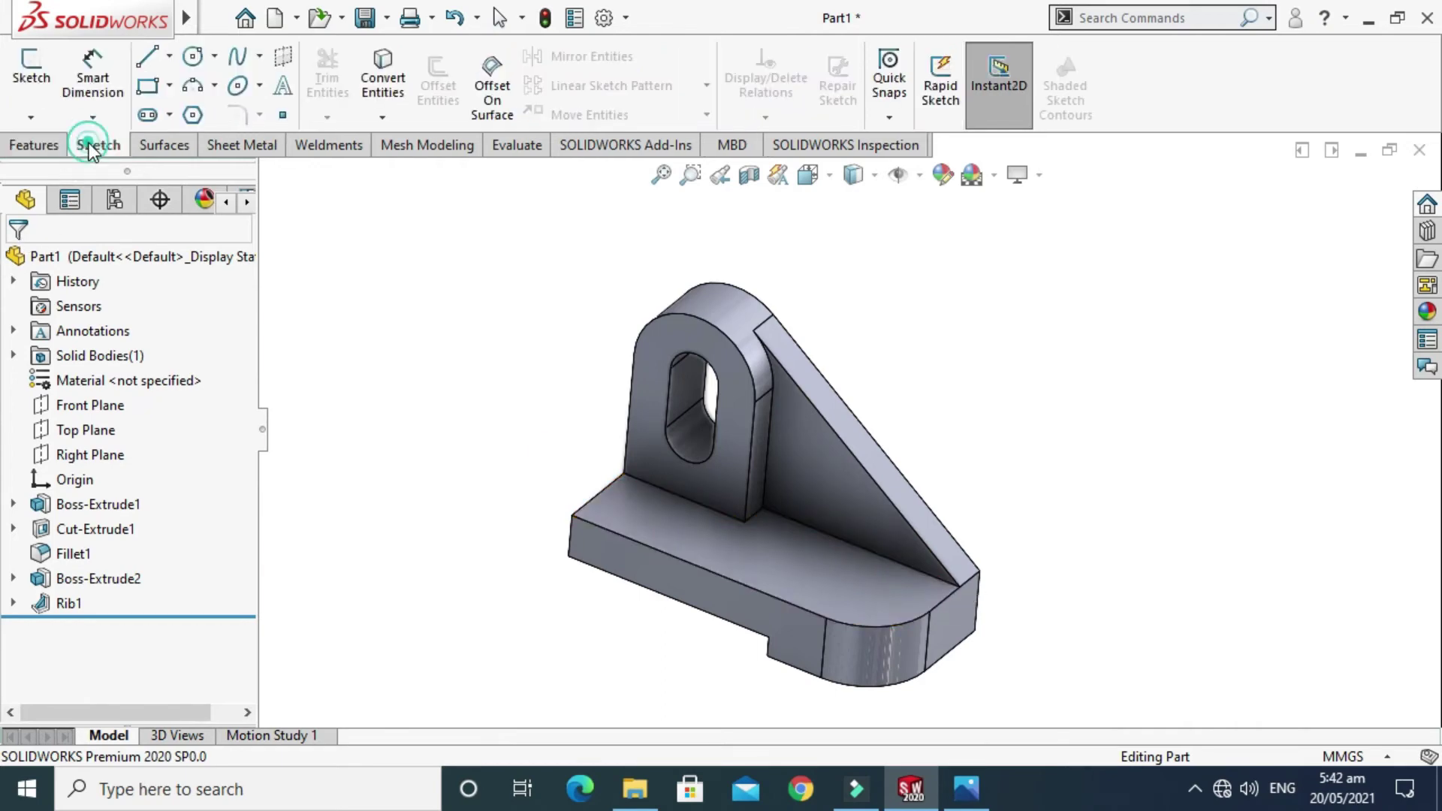
left_click(30, 151)
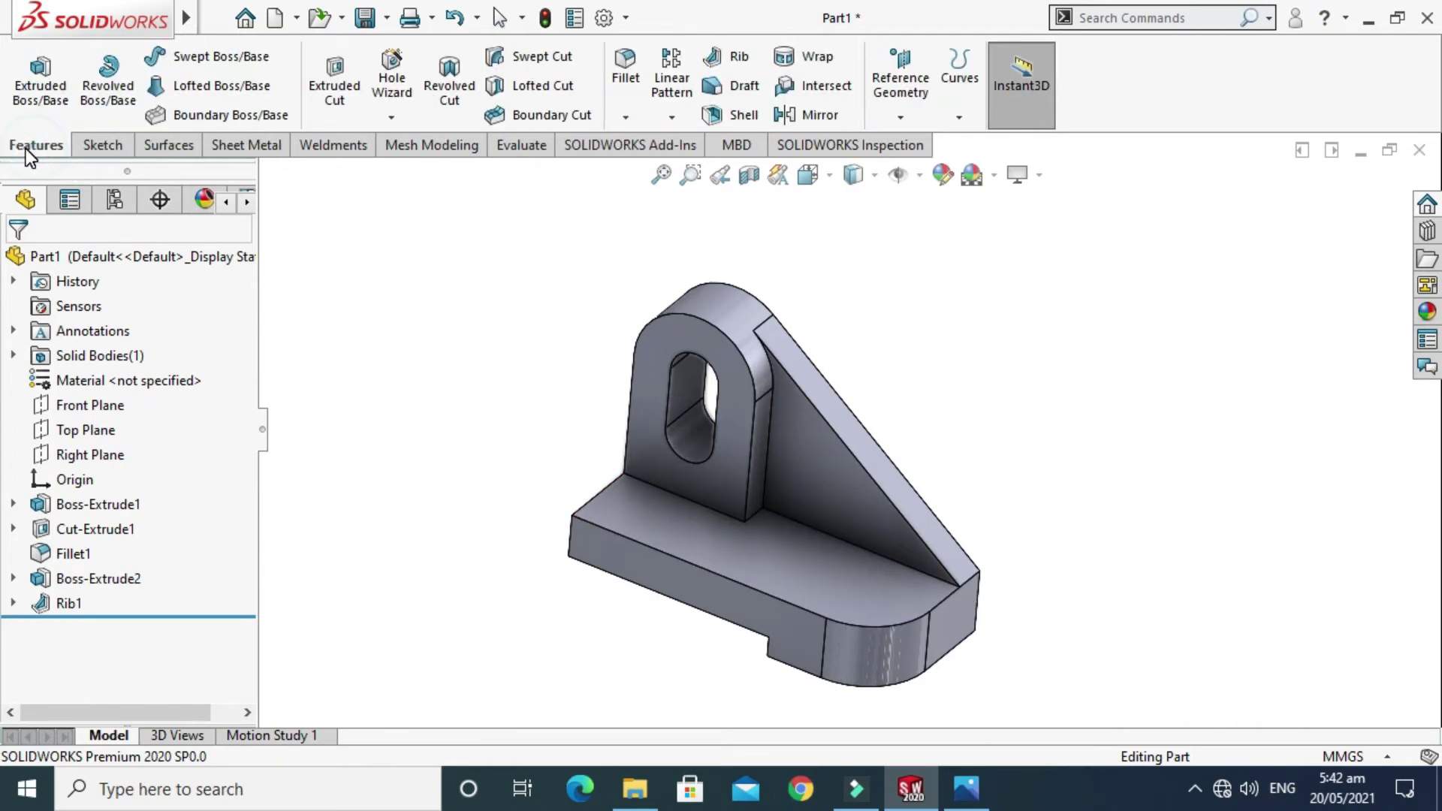
left_click(390, 118)
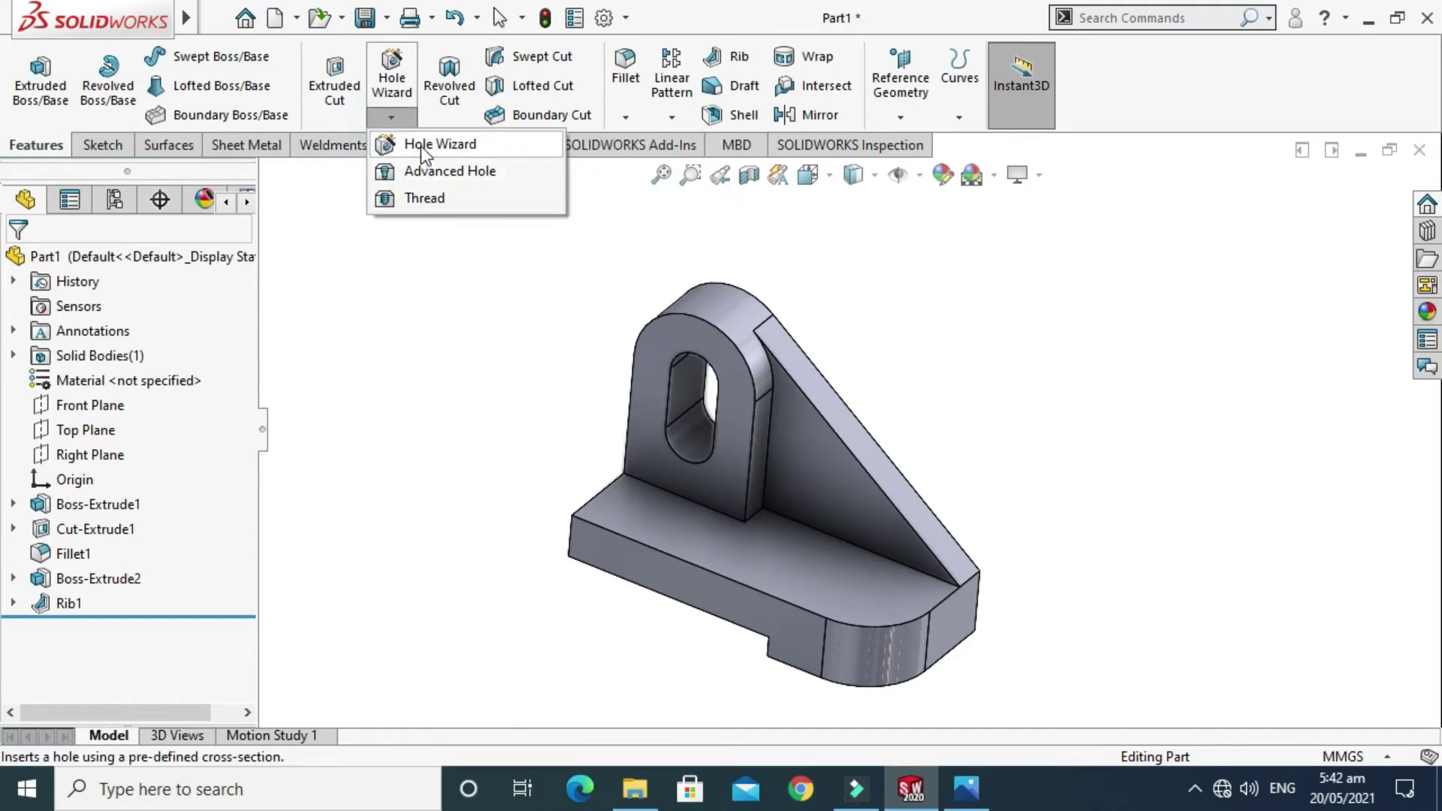
left_click(420, 146)
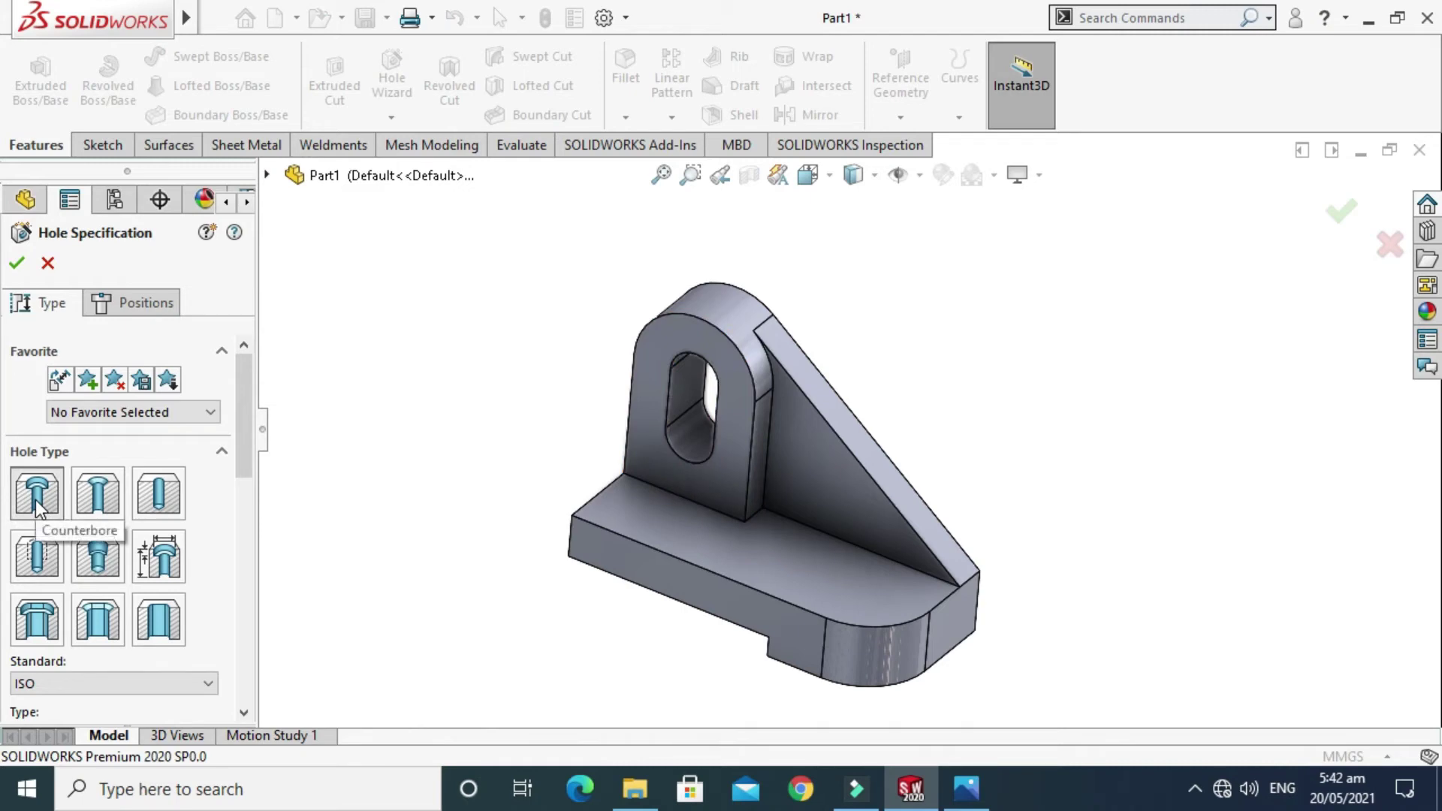
left_click_drag(245, 386, 251, 434)
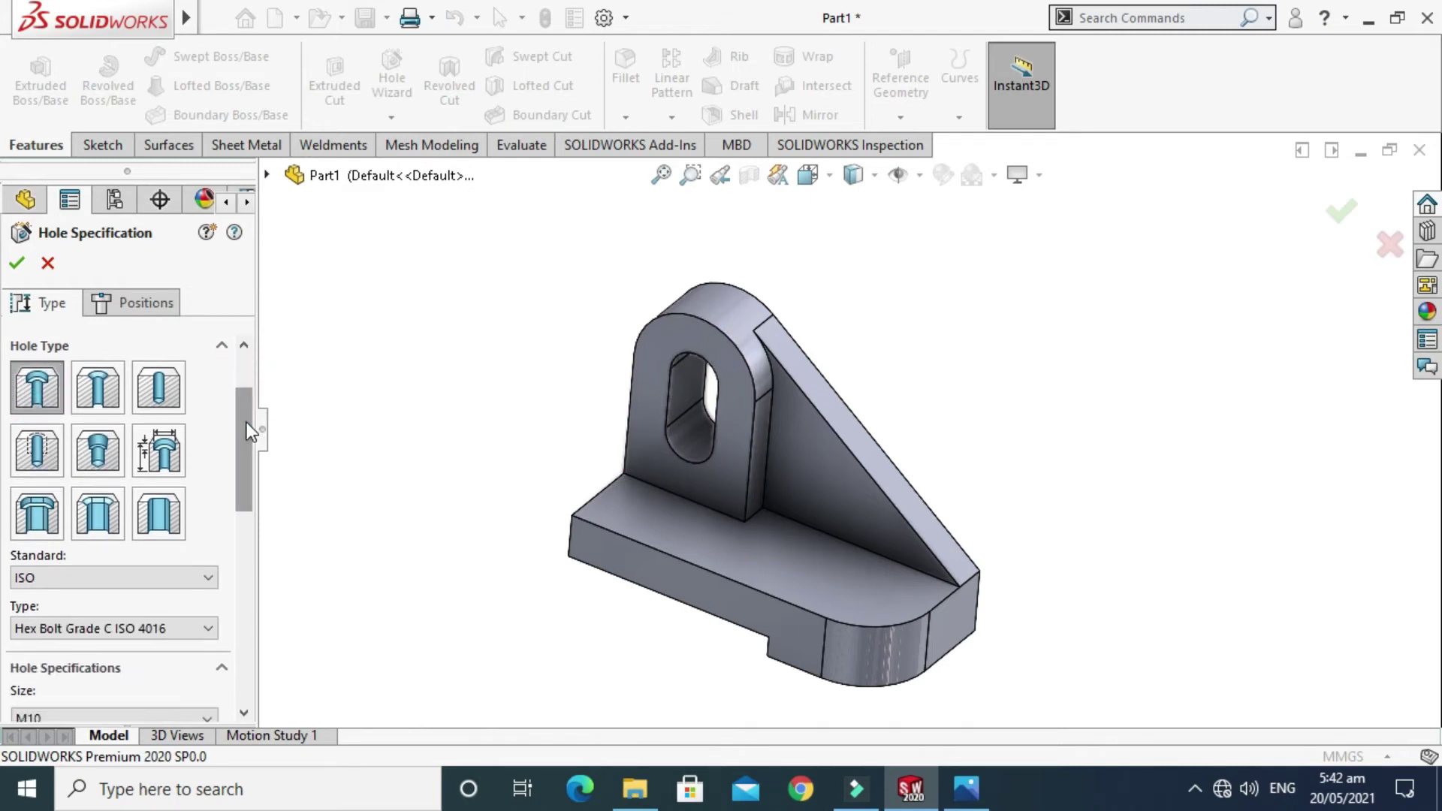
left_click(166, 308)
left_click(145, 502)
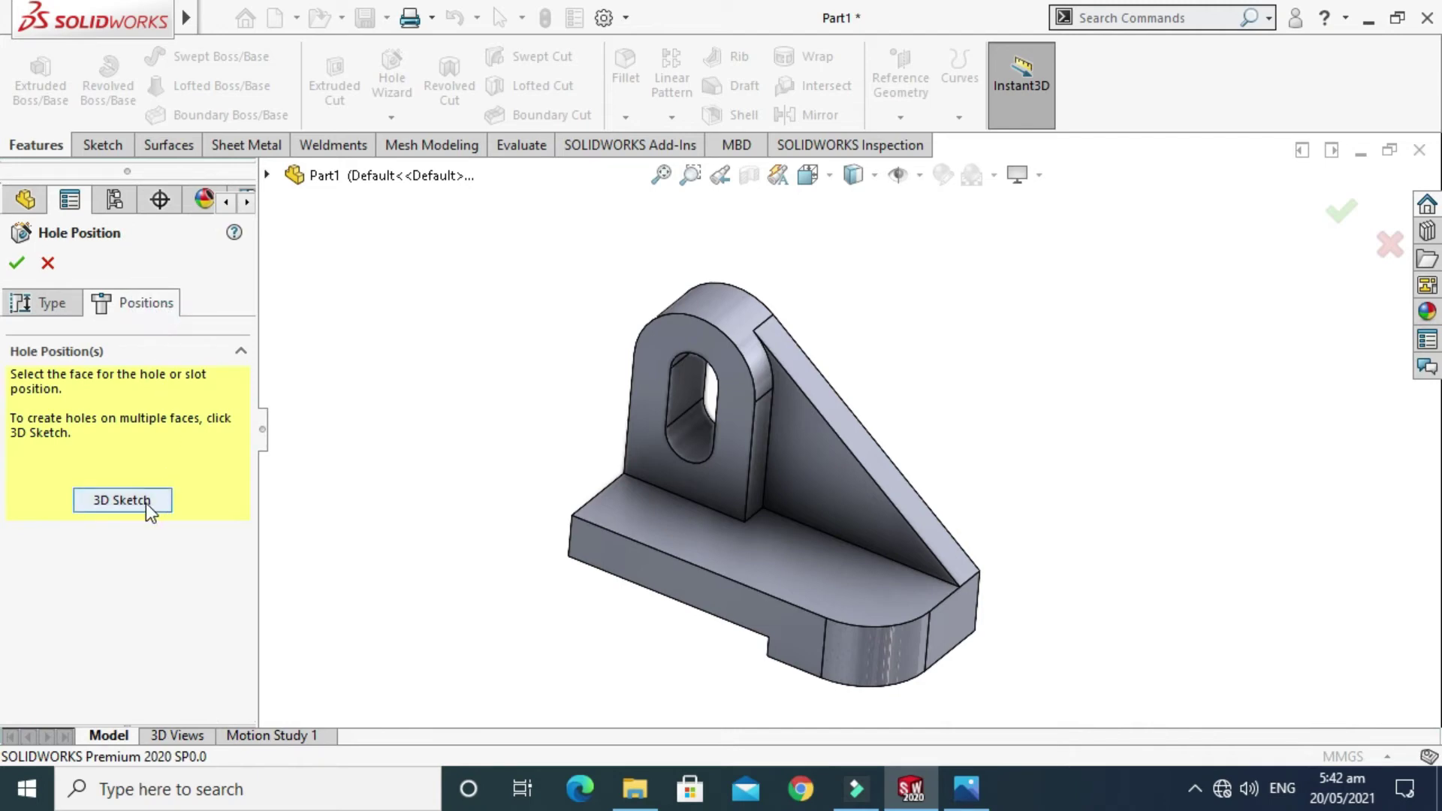
scroll(788, 595, "down", 3)
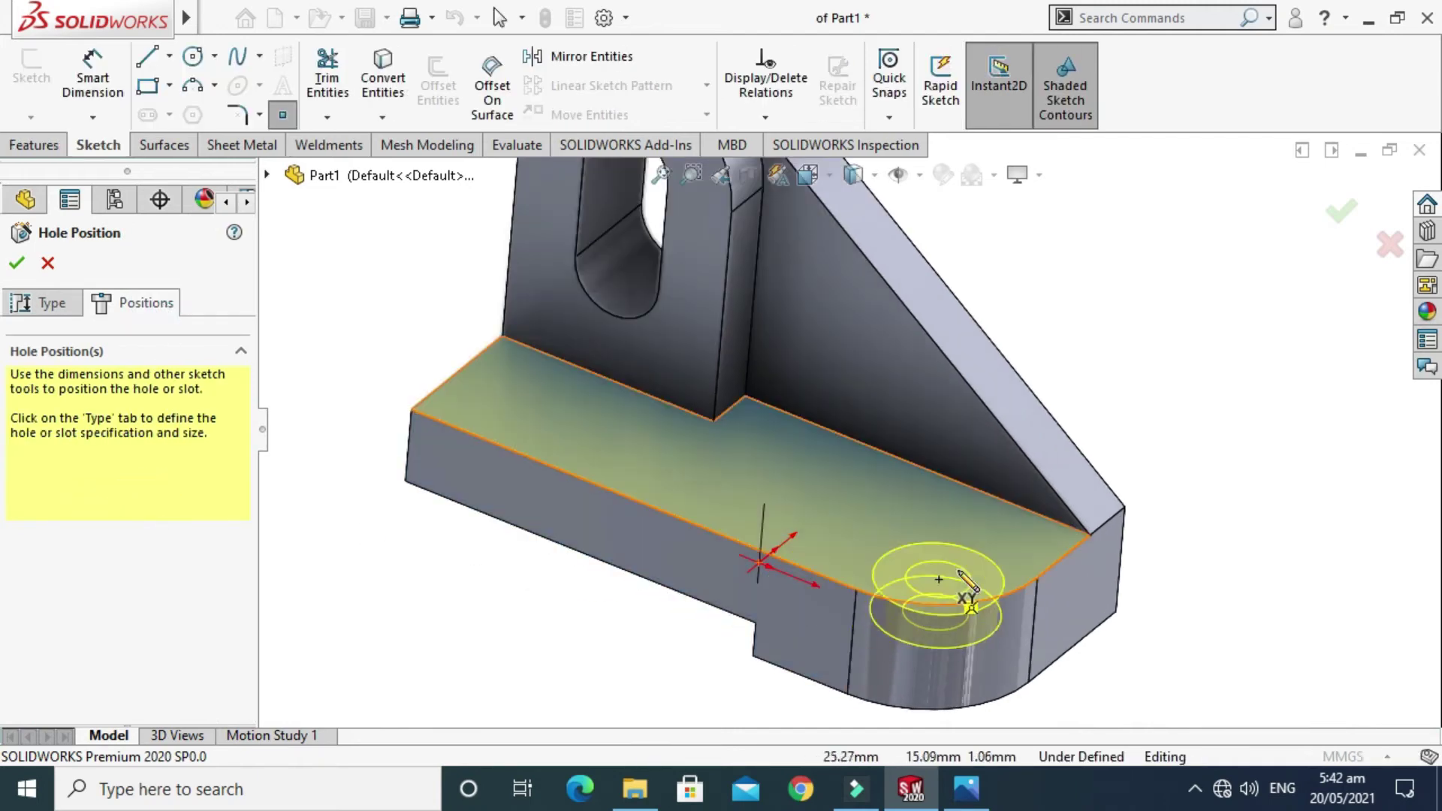
left_click(918, 535)
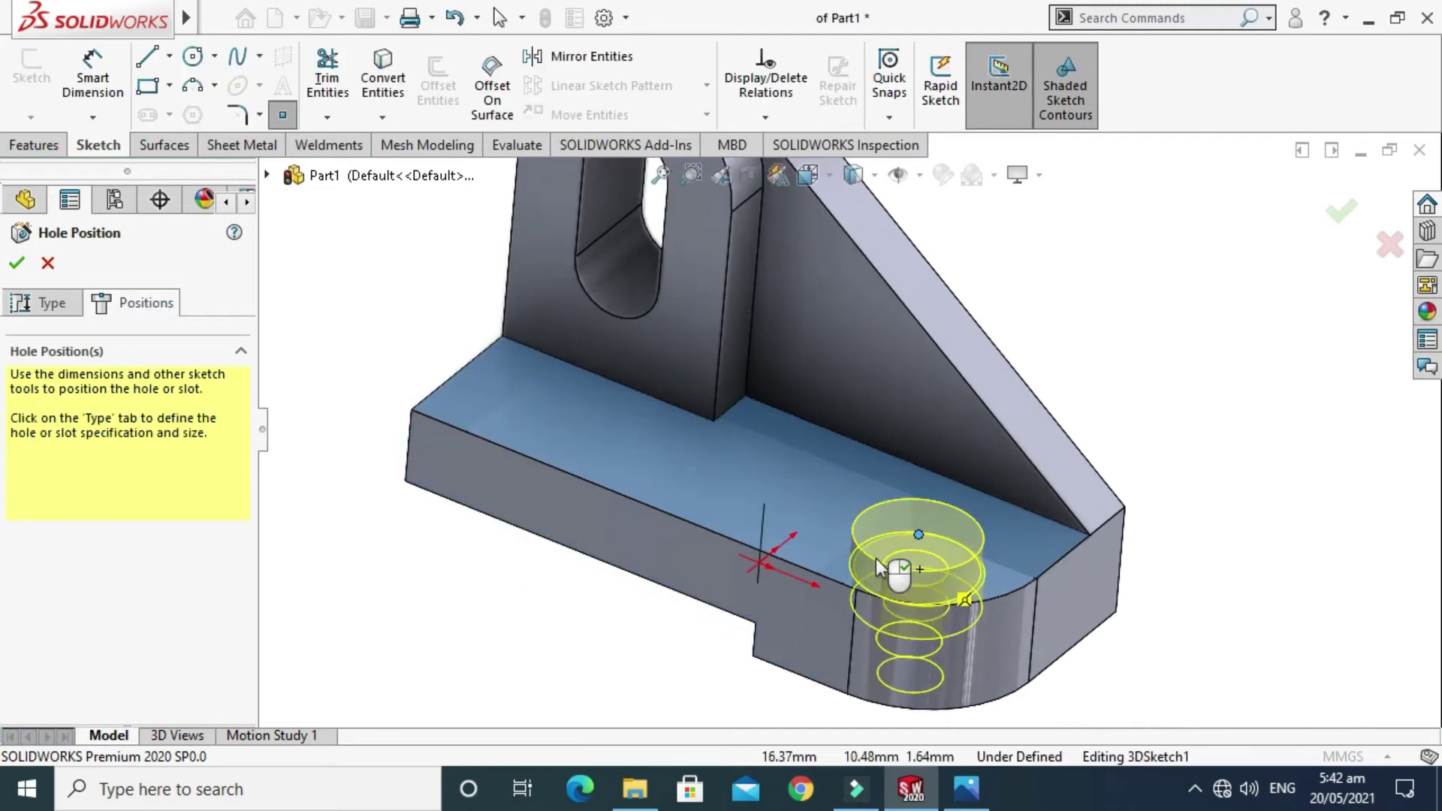
key("Escape")
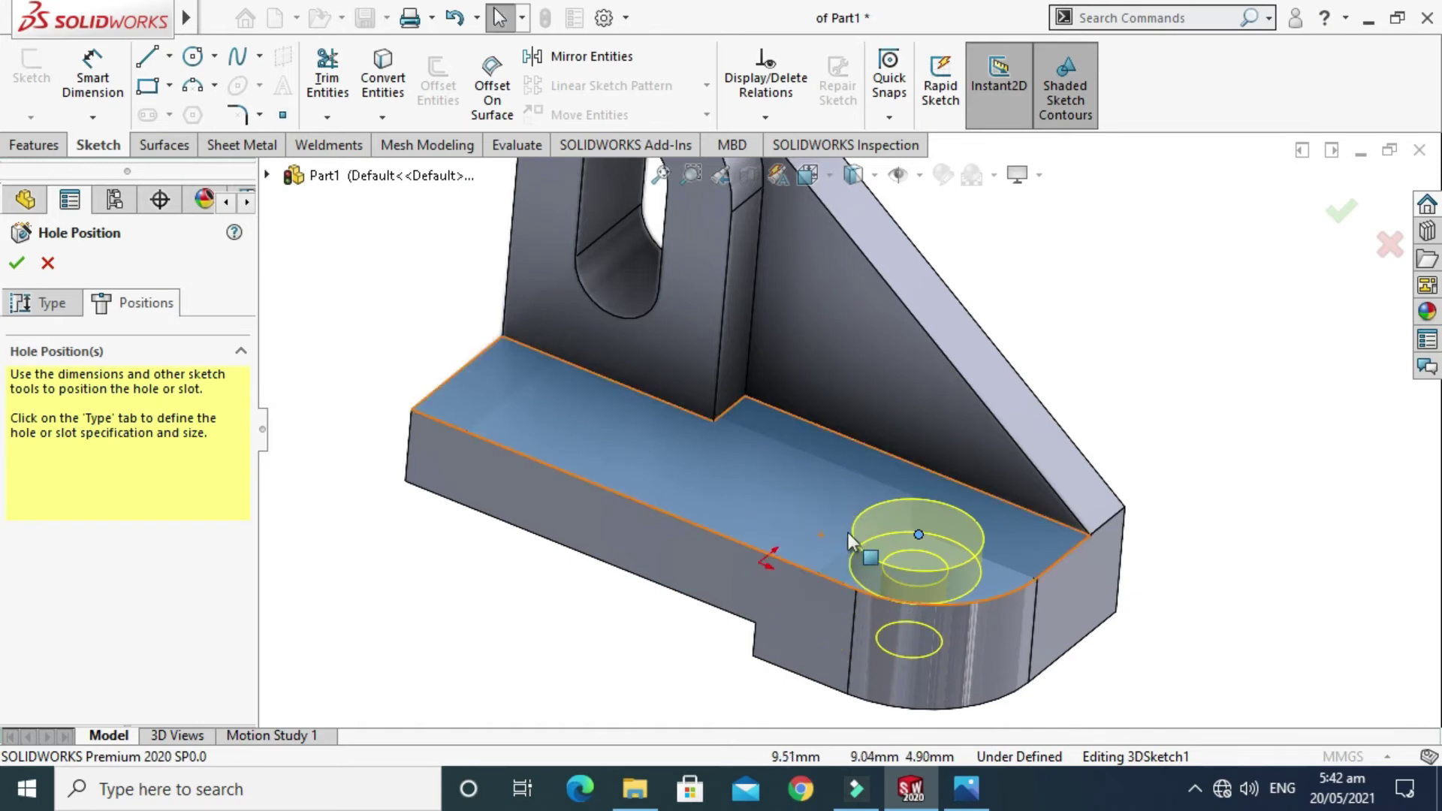
Step: Make the hole's centre point concentric with the base's rounded corner edge
left_click(918, 535)
left_click(930, 599, "ctrl")
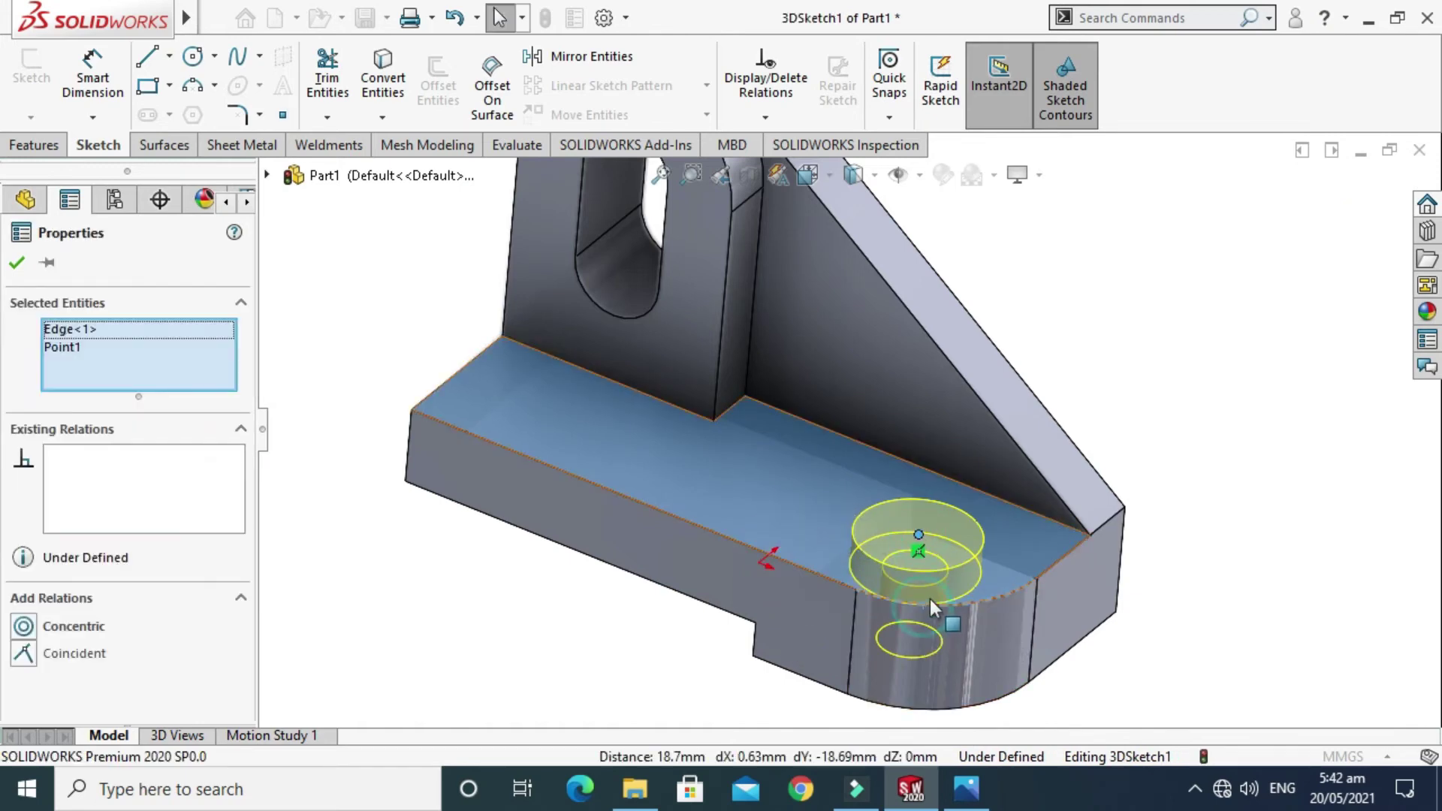
scroll(965, 615, "down", 2)
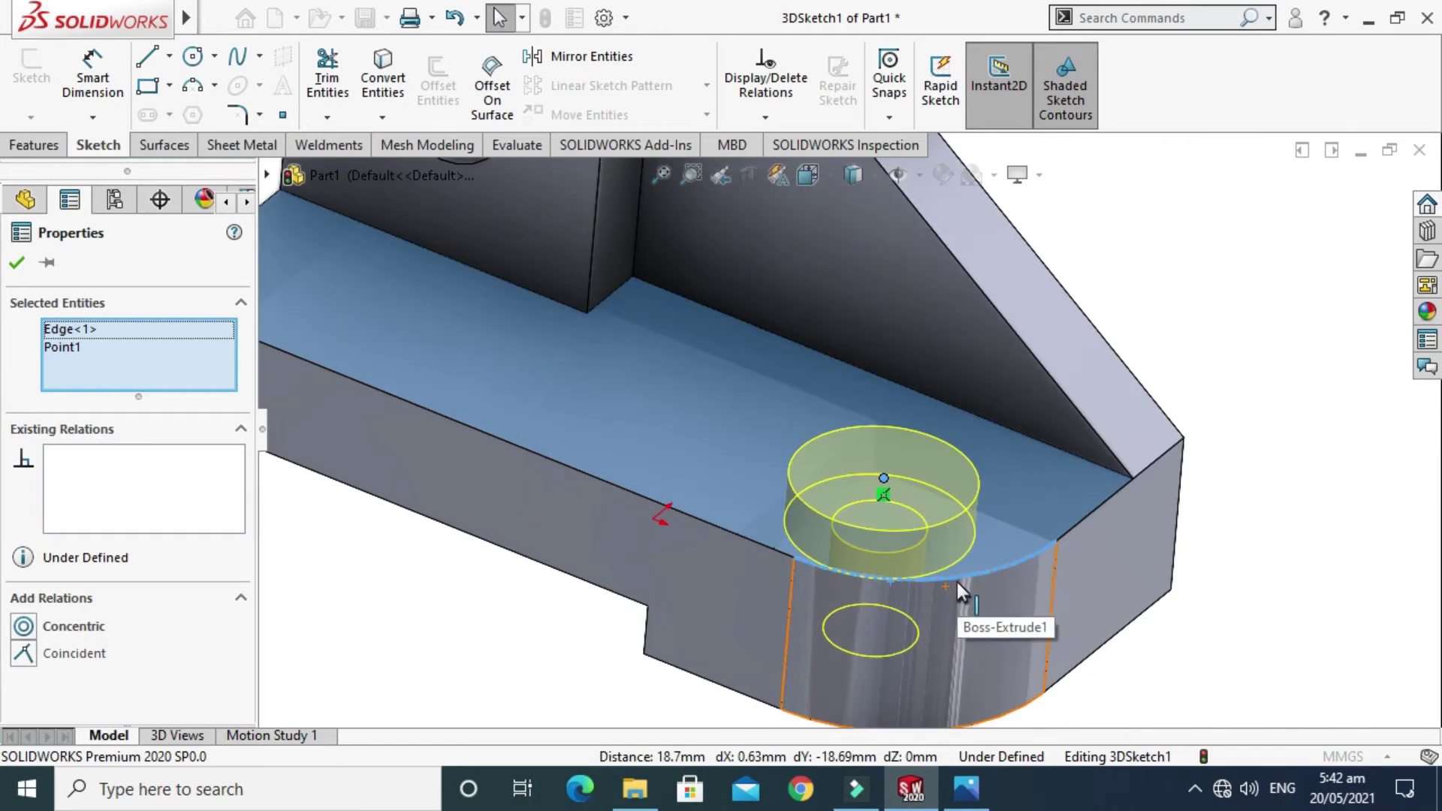
mouse_move(957, 578)
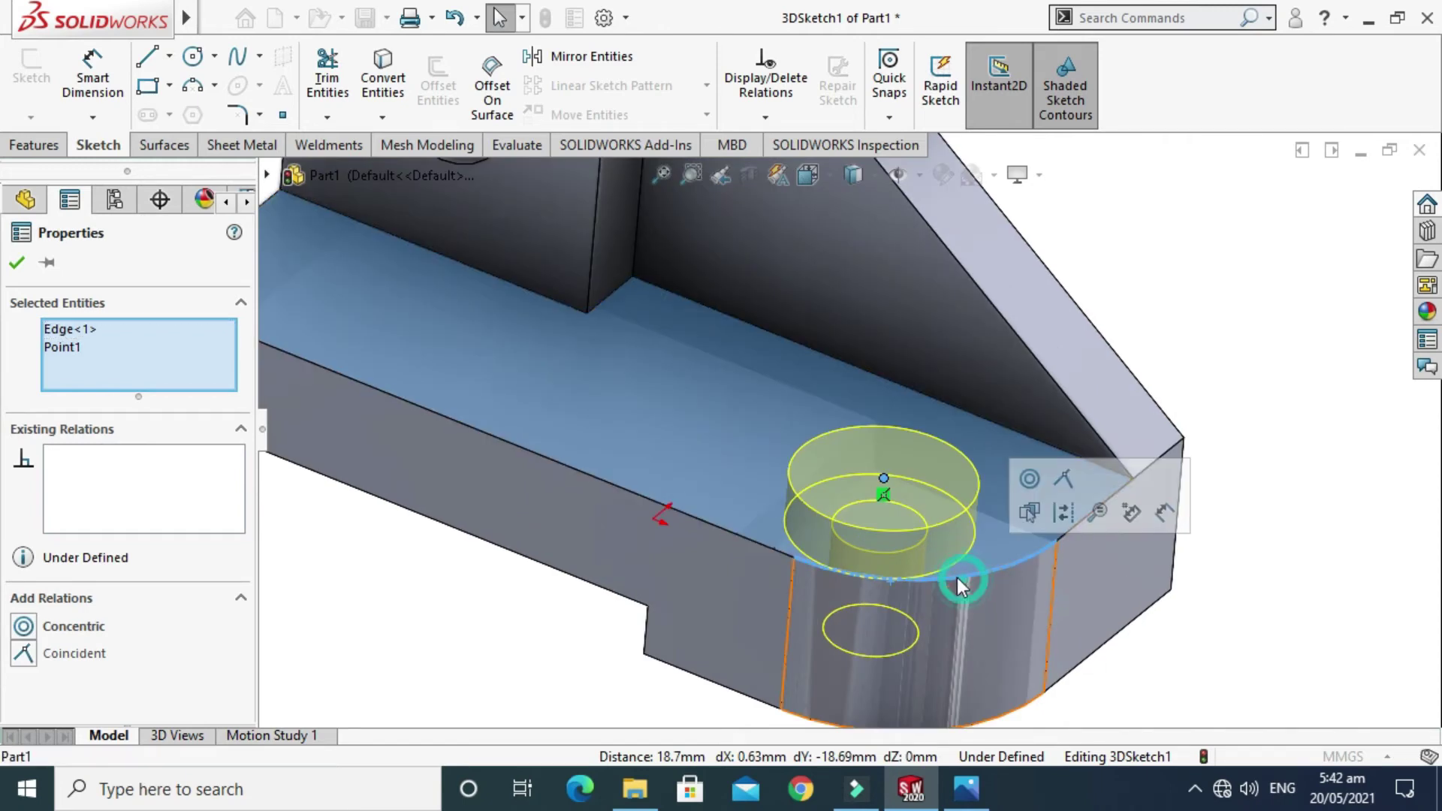
left_click(1029, 478)
scroll(843, 479, "up", 2)
key("Escape")
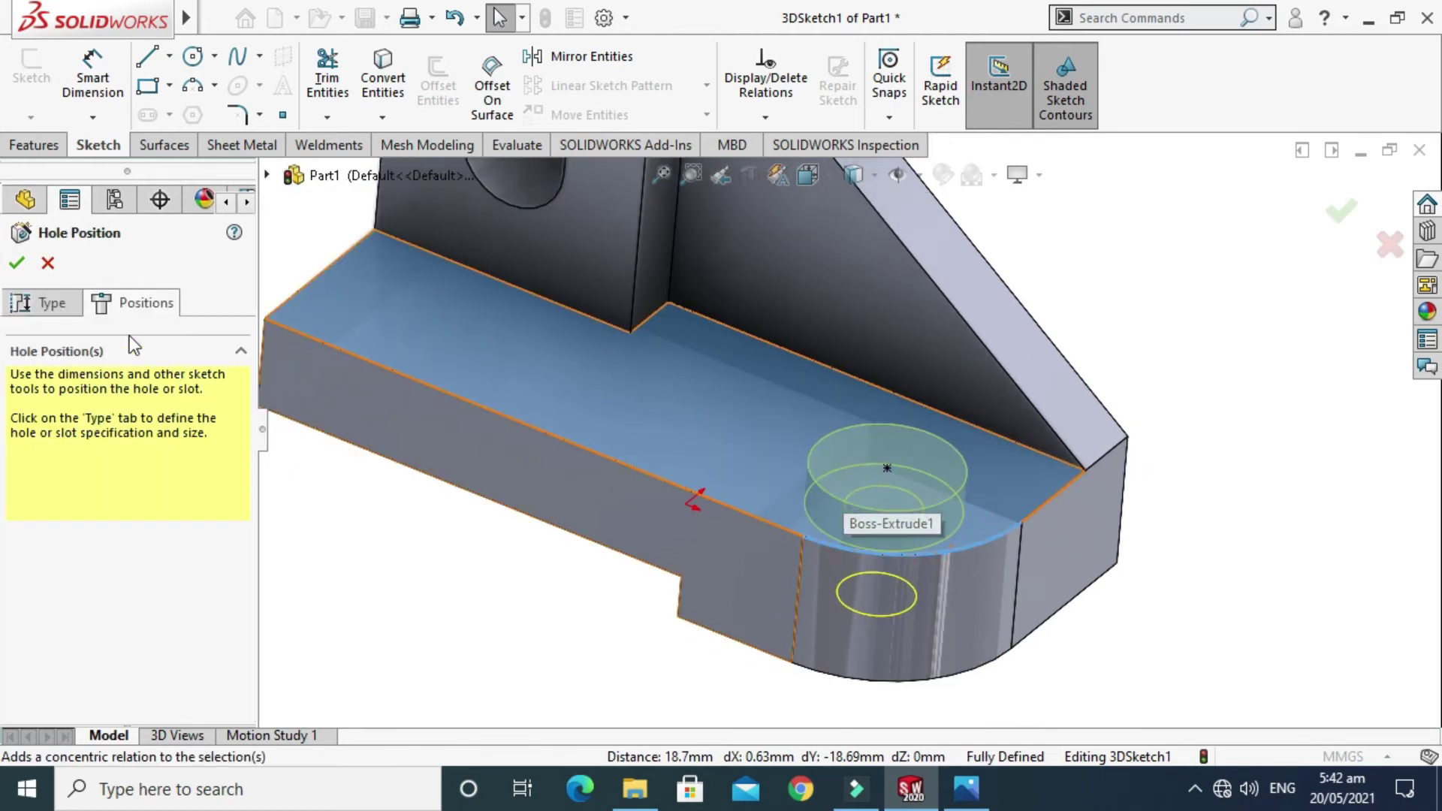
Step: Compare the hole's custom sizes with the counterbore callout in the reference image
left_click(65, 304)
left_click_drag(251, 389, 247, 508)
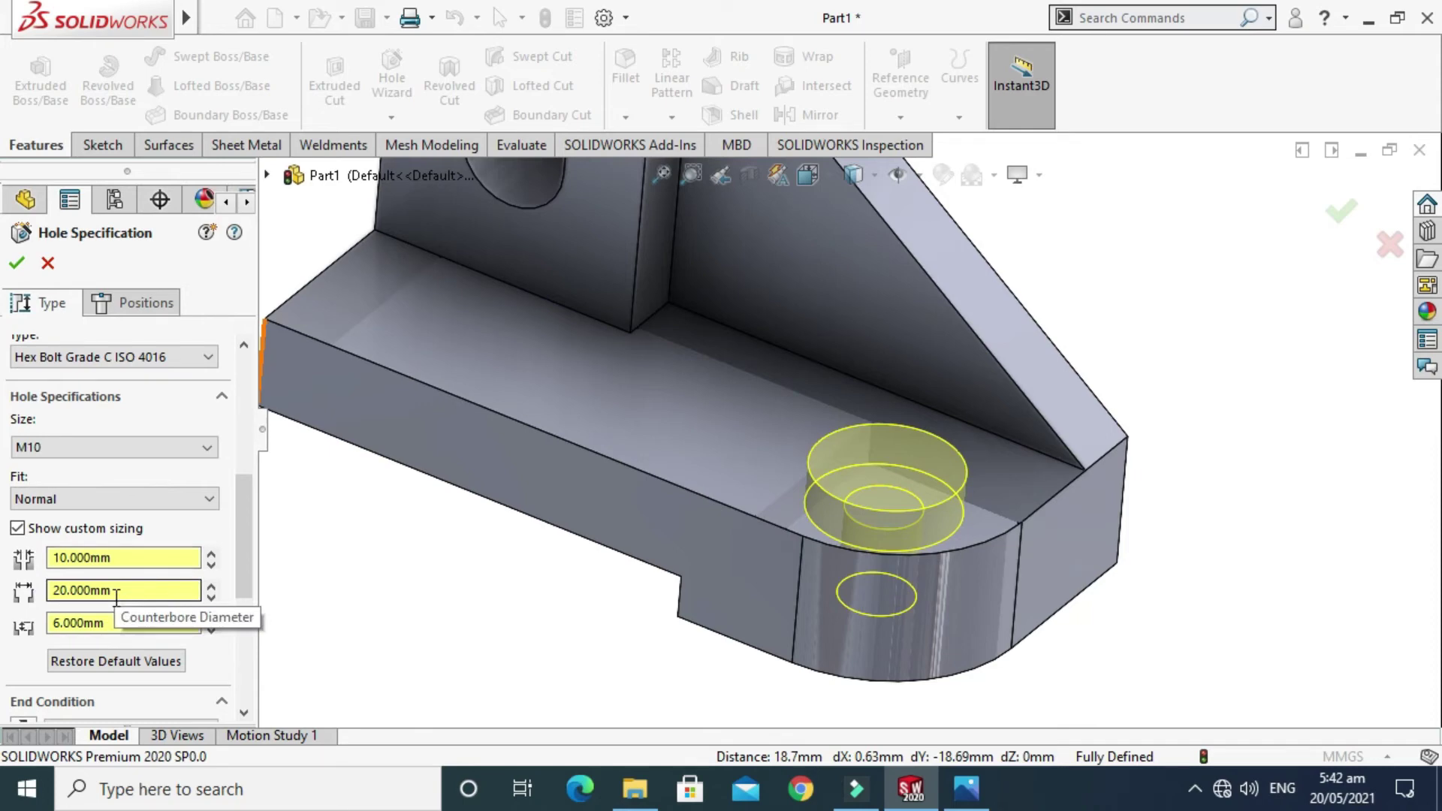
left_click(966, 788)
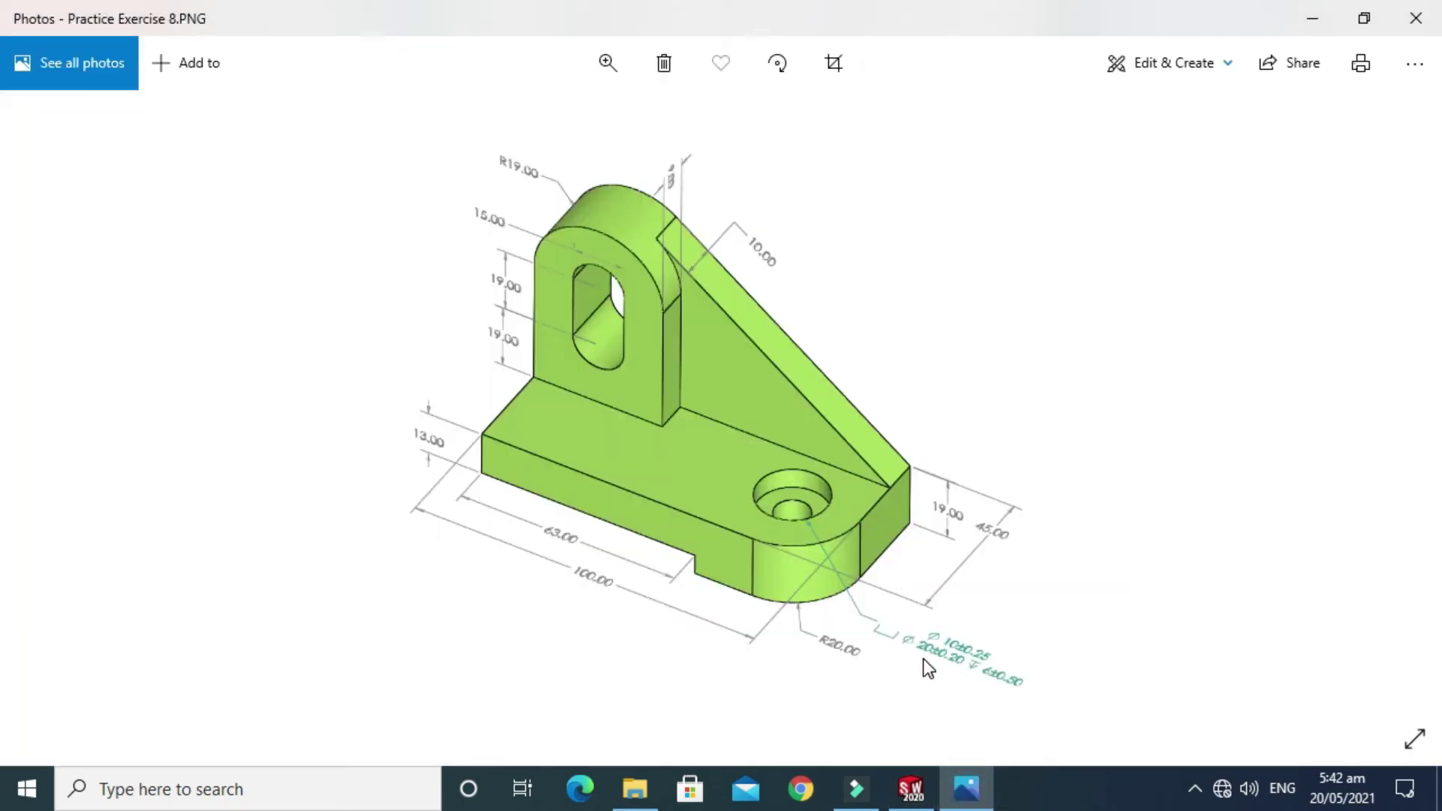
left_click(910, 789)
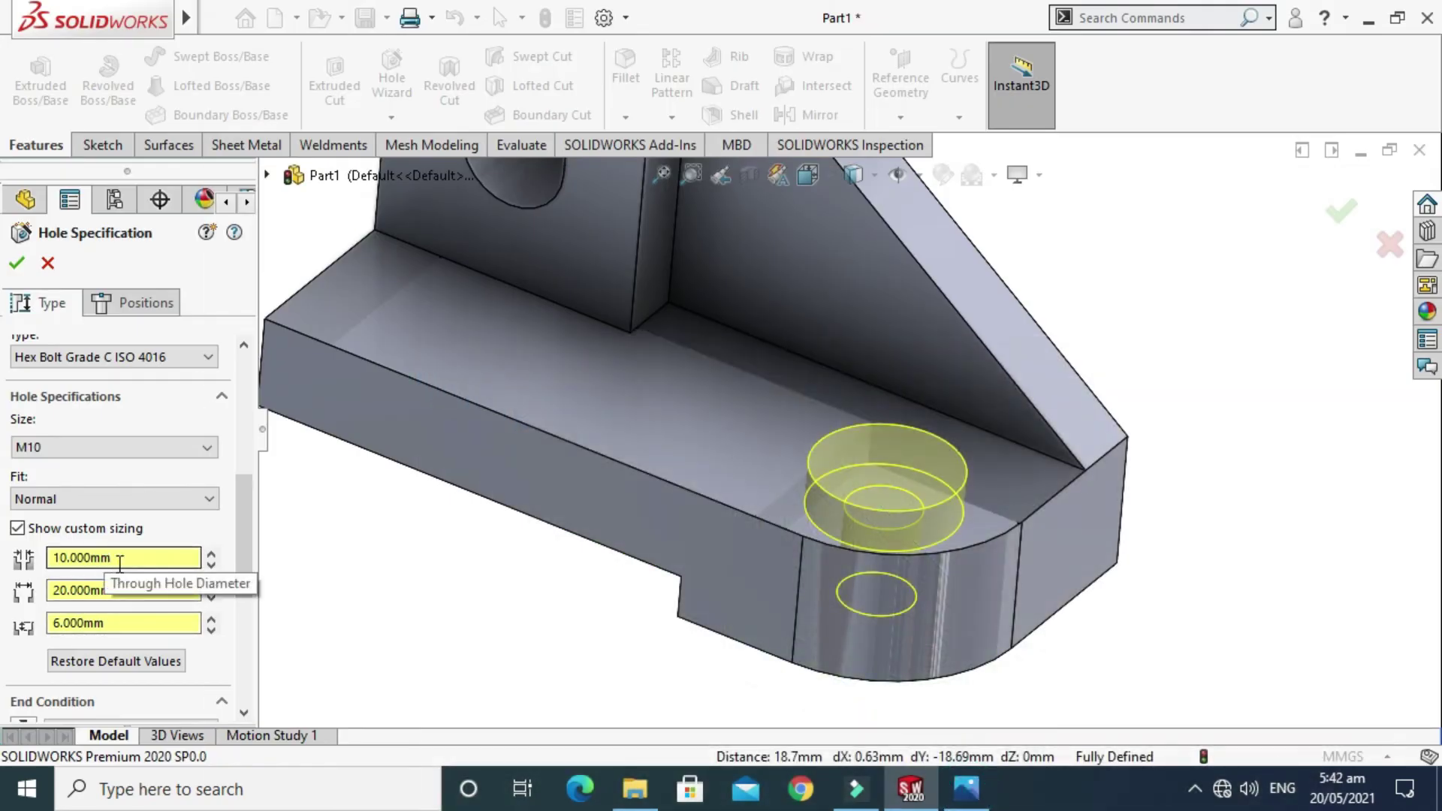
Step: Try a counterbore diameter of 30 mm and set it back to 20 mm
double_click(140, 593)
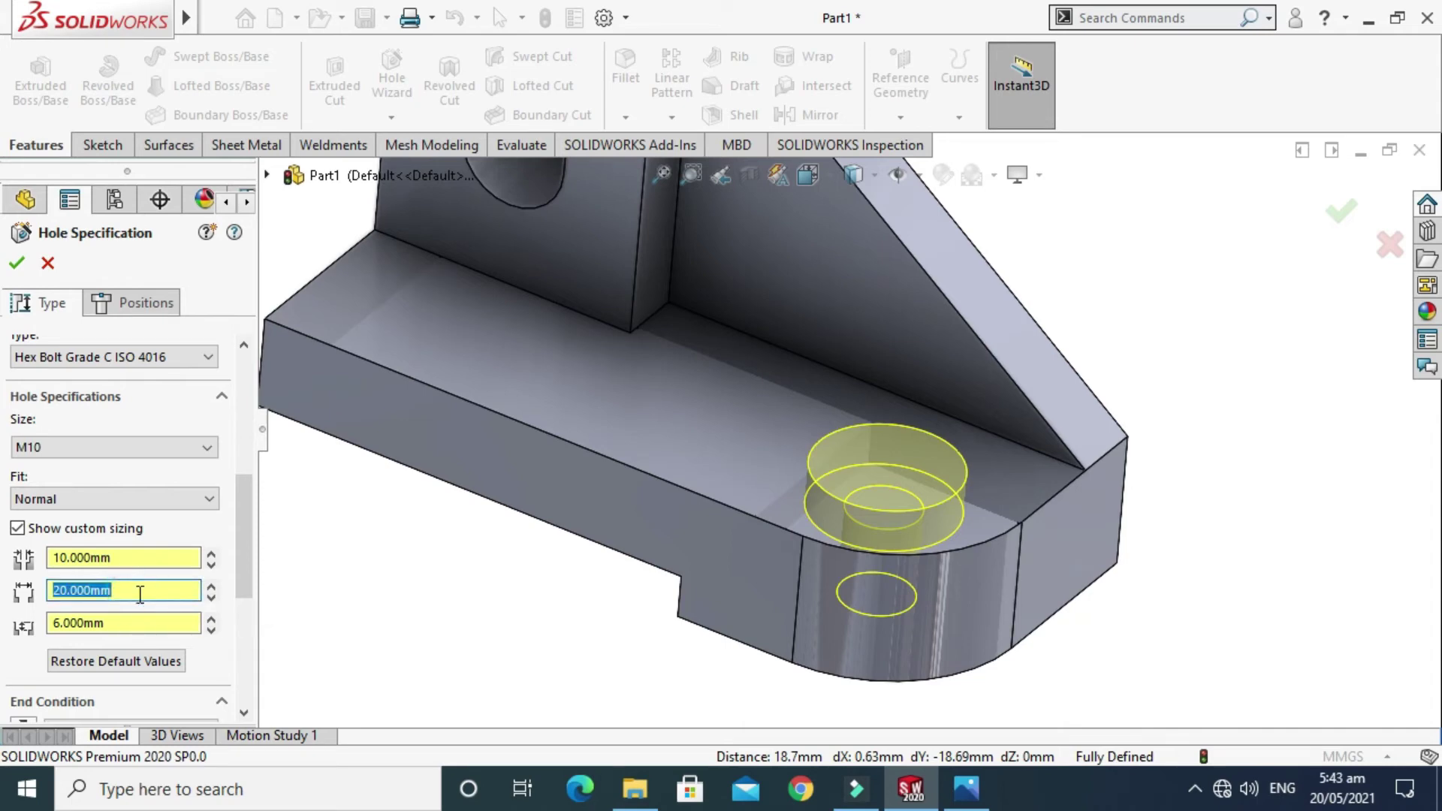
type("30")
key("Return")
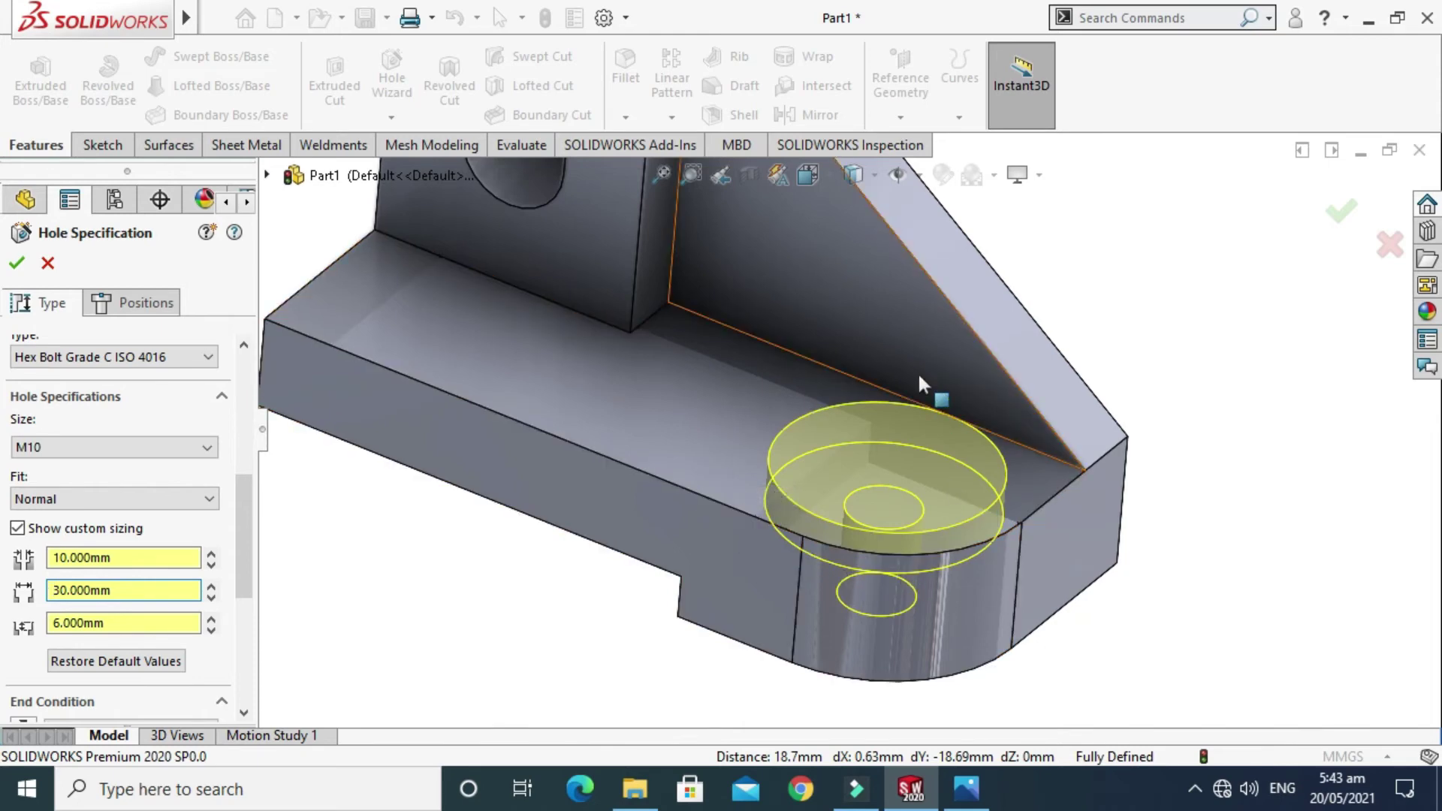
double_click(139, 591)
type("20")
key("Return")
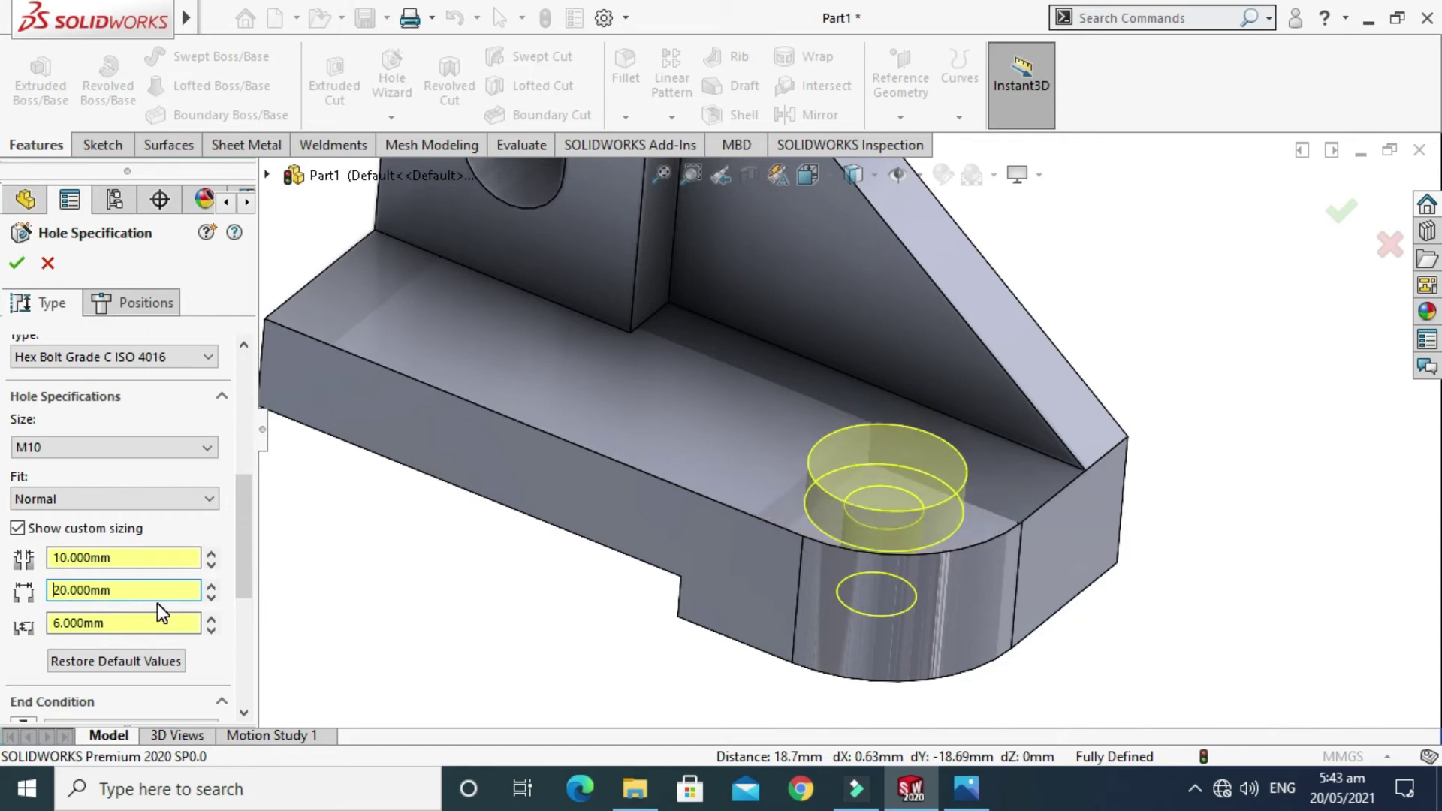
Step: Try a through hole diameter of 15 mm and set it back to 10 mm
double_click(171, 557)
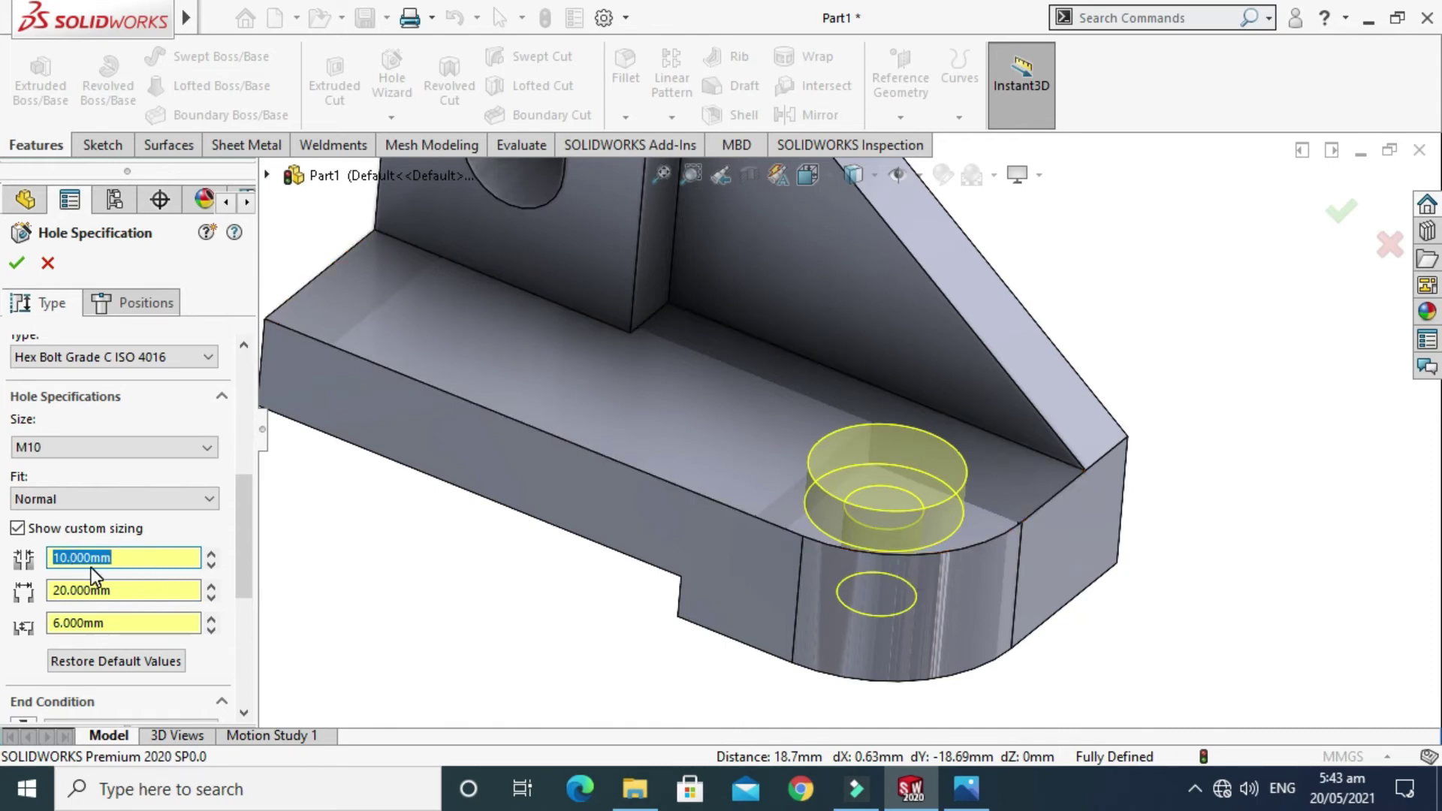
type("15")
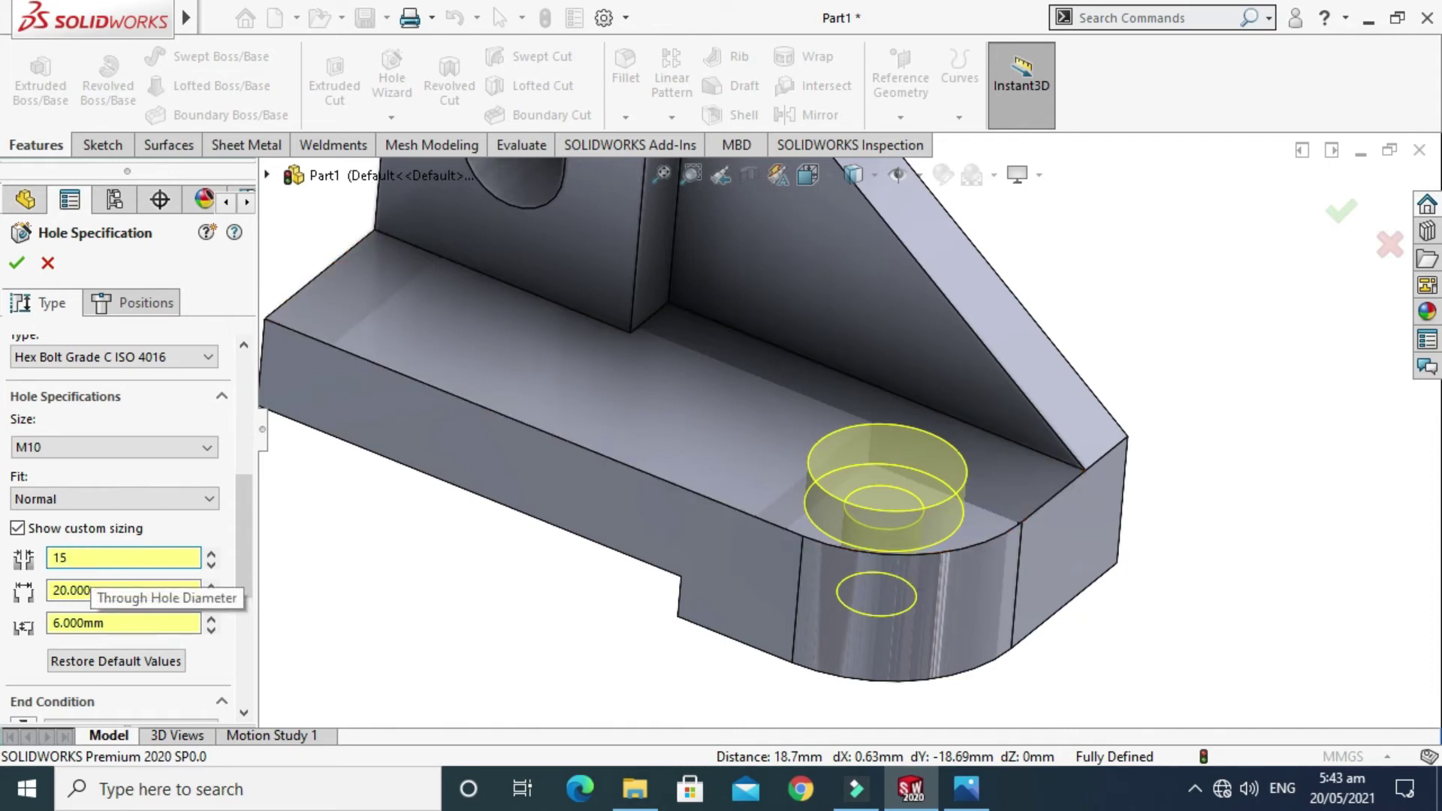
key("Return")
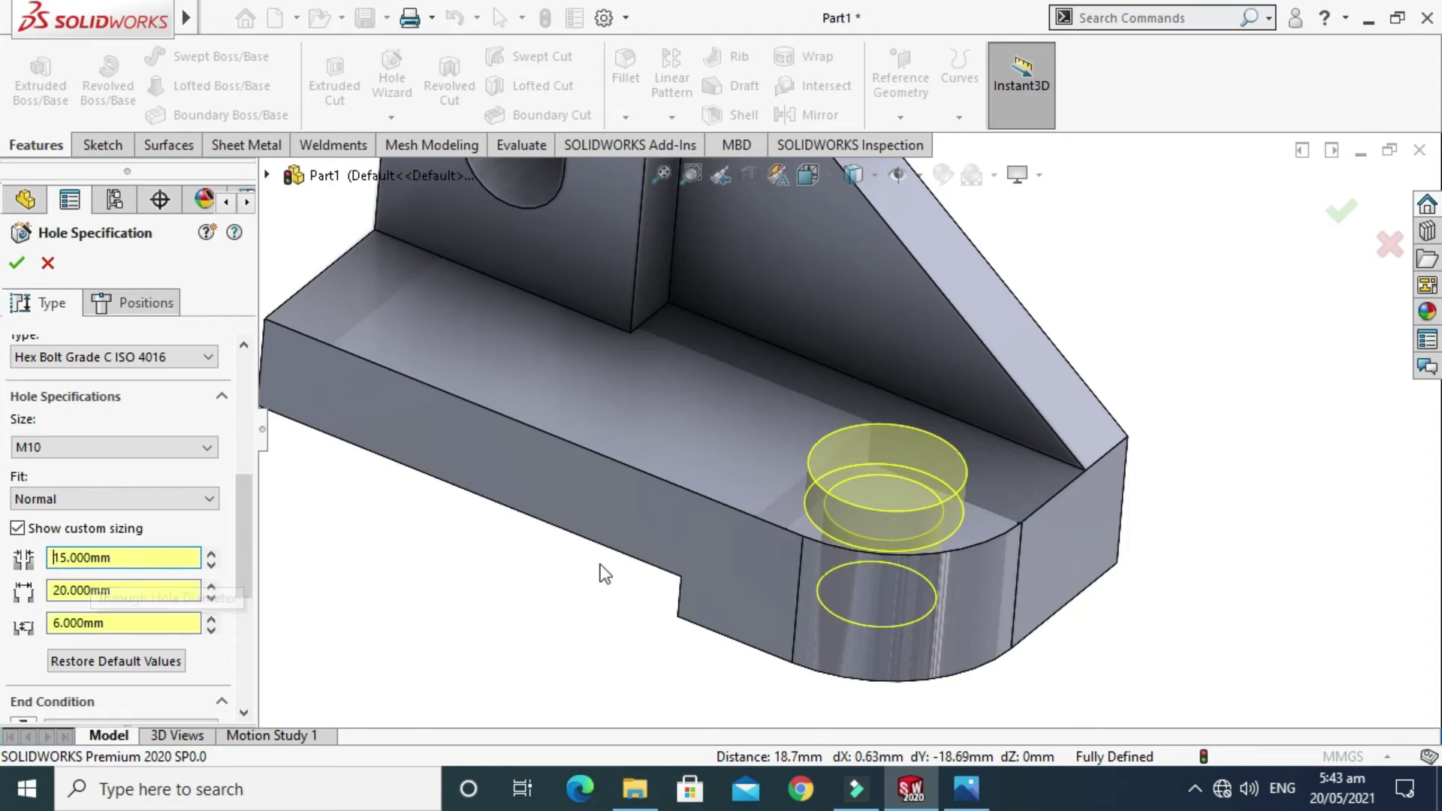
scroll(885, 496, "down", 2)
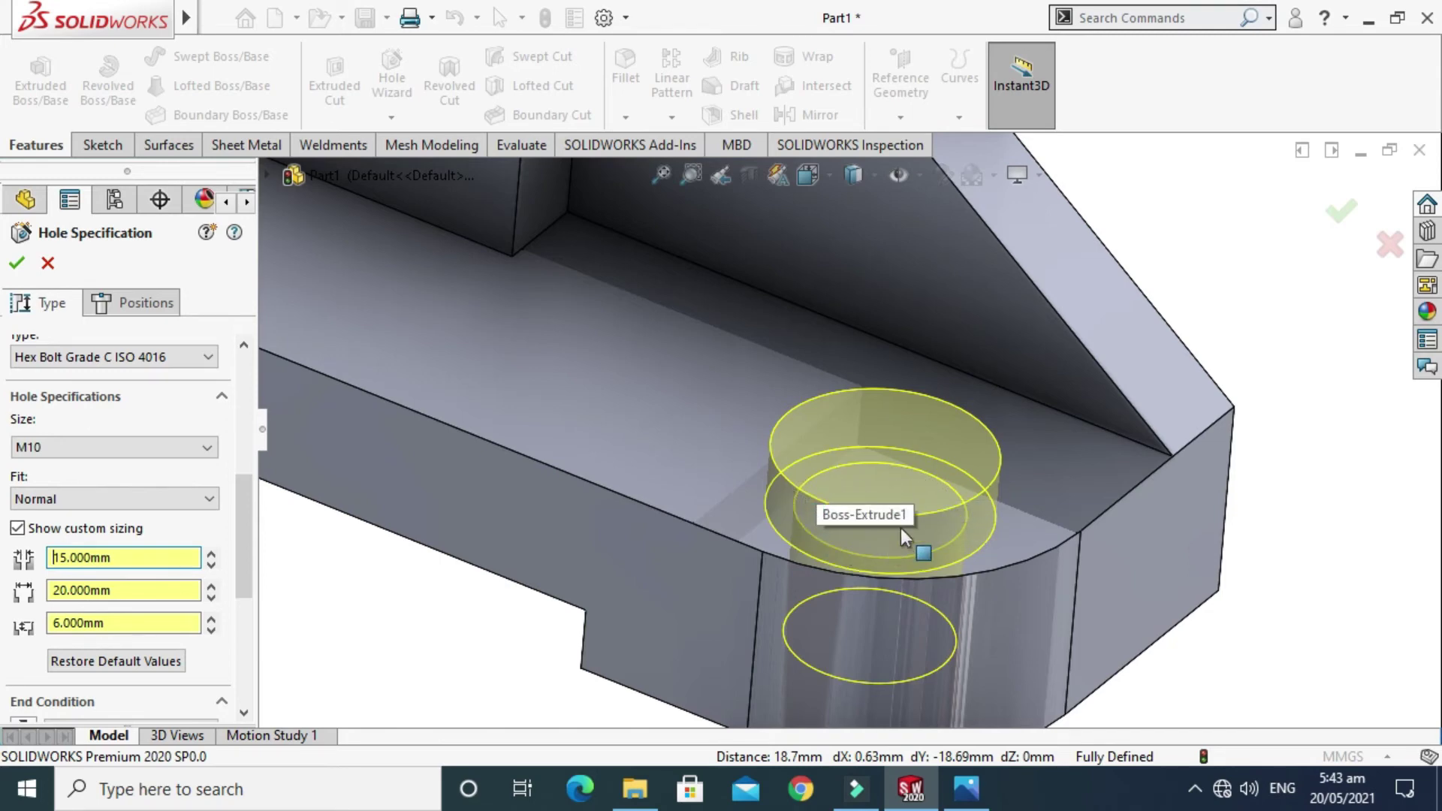
double_click(145, 557)
type("1")
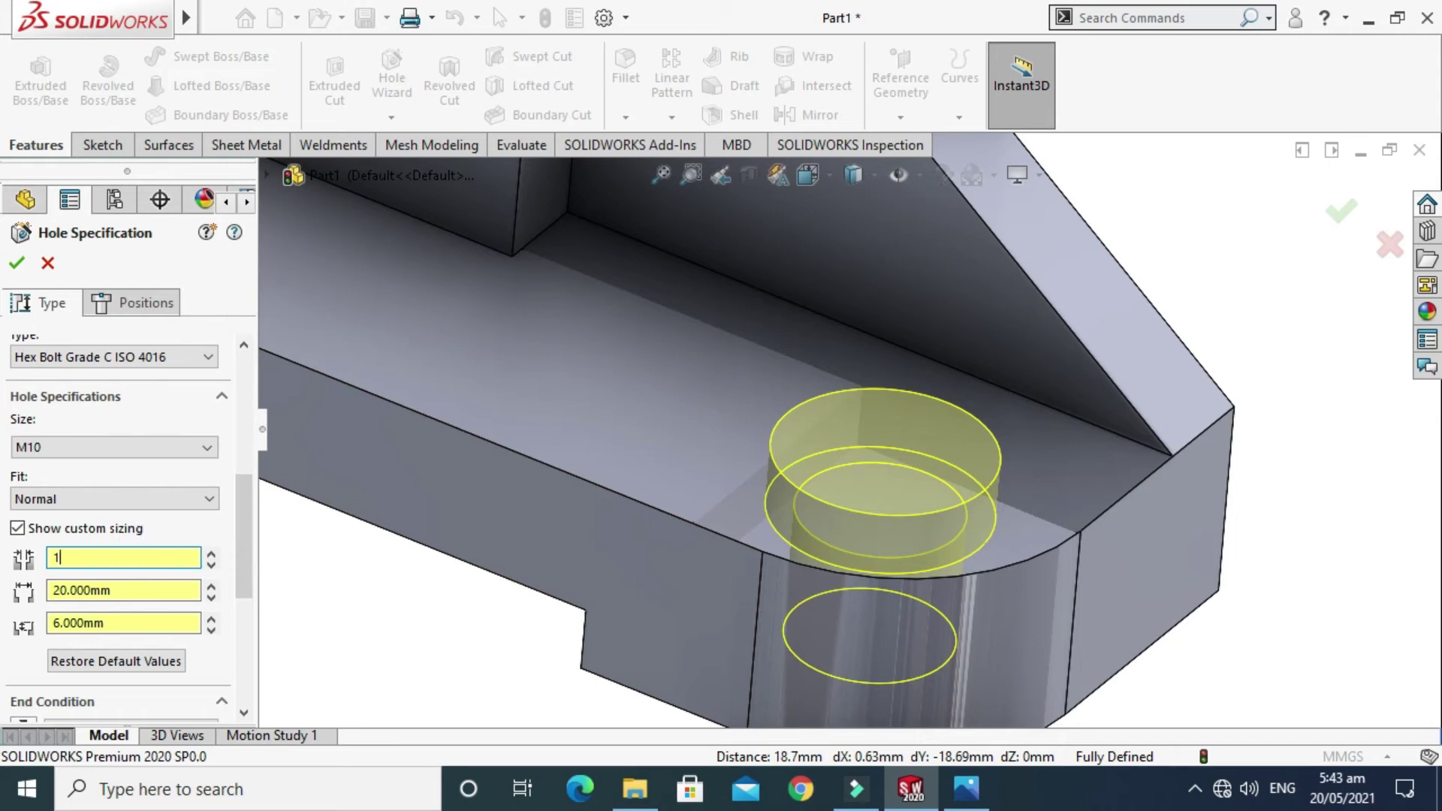
type("0")
key("Return")
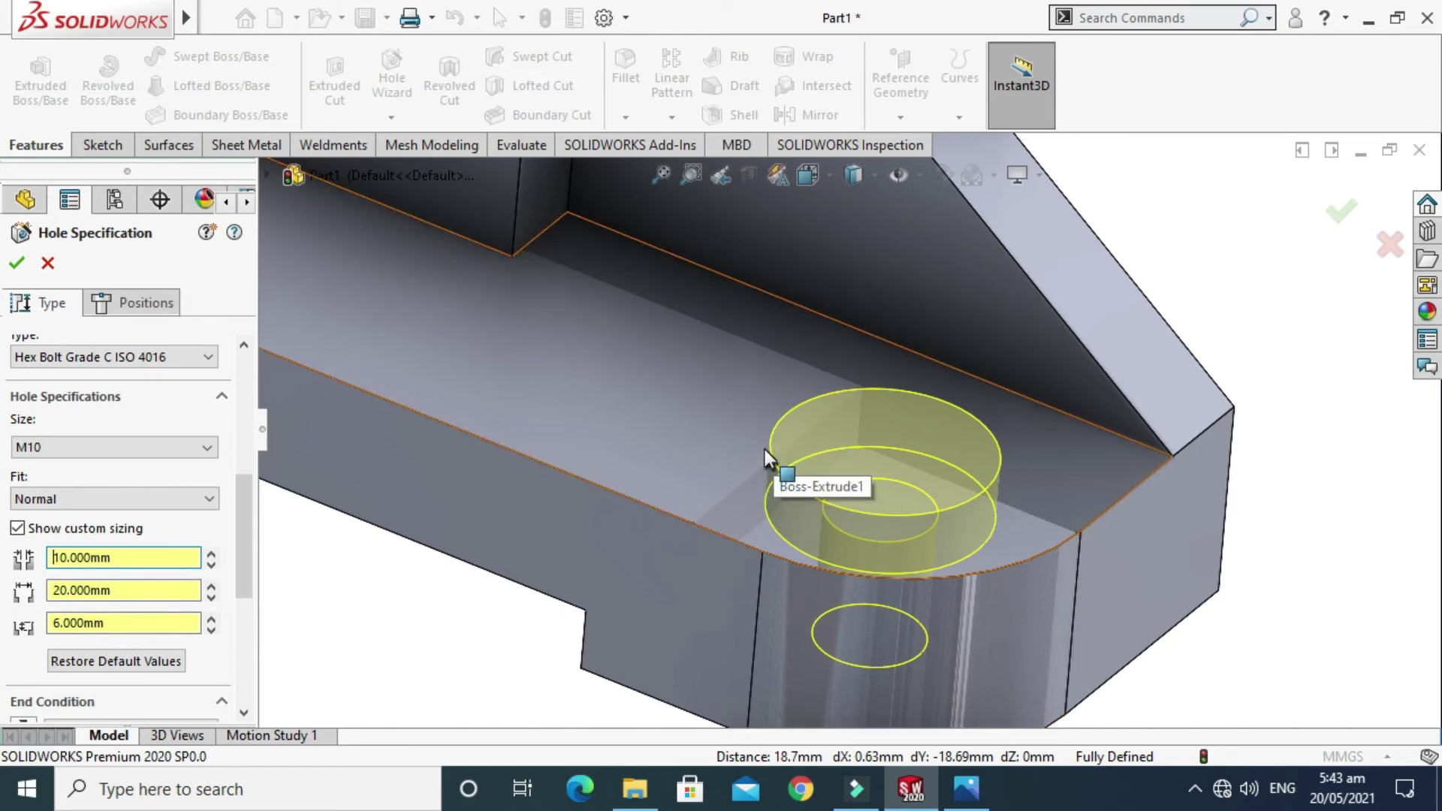
Step: Try a counterbore depth of 1 mm, check the reference image's callout, and set the depth back to 6 mm
left_click(117, 624)
double_click(117, 623)
type("1")
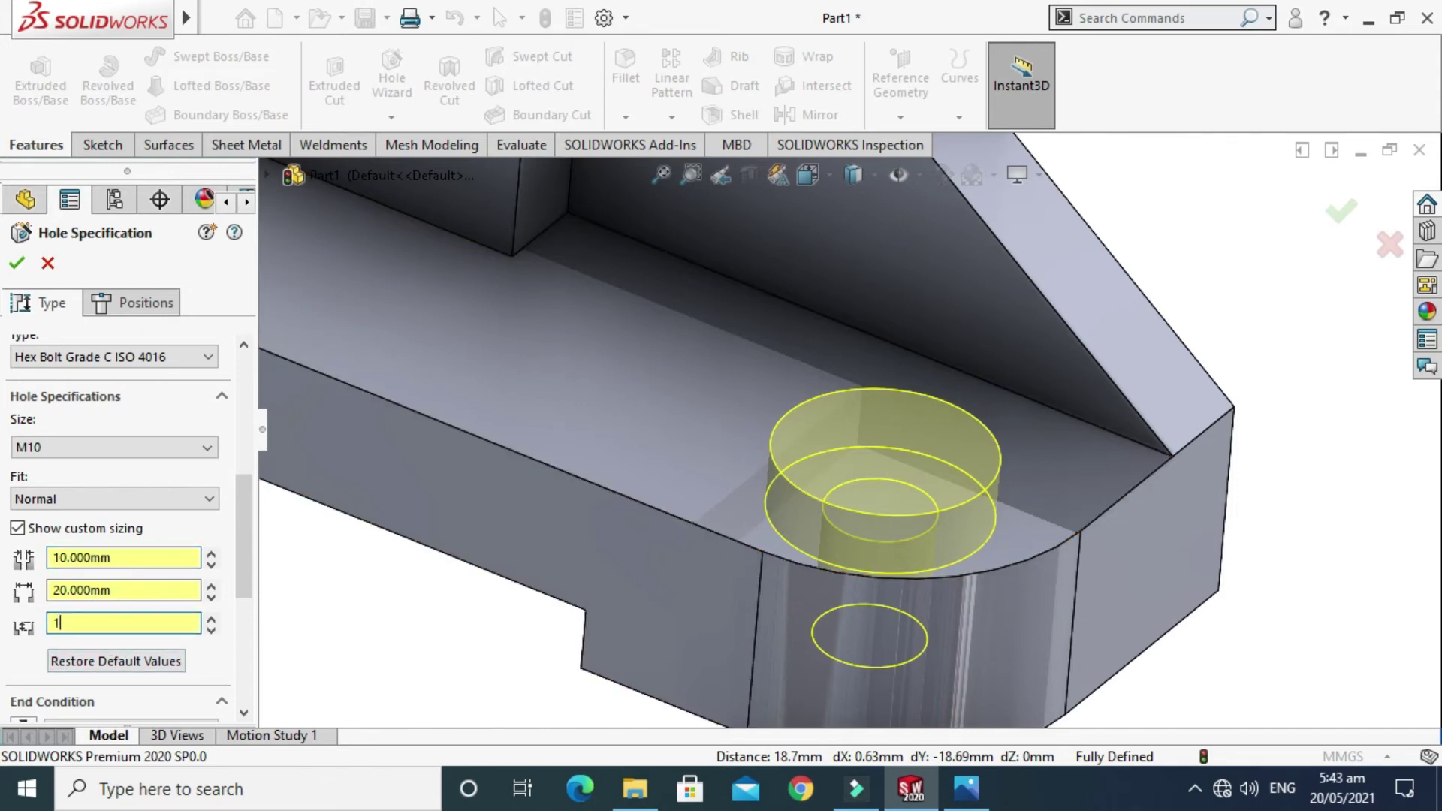
key("Return")
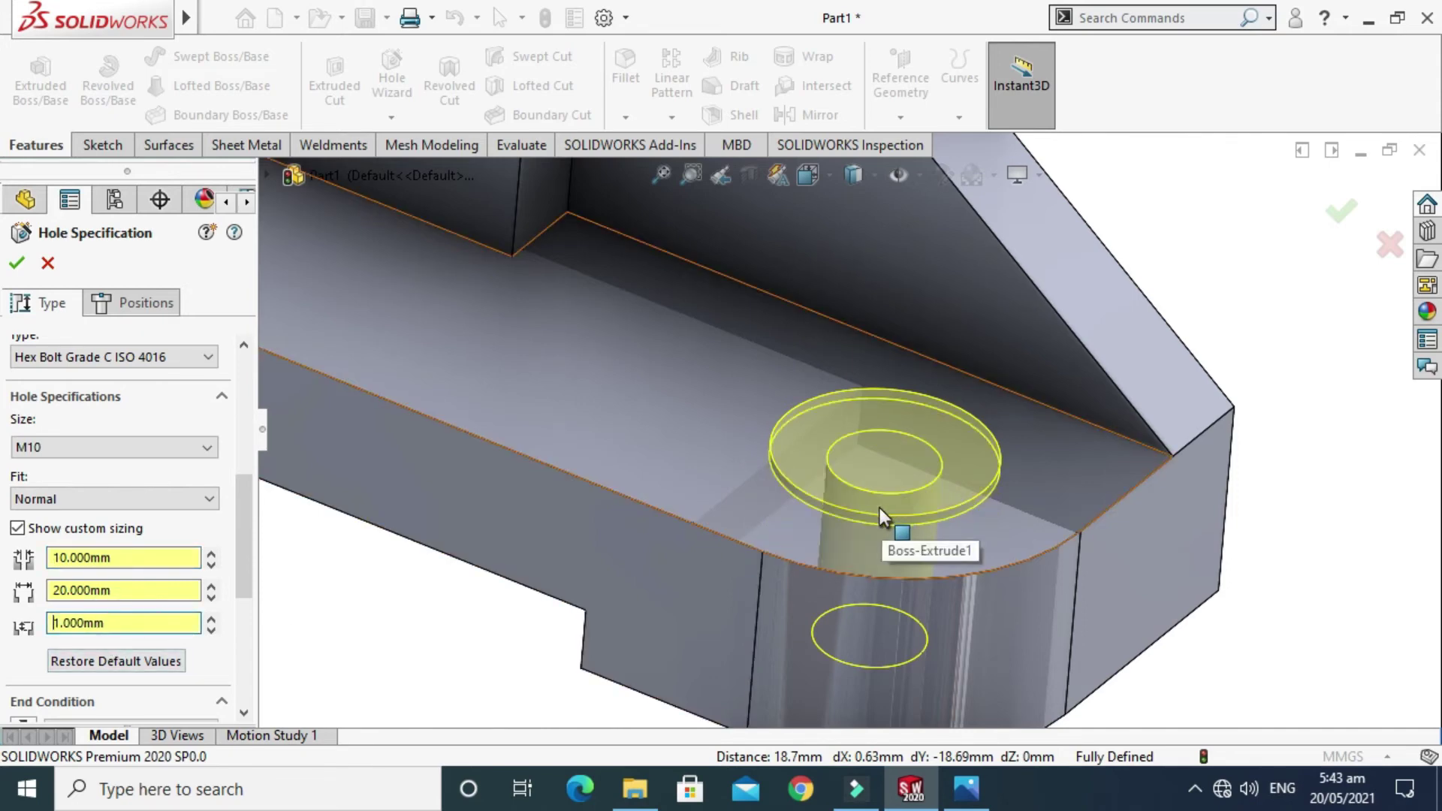
double_click(161, 622)
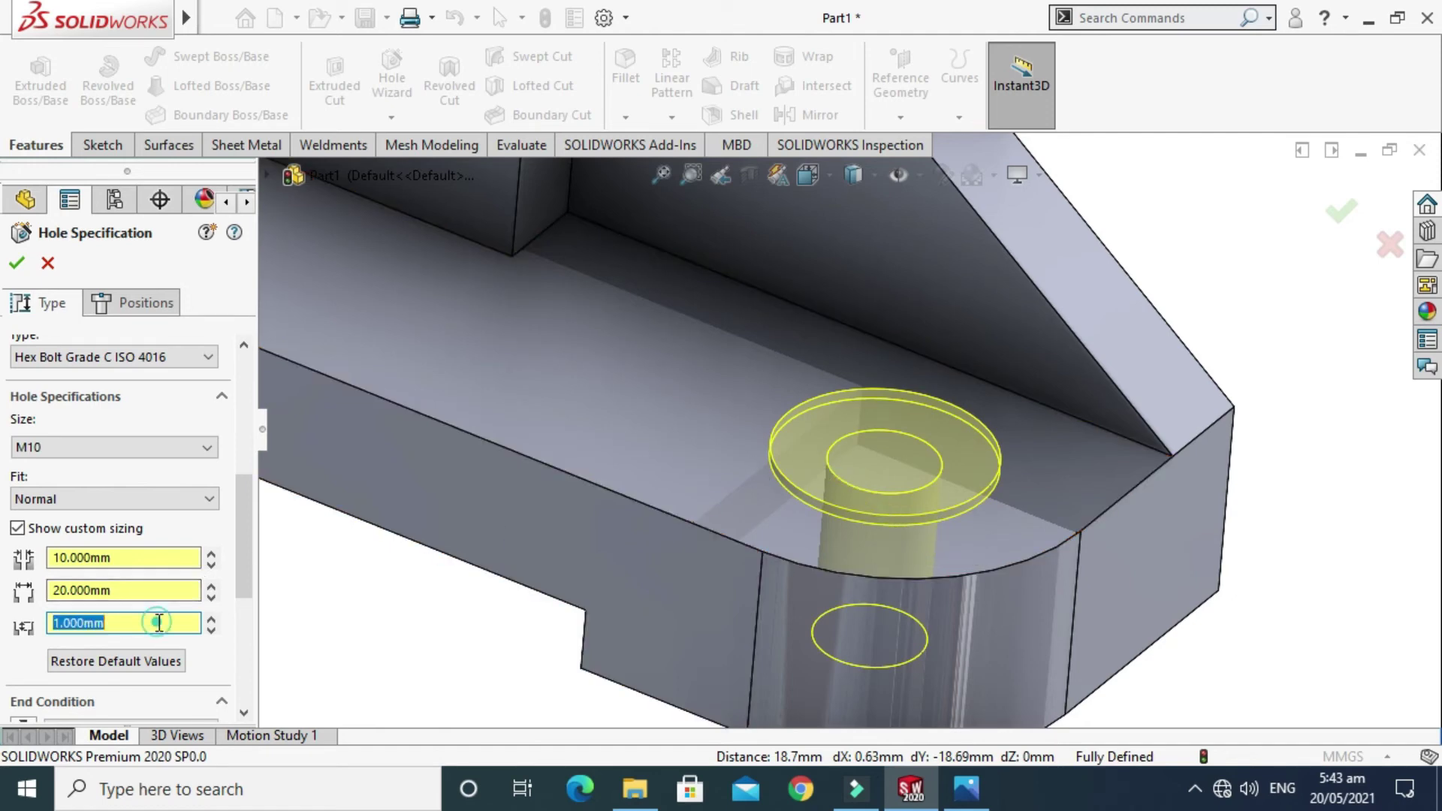
left_click(966, 788)
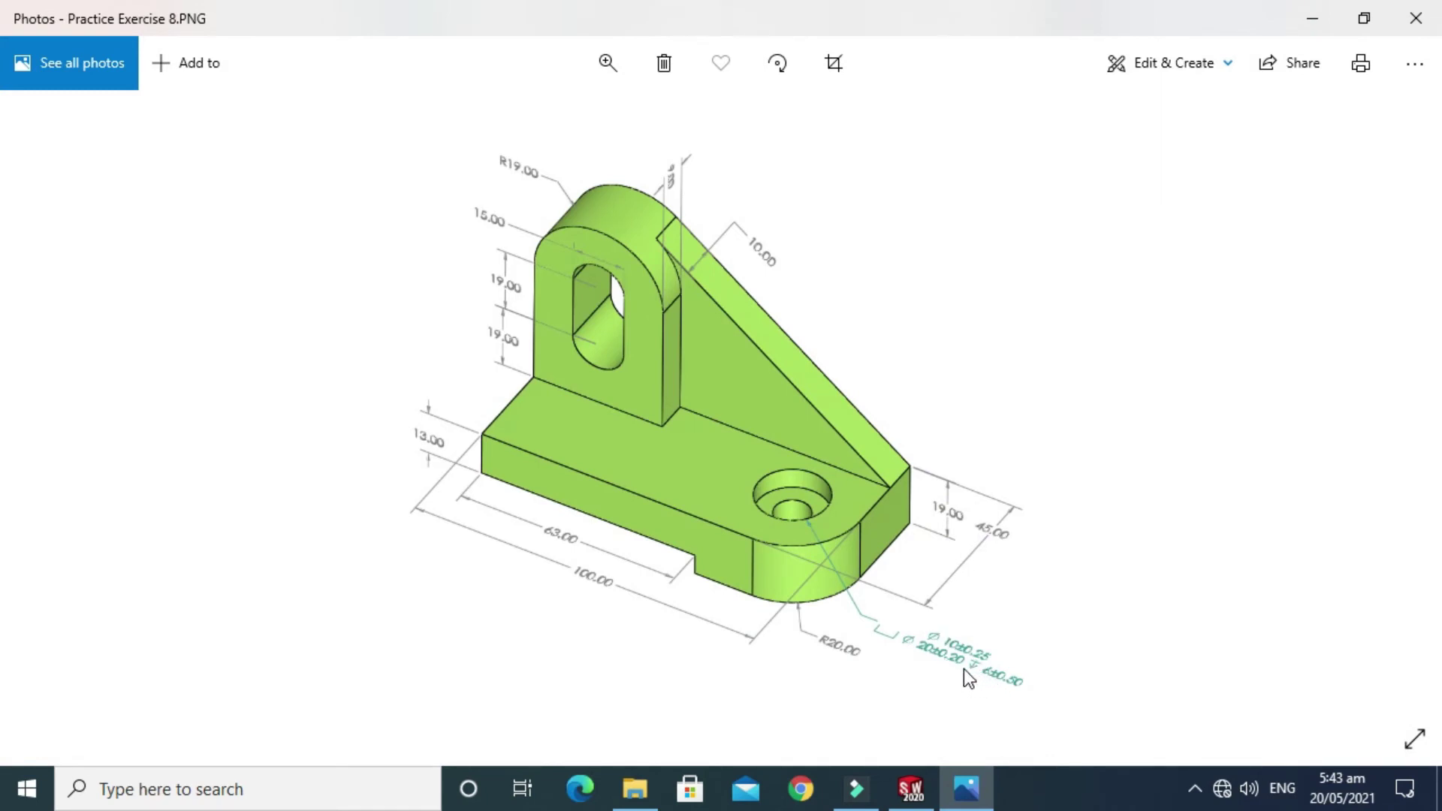
left_click(910, 789)
left_click(149, 627)
type("6.000mm")
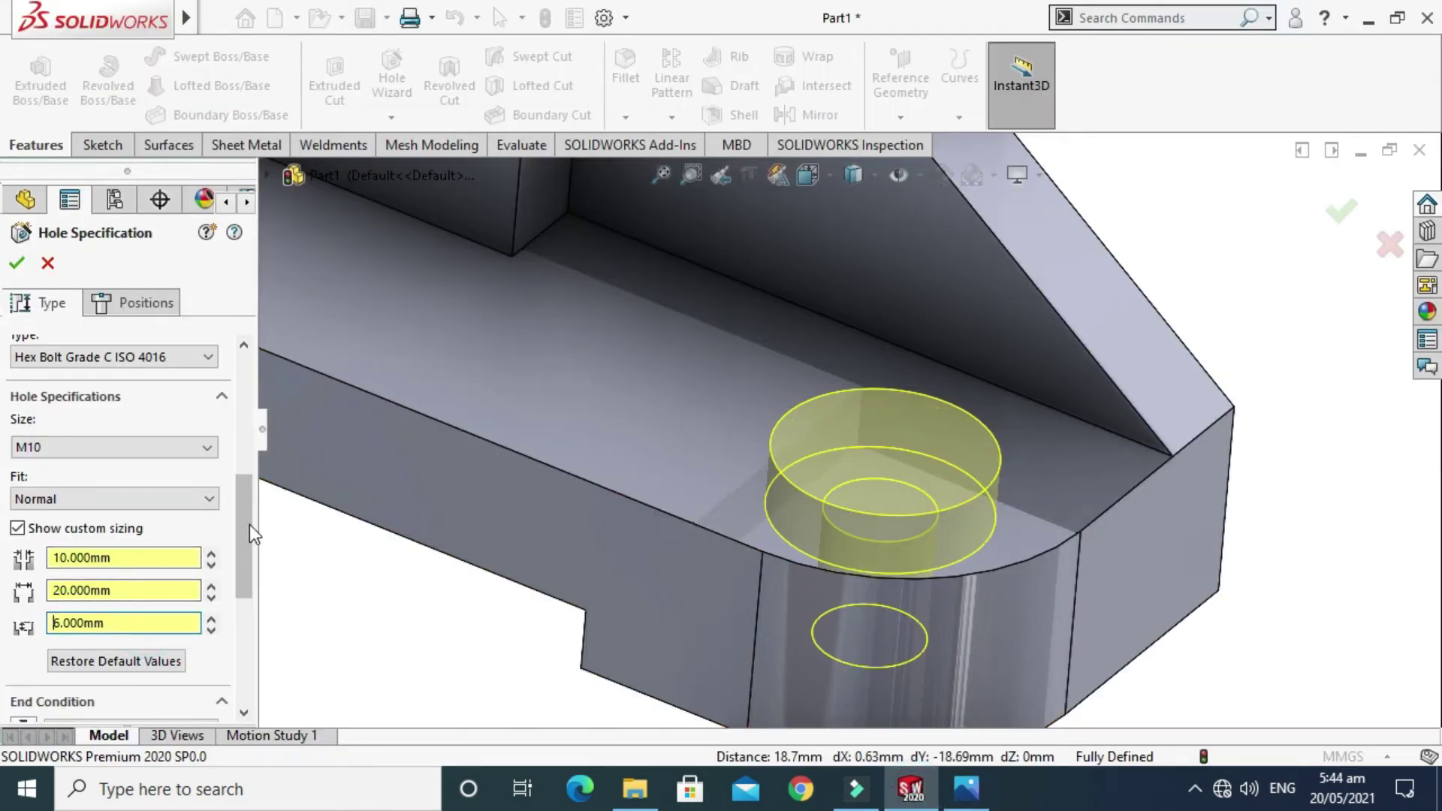
Step: Create the counterbored hole in the base with the Up To Next end condition
left_click_drag(249, 524, 244, 613)
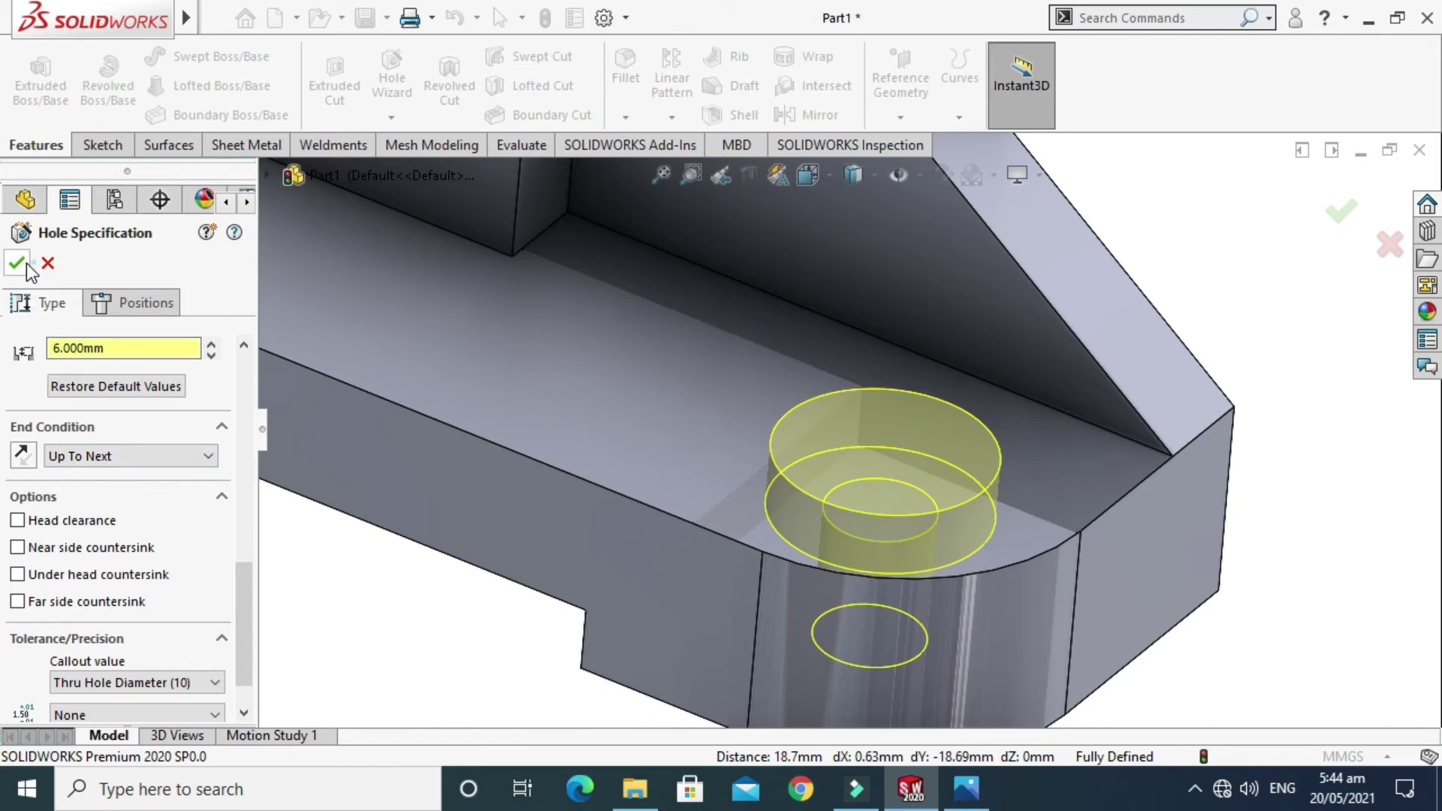
key("Return")
scroll(900, 428, "up", 5)
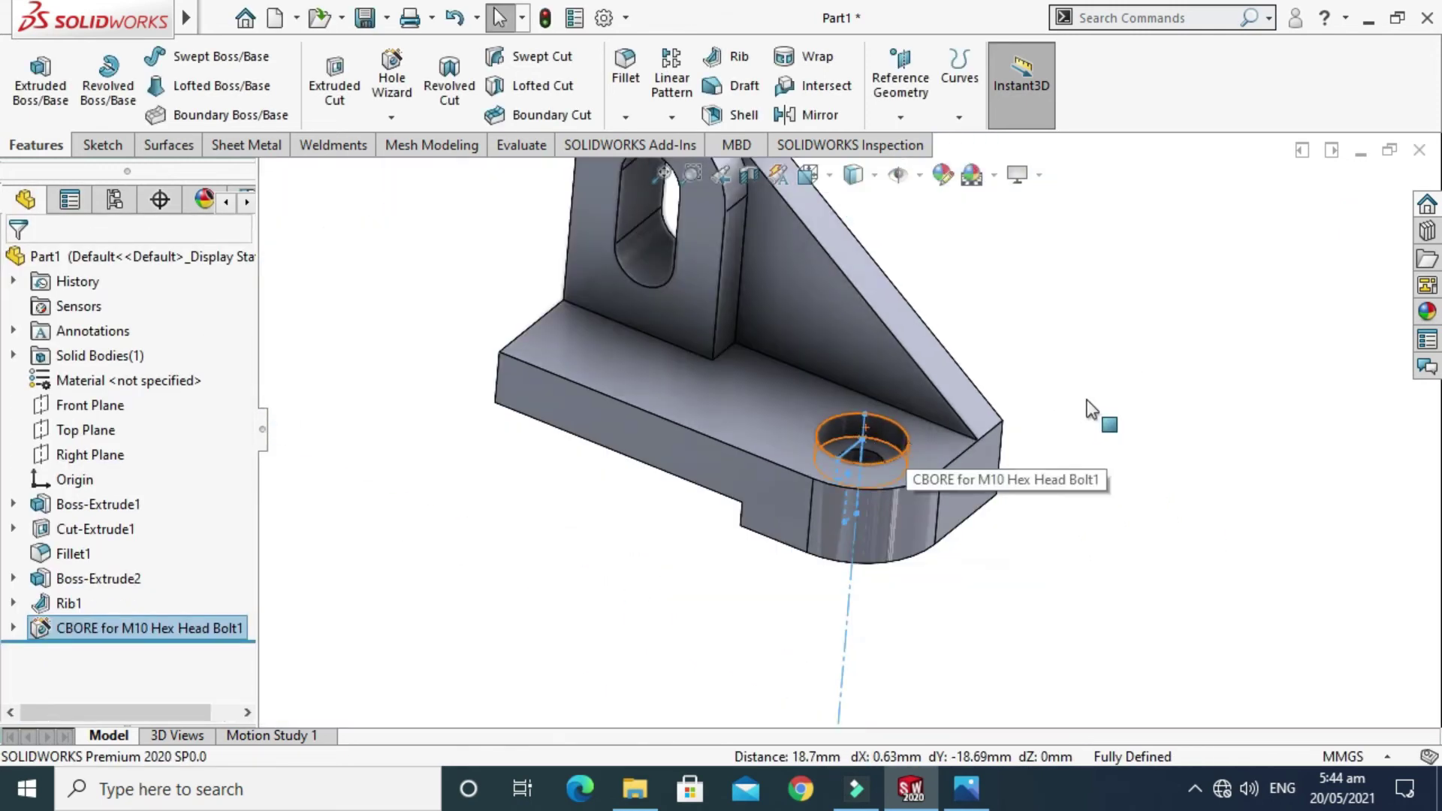
Step: Give the whole part a light green colour from the standard swatches to resemble the reference image
right_click(1081, 331)
left_click(1126, 409)
left_click_drag(985, 345, 916, 329)
scroll(782, 380, "down", 3)
mouse_move(785, 443)
left_mouse_down()
mouse_move(786, 413)
mouse_move(775, 429)
mouse_move(821, 406)
mouse_move(817, 463)
left_mouse_up()
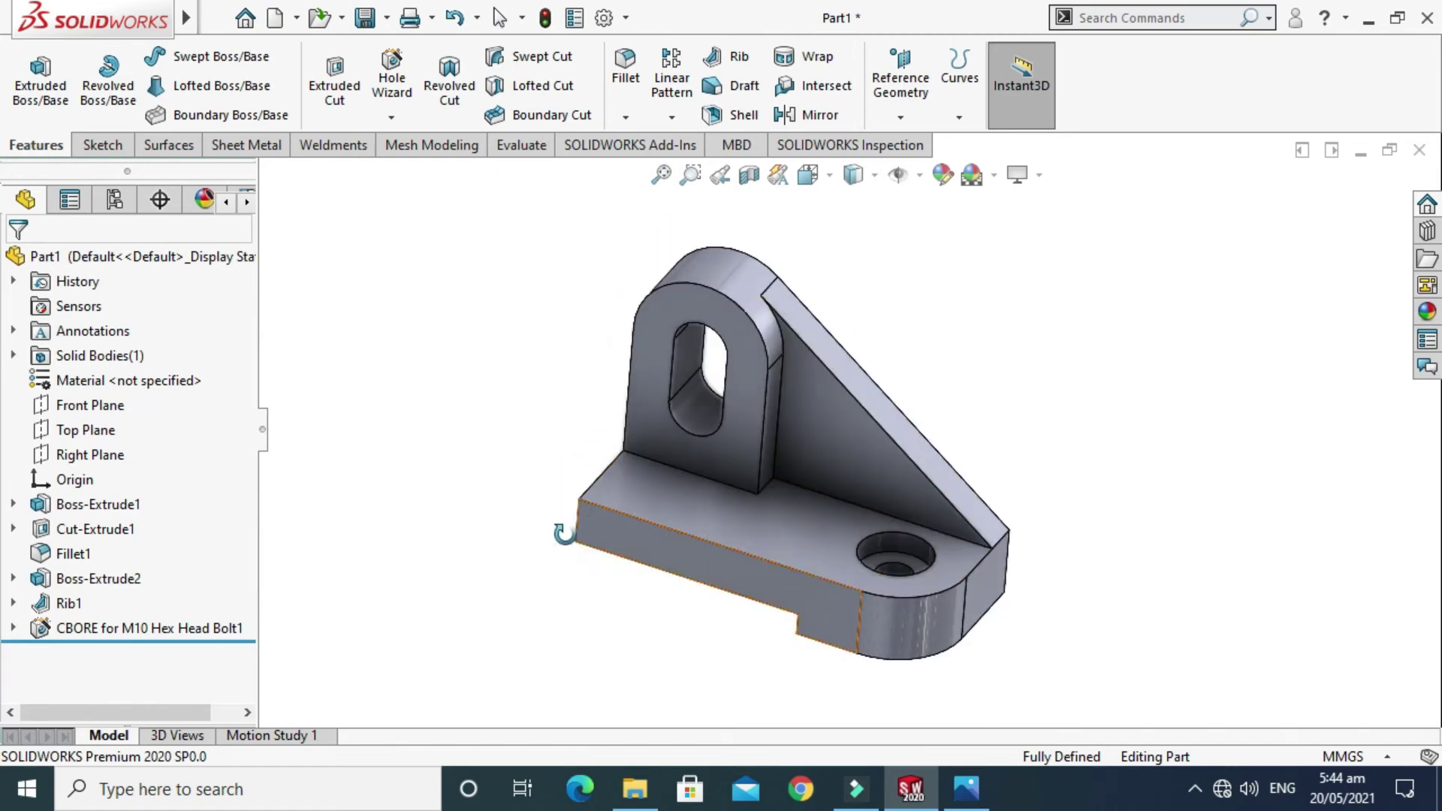
left_click(944, 177)
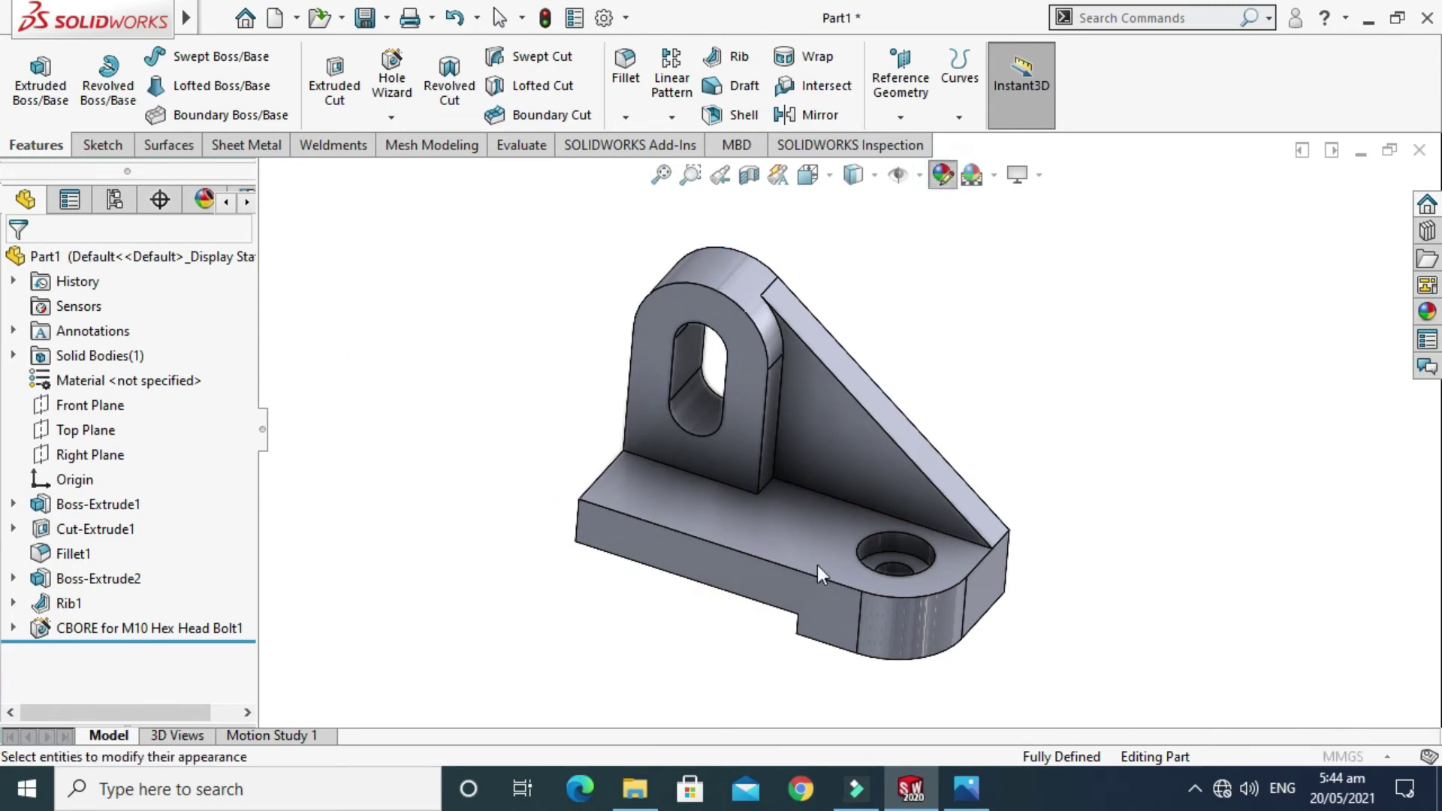
left_click(967, 789)
left_click(967, 788)
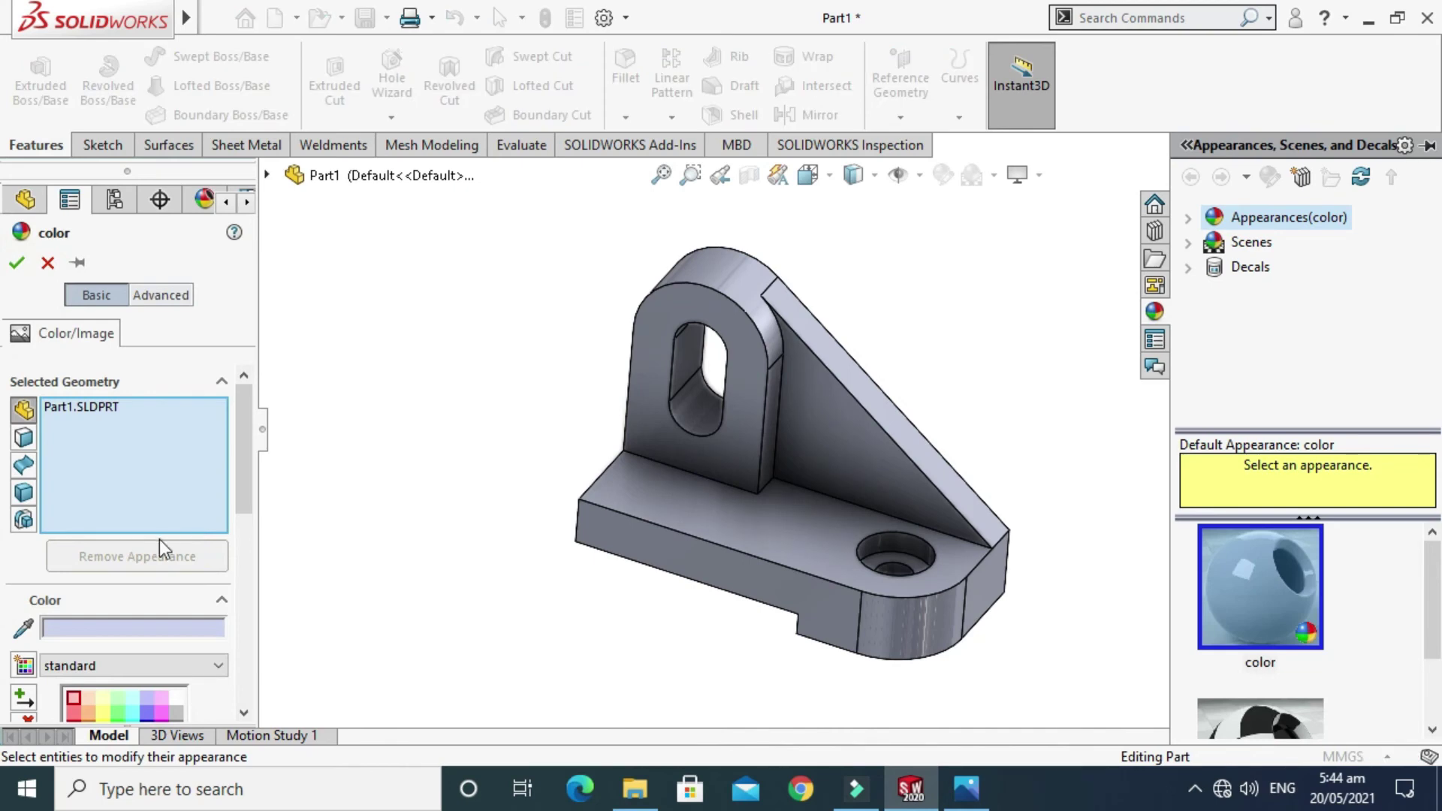
left_click_drag(245, 418, 244, 466)
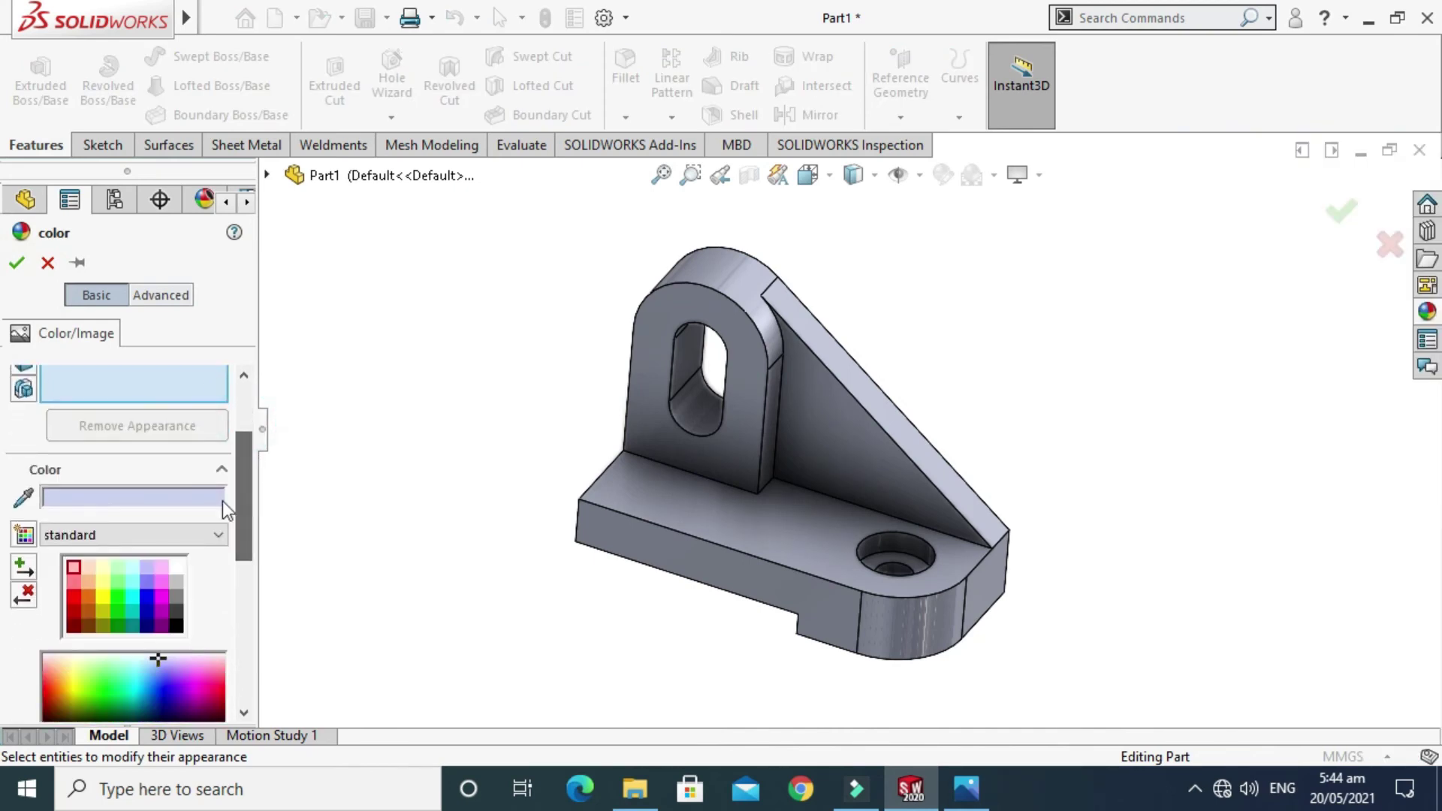
left_click(119, 581)
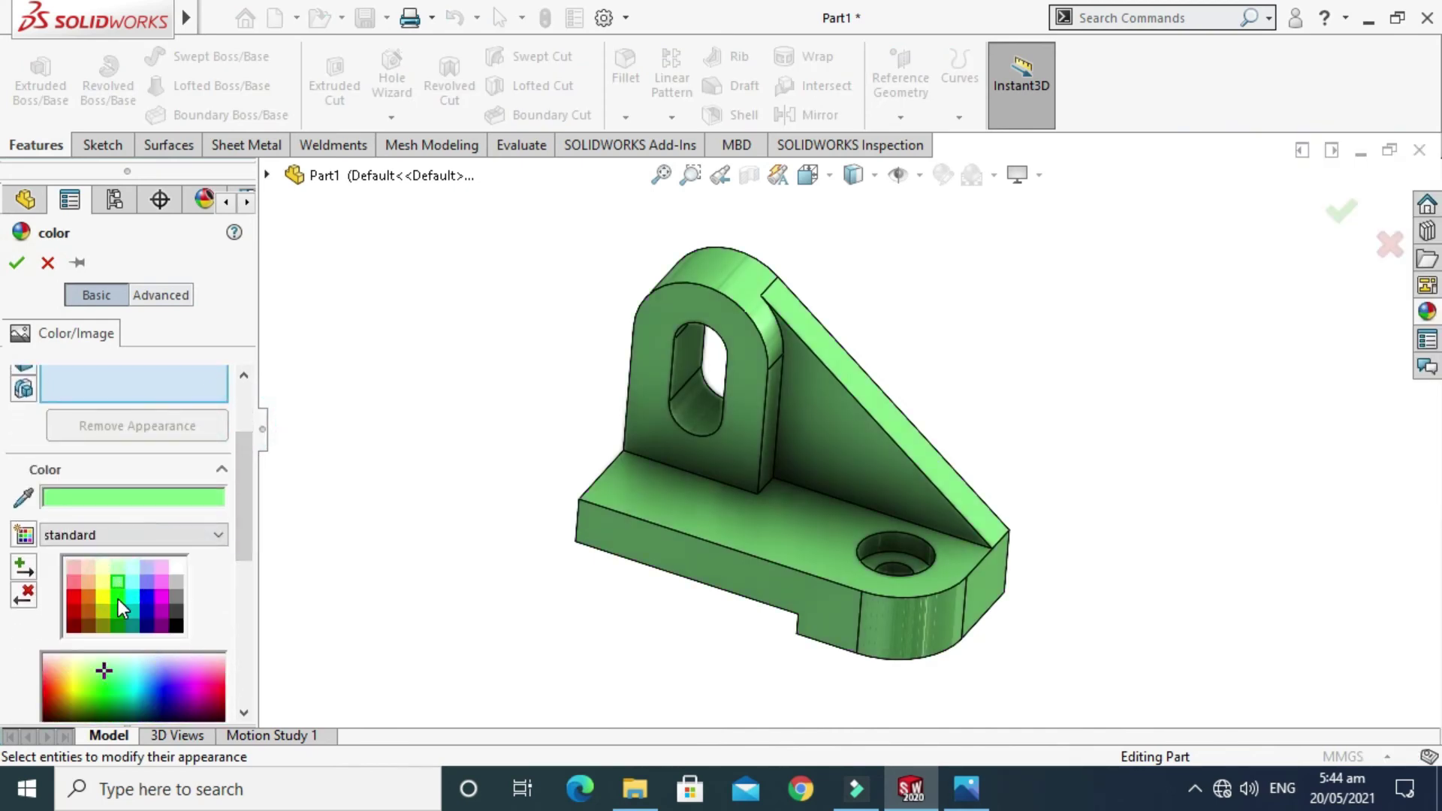
left_click(119, 598)
left_click(117, 582)
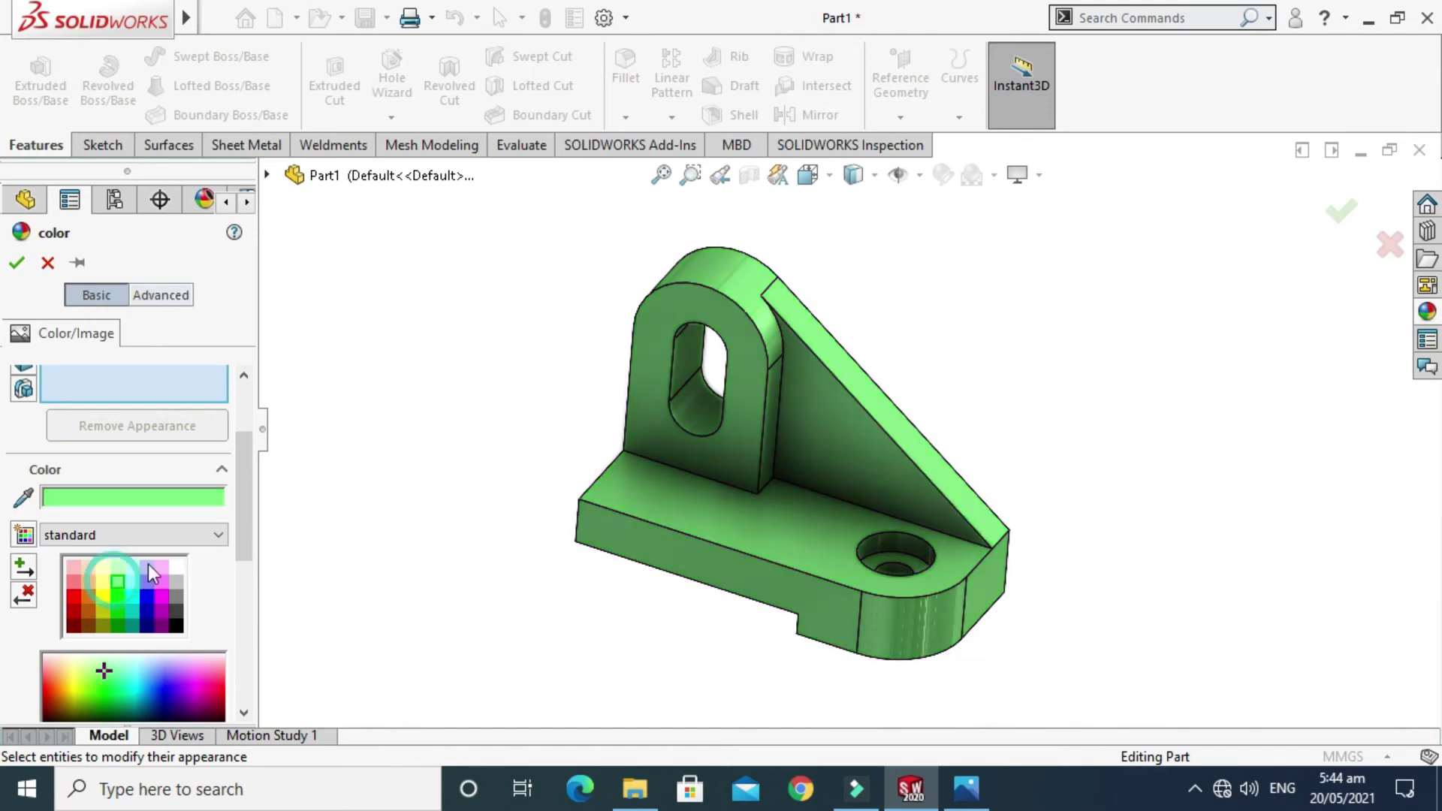
Step: Adjust the part's colour to red 56, green 255 and blue 77, and apply it
left_click_drag(235, 511, 233, 568)
left_click_drag(134, 610, 90, 611)
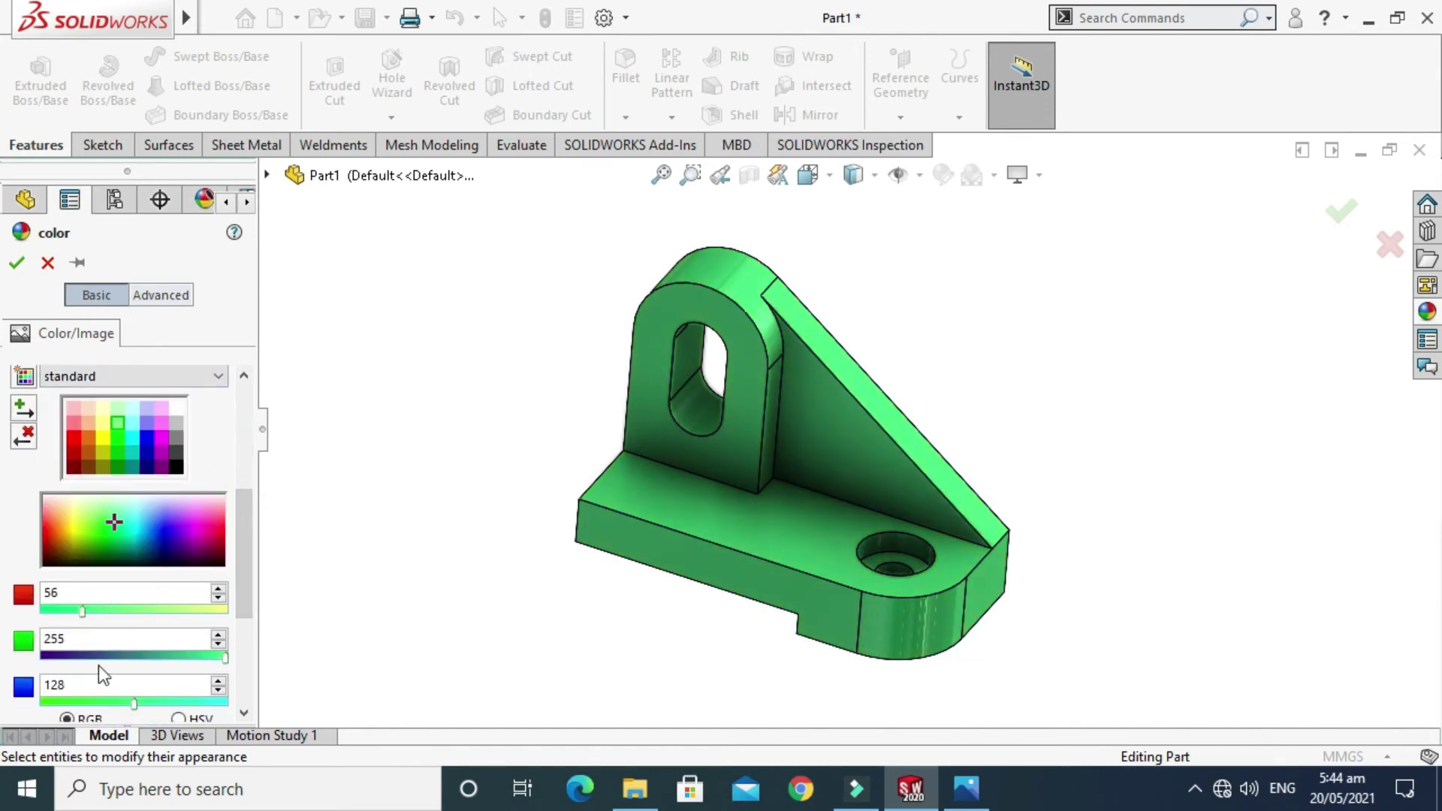
left_click_drag(135, 704, 96, 712)
left_click_drag(241, 530, 242, 562)
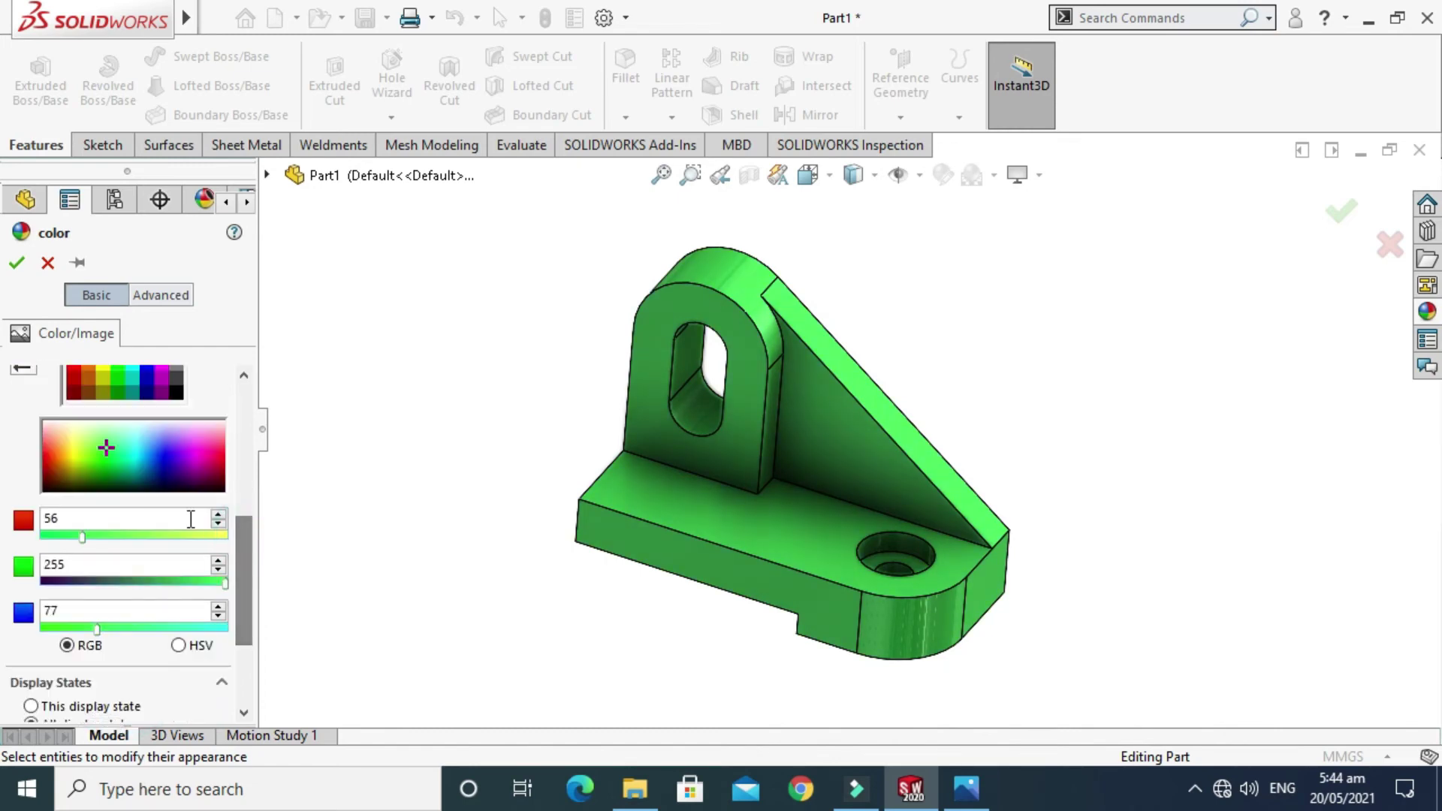
left_click(17, 265)
Step: Add a reference dimension along the base's front from its end edge to the notch edge, placed below the part
middle_click_drag(896, 366, 968, 321)
right_click(967, 322)
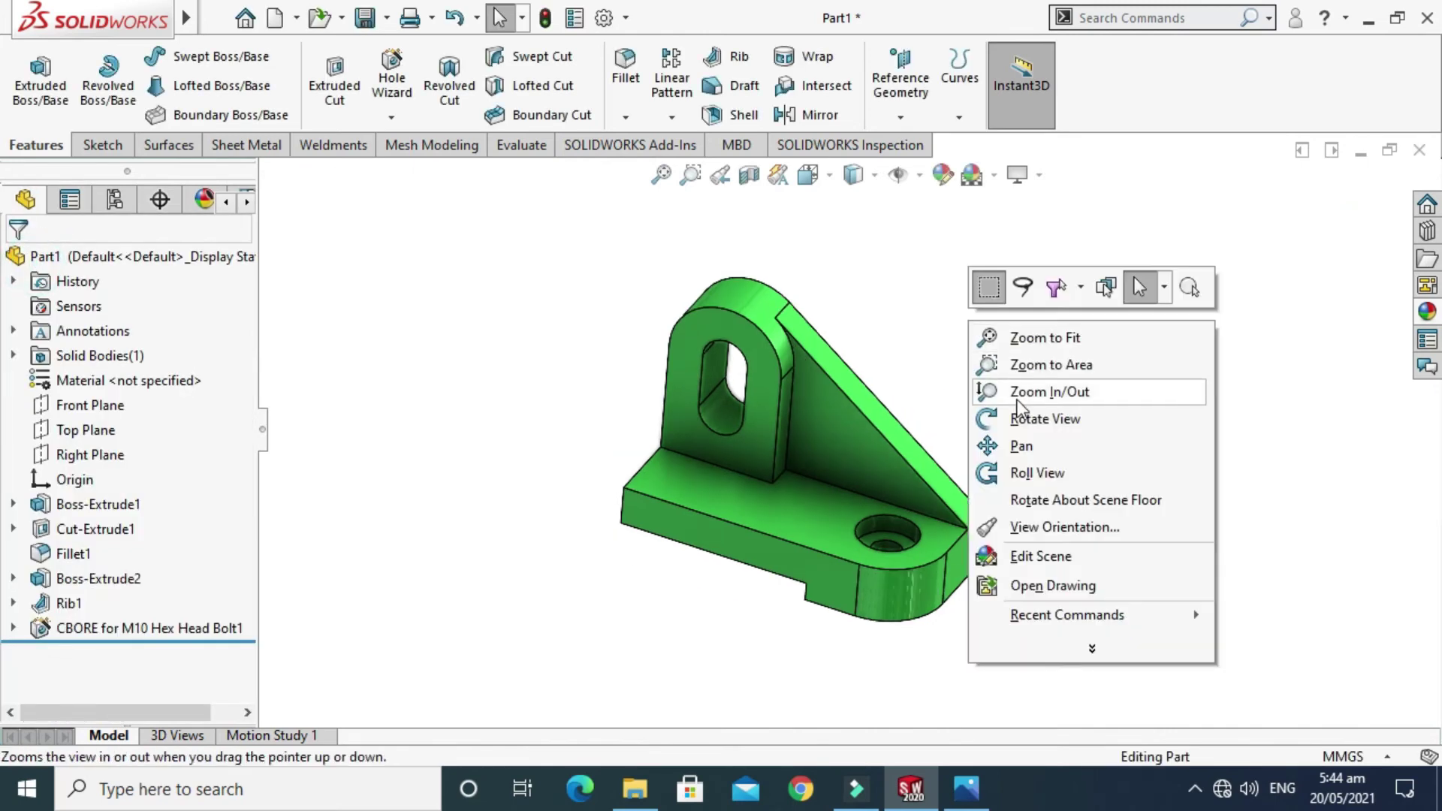
left_click(1011, 415)
left_click_drag(932, 408, 854, 409)
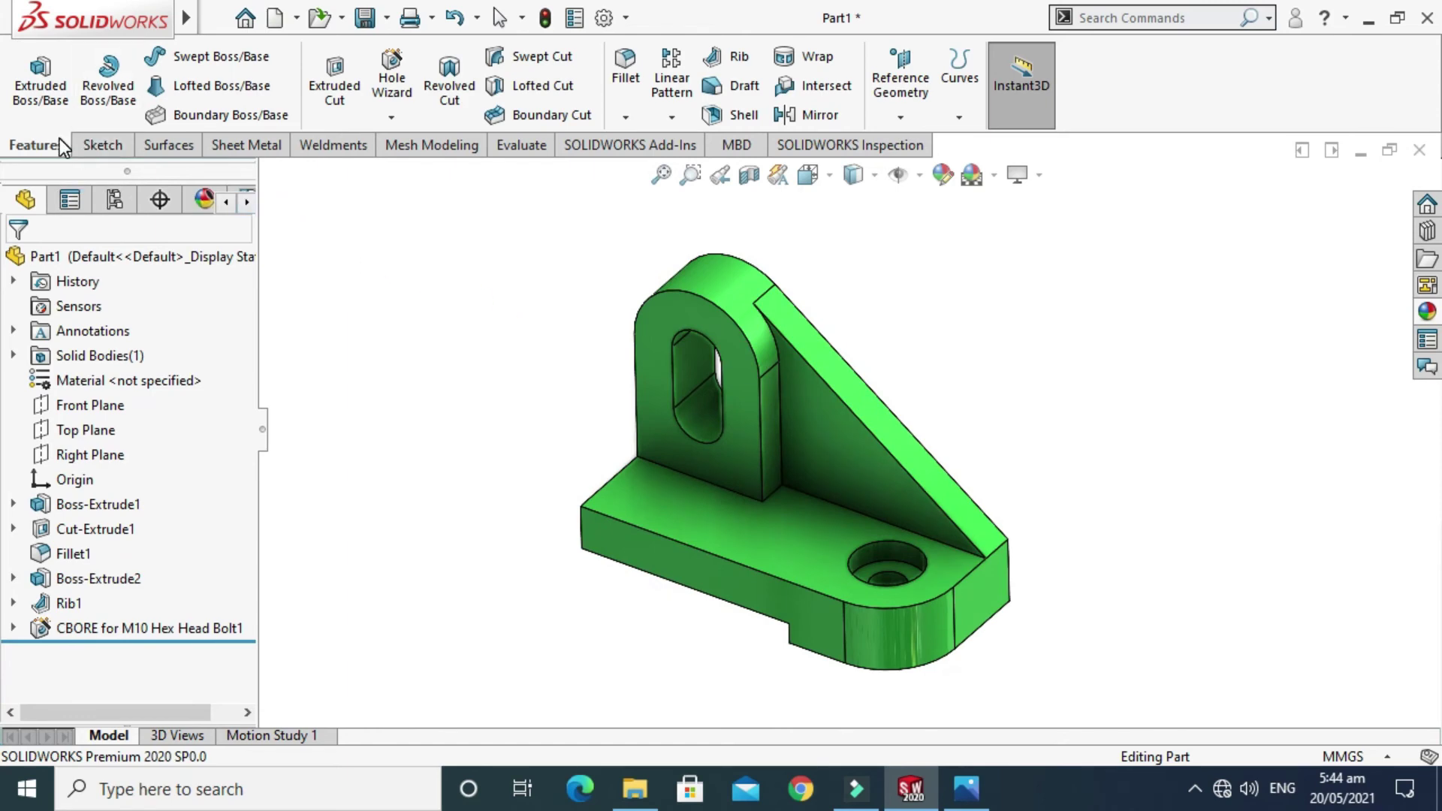
left_click(89, 142)
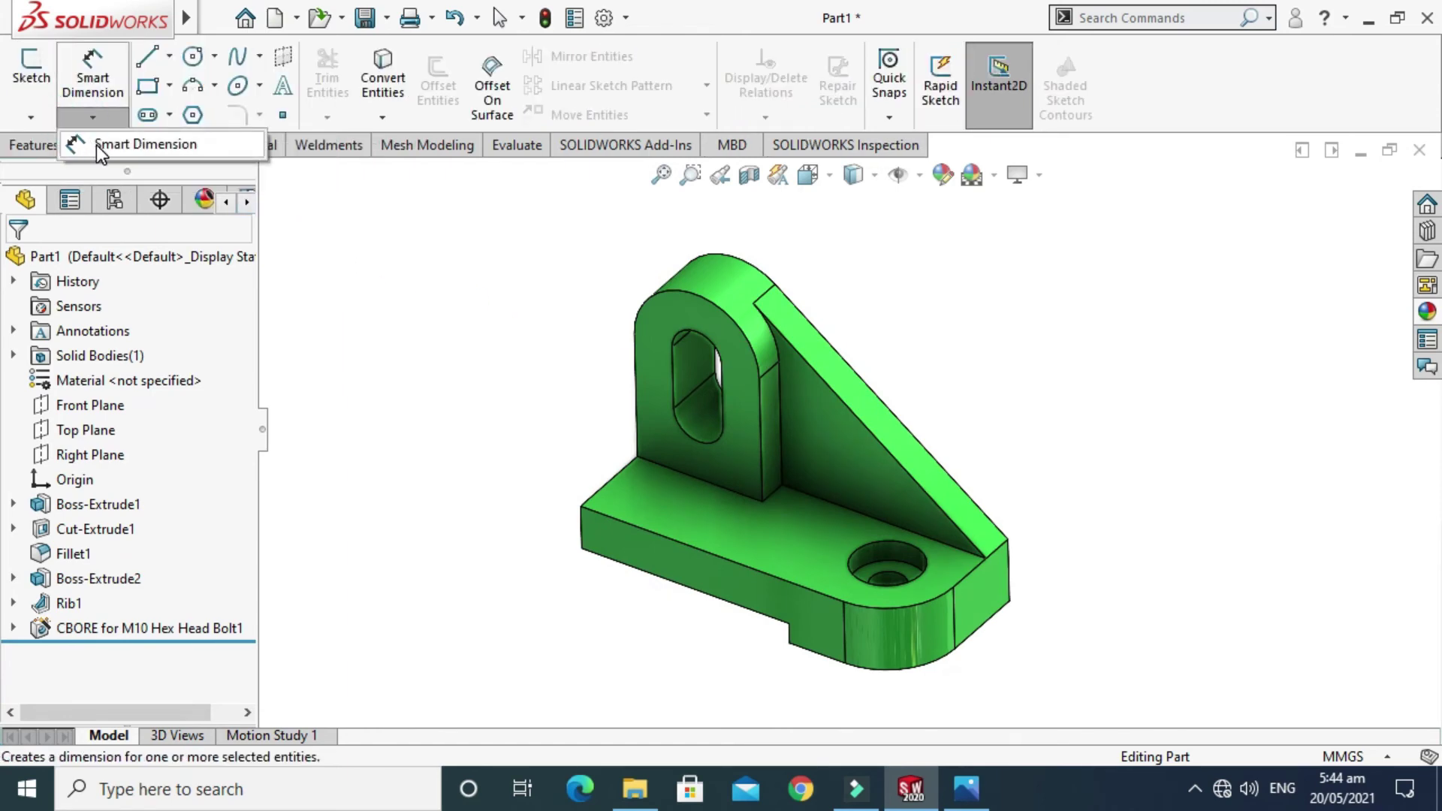
left_click(89, 75)
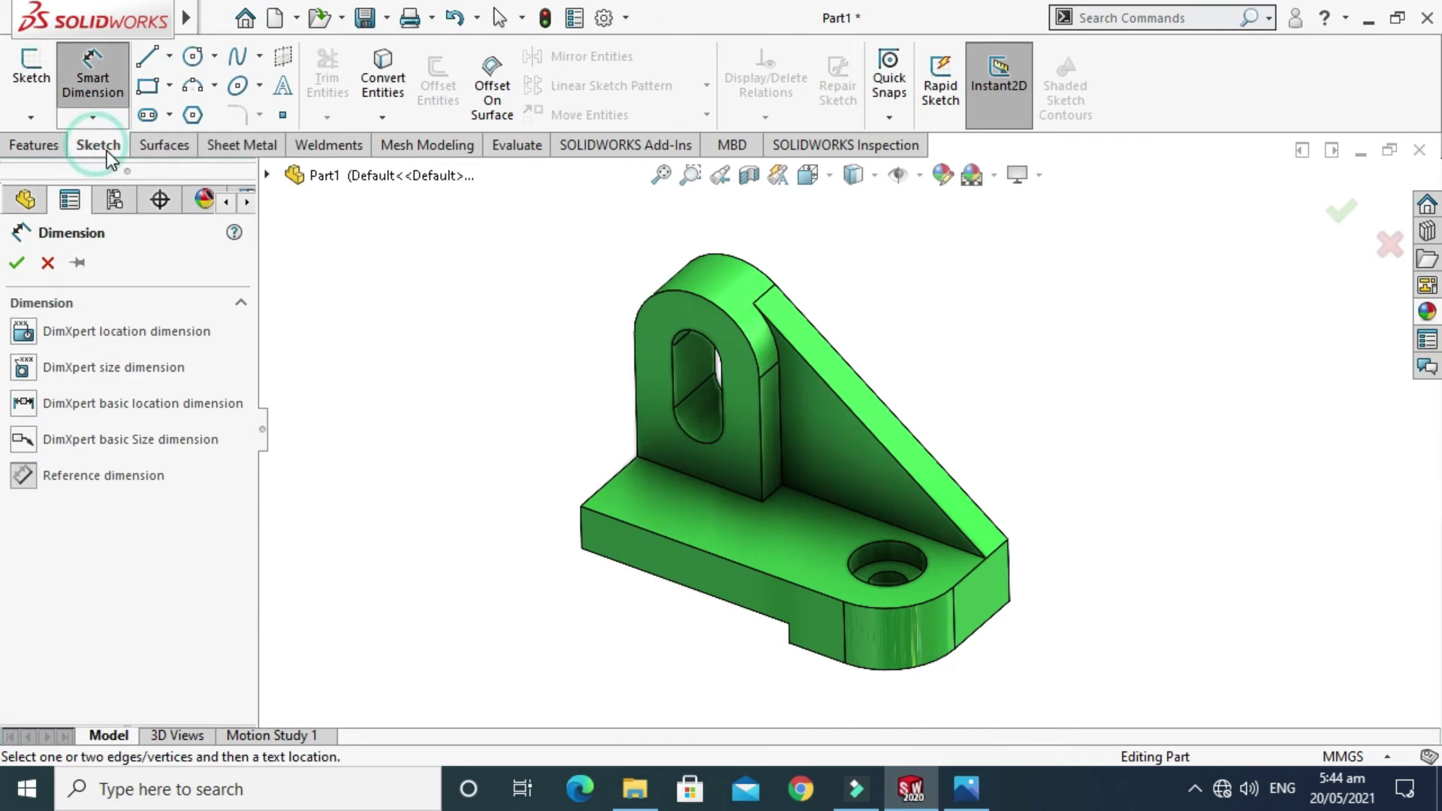
left_click(23, 478)
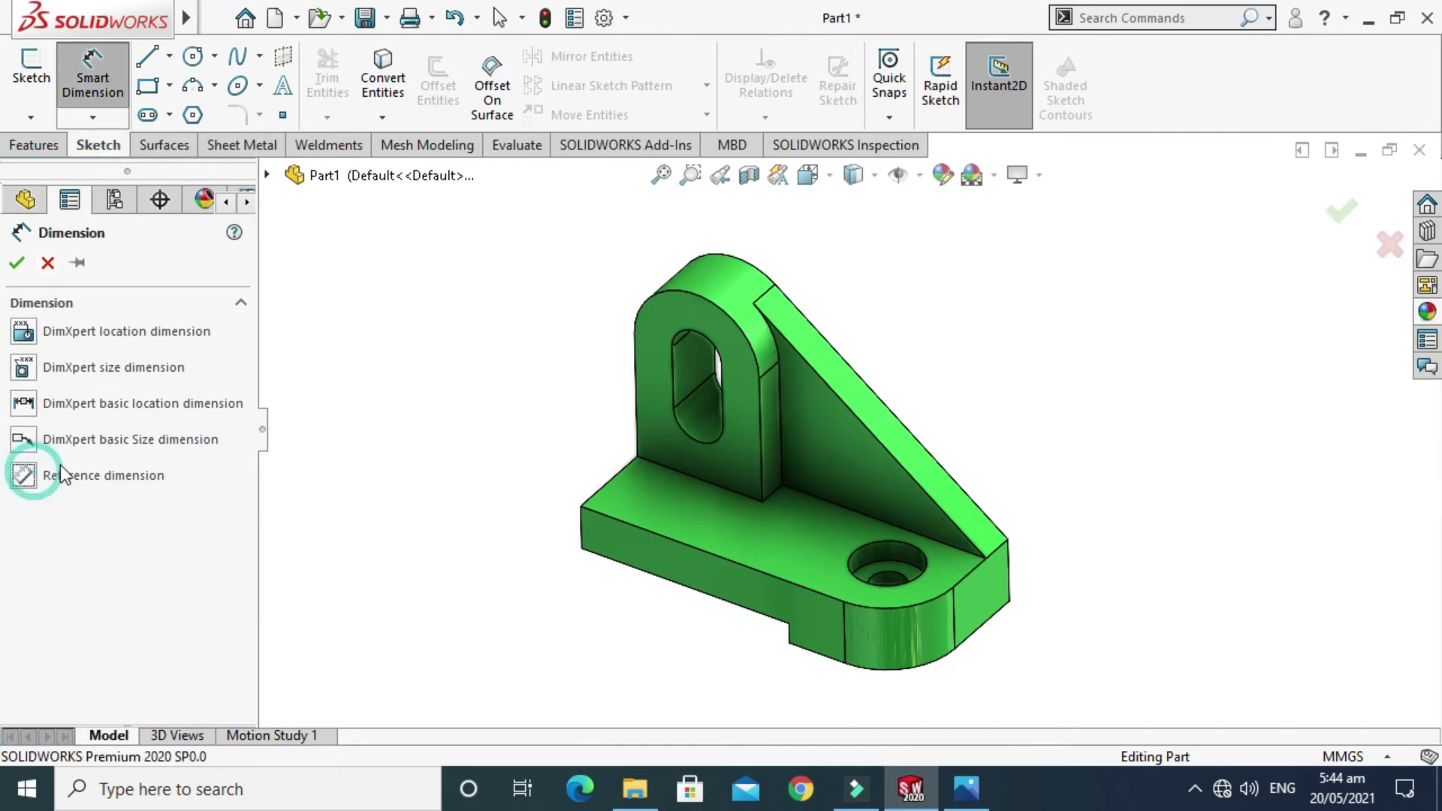
left_click(579, 531)
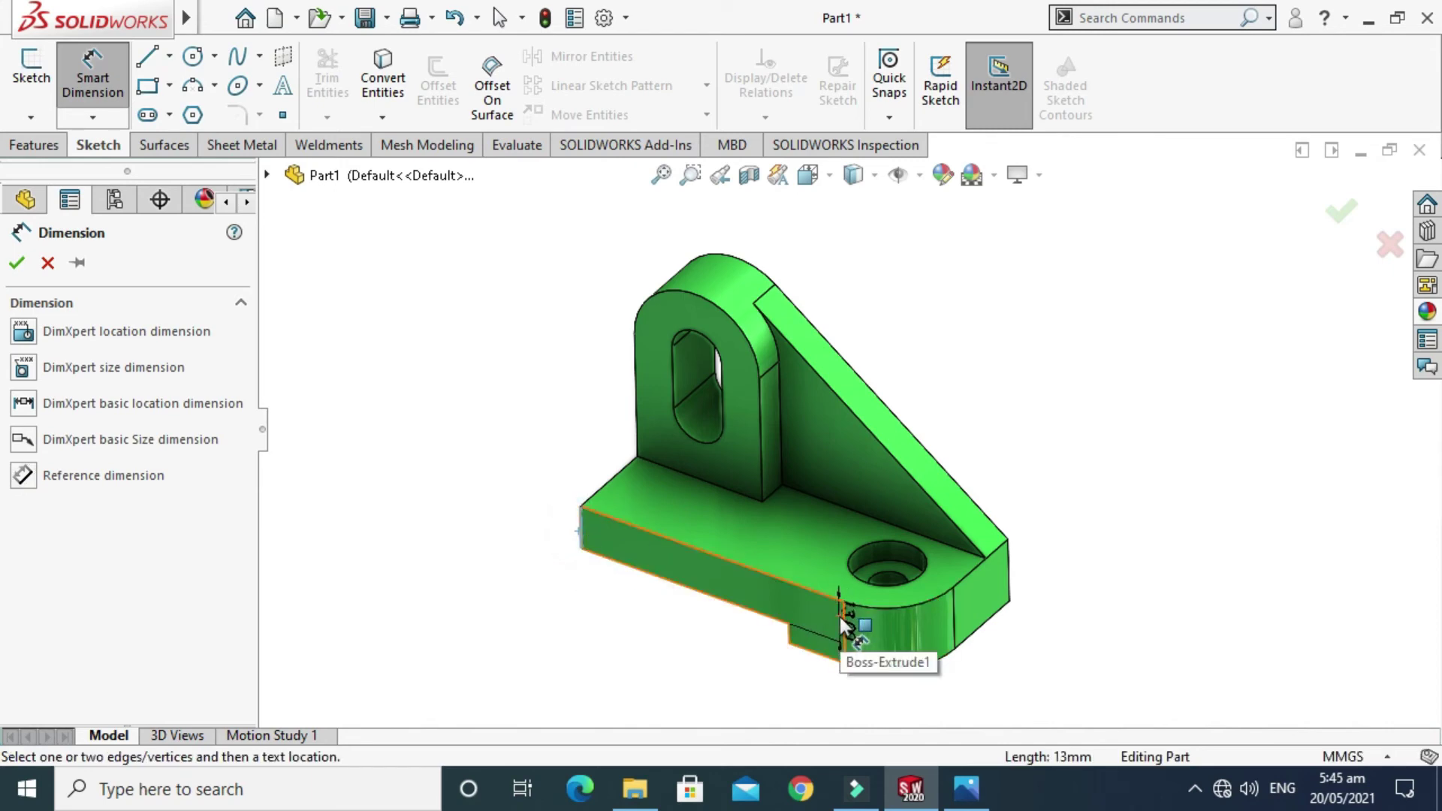
left_click(789, 643)
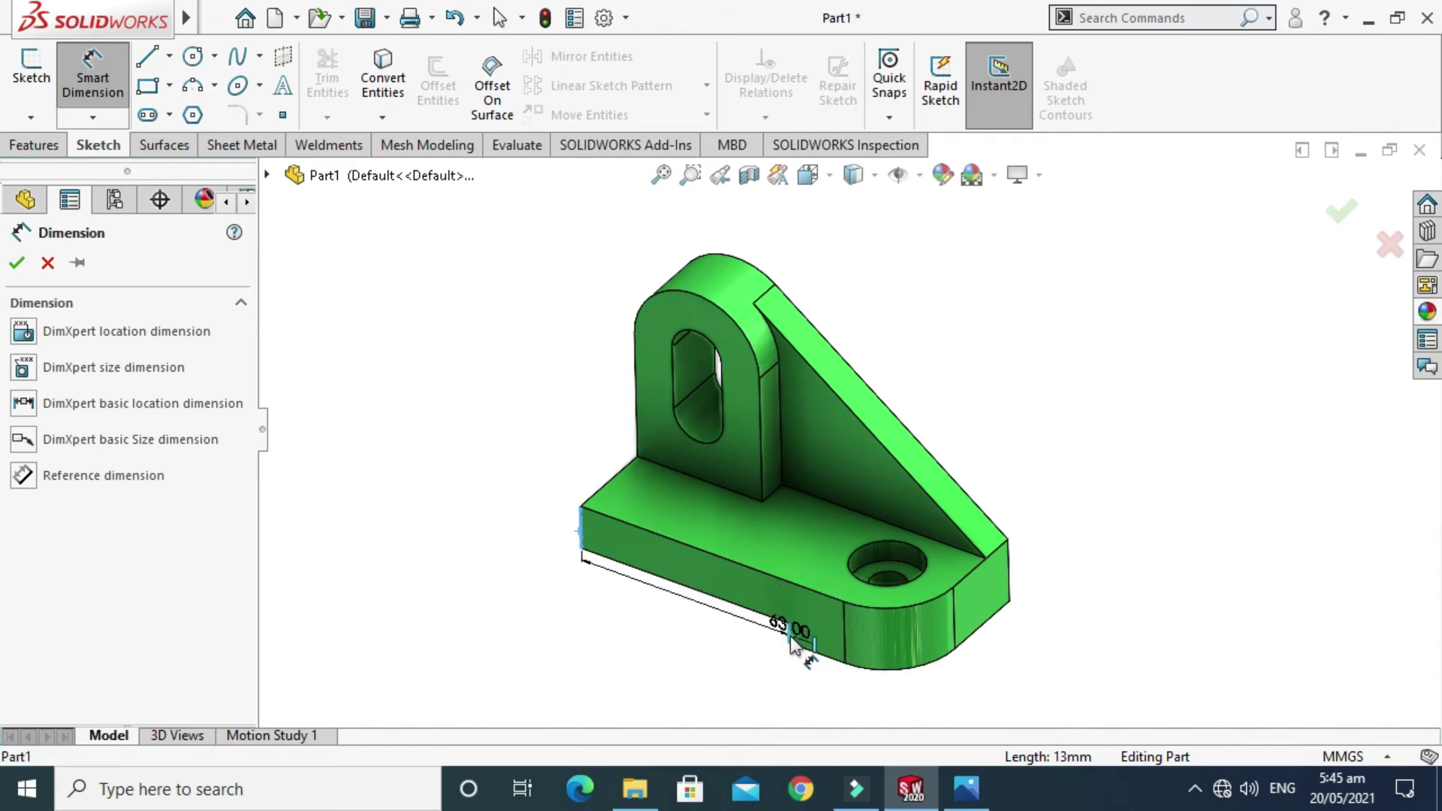
left_click(798, 698)
key("Escape")
Step: Check the reference image and add a reference dimension for the rib's thickness at its upper end edge
right_click(983, 416)
left_click(1053, 506)
left_click_drag(1037, 461, 965, 599)
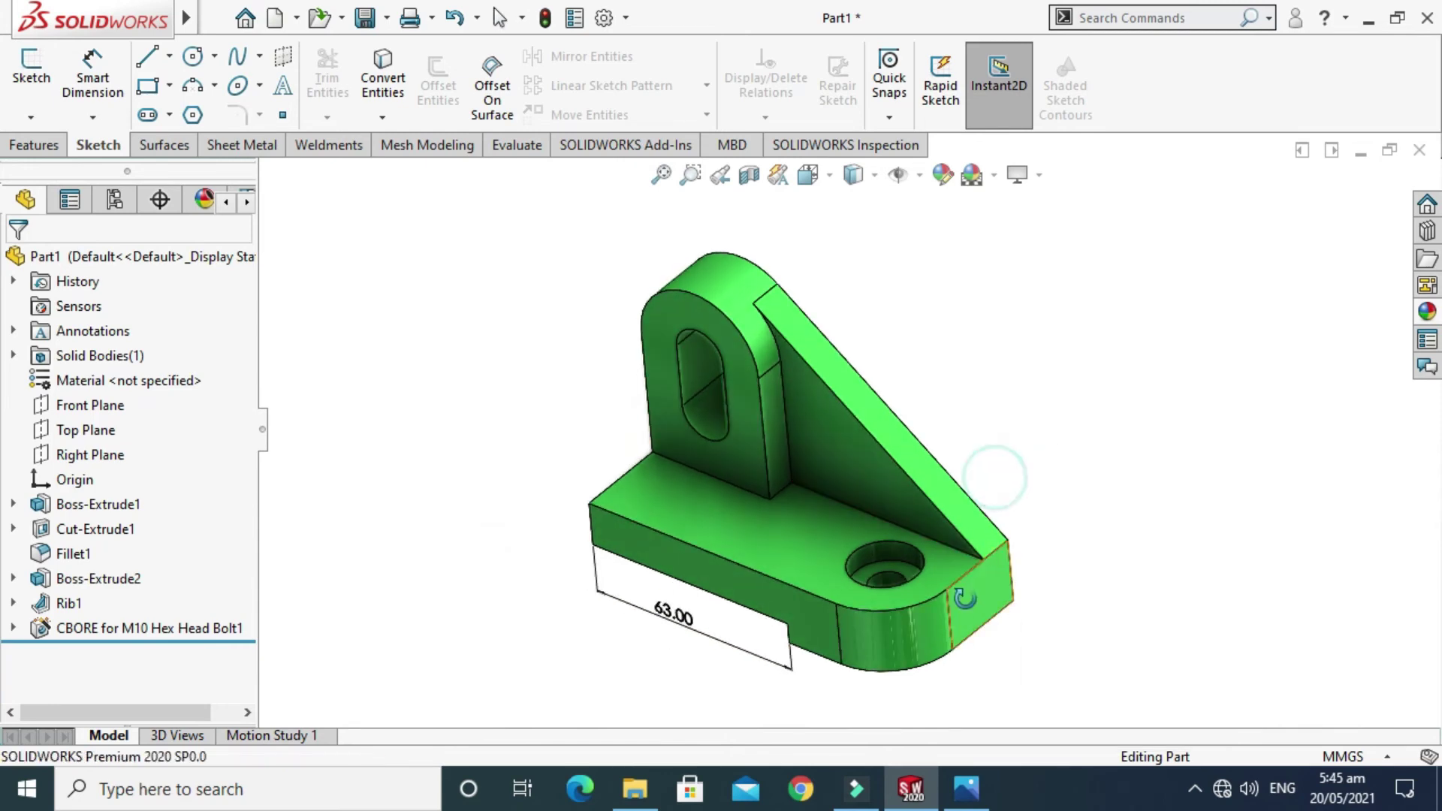
scroll(841, 607, "down", 2)
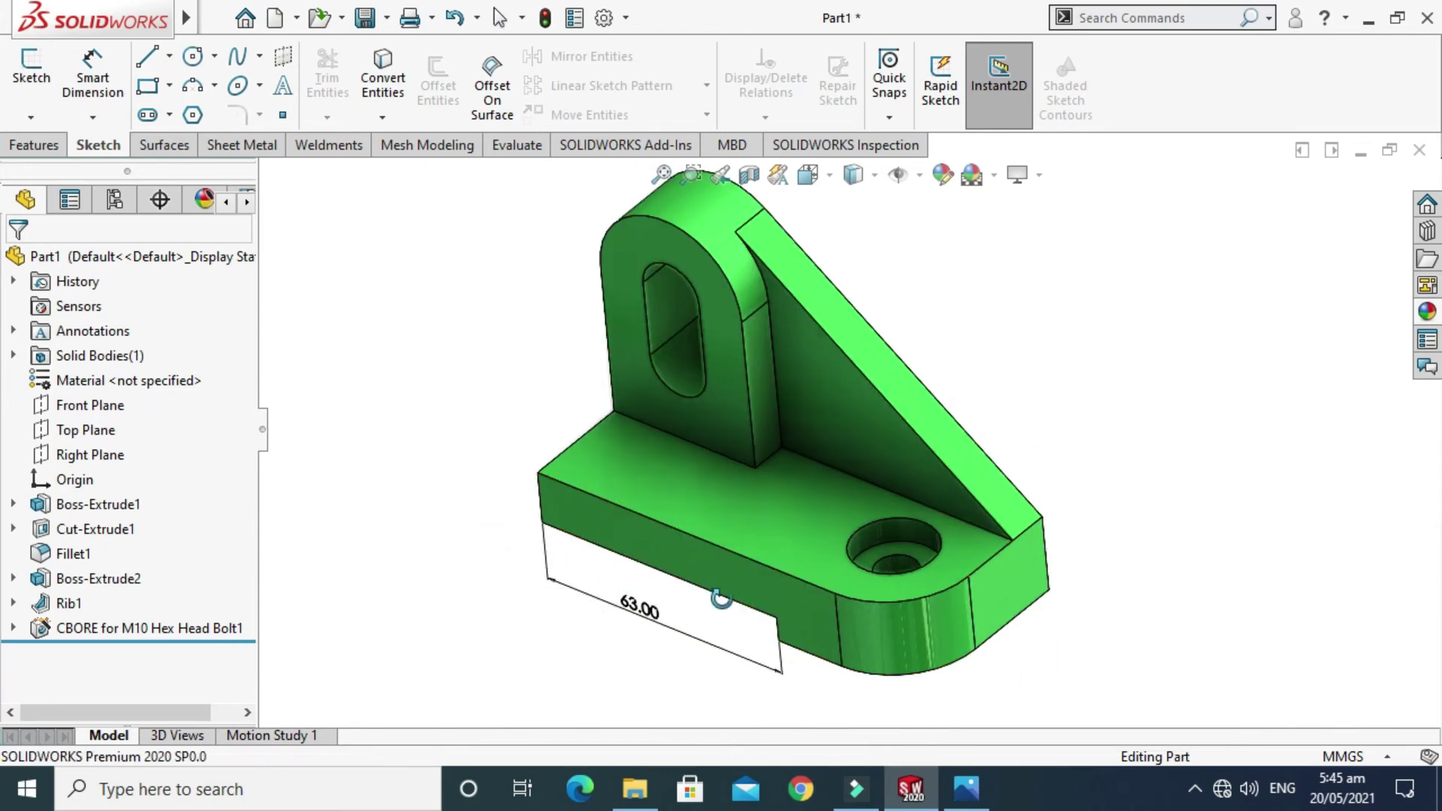
left_click(963, 786)
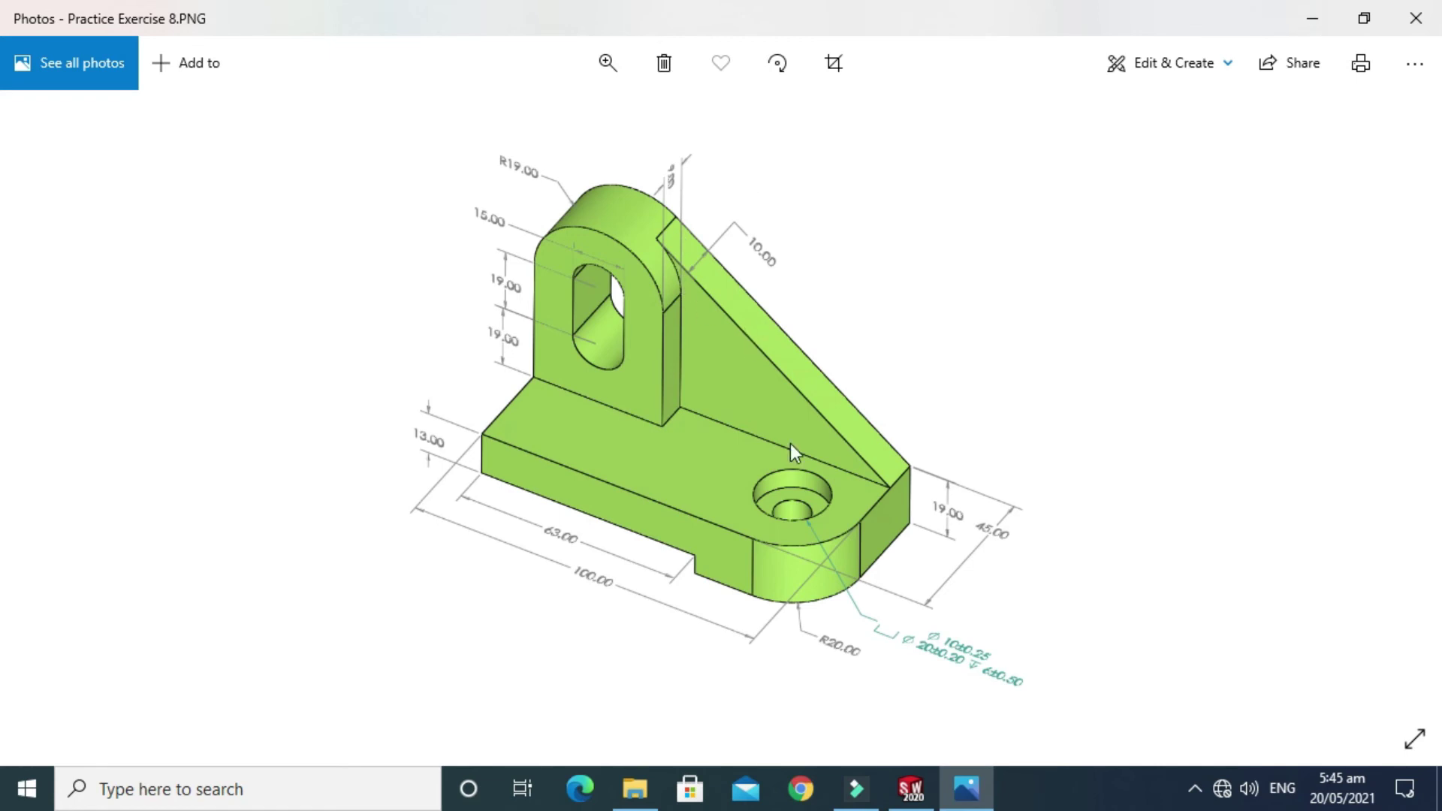
left_click(930, 782)
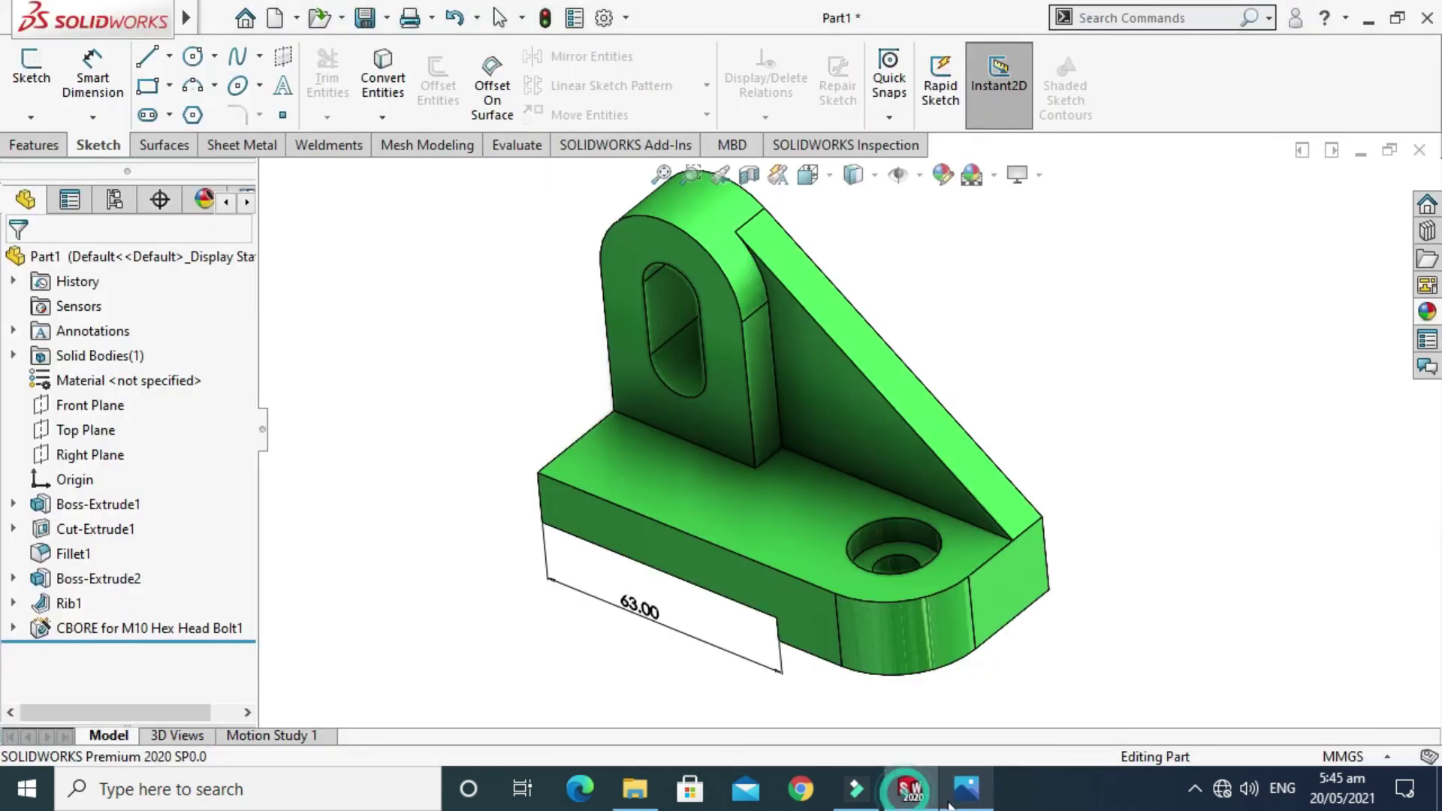
left_click(90, 118)
left_click(112, 143)
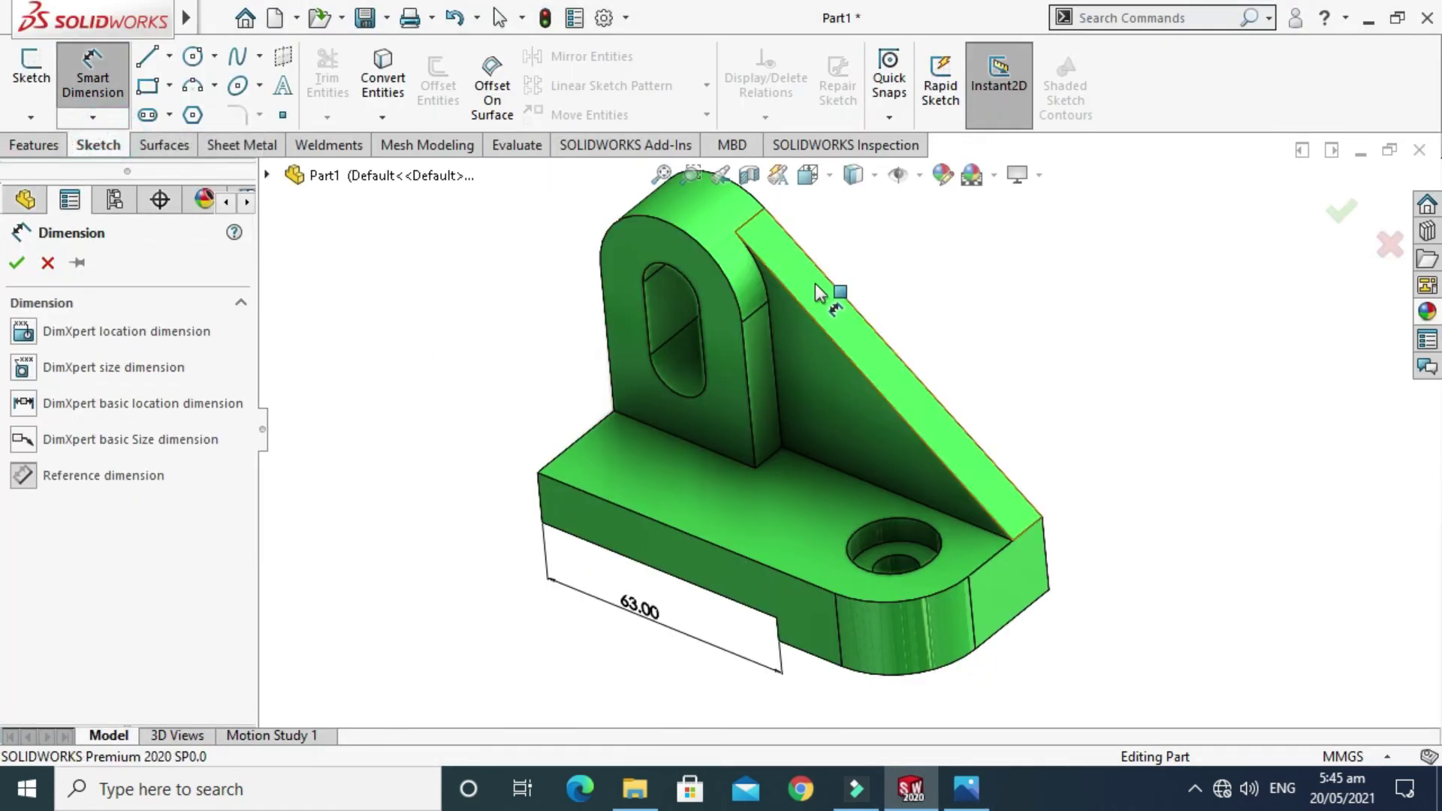
left_click(750, 222)
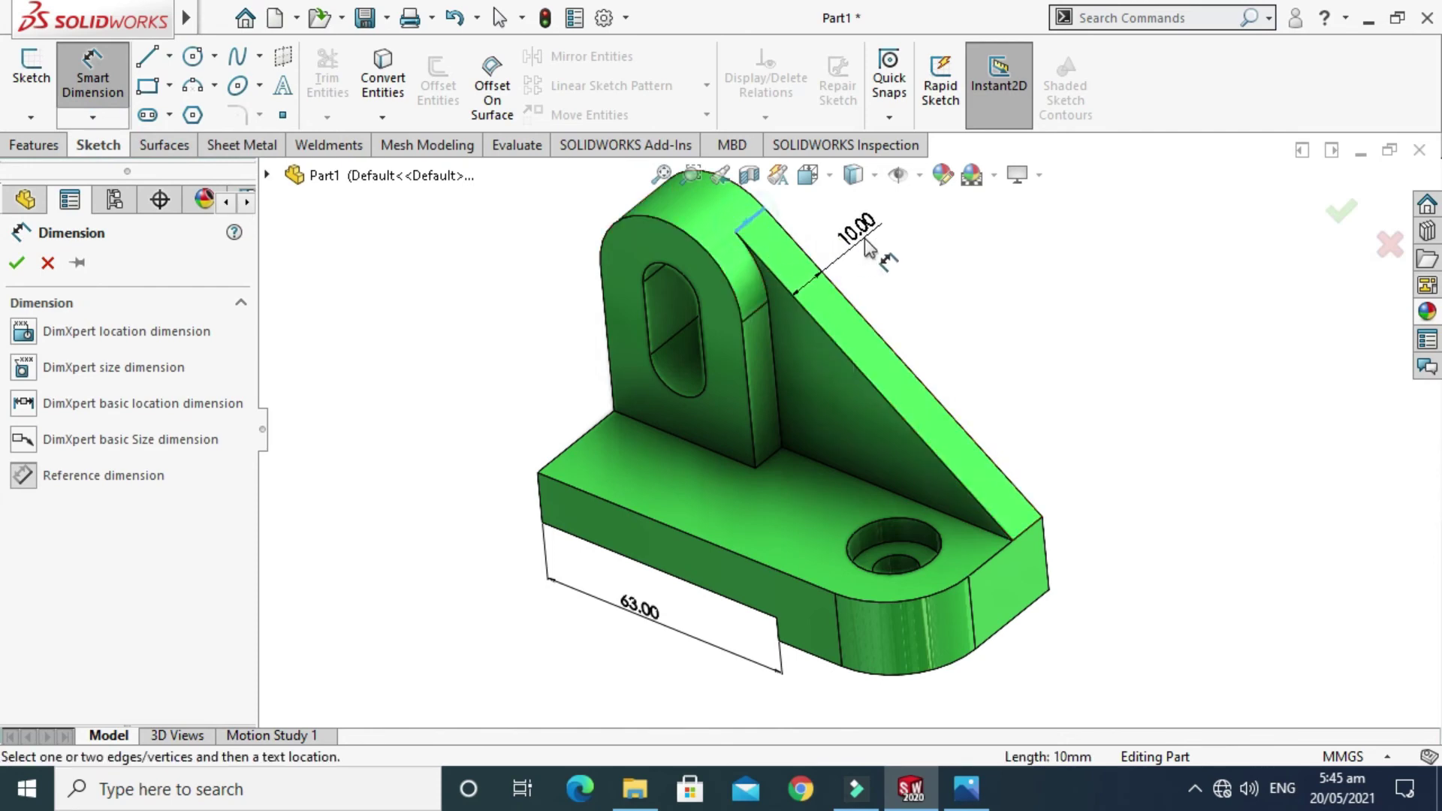
left_click(841, 248)
key("Escape")
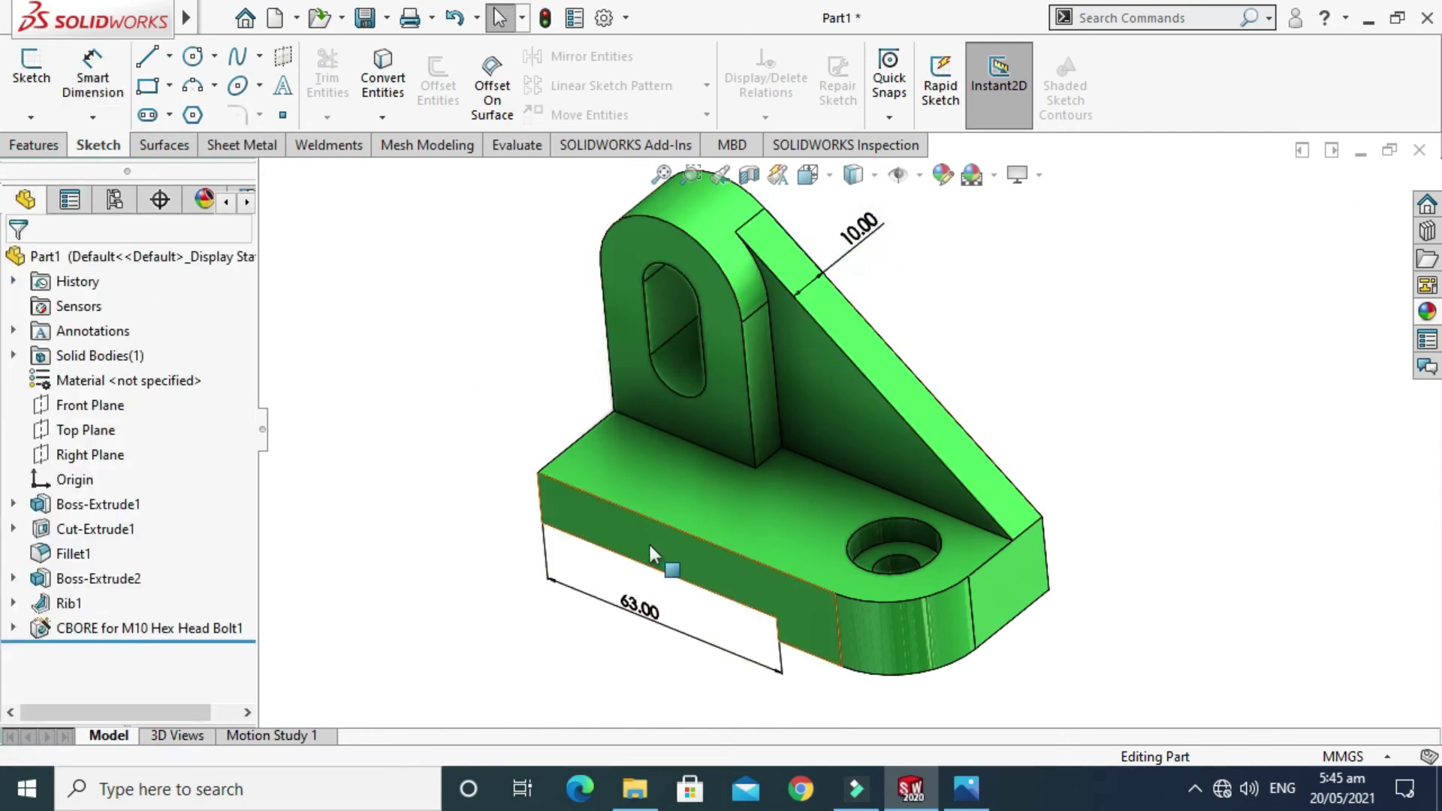
scroll(683, 511, "up", 2)
left_click(93, 116)
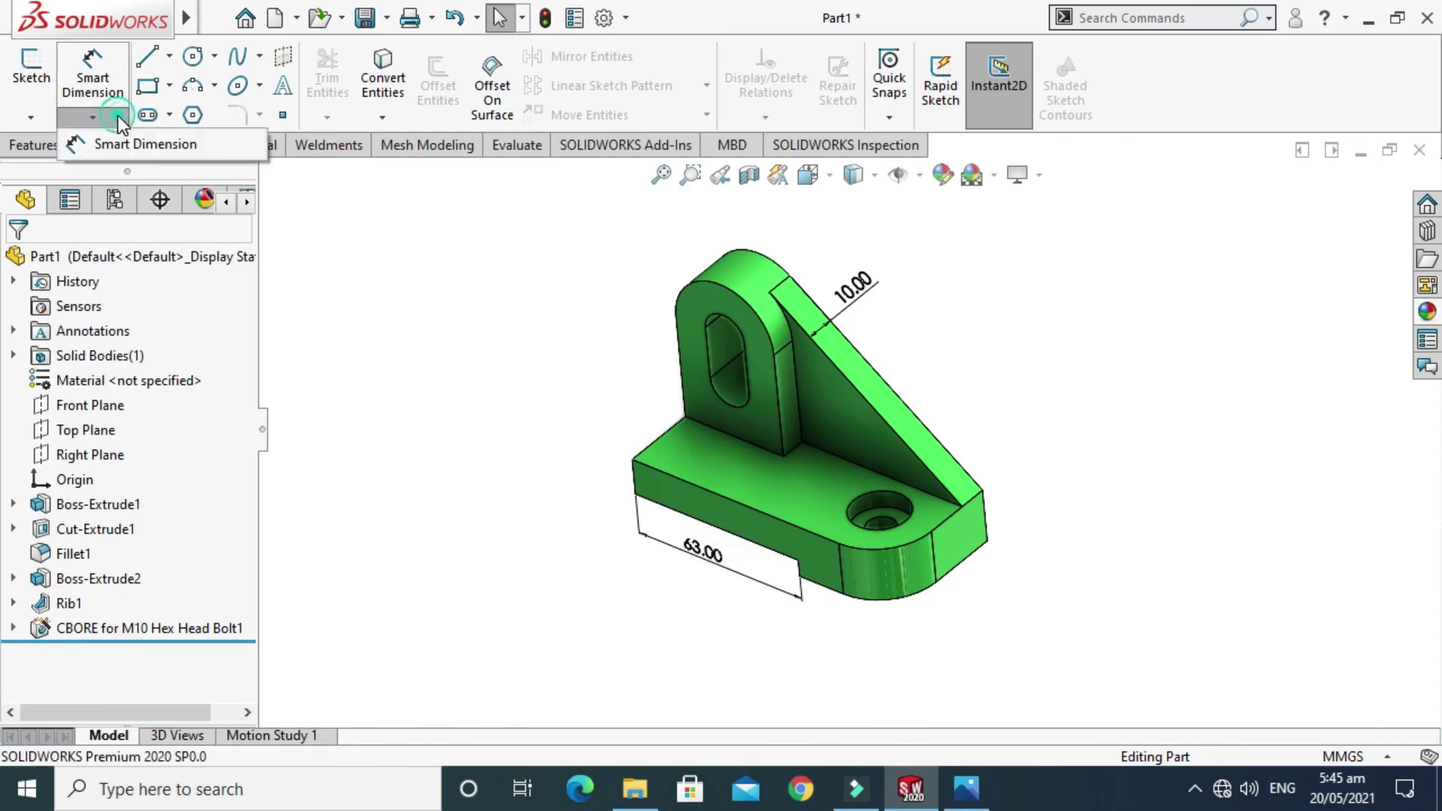
left_click(120, 145)
scroll(1044, 532, "down", 2)
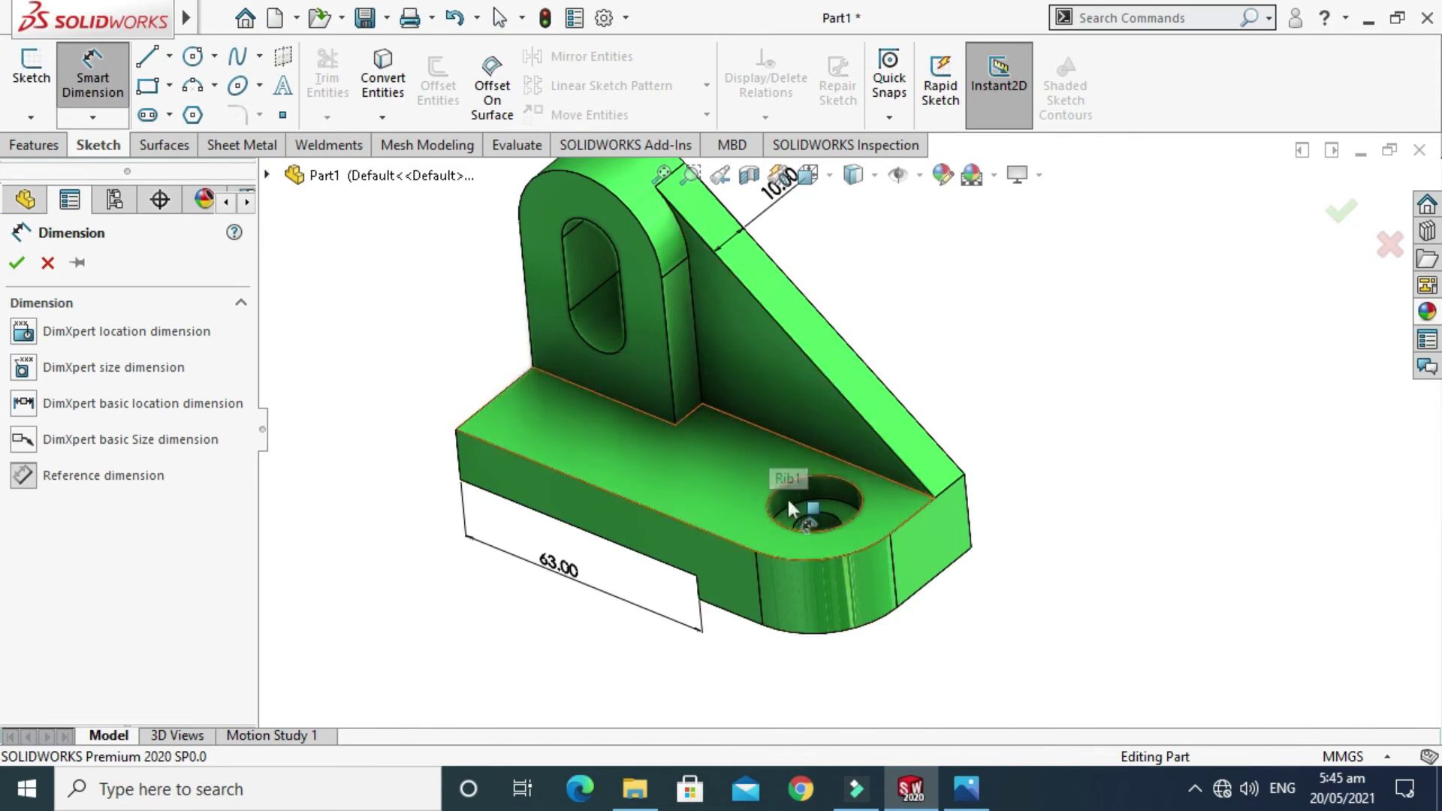
left_click(23, 402)
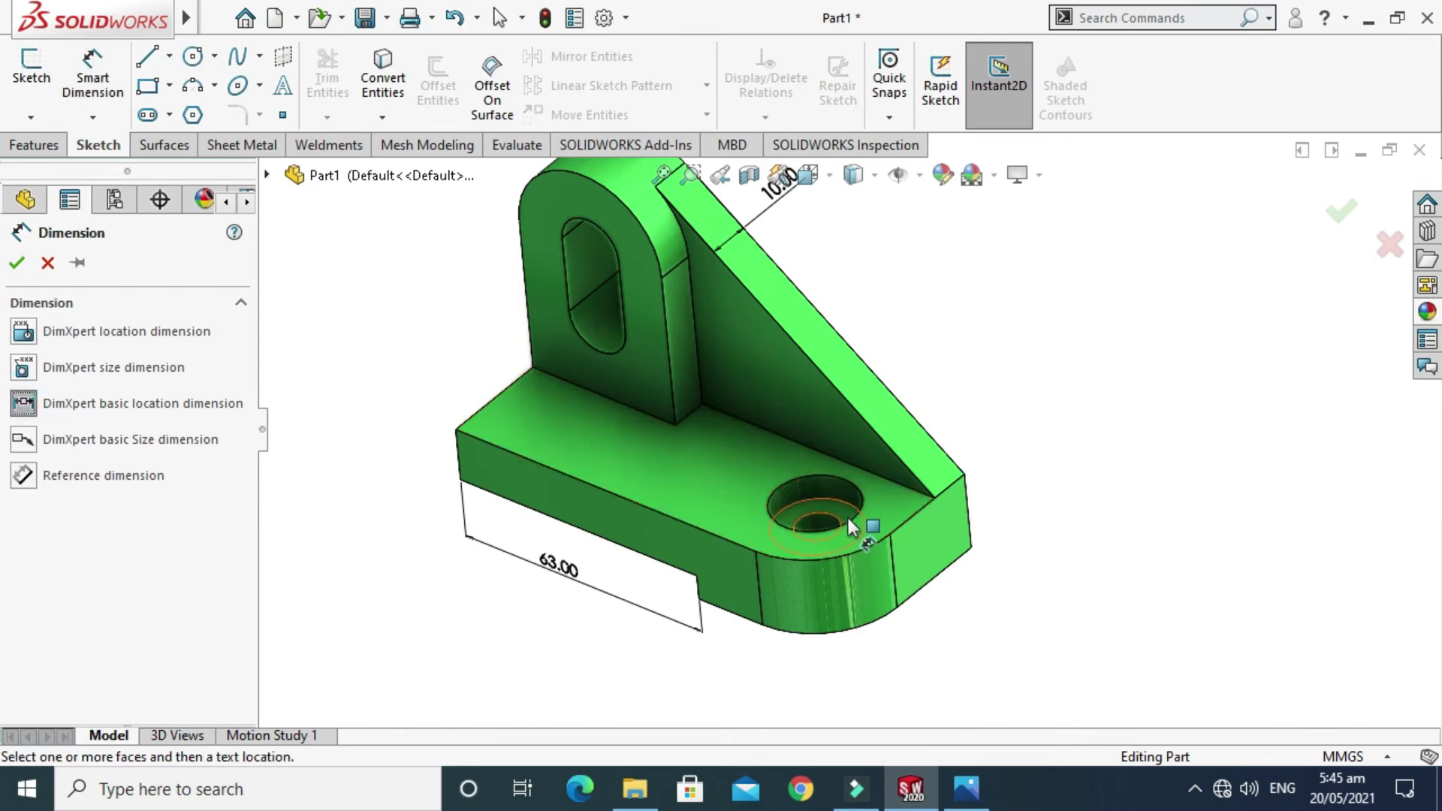
left_click(857, 492)
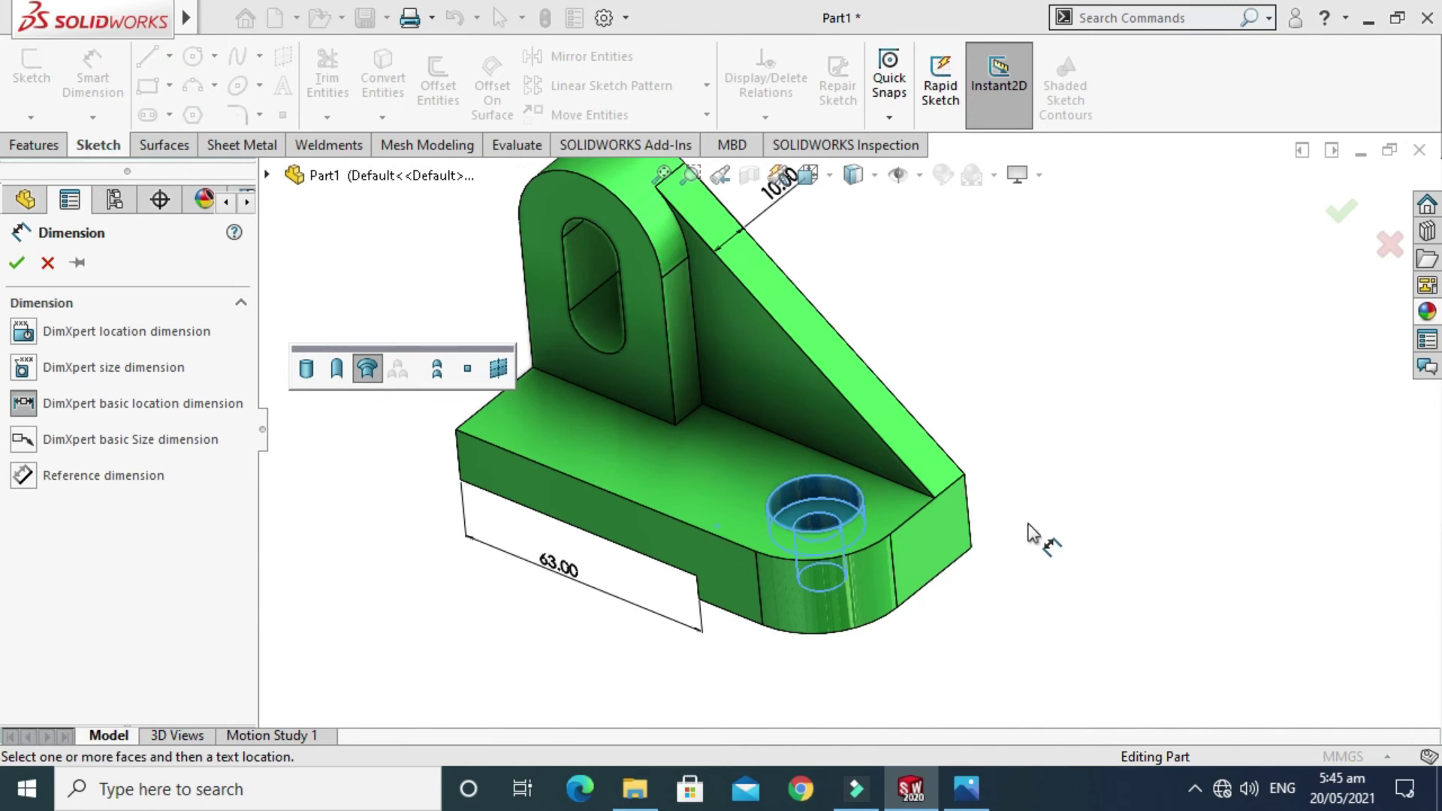
key("Escape")
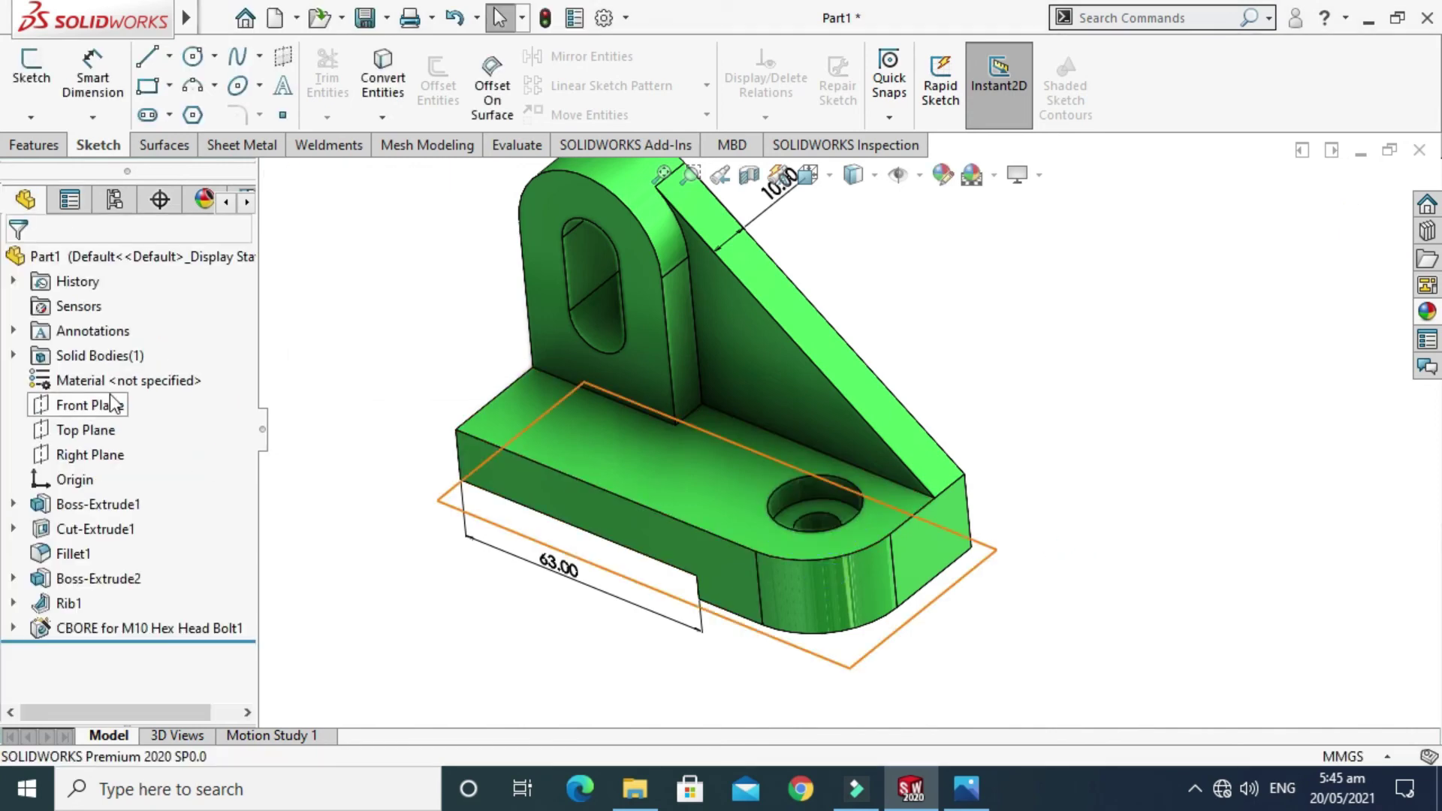
Step: Add a DimXpert size dimension to the counterbored hole, place it beside the base, and check the reference image
left_click(94, 106)
left_click(83, 368)
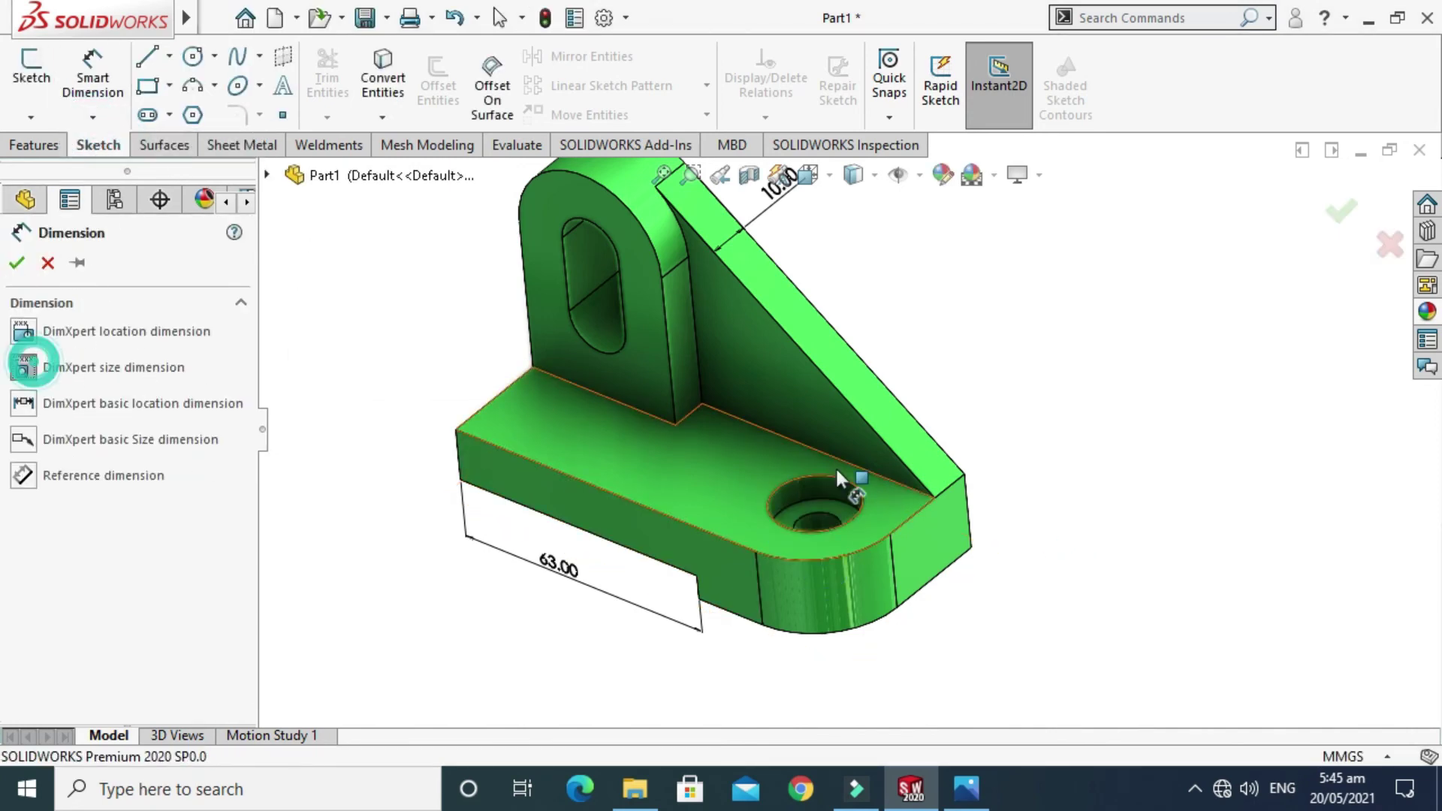
left_click(862, 526)
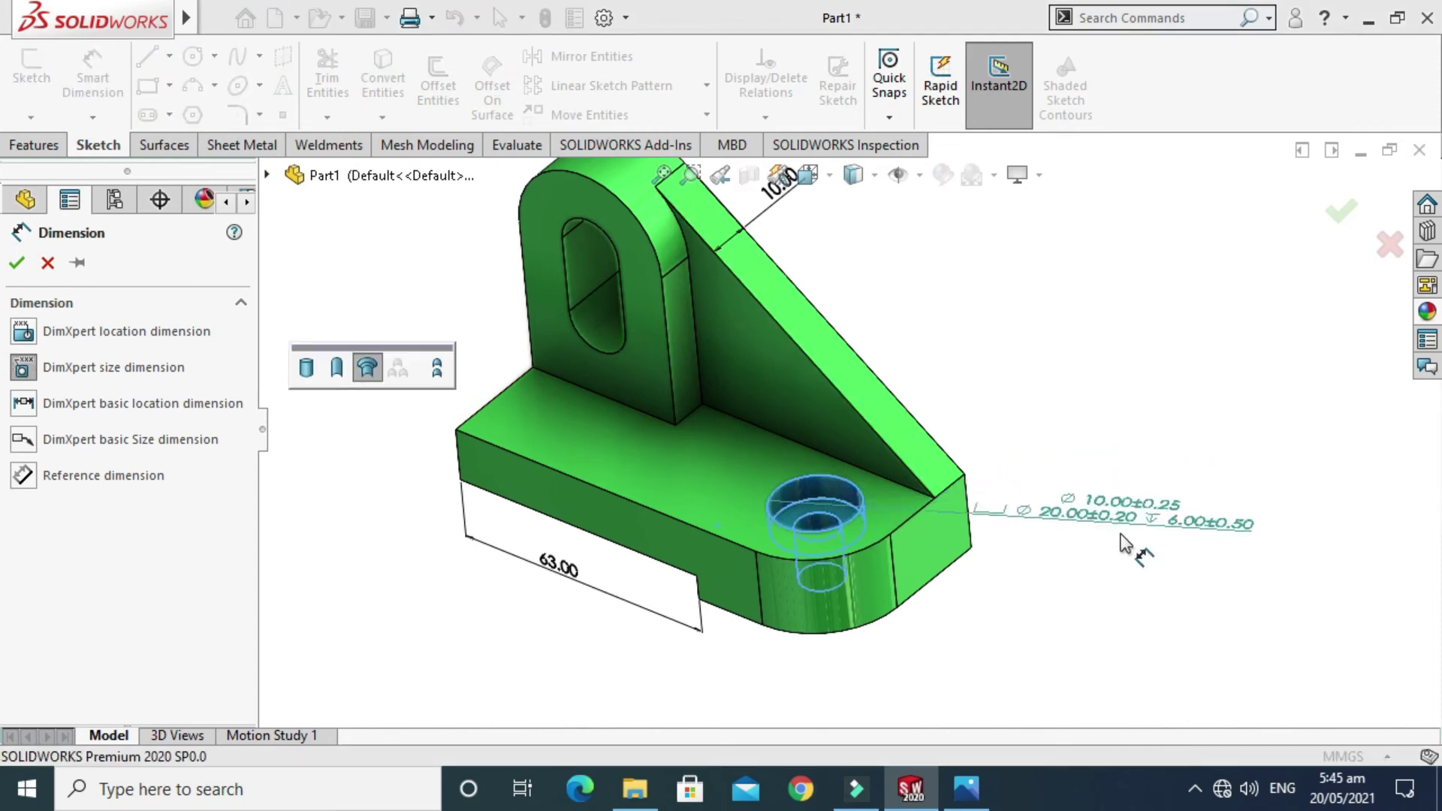
key("Escape")
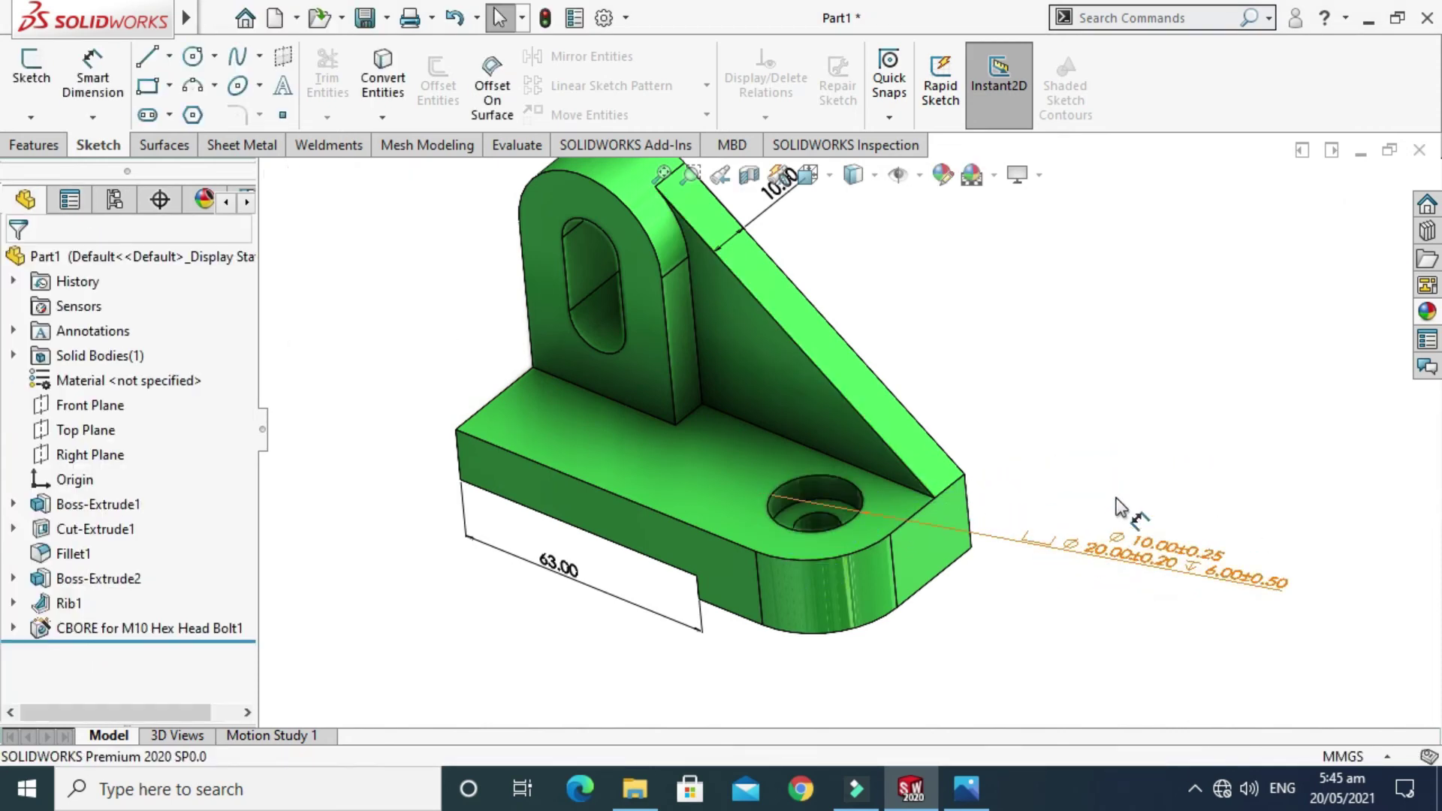
left_click(966, 788)
left_click(965, 789)
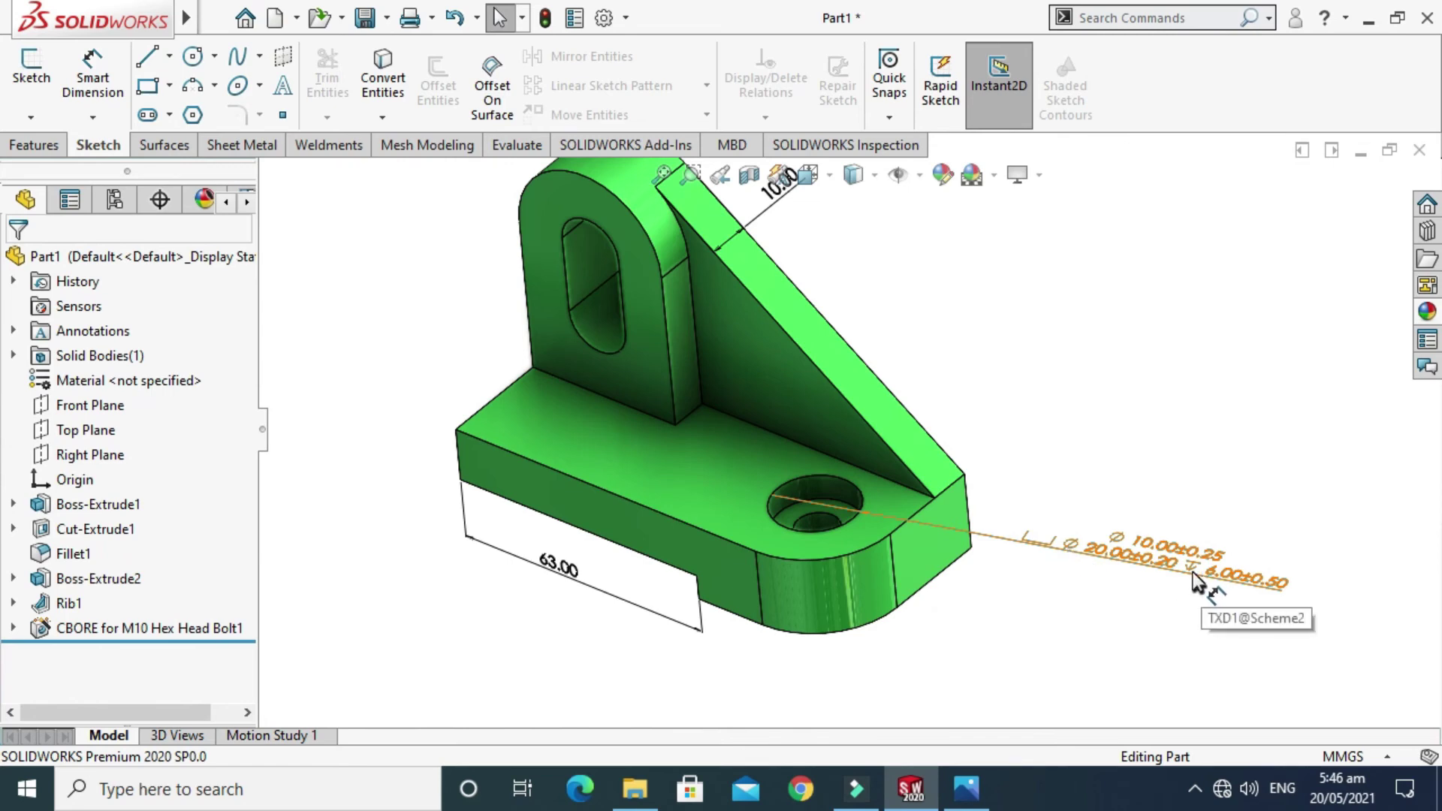
scroll(873, 525, "up", 3)
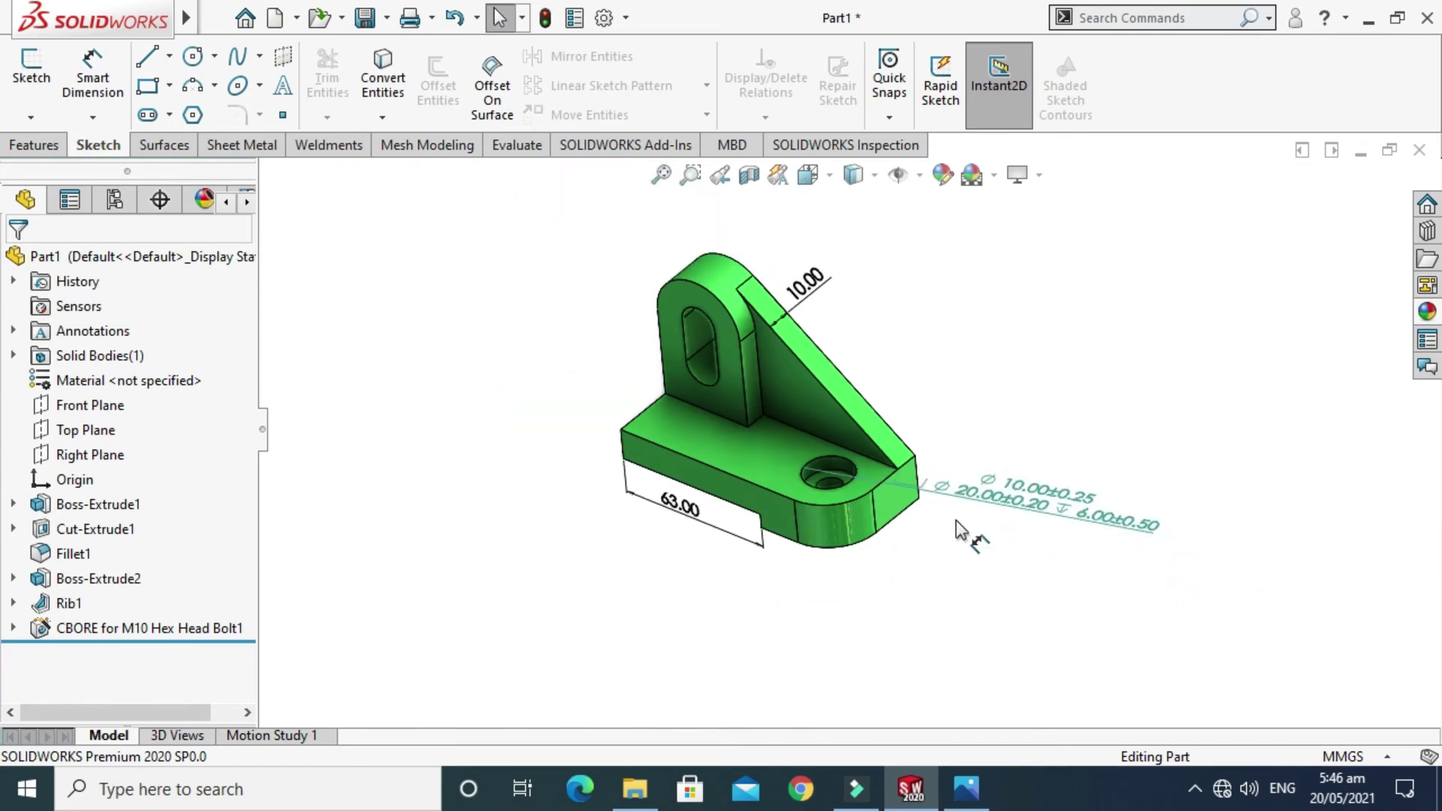
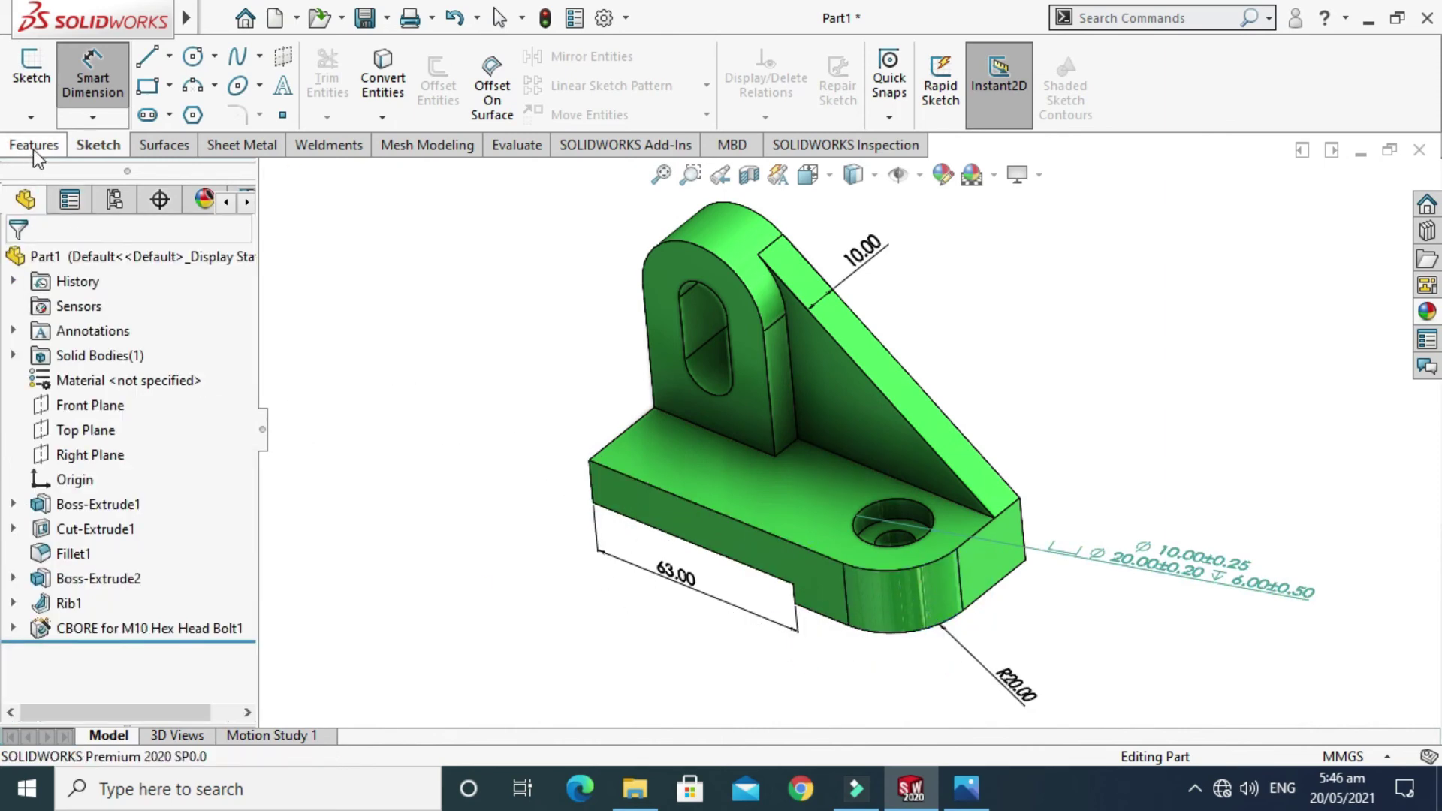
Step: Add a reference dimension for the base's height at its rounded end, between the end face's upper and lower edges
left_click(94, 94)
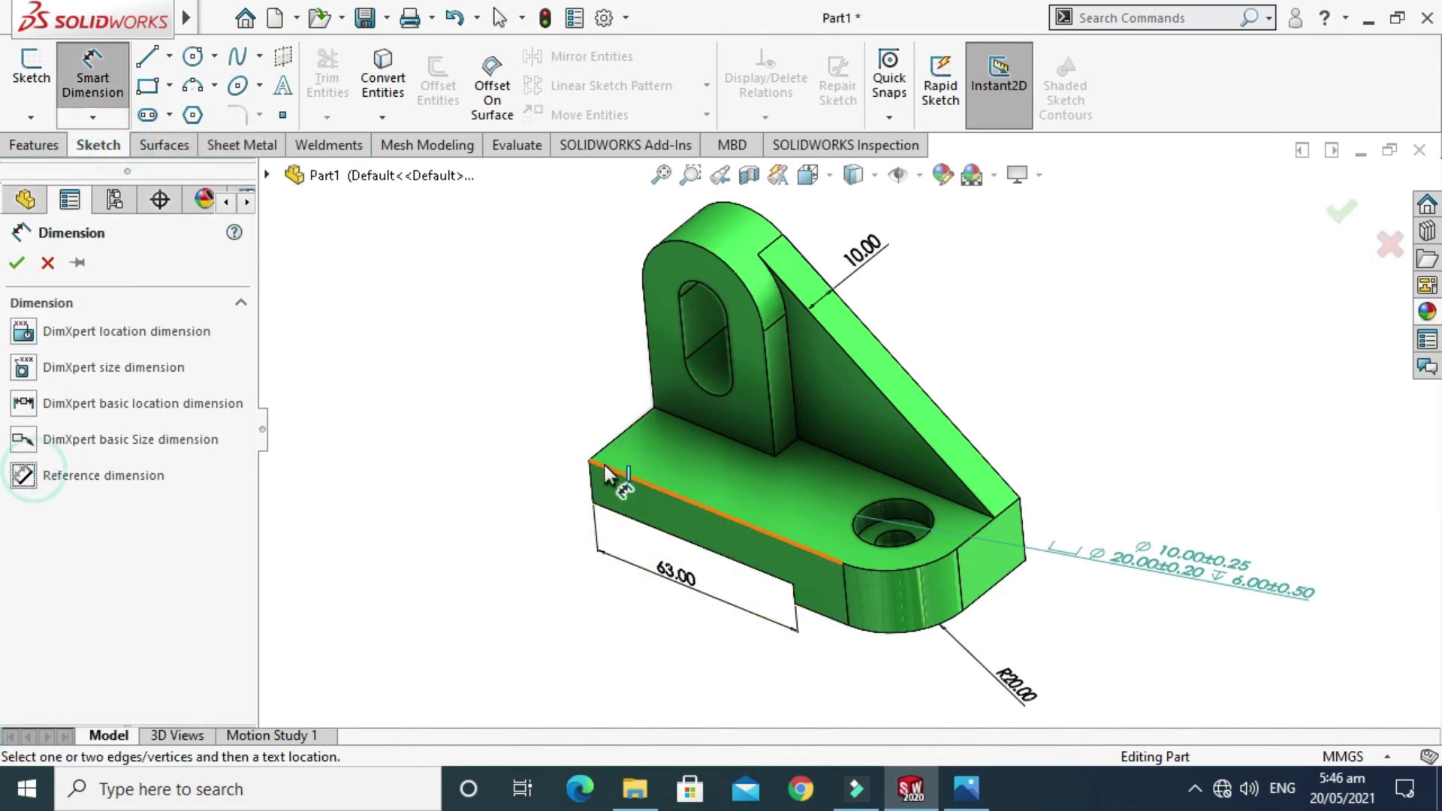
scroll(1039, 573, "down", 2)
left_click(940, 541)
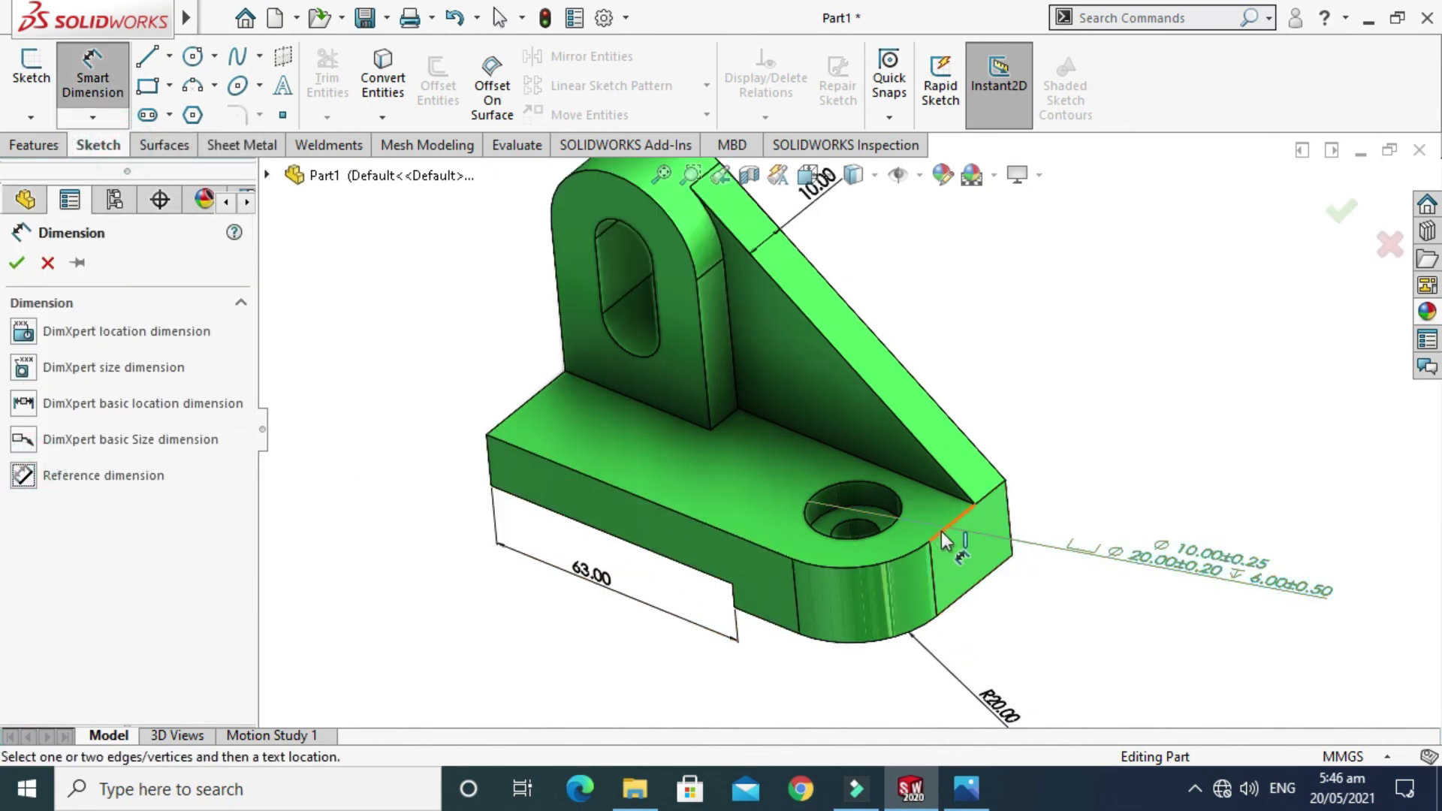
left_click(965, 601)
left_click(1098, 475)
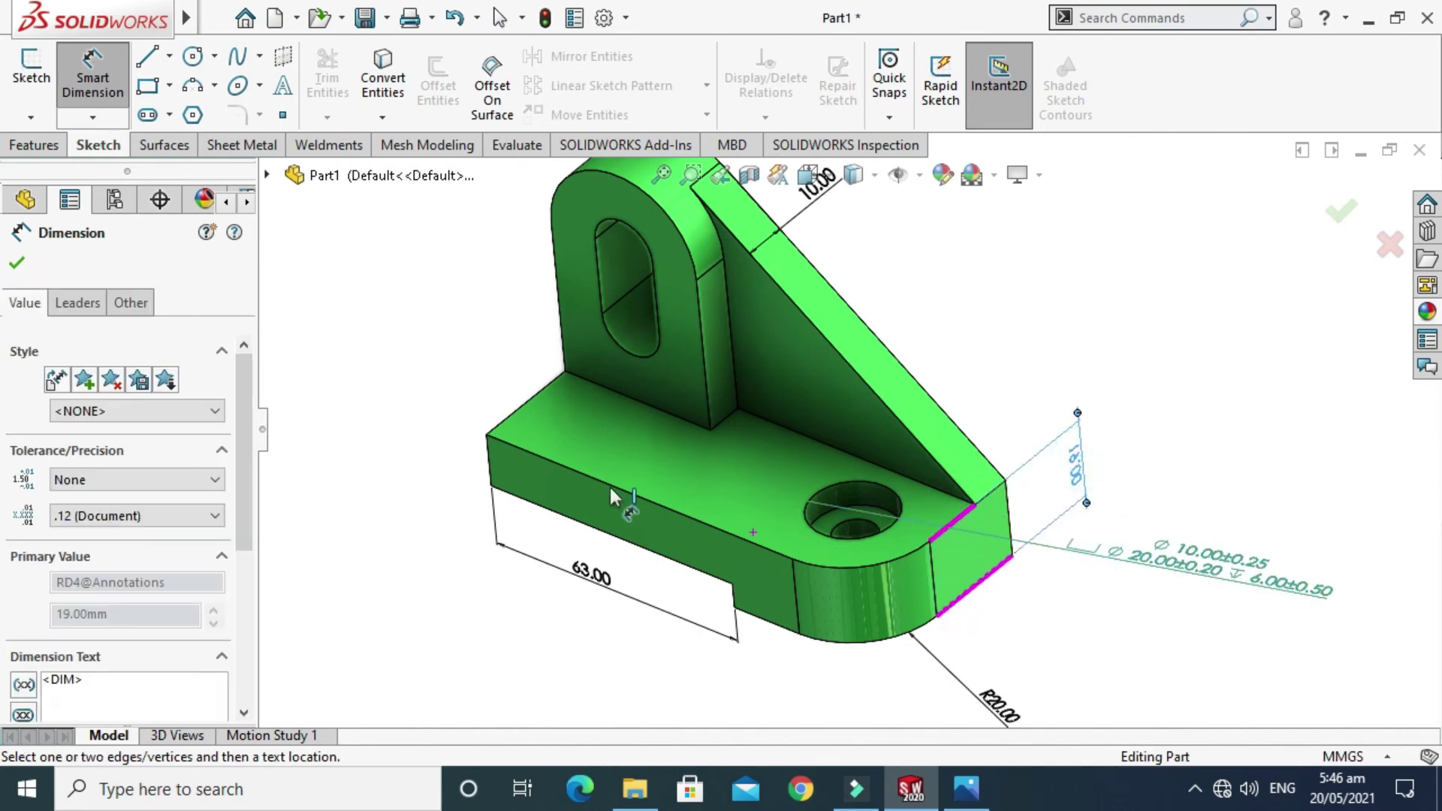
Step: Add a reference dimension for the base's thickness above the notch, placed beside the end opposite the rounded corner
left_click(502, 441)
left_click(513, 498)
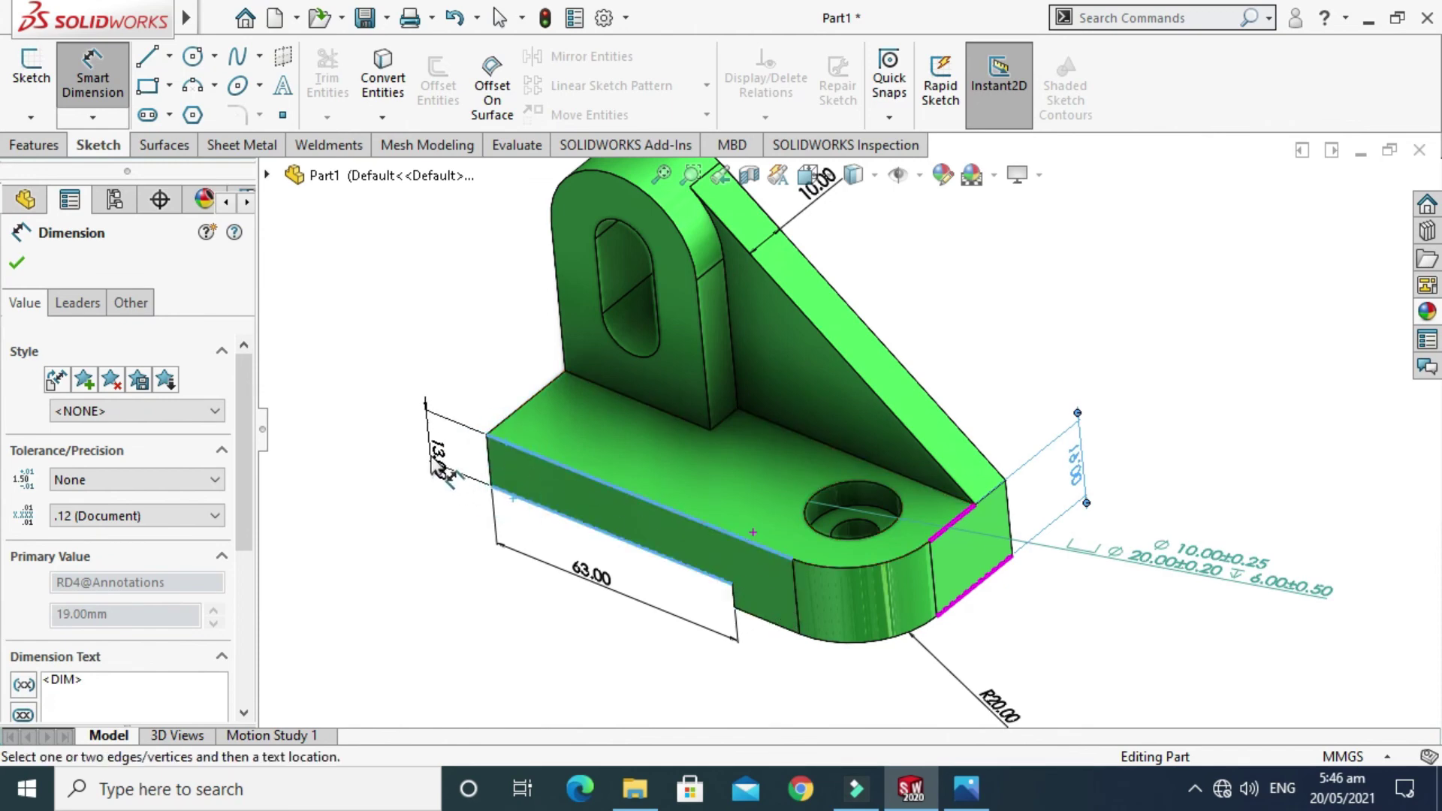
left_click(431, 349)
middle_click_drag(432, 349, 522, 419)
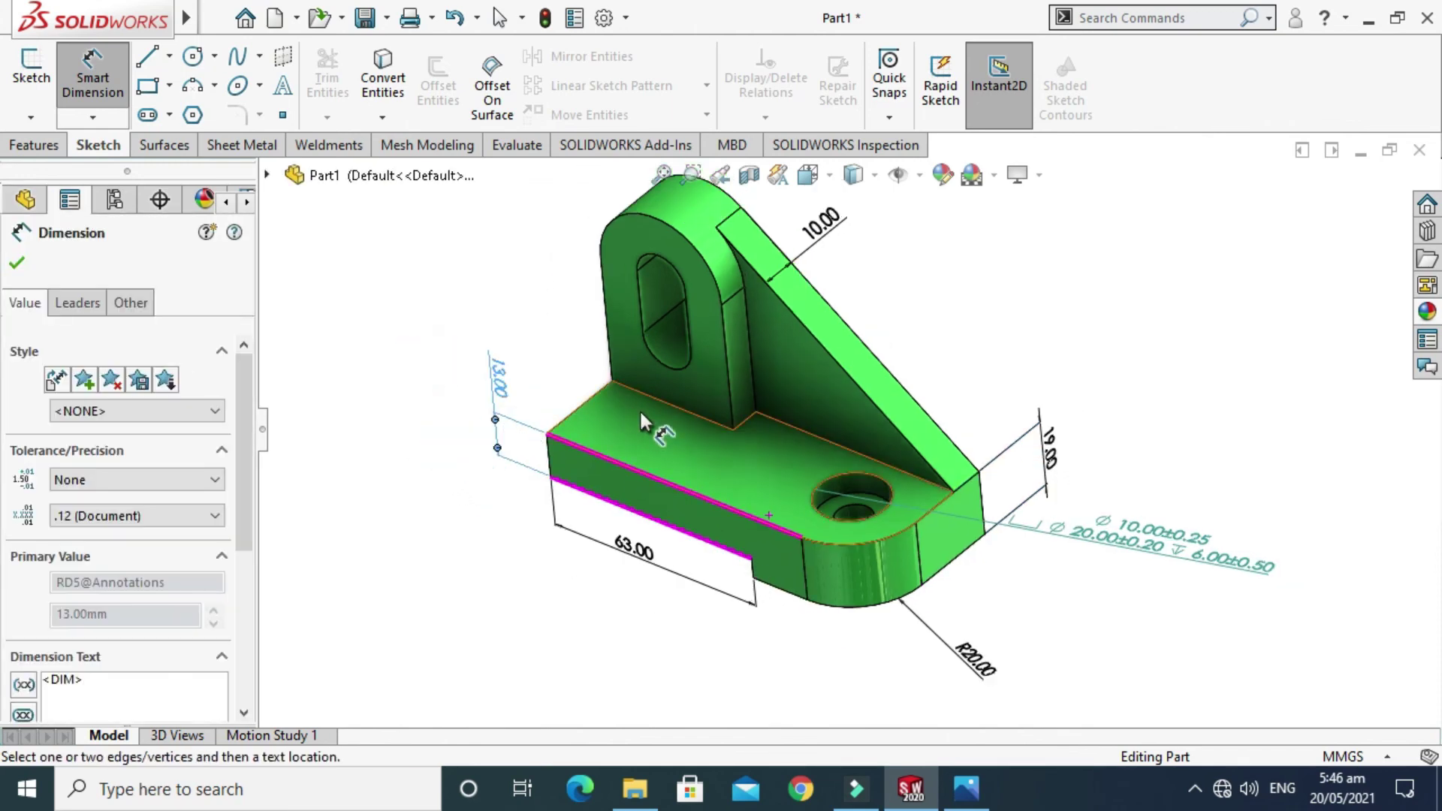
key("Escape")
right_click(1031, 271)
left_click(1089, 366)
left_click_drag(1089, 366, 1038, 331)
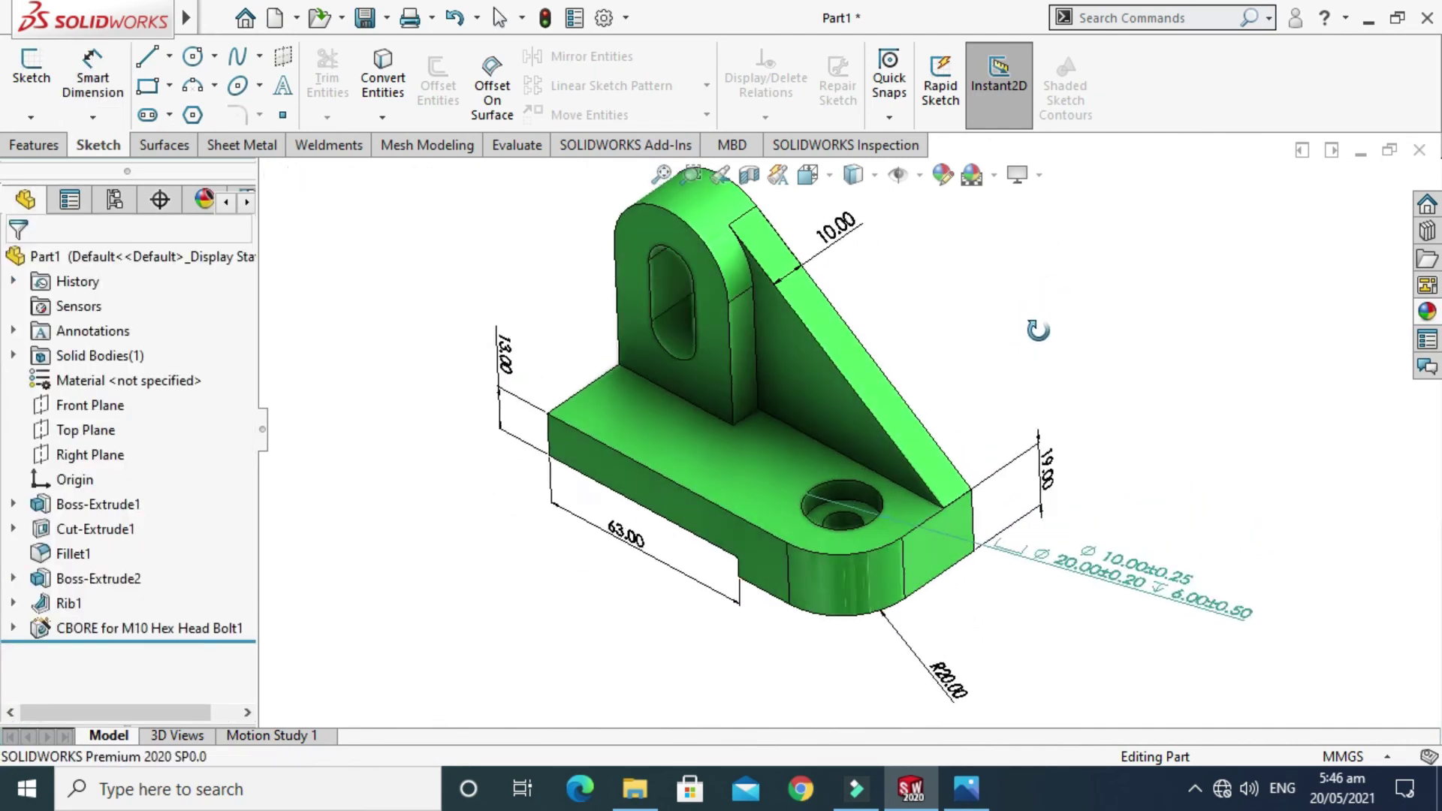
scroll(933, 349, "up", 2)
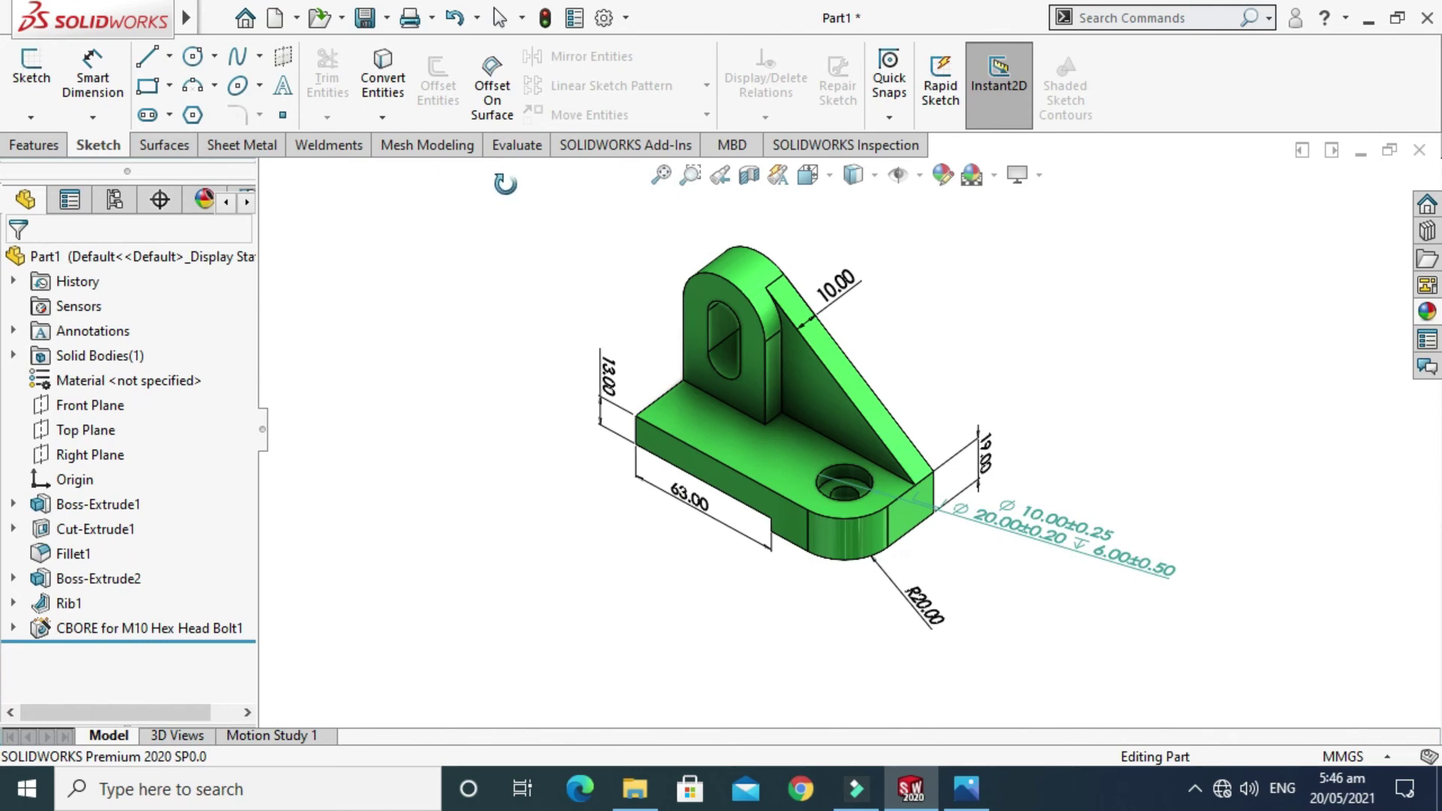
key("Escape")
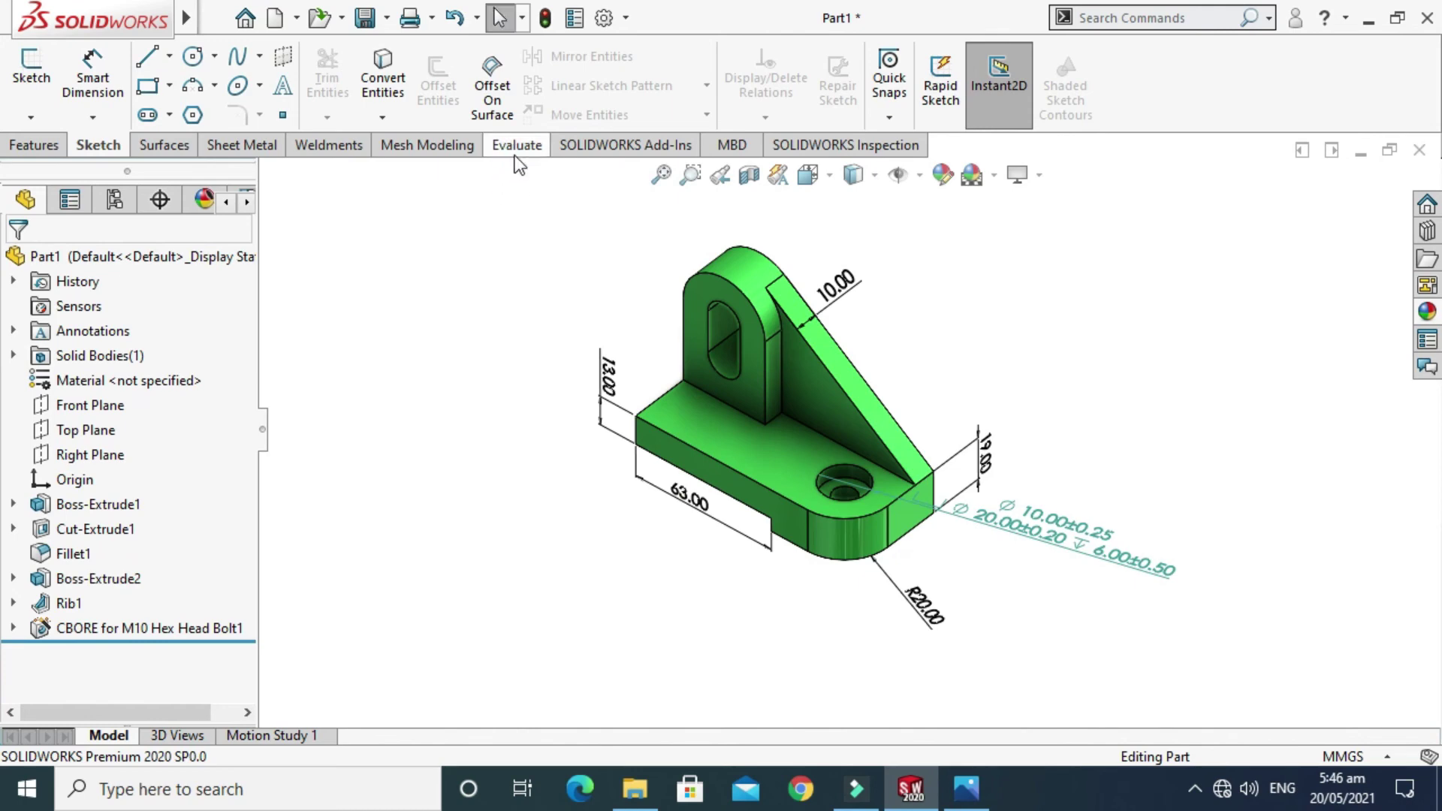
Step: Measure the base's overall length between its two parallel end edges, check the reference image, and move the distance label over the base's front
left_click(516, 147)
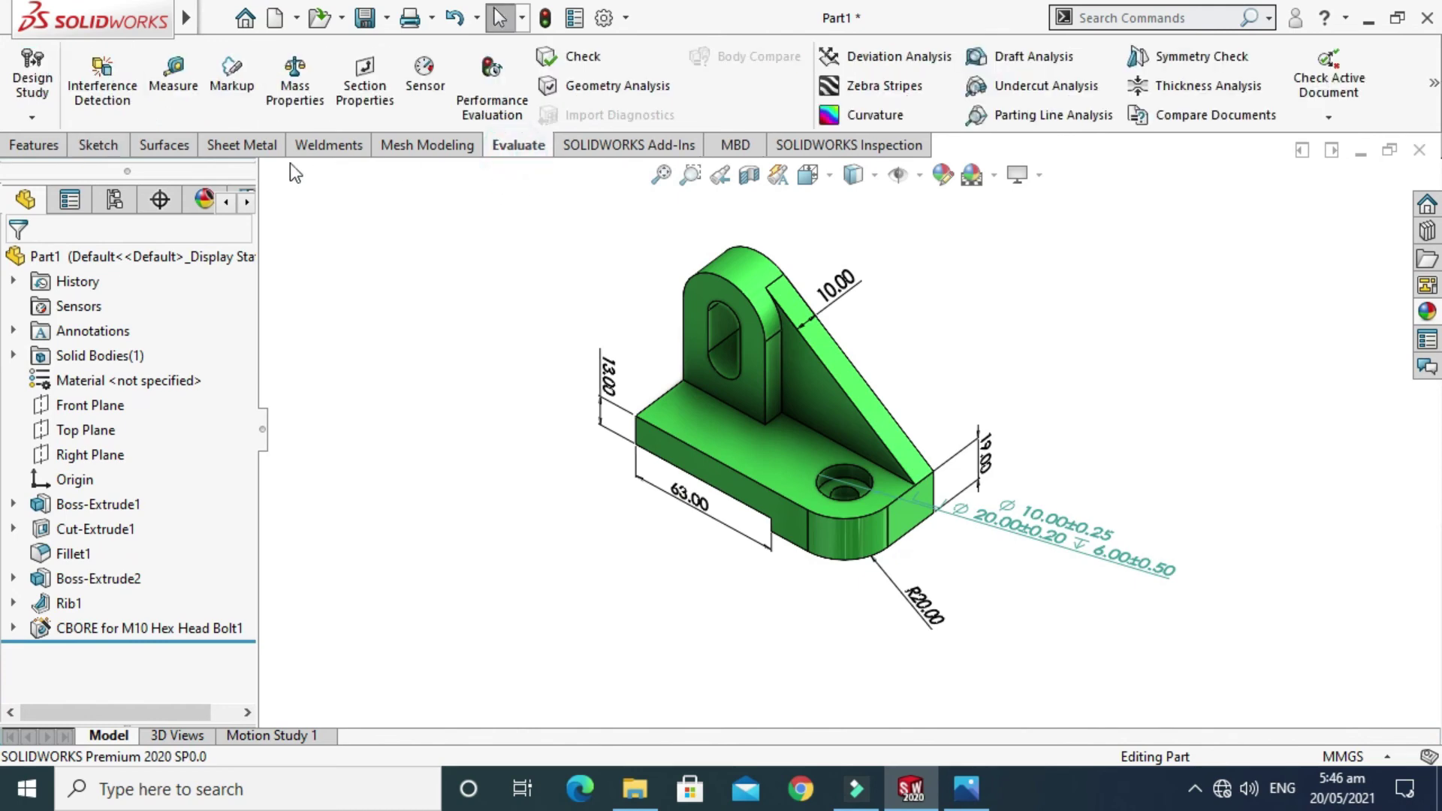
left_click(181, 107)
scroll(774, 453, "down", 2)
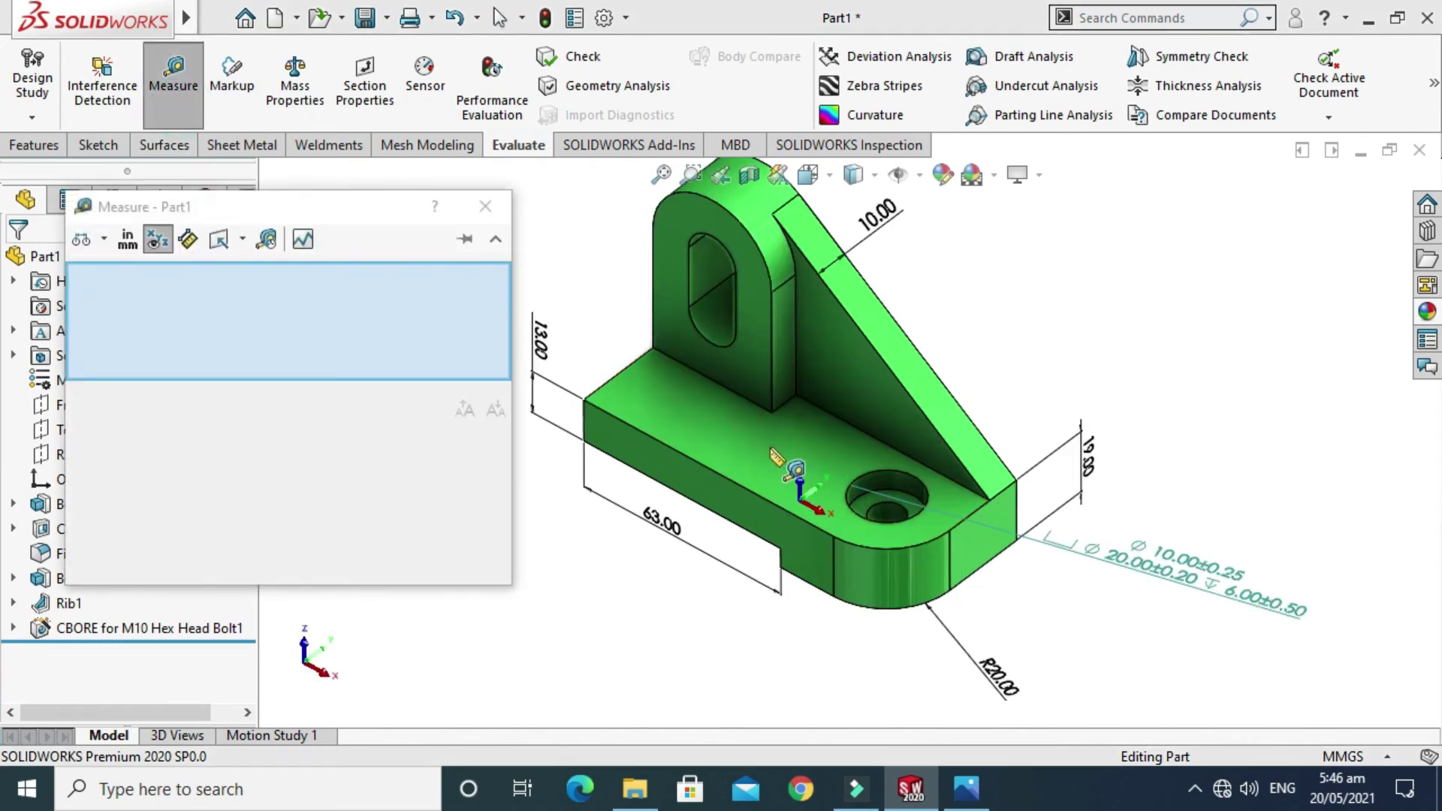
left_click(617, 385)
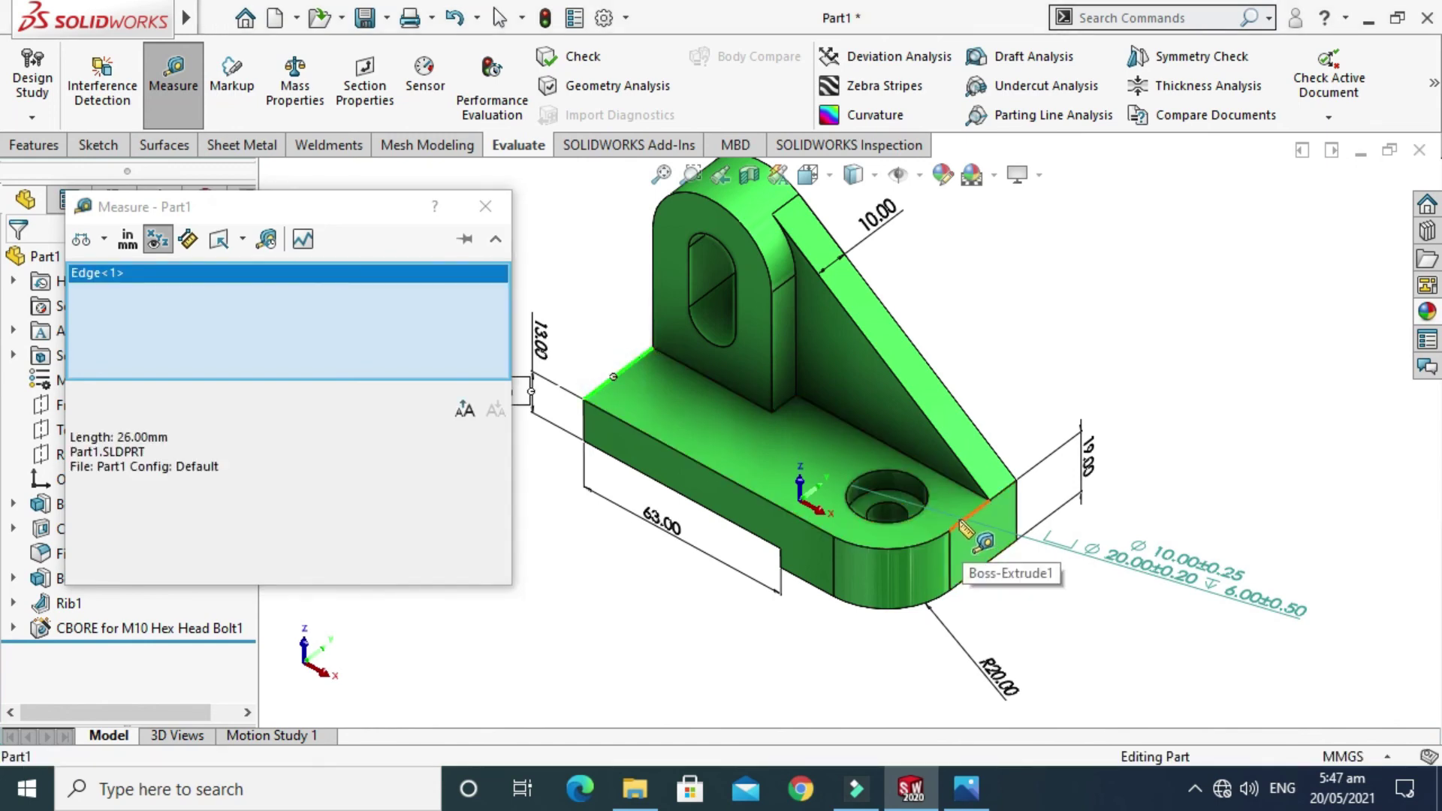
left_click(967, 788)
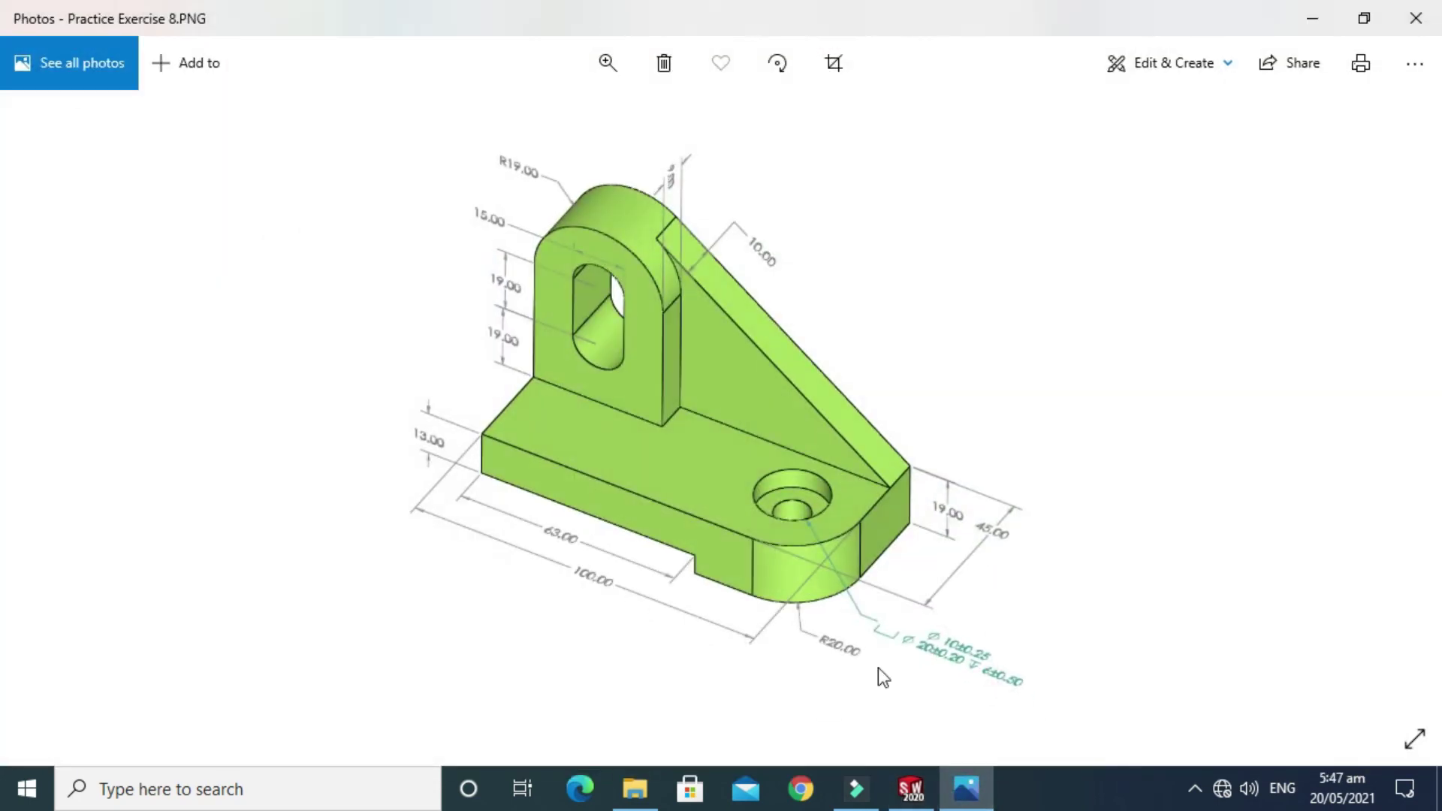
left_click(910, 789)
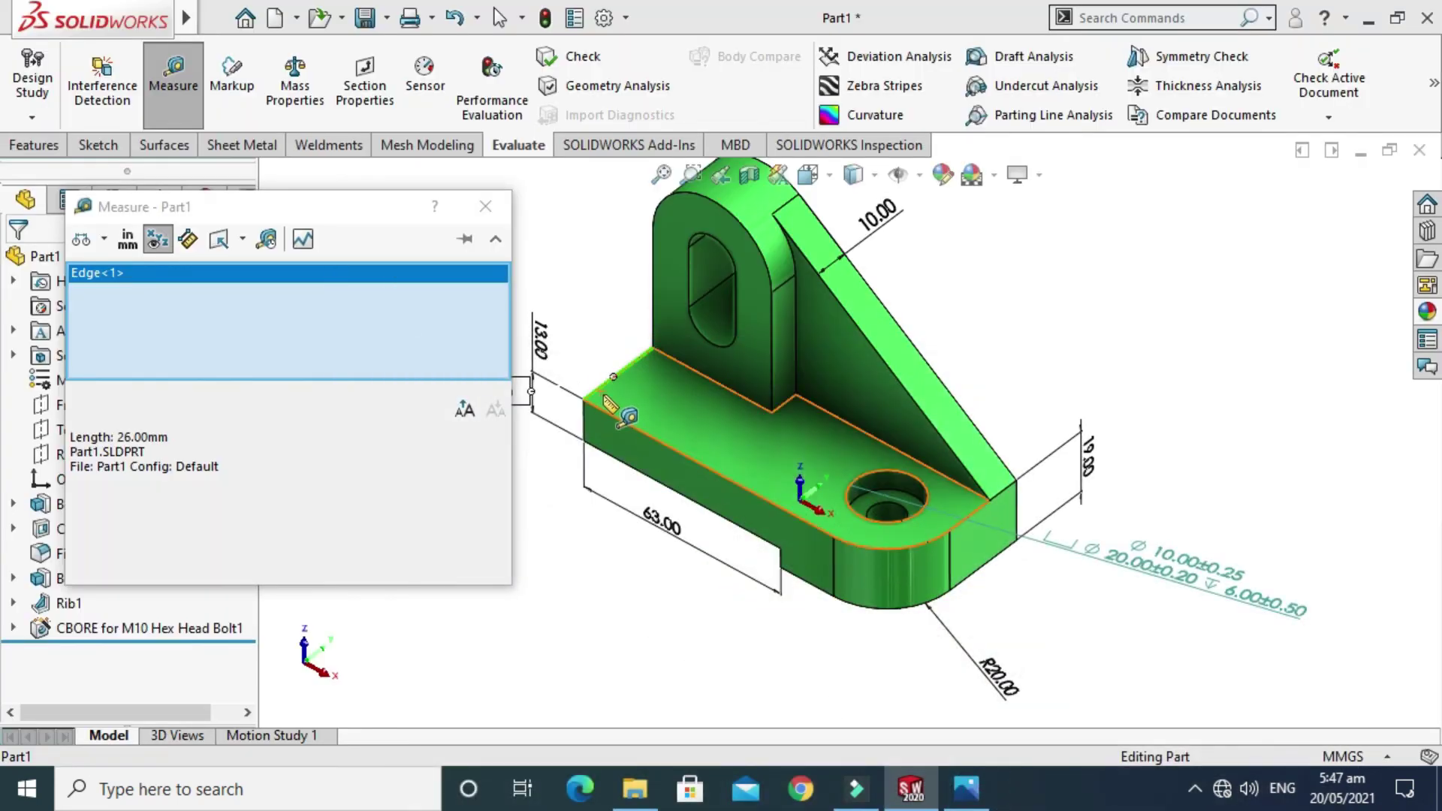
left_click(984, 553)
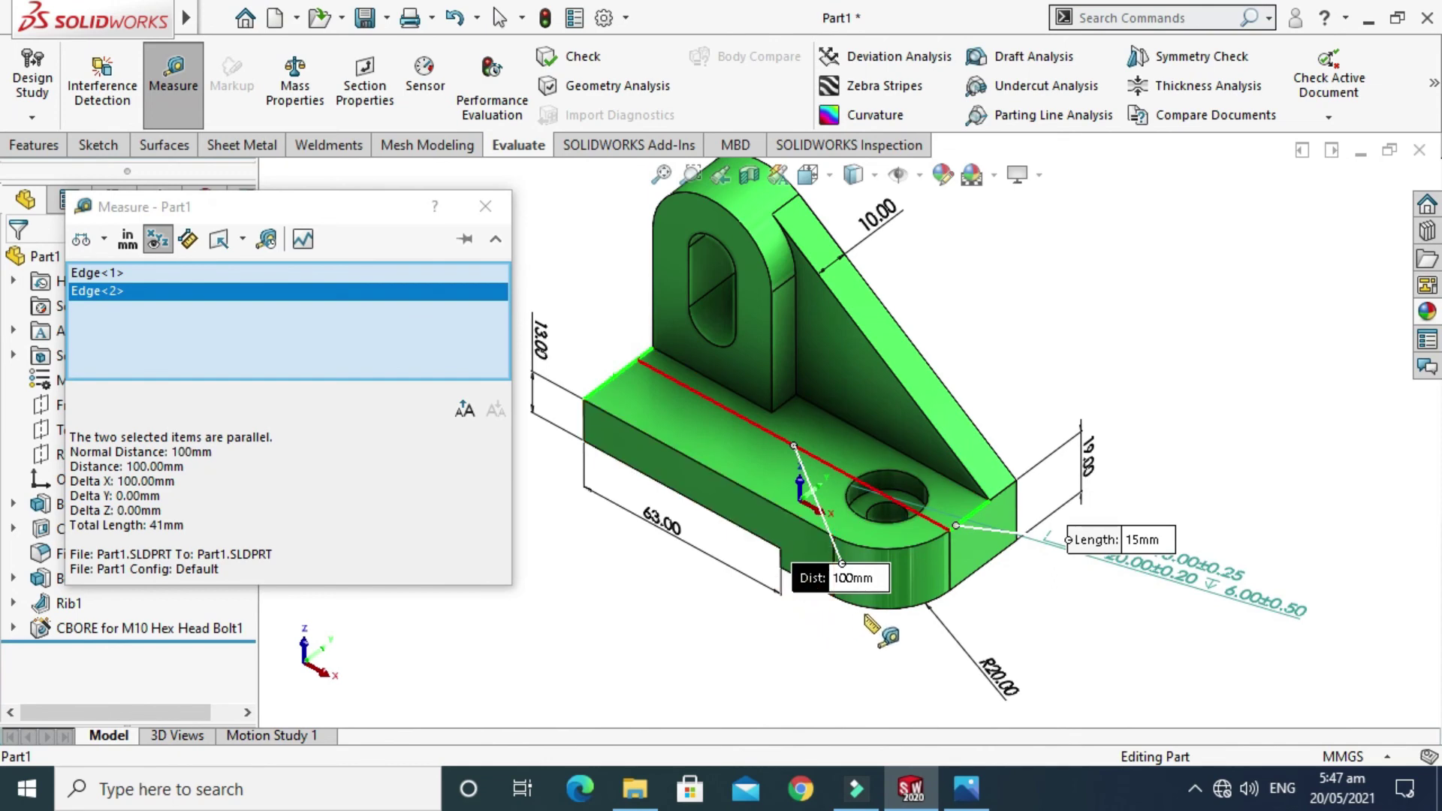
left_click_drag(832, 587, 687, 477)
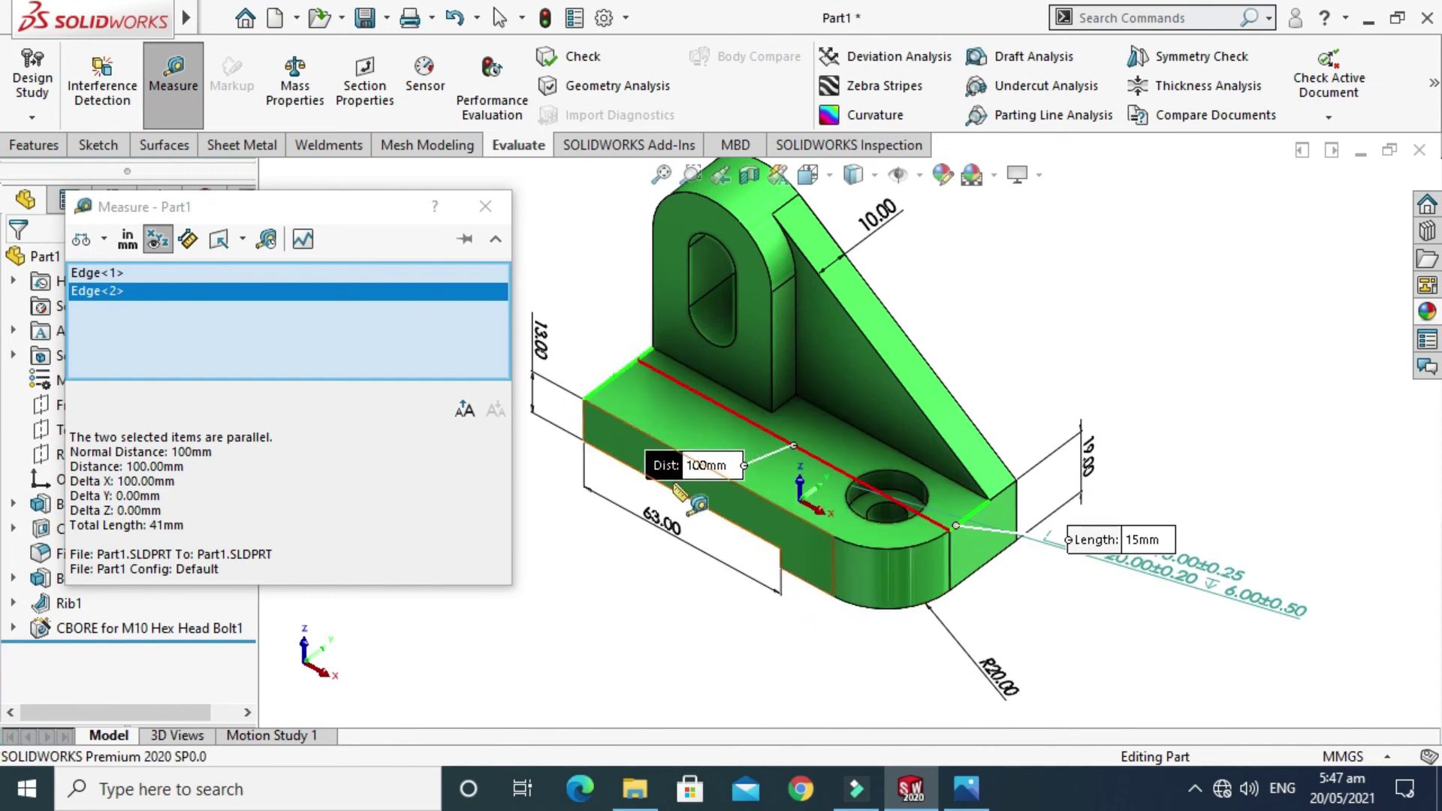
Step: Check the reference image, clear the measured edges, and measure the radius of the upright's rounded top face
left_click(966, 789)
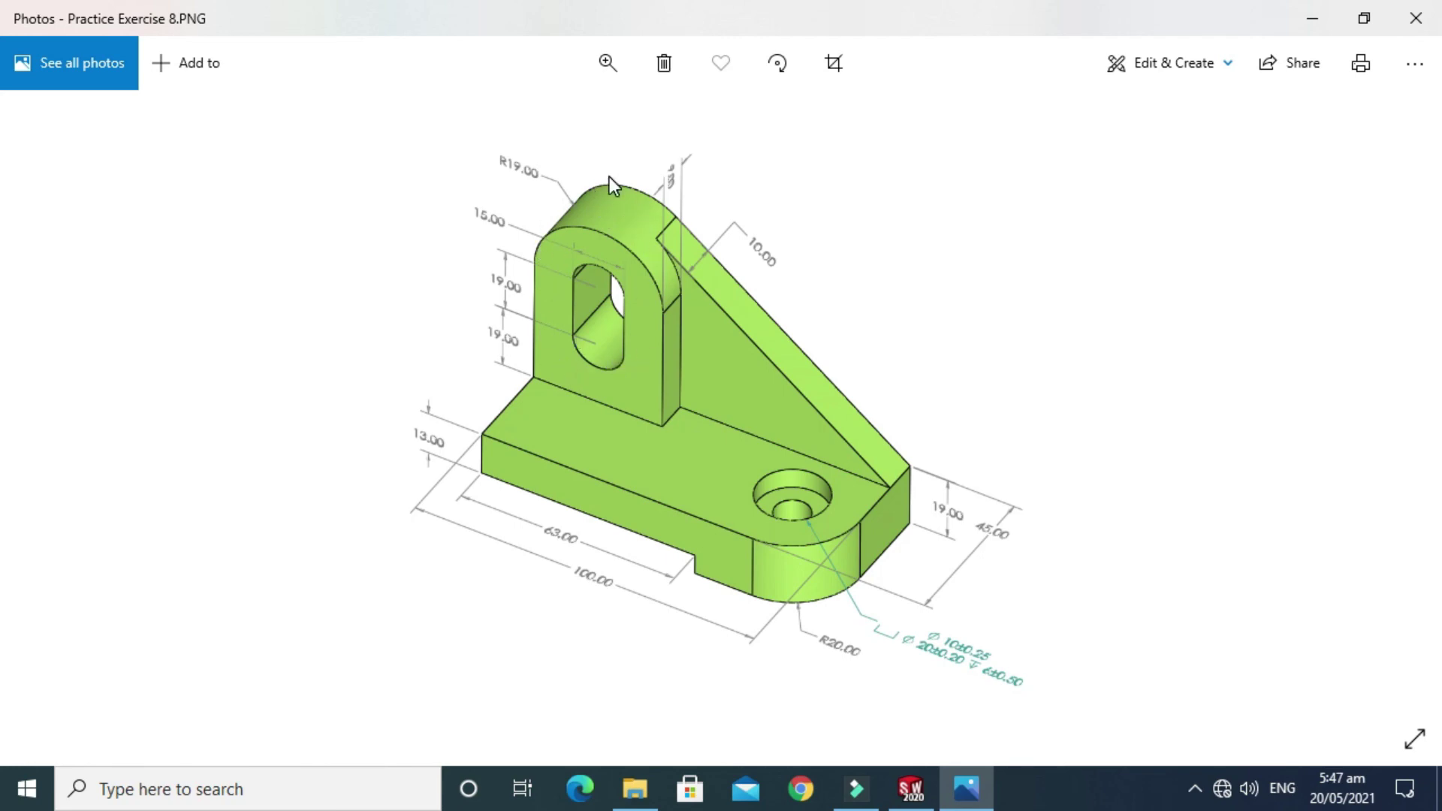
left_click(911, 789)
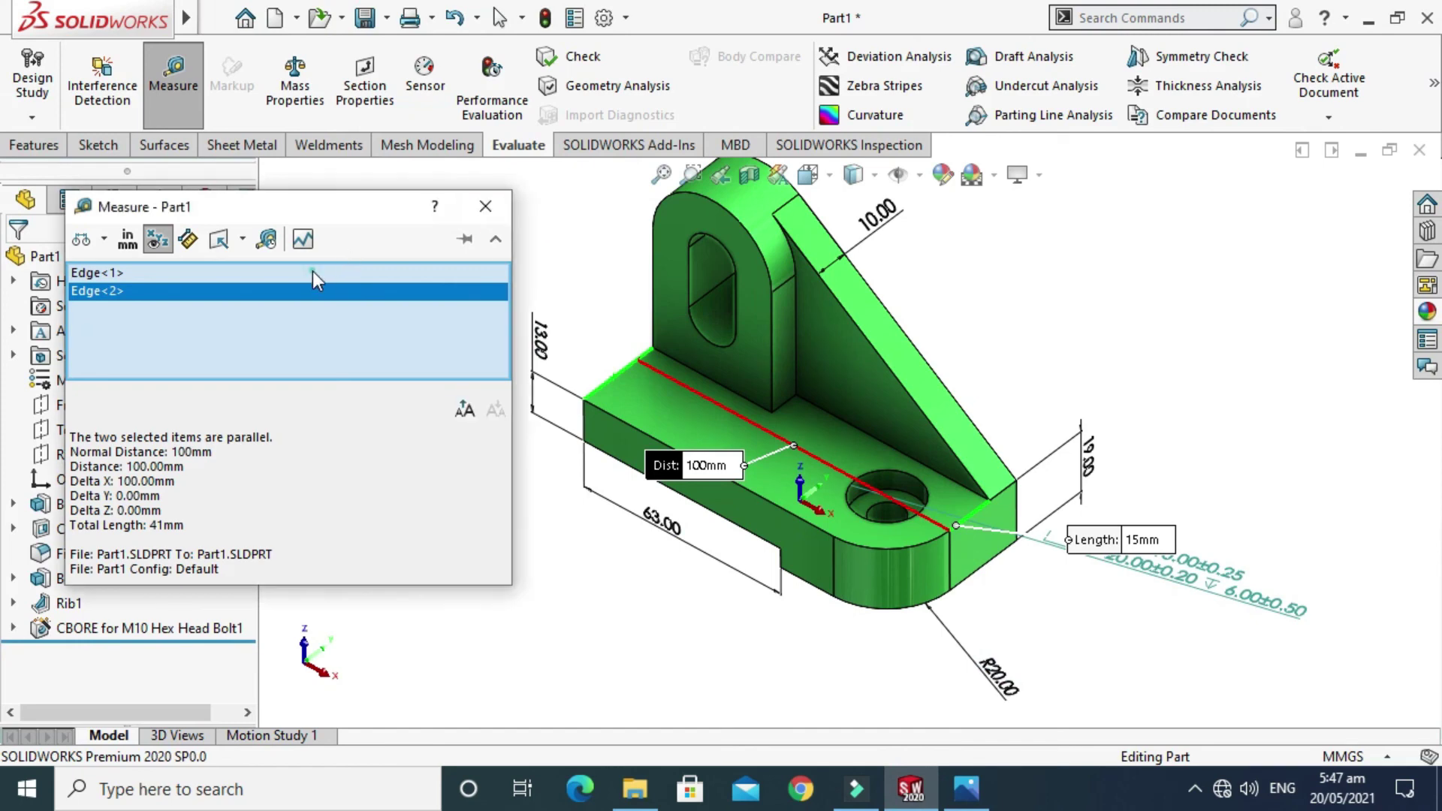
right_click(313, 272)
left_click(370, 288)
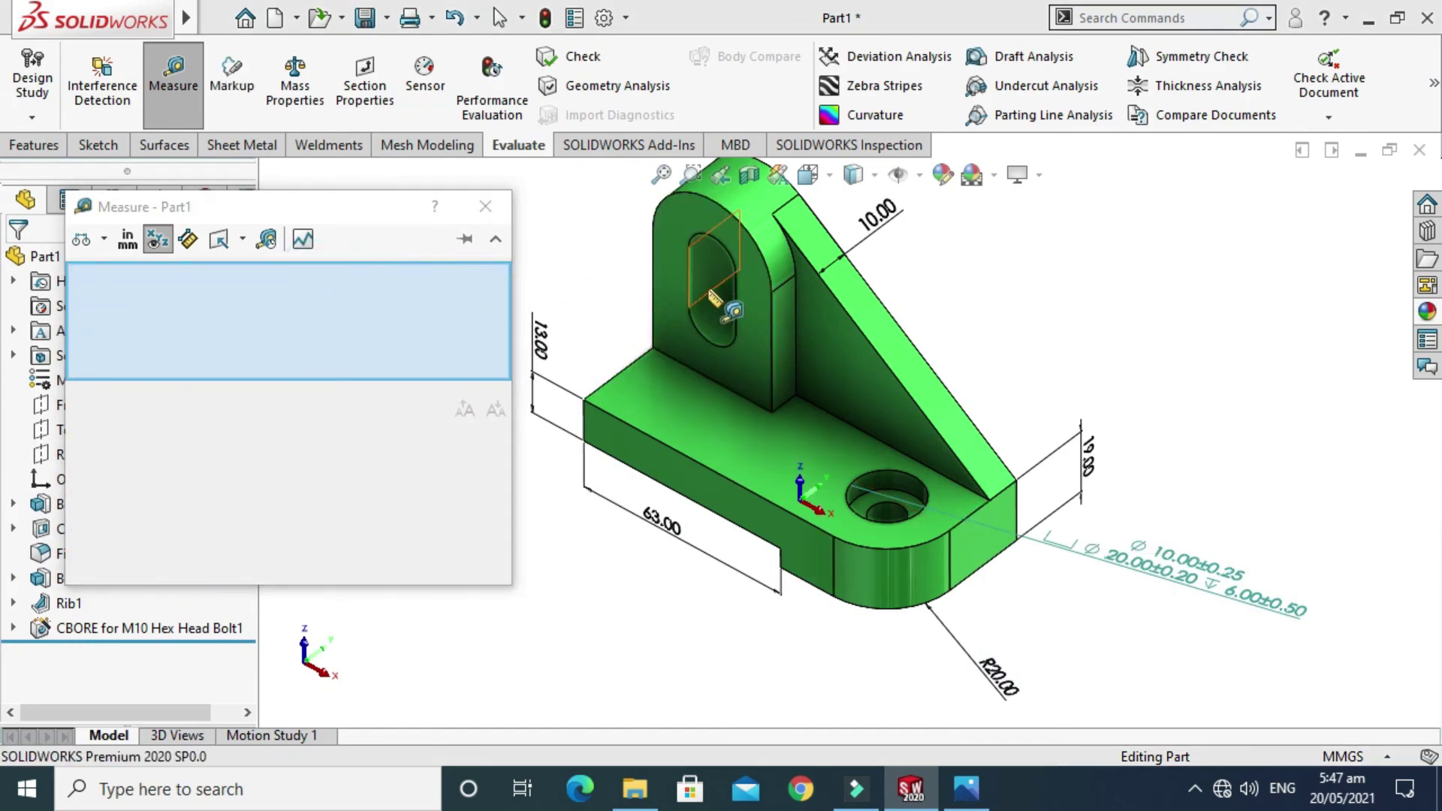
scroll(728, 310, "up", 2)
scroll(796, 301, "down", 2)
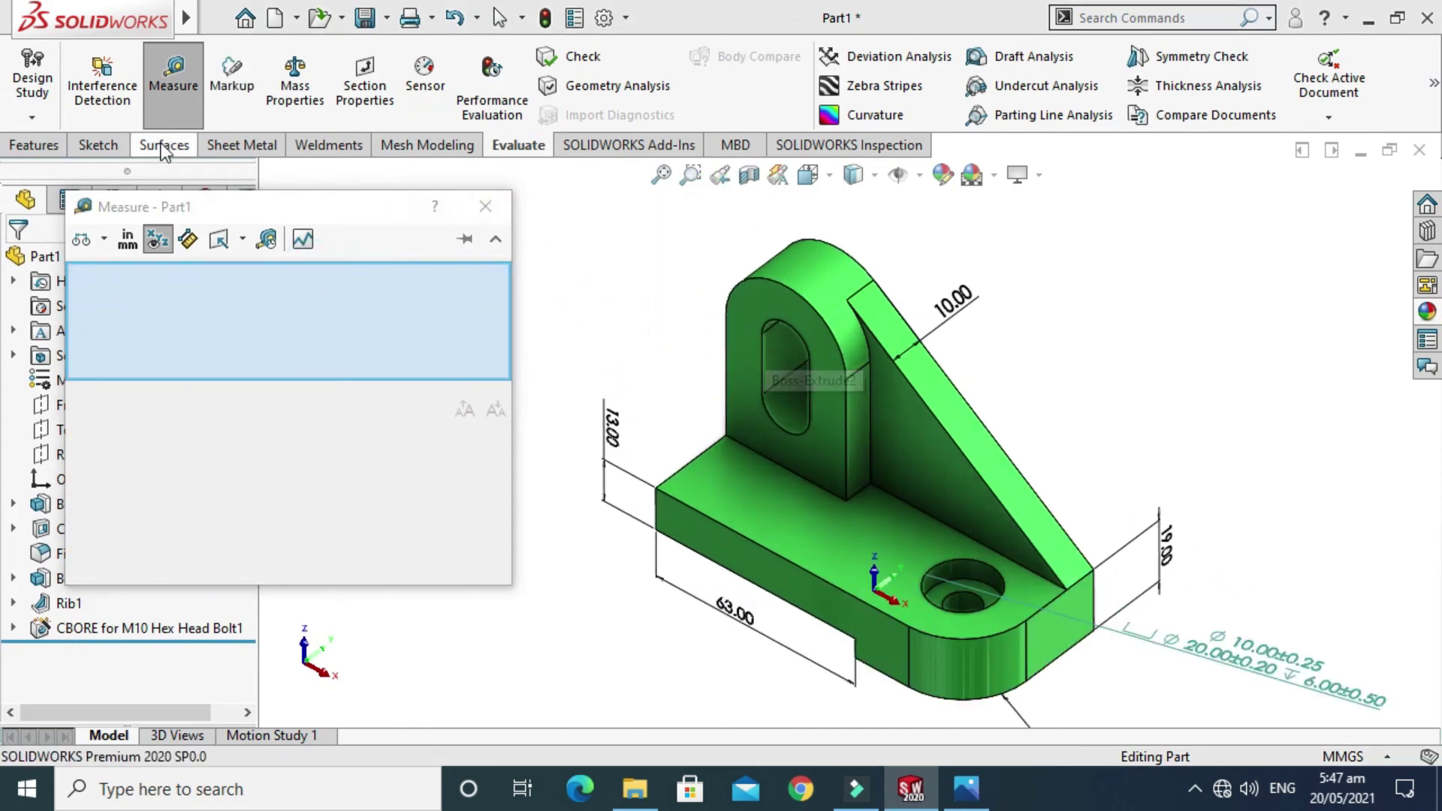
left_click(820, 275)
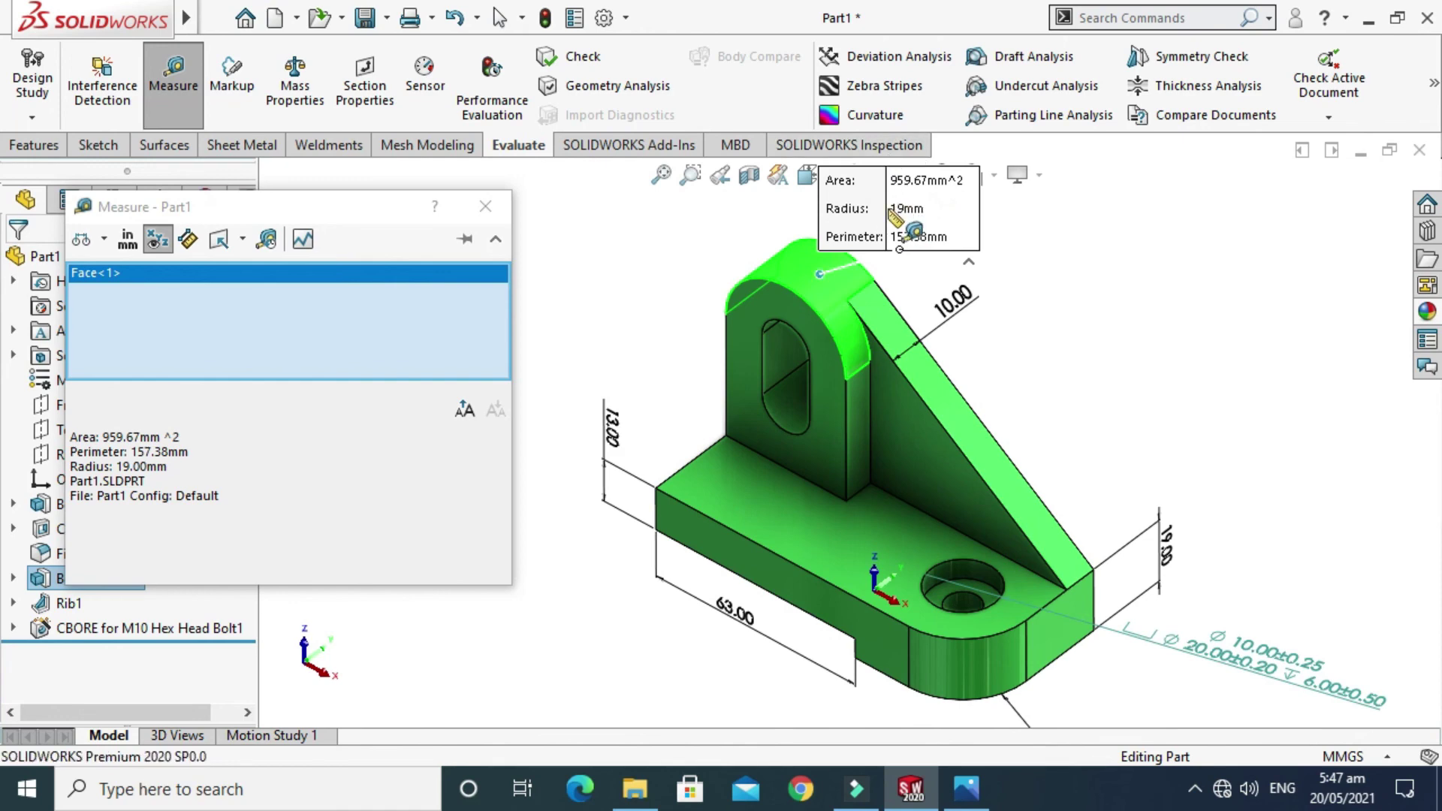
middle_click_drag(857, 281, 856, 315, "ctrl")
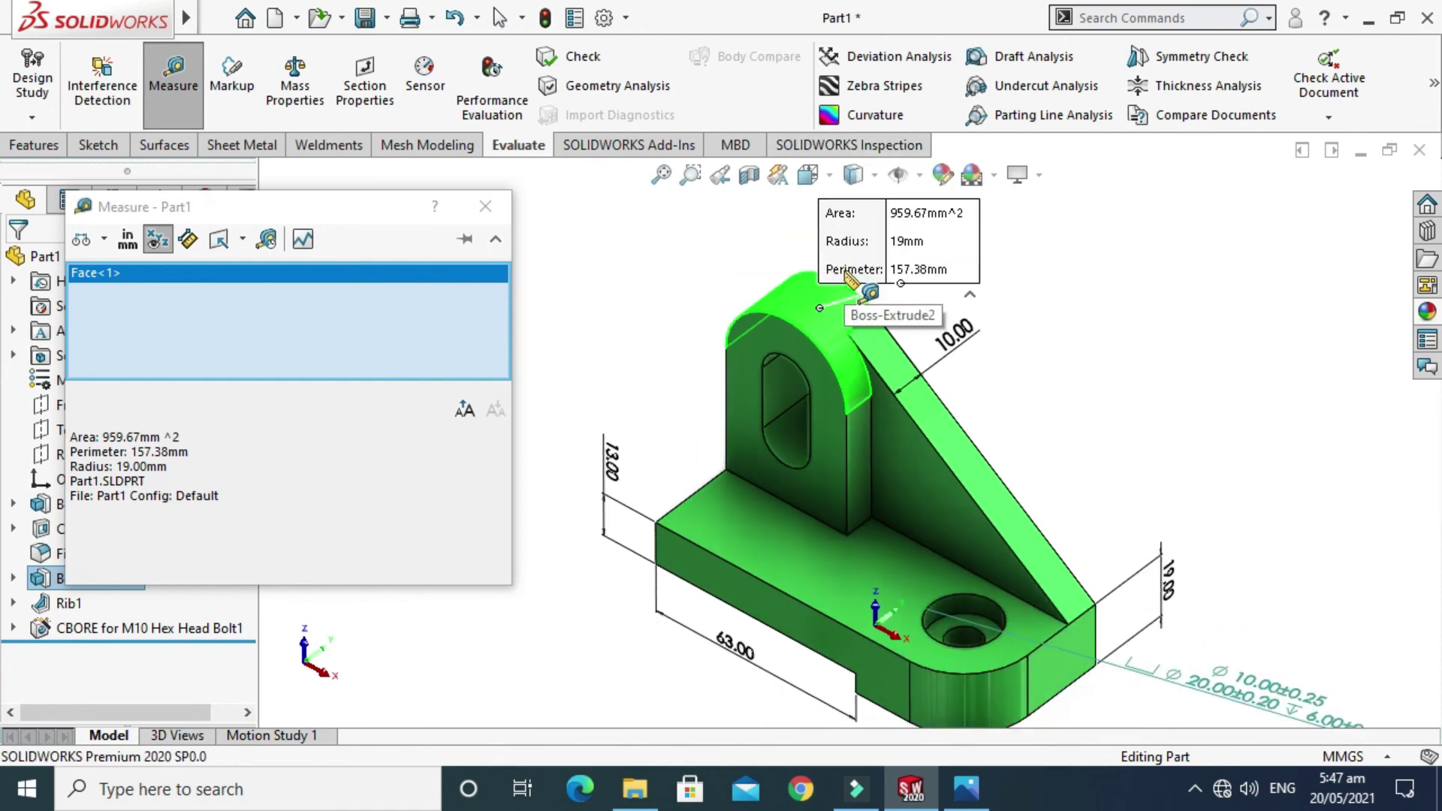
left_click(502, 209)
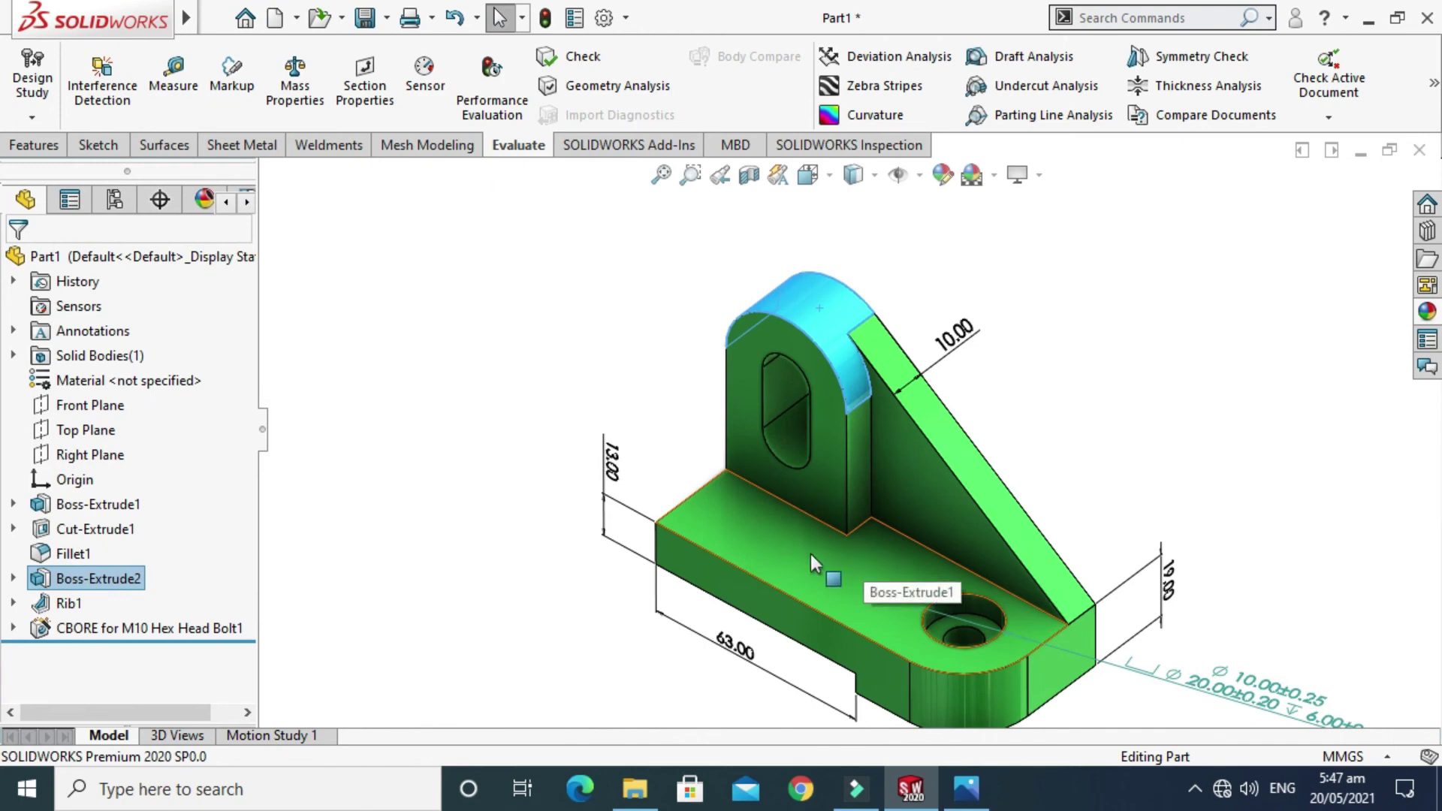
left_click(548, 327)
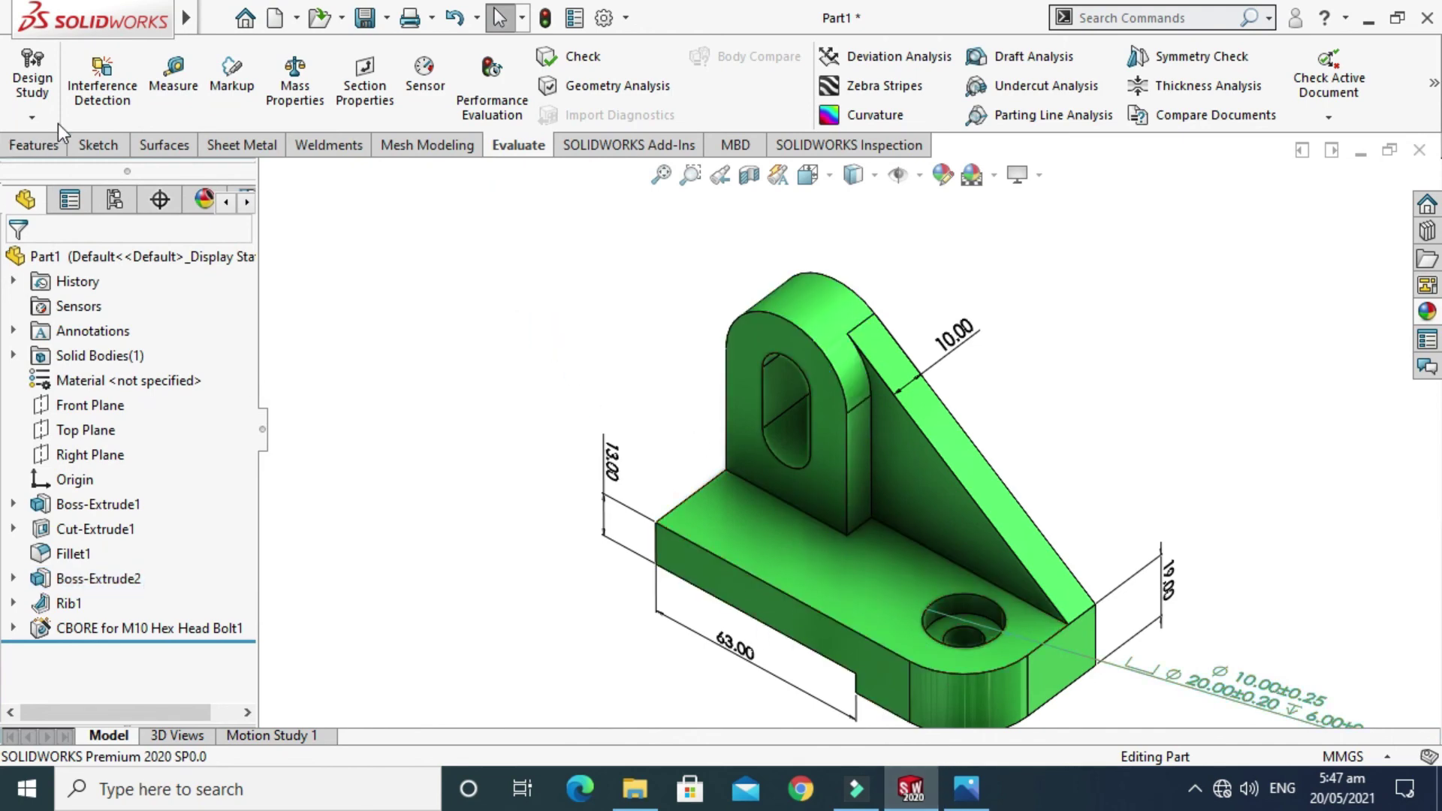
Step: Measure the diameter of the counterbore's upper circular edge on the base
left_click(184, 105)
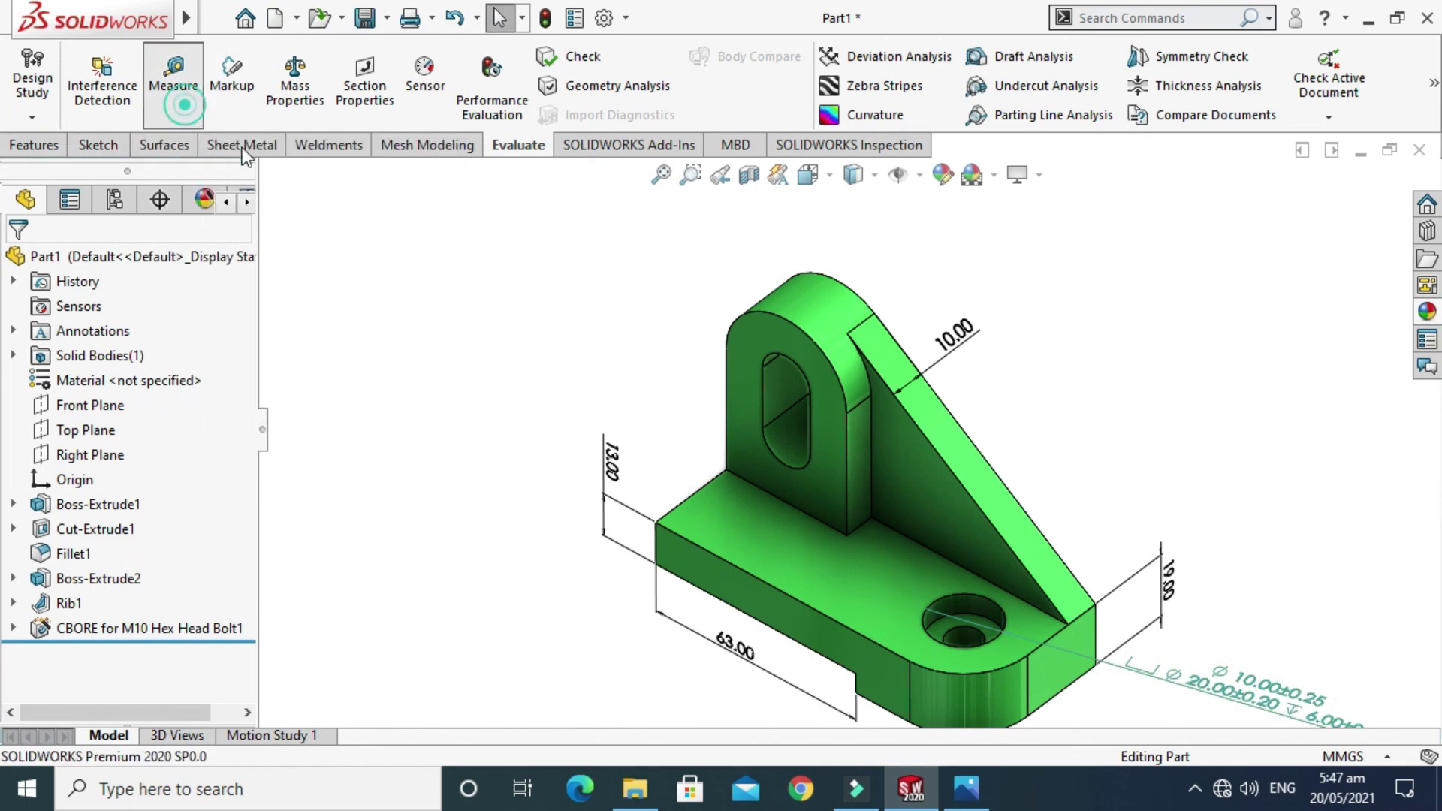
scroll(963, 622, "down", 5)
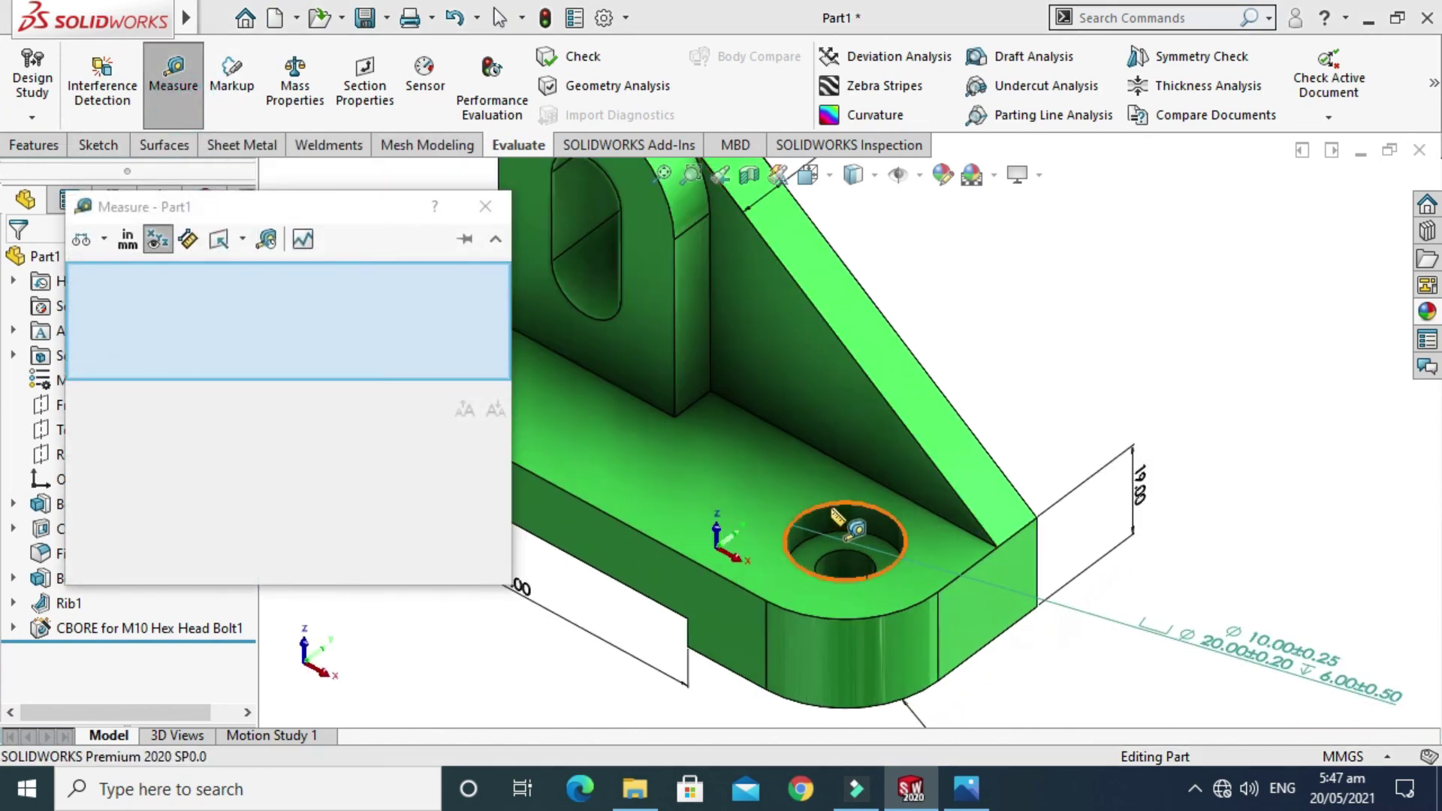
left_click(832, 509)
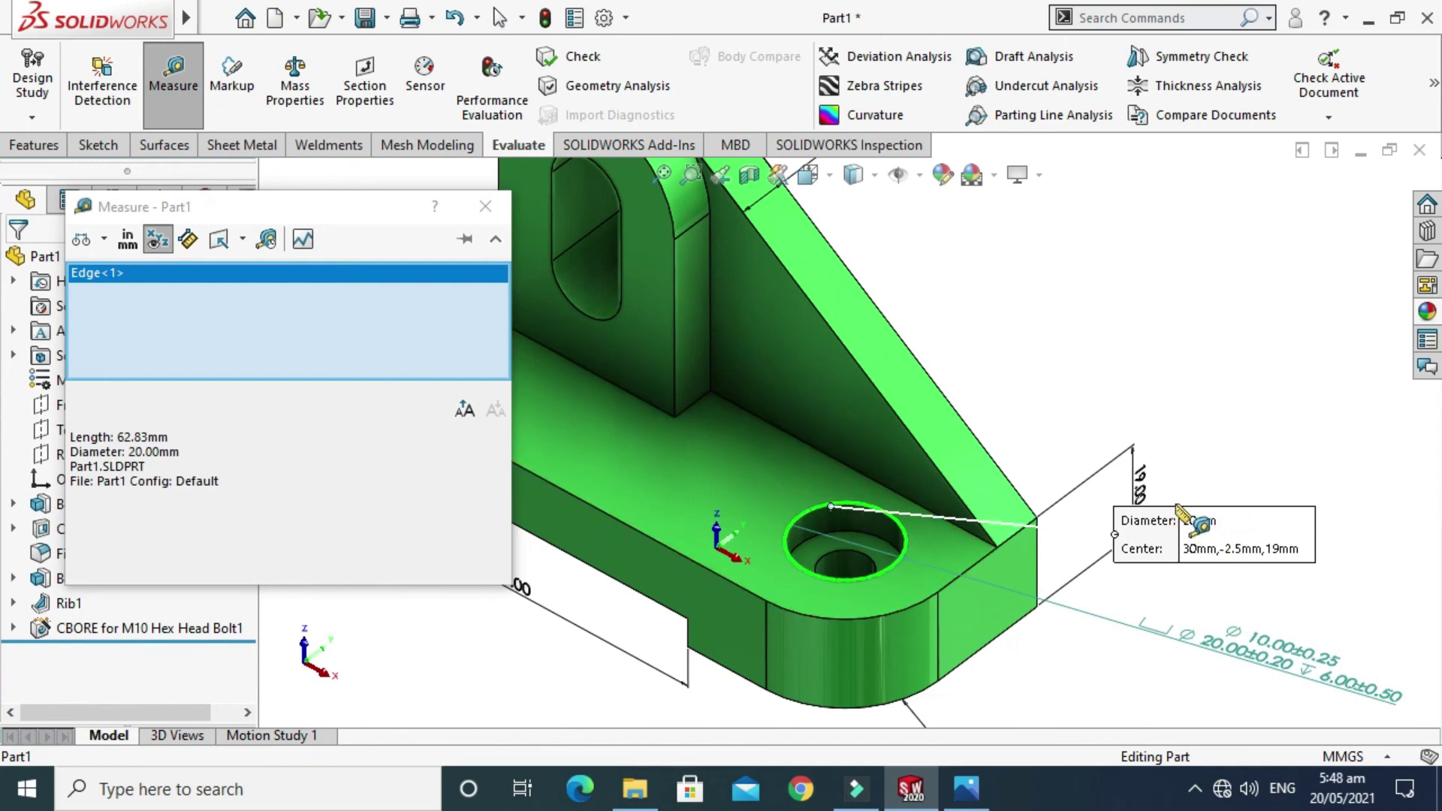
left_click(485, 206)
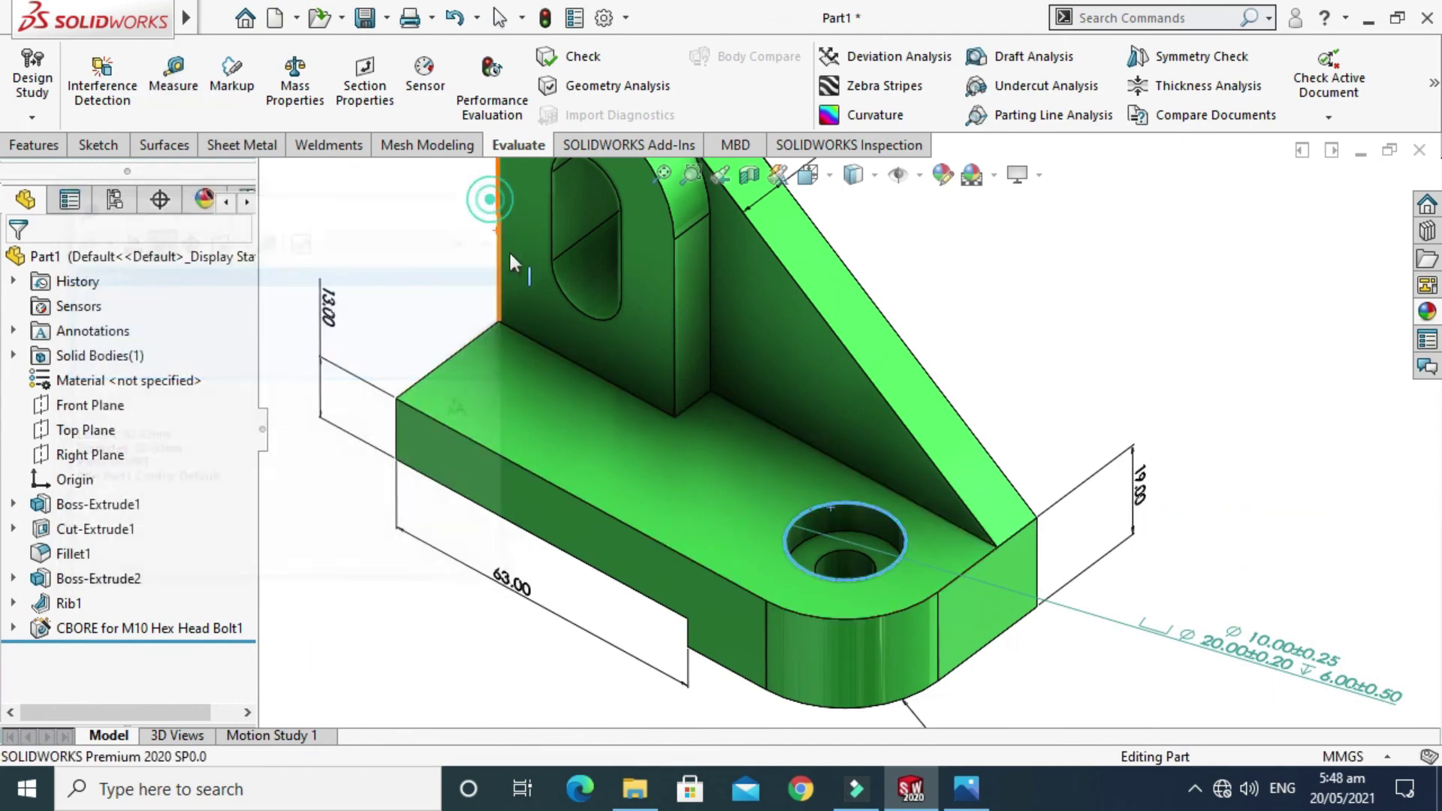
key("f")
right_click(939, 272)
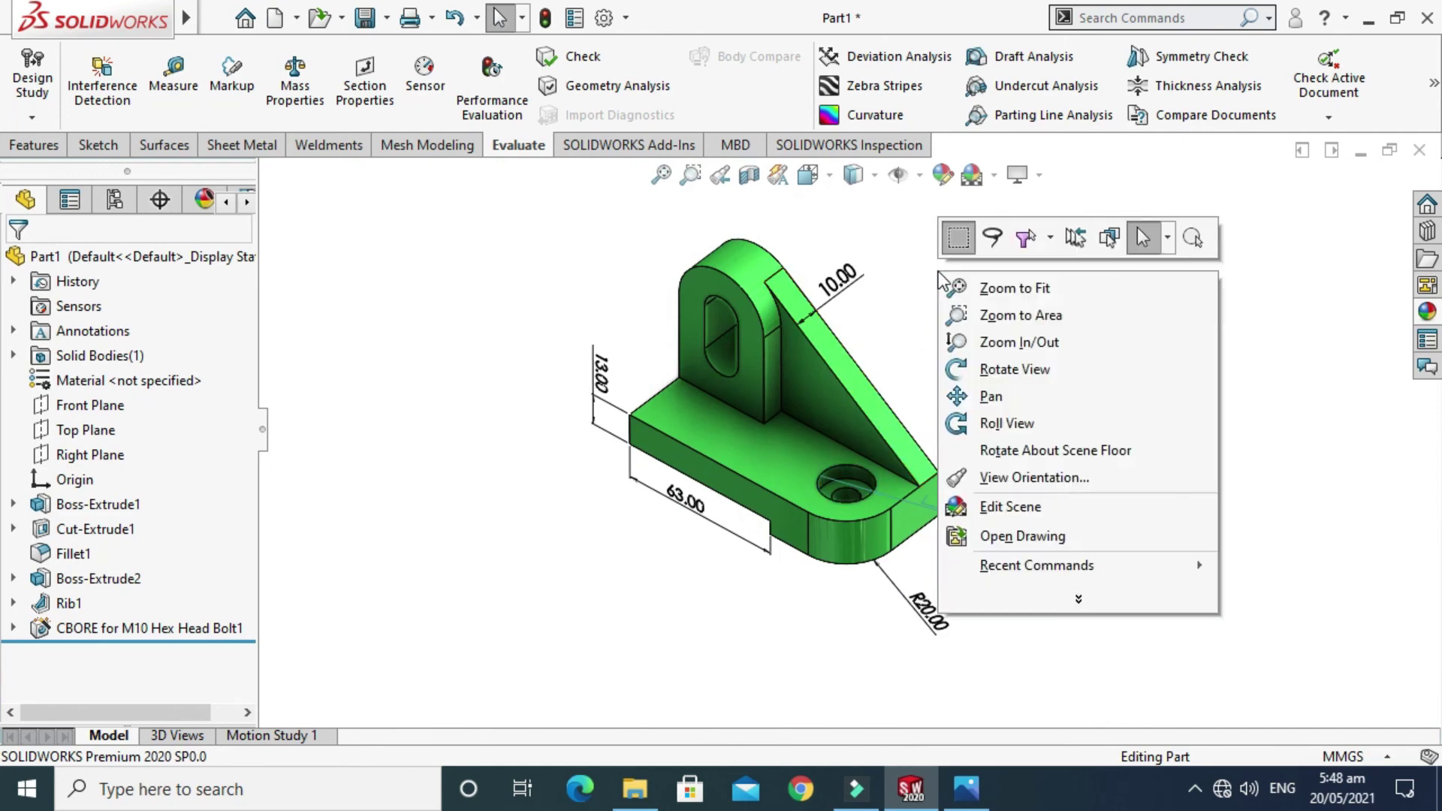
left_click(1002, 369)
left_click_drag(999, 364, 839, 325)
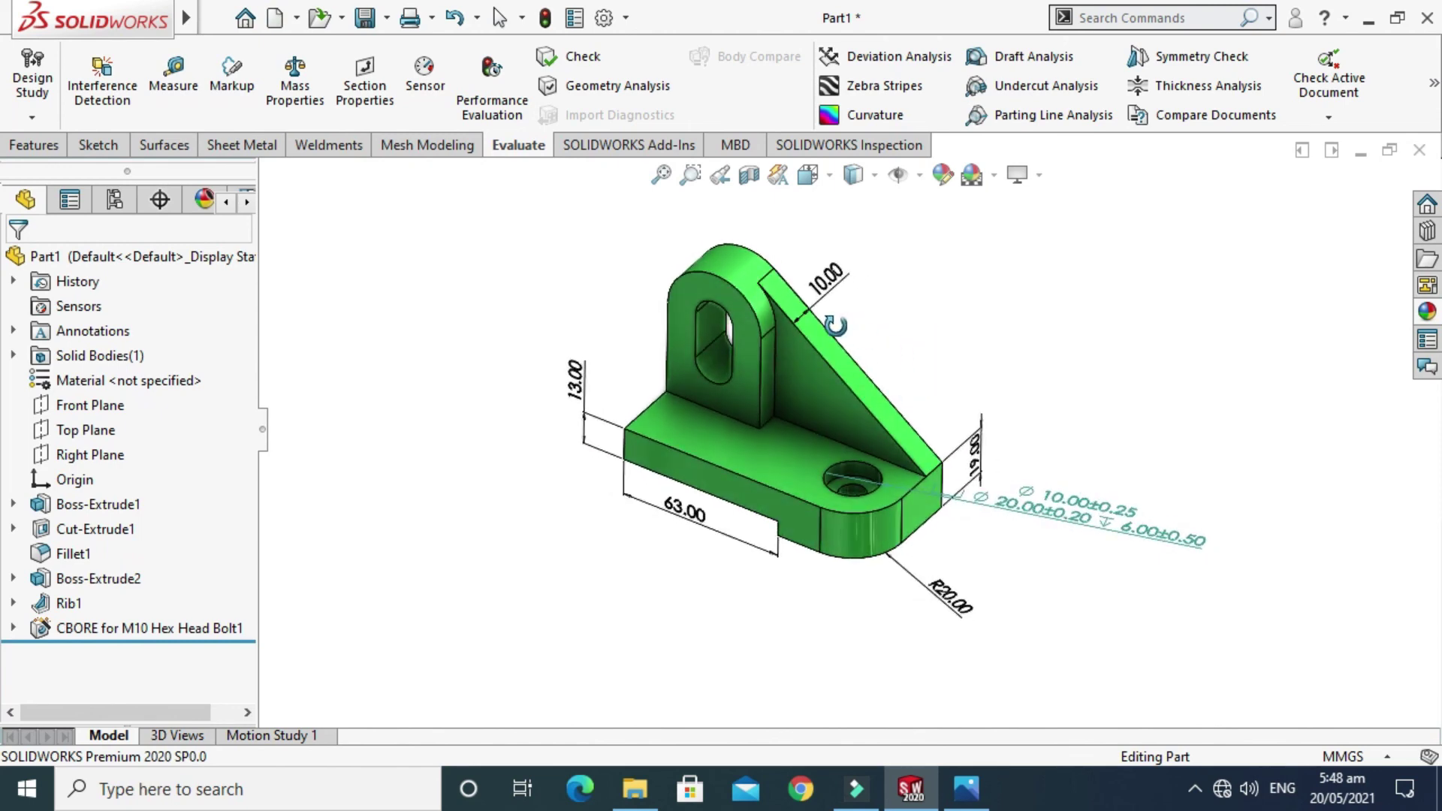